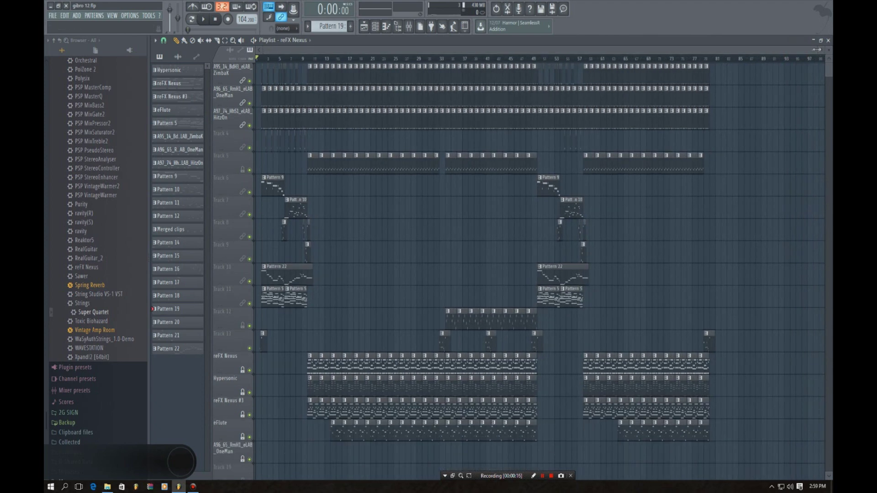
Play the full arrangement from within bar 1 for an overview, then stop playback
{"action": "left_click_drag", "start_coordinate": [817, 50], "coordinate": [324, 52]}
{"action": "left_click", "coordinate": [300, 58]}
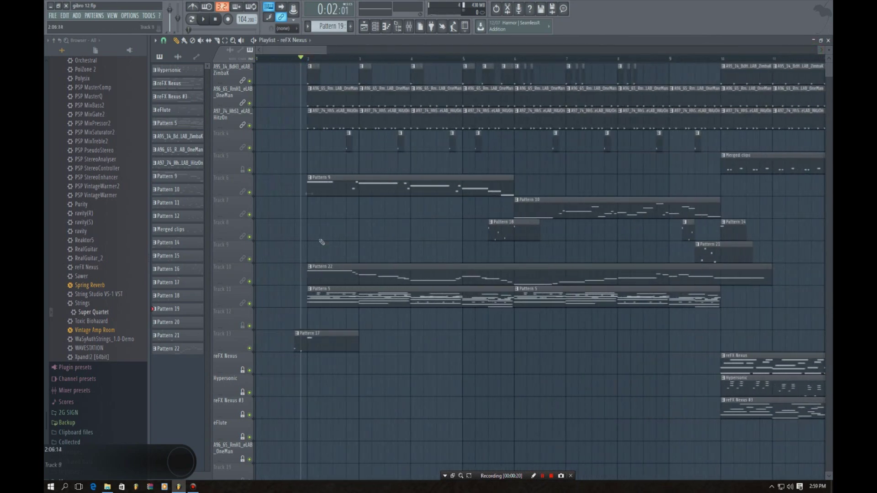
{"action": "left_click_drag", "start_coordinate": [301, 58], "coordinate": [280, 66]}
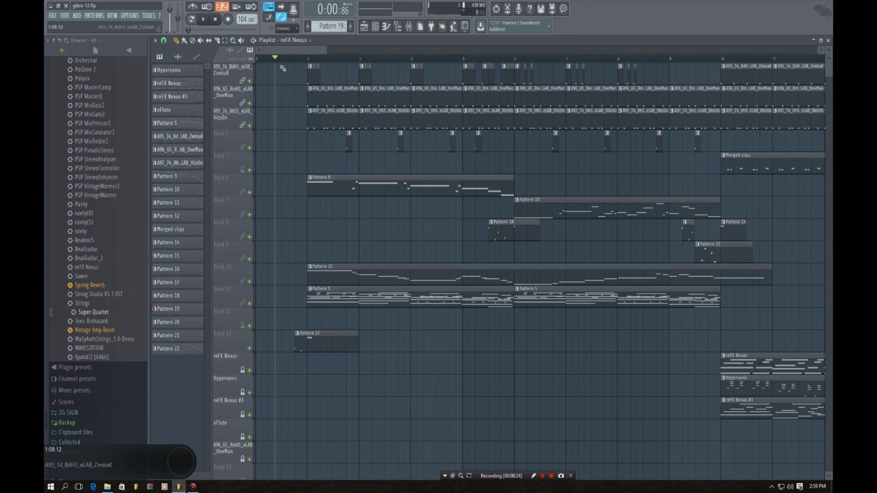
{"action": "left_click_drag", "start_coordinate": [324, 50], "coordinate": [829, 49]}
{"action": "key", "text": "space"}
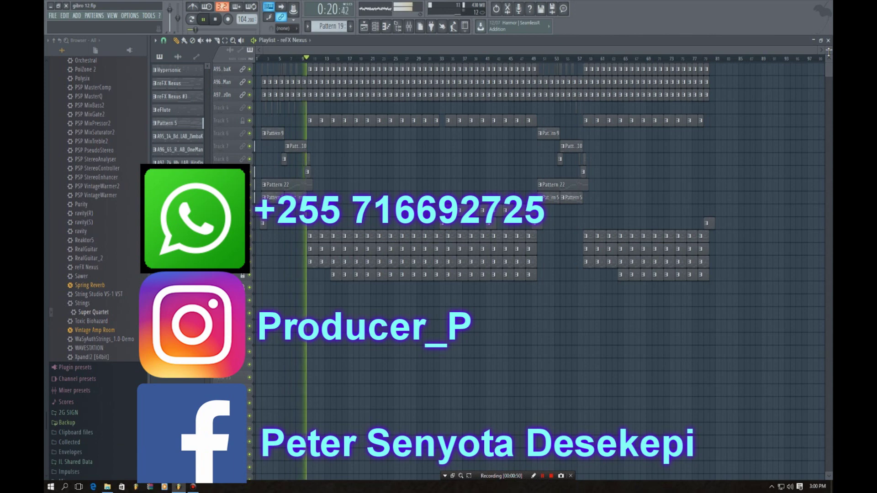
{"action": "left_click_drag", "start_coordinate": [828, 50], "coordinate": [606, 71]}
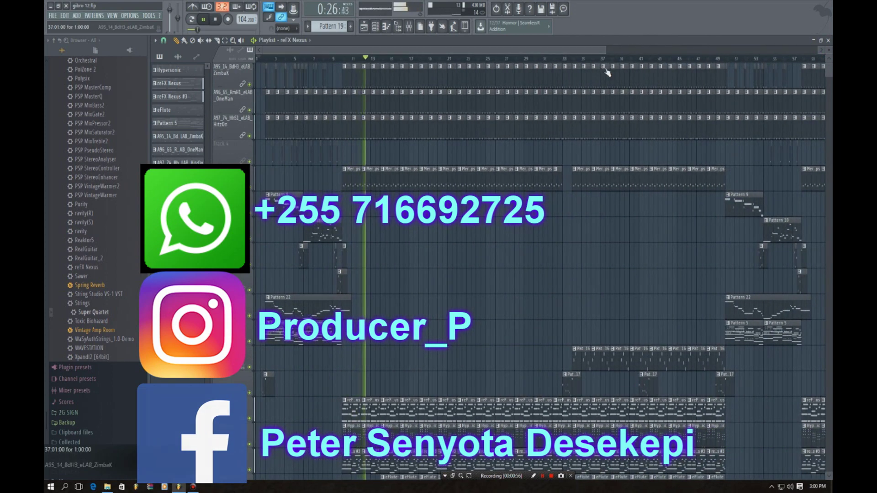
{"action": "key", "text": "space"}
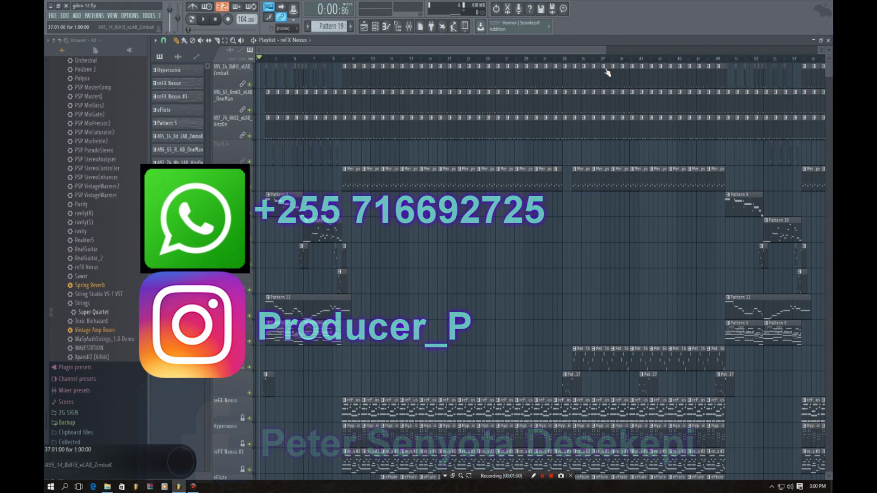
Make Pattern 5 the active pattern and return to the playlist
{"action": "left_click", "coordinate": [828, 41]}
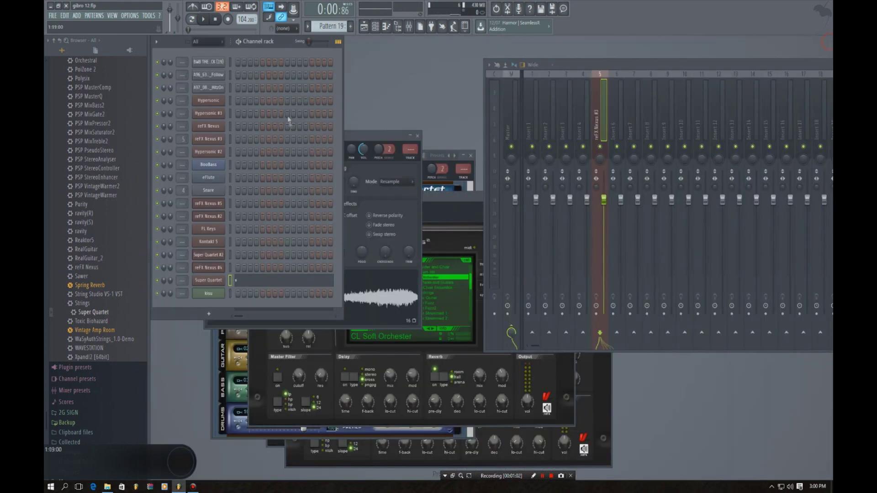
{"action": "left_click_drag", "start_coordinate": [335, 28], "coordinate": [336, 49]}
{"action": "left_click", "coordinate": [364, 27]}
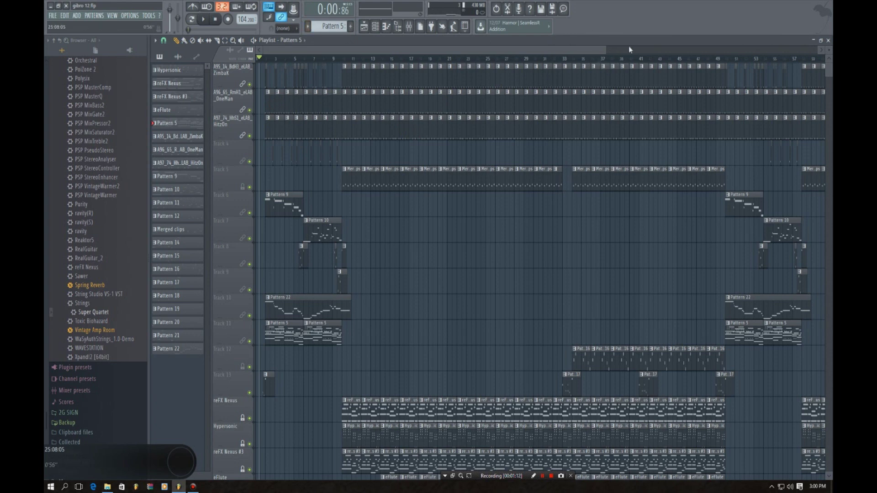
Solo the first playlist track (ZimbaK kick) and play it from bar 2
{"action": "left_click_drag", "start_coordinate": [608, 52], "coordinate": [302, 52]}
{"action": "left_click", "coordinate": [348, 56]}
{"action": "right_click", "coordinate": [250, 84]}
{"action": "left_click", "coordinate": [204, 20]}
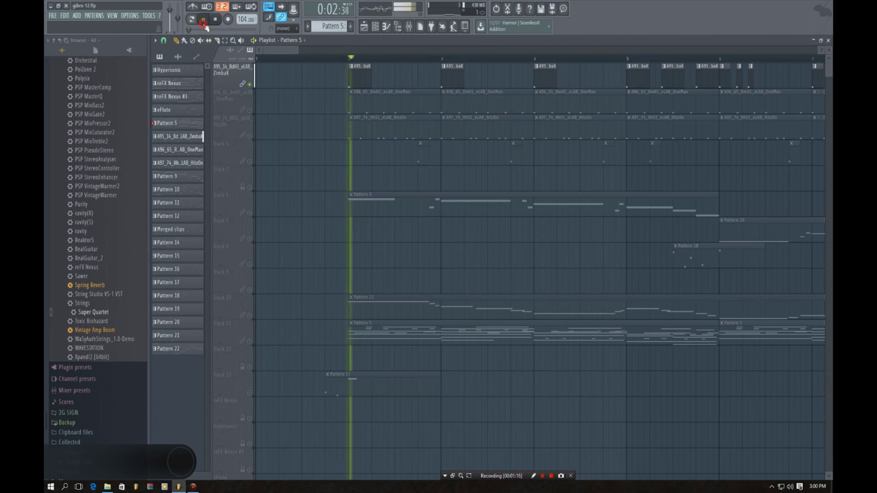
{"action": "left_click_drag", "start_coordinate": [298, 51], "coordinate": [382, 52]}
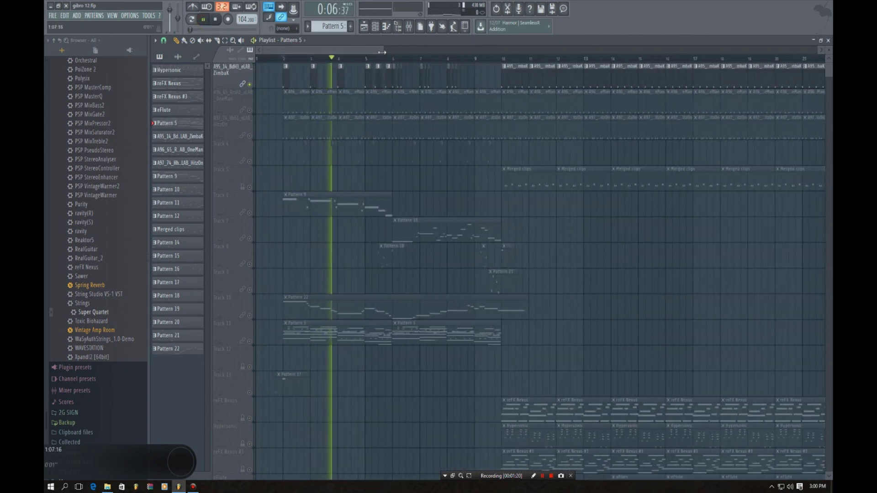
{"action": "key", "text": "space"}
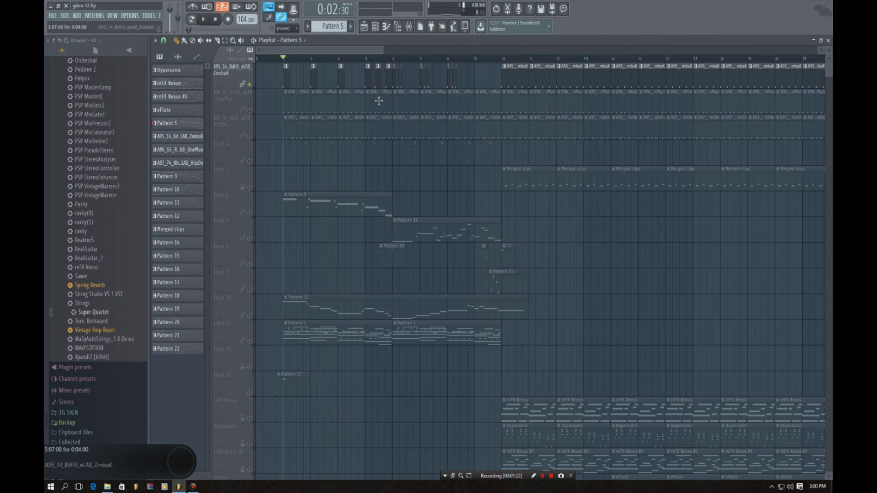
Unmute the OneMan track, the HitzOn track and Track 4 one at a time, playing the mix from bar 2 after each
{"action": "left_click", "coordinate": [250, 110]}
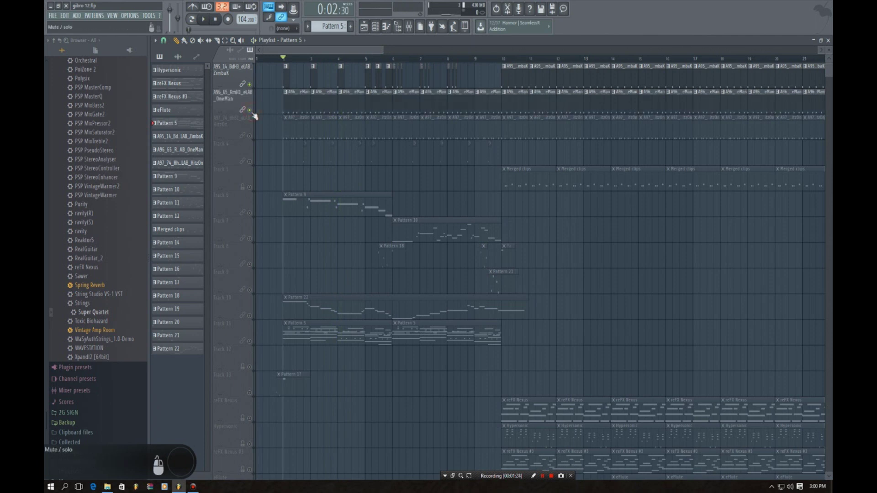
{"action": "key", "text": "space"}
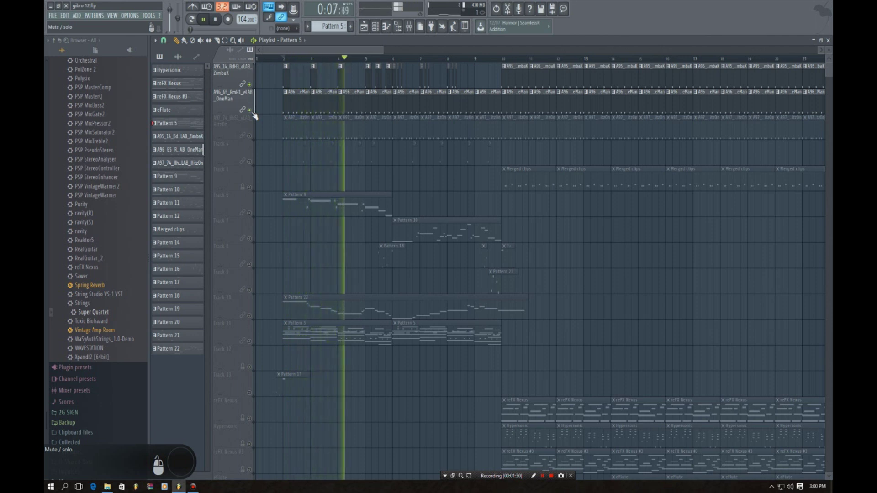
{"action": "key", "text": "space"}
{"action": "left_click", "coordinate": [250, 136]}
{"action": "key", "text": "space"}
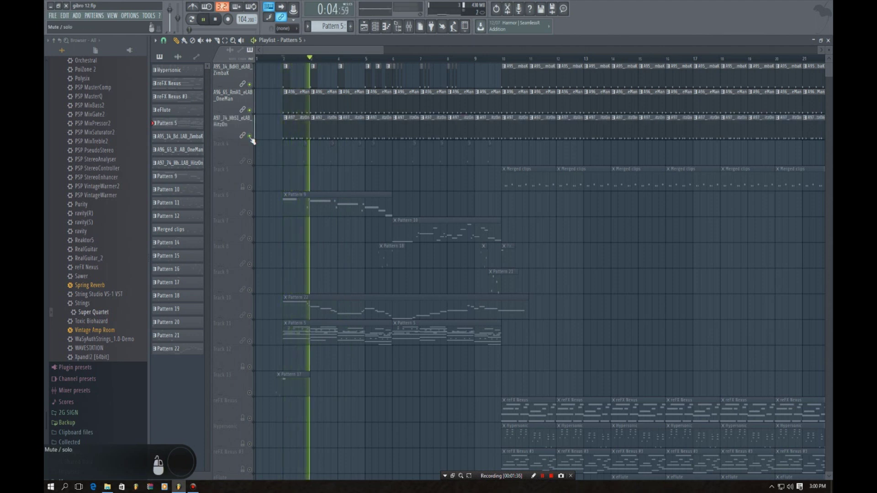
{"action": "key", "text": "space"}
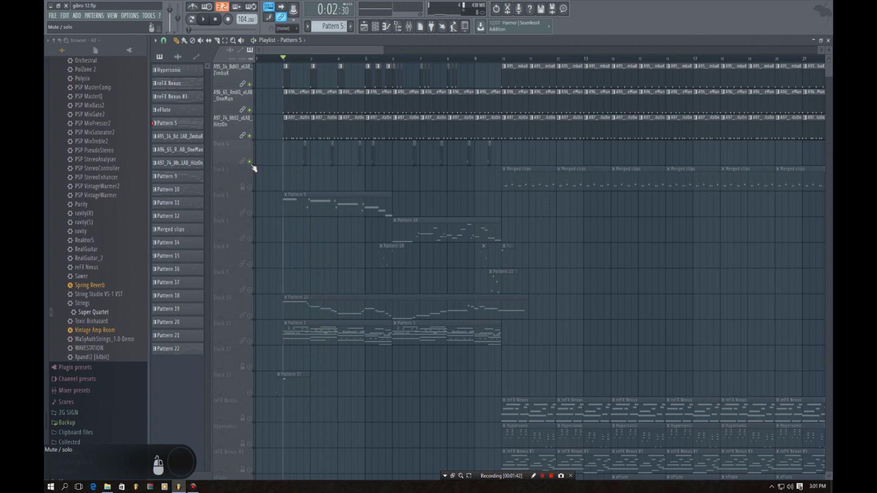
{"action": "key", "text": "space"}
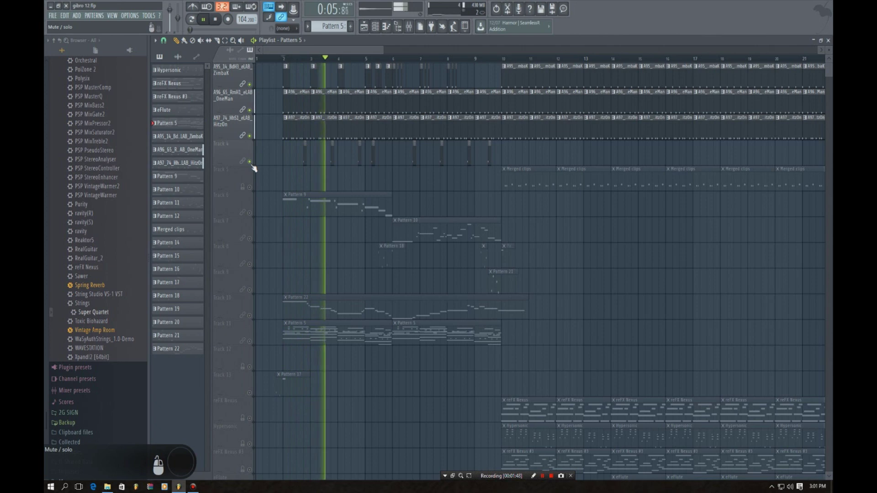
{"action": "key", "text": "space"}
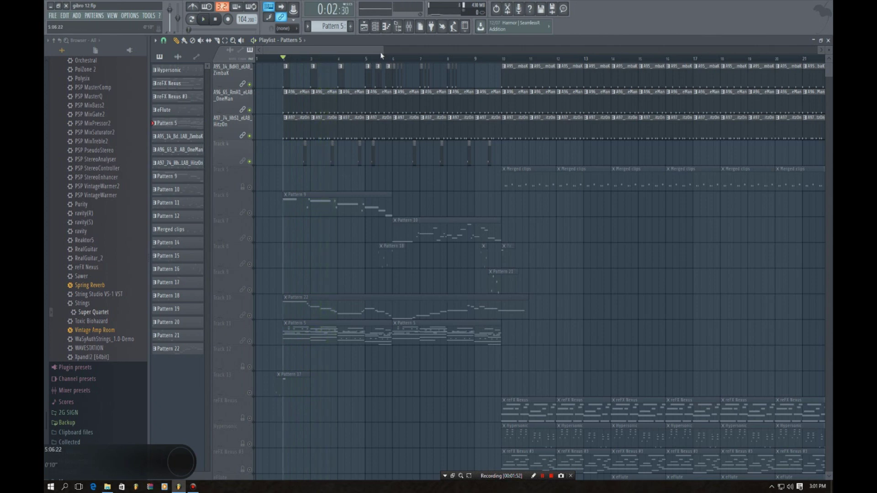
Unmute Track 5 and play the arrangement from bar 10, where its merged clips begin
{"action": "left_click_drag", "start_coordinate": [383, 51], "coordinate": [431, 55]}
{"action": "left_click", "coordinate": [429, 55]}
{"action": "left_click", "coordinate": [250, 186]}
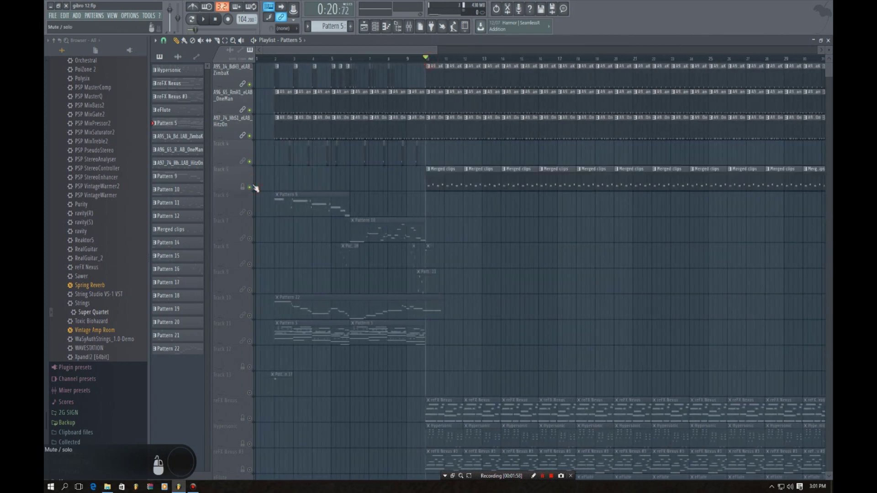
{"action": "key", "text": "space"}
{"action": "key", "text": "space"}
Review the Merged clips notes, and assign the drum preset 001 Ambient Set to channel 01 of its Super Quartet #2 instrument
{"action": "double_click", "coordinate": [464, 177]}
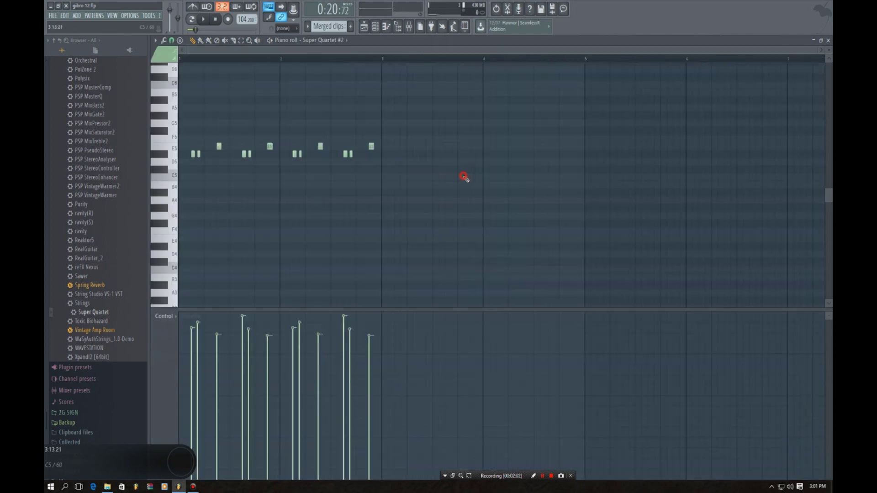
{"action": "left_click", "coordinate": [828, 41]}
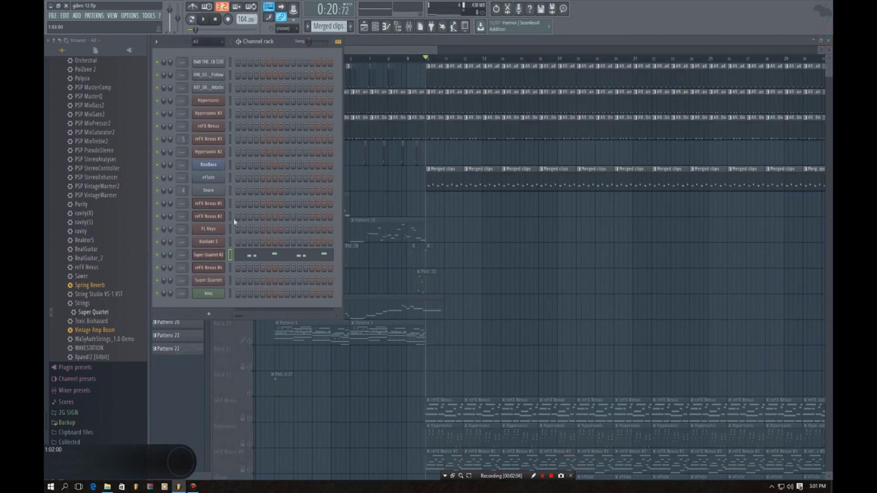
{"action": "left_click", "coordinate": [207, 258]}
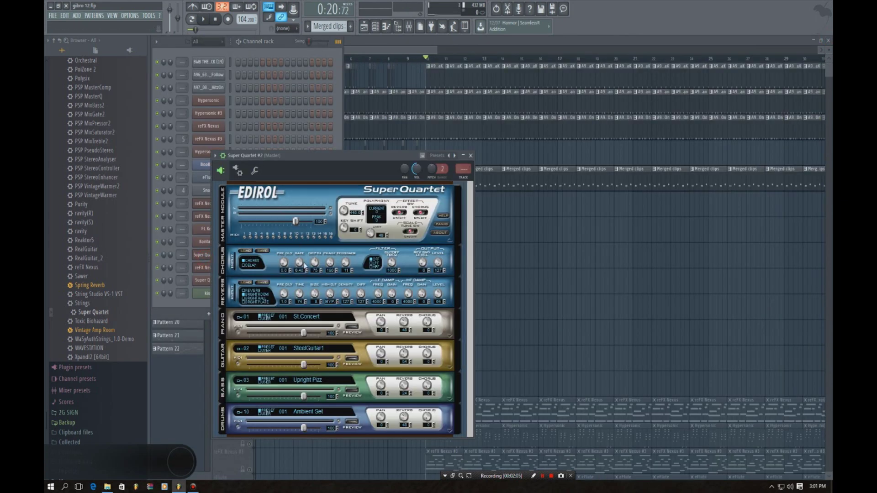
{"action": "left_click", "coordinate": [309, 319]}
{"action": "mouse_move", "coordinate": [352, 347]}
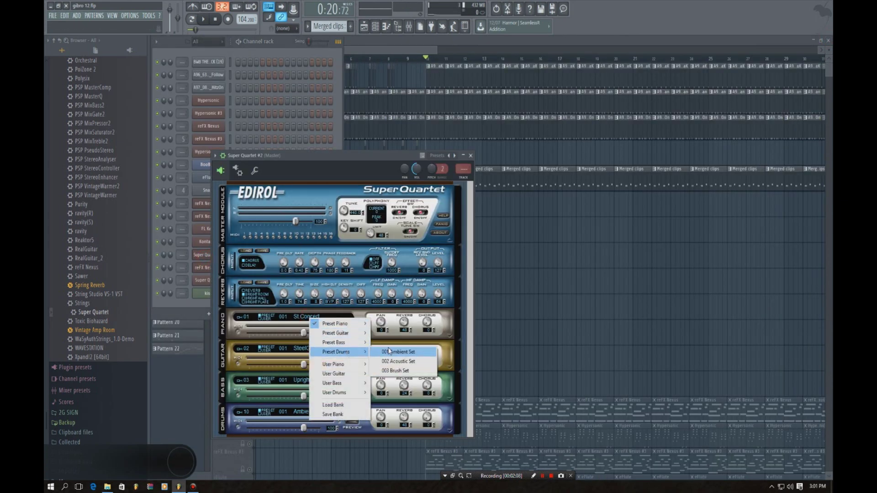
{"action": "left_click", "coordinate": [391, 354]}
Play the unmuted tracks from bar 10 again to hear the Merged clips part
{"action": "left_click", "coordinate": [428, 55]}
{"action": "key", "text": "space"}
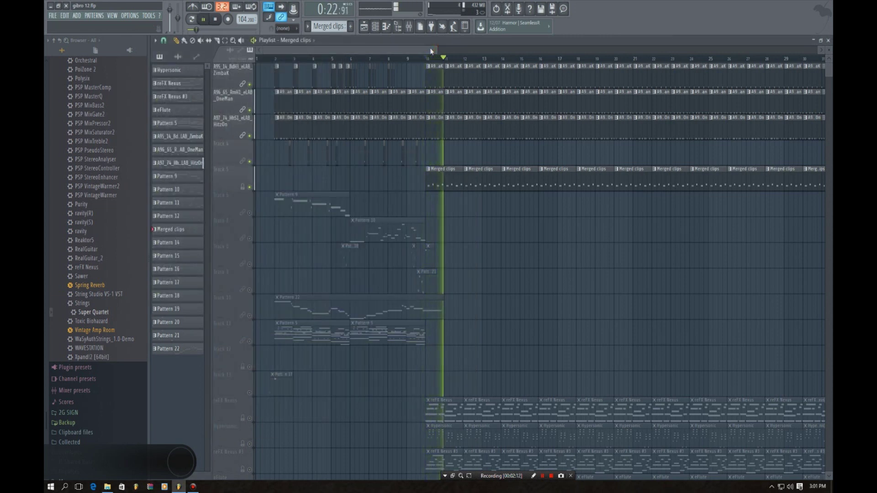
{"action": "key", "text": "space"}
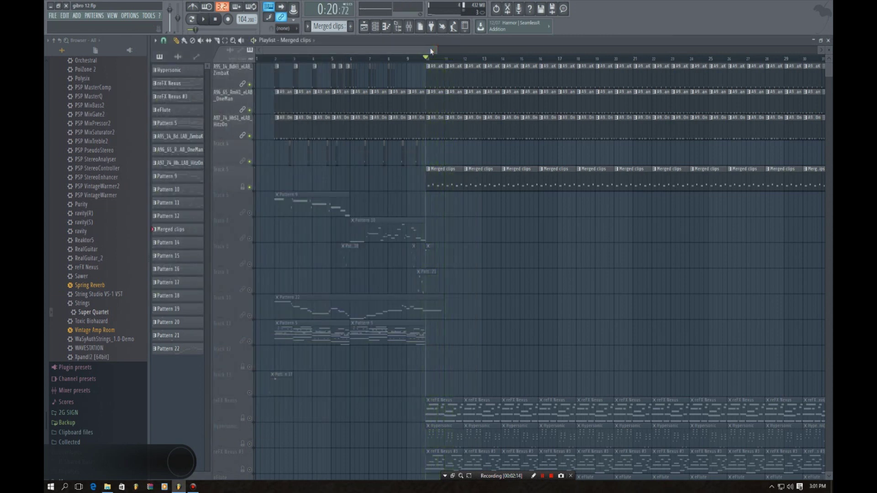
Solo the kick track with the playhead at bar 2, and review its first clip's notes in the piano roll
{"action": "left_click", "coordinate": [272, 58]}
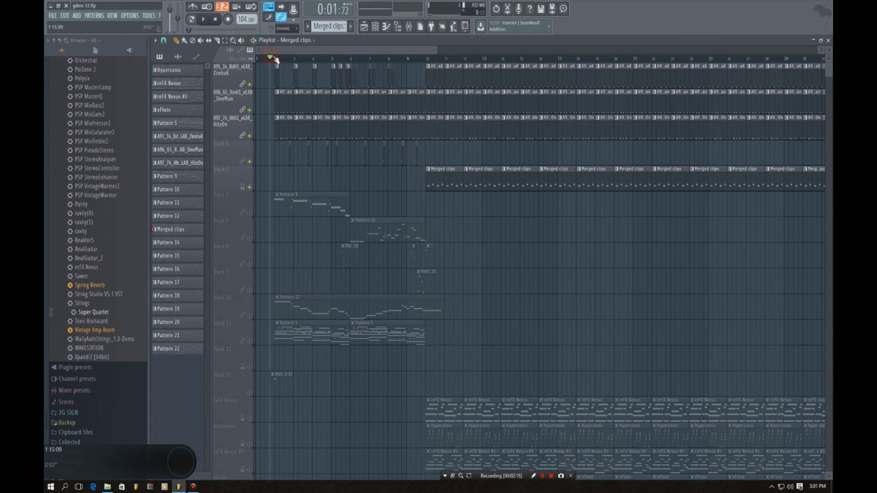
{"action": "left_click", "coordinate": [278, 59]}
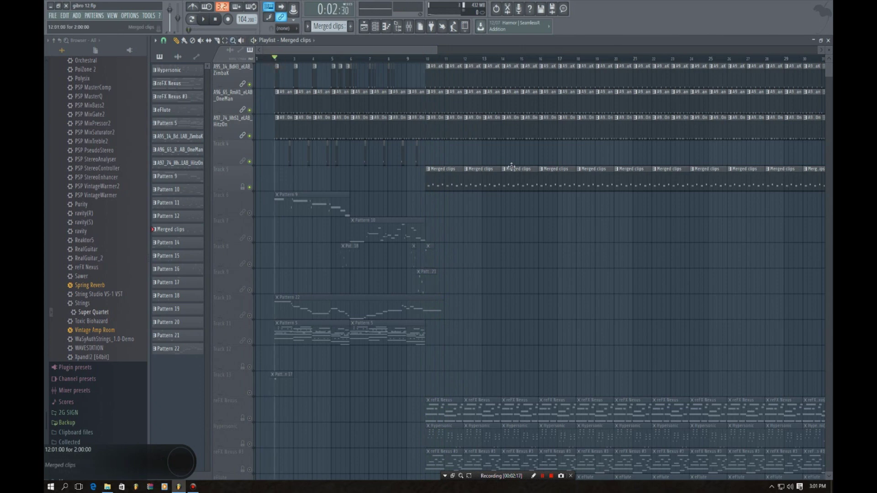
{"action": "right_click", "coordinate": [250, 85]}
{"action": "double_click", "coordinate": [276, 83]}
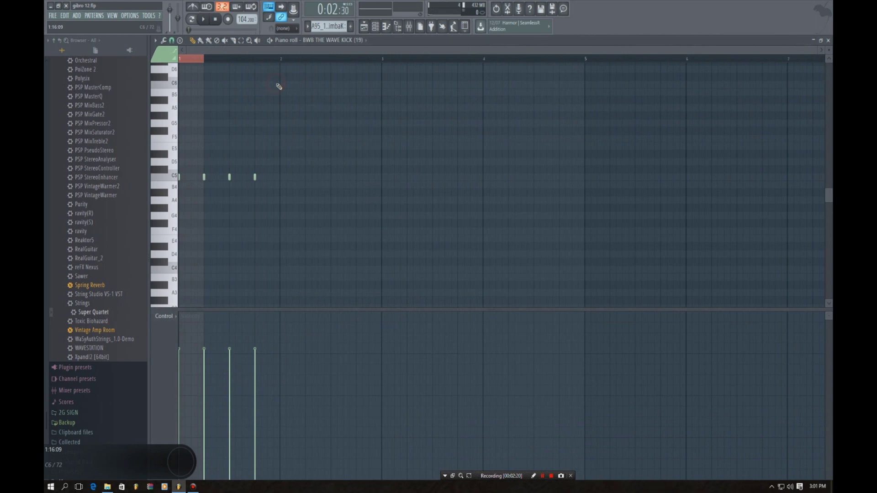
{"action": "key", "text": "space"}
{"action": "left_click", "coordinate": [828, 41]}
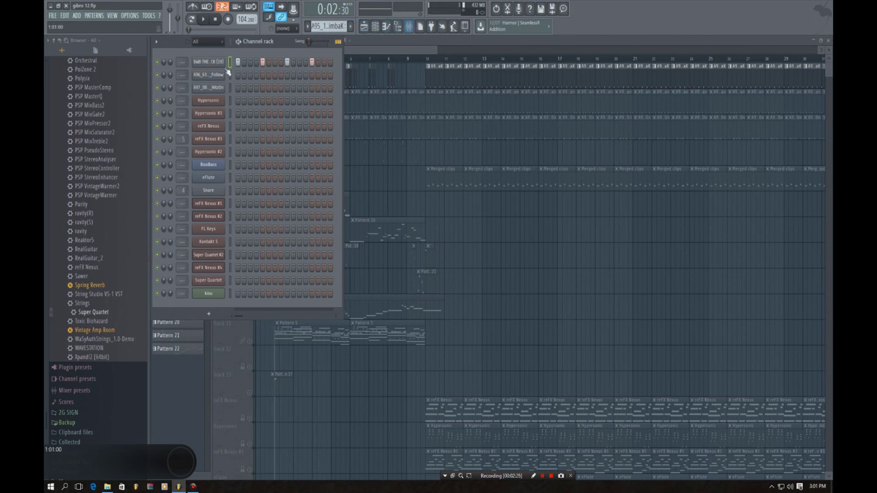
Inspect the BWB THE WAVE KICK (19) channel's options and settings, including its miscellaneous functions page
{"action": "left_click", "coordinate": [210, 66]}
{"action": "right_click", "coordinate": [210, 64]}
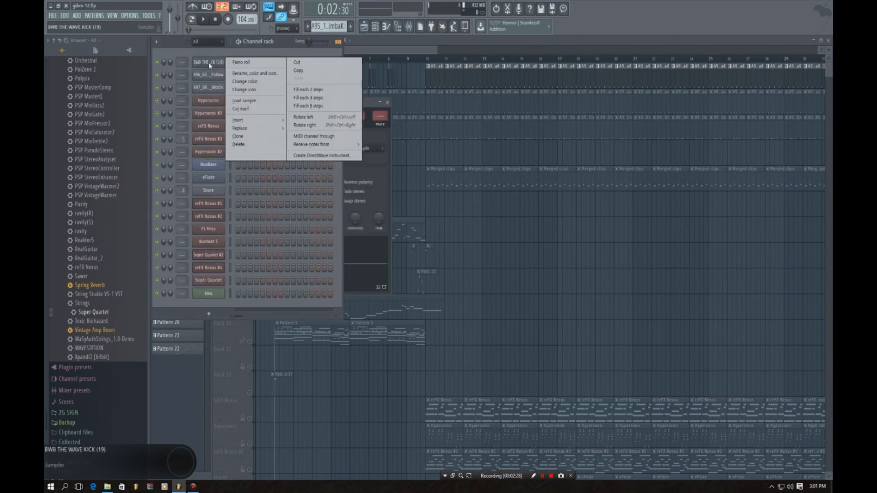
{"action": "left_click", "coordinate": [209, 62]}
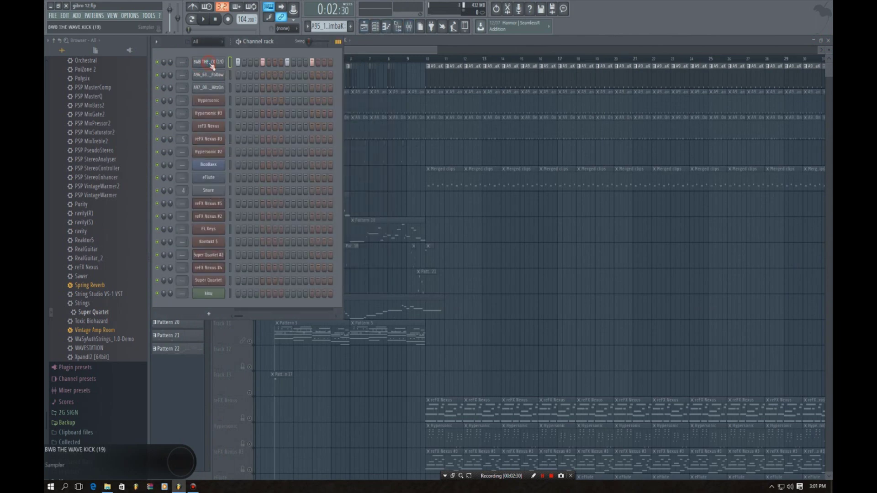
{"action": "left_click", "coordinate": [210, 64]}
{"action": "left_click", "coordinate": [217, 119]}
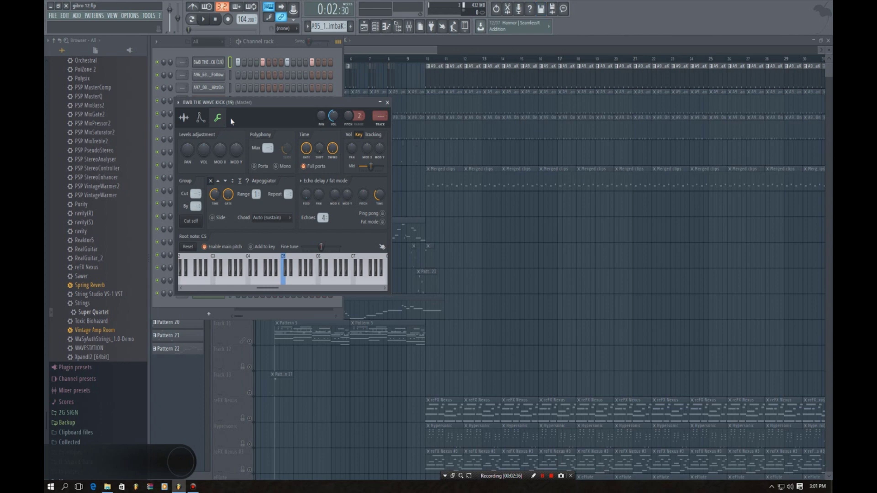
{"action": "left_click", "coordinate": [208, 62]}
{"action": "left_click", "coordinate": [208, 62]}
{"action": "left_click", "coordinate": [208, 61]}
Route the BWB THE WAVE KICK (19) channel to mixer track Insert 1
{"action": "left_click", "coordinate": [409, 27]}
{"action": "left_click", "coordinate": [531, 112]}
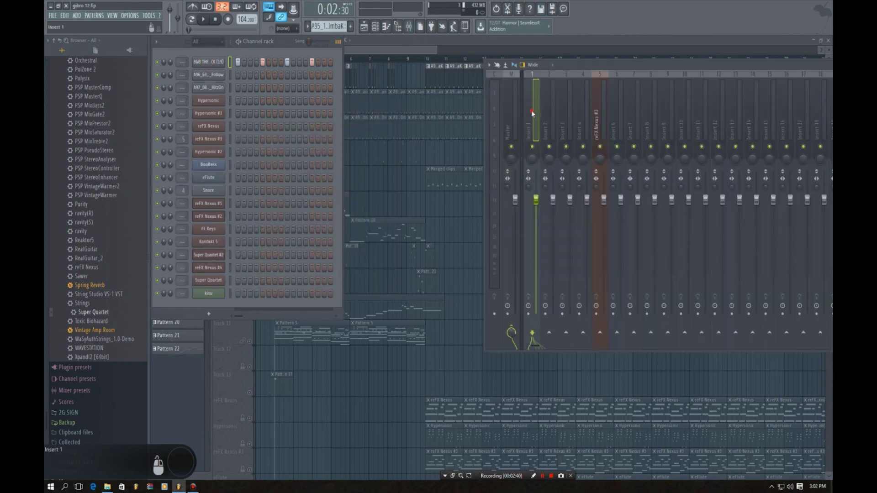
{"action": "right_click", "coordinate": [535, 111]}
{"action": "mouse_move", "coordinate": [566, 141]}
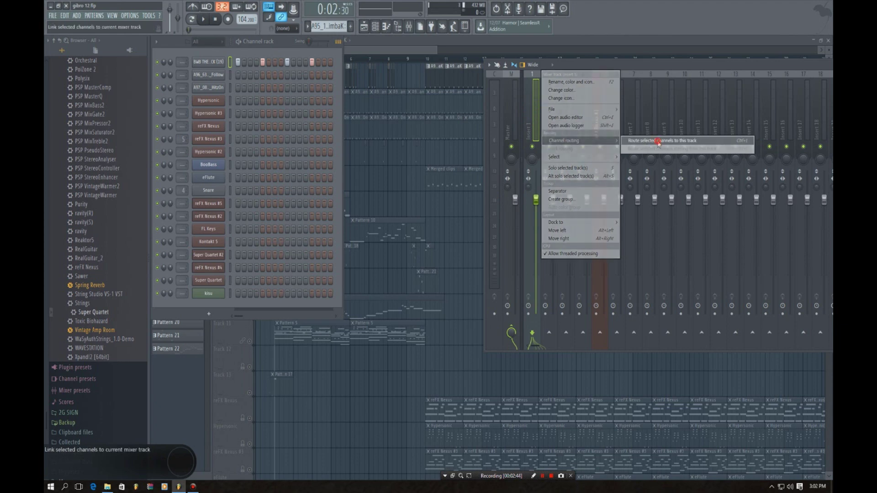
{"action": "left_click", "coordinate": [658, 142]}
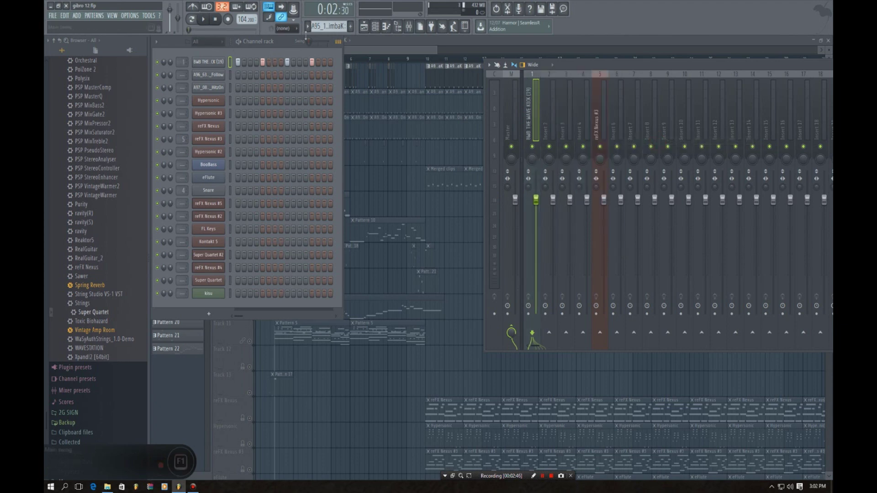
Open the A96_63_RmS1_eLAB_Follow channel and view its envelope and sample settings
{"action": "left_click", "coordinate": [208, 76]}
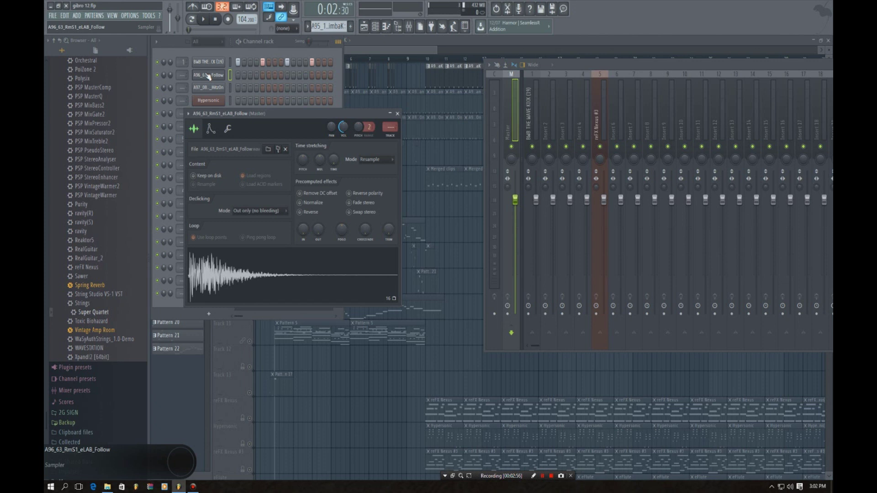
{"action": "left_click", "coordinate": [210, 129]}
{"action": "left_click", "coordinate": [194, 129]}
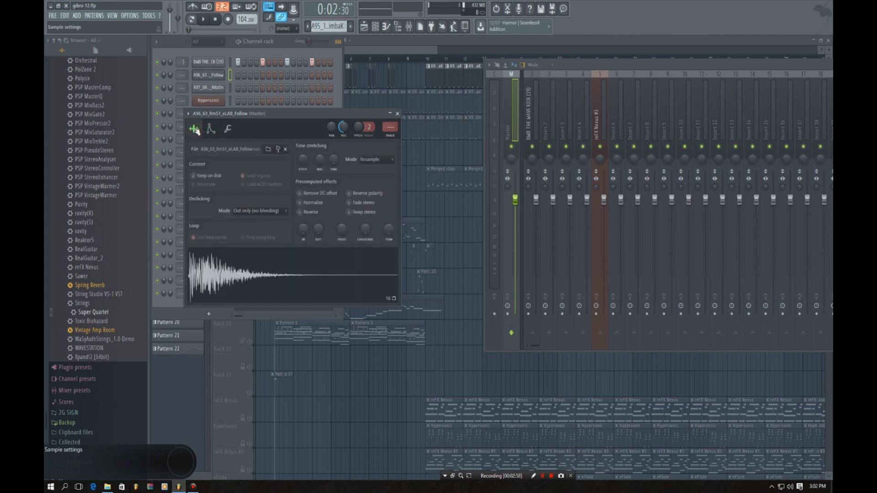
View the A96_63_RmS1_eLAB_Follow channel's miscellaneous functions, then select the A96 OneMan pattern in pattern playback mode
{"action": "left_click", "coordinate": [228, 129]}
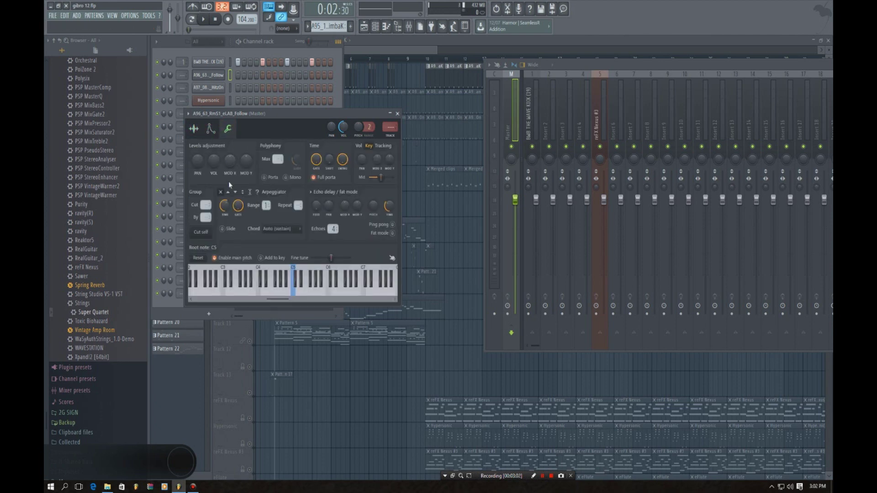
{"action": "left_click", "coordinate": [391, 114]}
{"action": "left_click", "coordinate": [209, 76]}
{"action": "left_click", "coordinate": [209, 77]}
{"action": "left_click_drag", "start_coordinate": [328, 26], "coordinate": [329, 21]}
{"action": "left_click", "coordinate": [194, 19]}
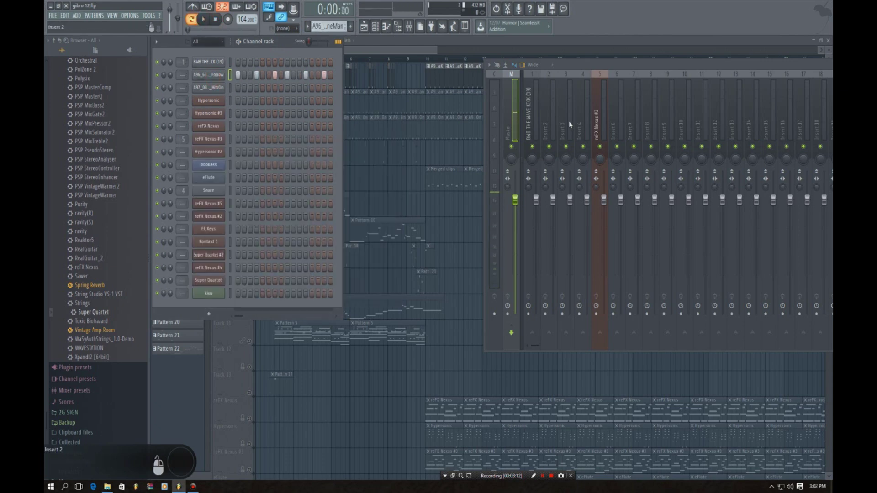
Route the A96_63_RmS1_eLAB_Follow channel to mixer track Insert 2
{"action": "left_click", "coordinate": [539, 106]}
{"action": "left_click", "coordinate": [548, 106]}
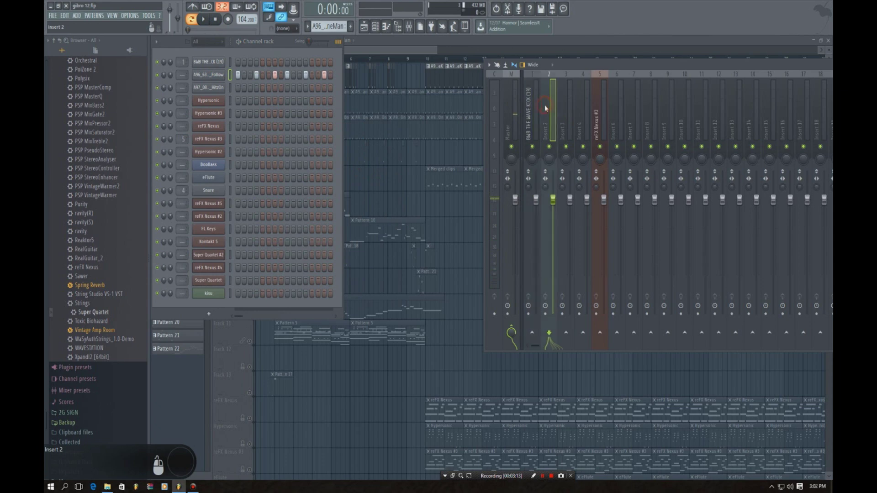
{"action": "left_click", "coordinate": [522, 91]}
{"action": "left_click", "coordinate": [501, 96]}
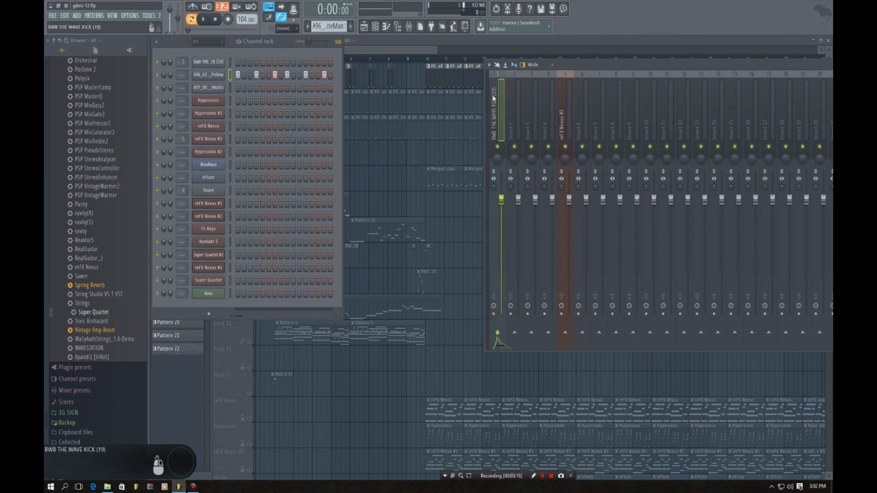
{"action": "left_click", "coordinate": [492, 105]}
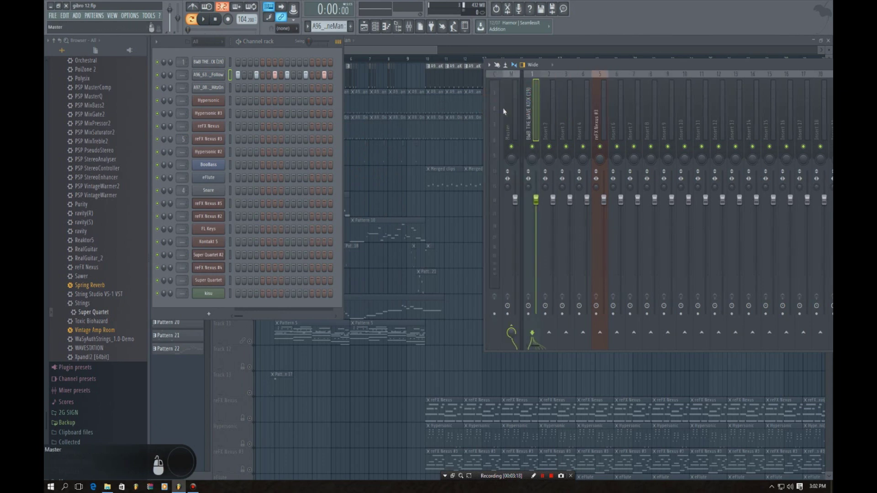
{"action": "right_click", "coordinate": [547, 110]}
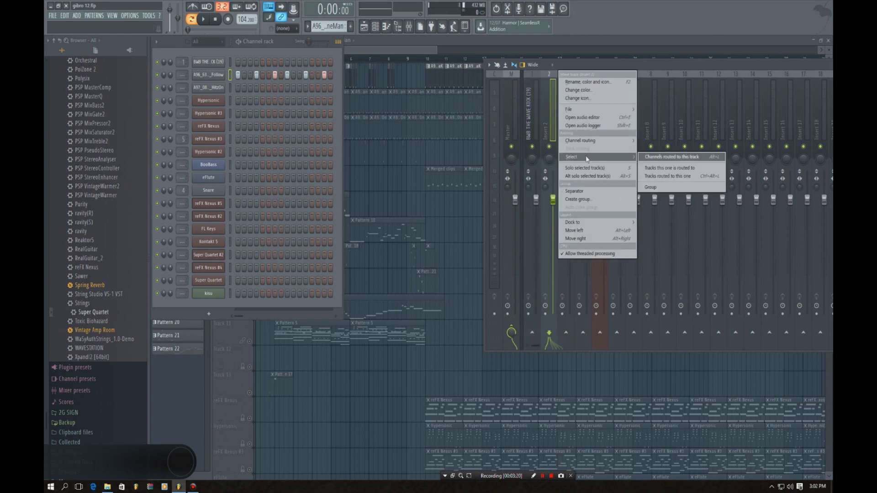
{"action": "mouse_move", "coordinate": [589, 143]}
{"action": "left_click", "coordinate": [659, 141]}
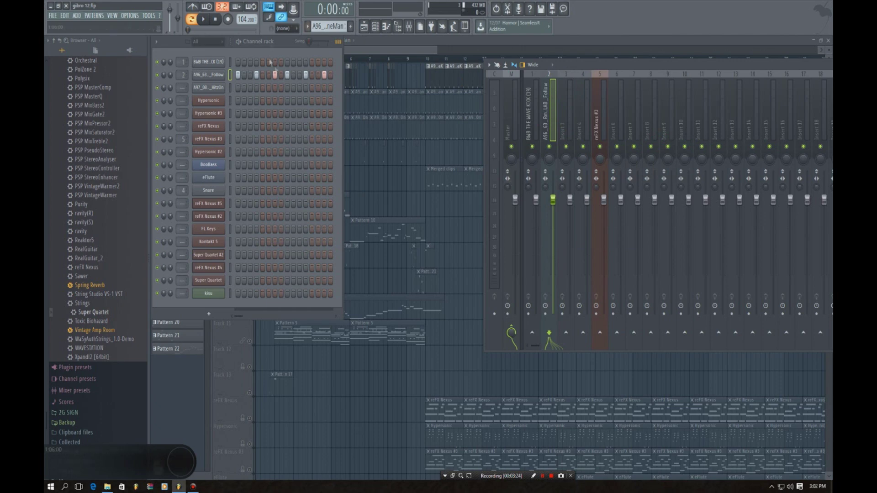
Switch to the A97 HitzOn pattern, open its A97_08_HhH2_eLAB_HitzOn channel, and briefly play the pattern
{"action": "left_click", "coordinate": [201, 87]}
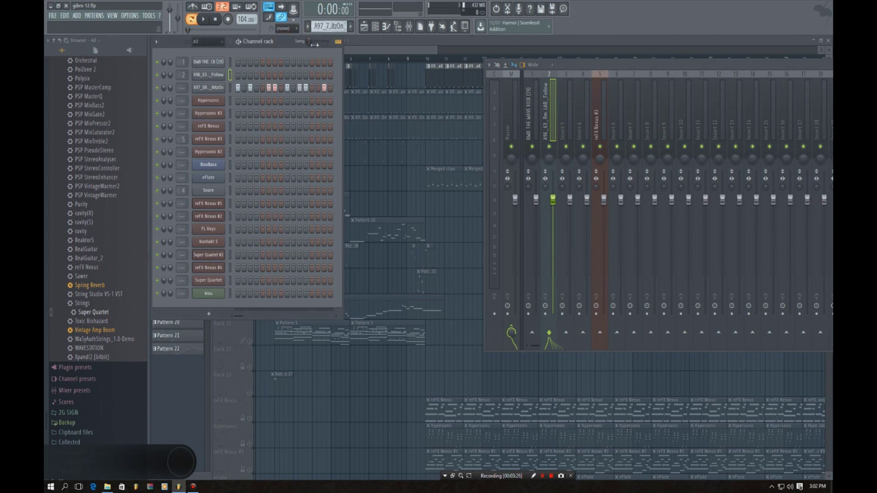
{"action": "left_click", "coordinate": [201, 87]}
{"action": "left_click", "coordinate": [201, 87]}
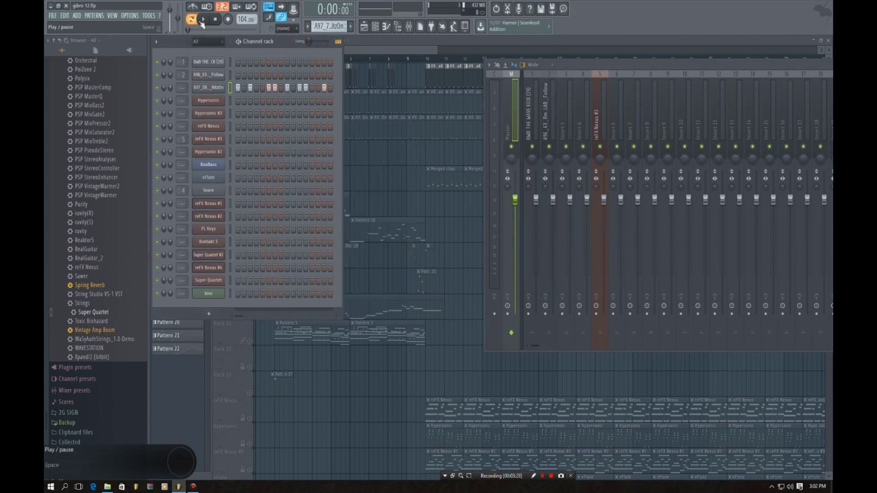
{"action": "left_click", "coordinate": [205, 22]}
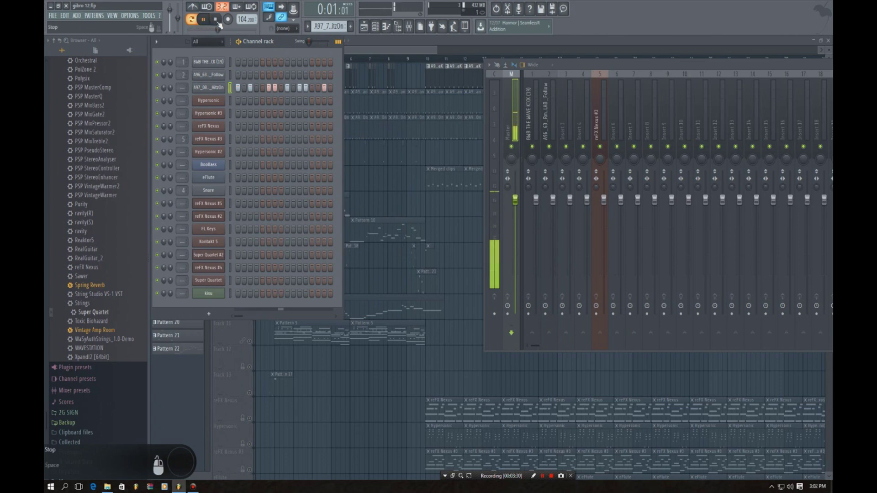
{"action": "left_click", "coordinate": [216, 21]}
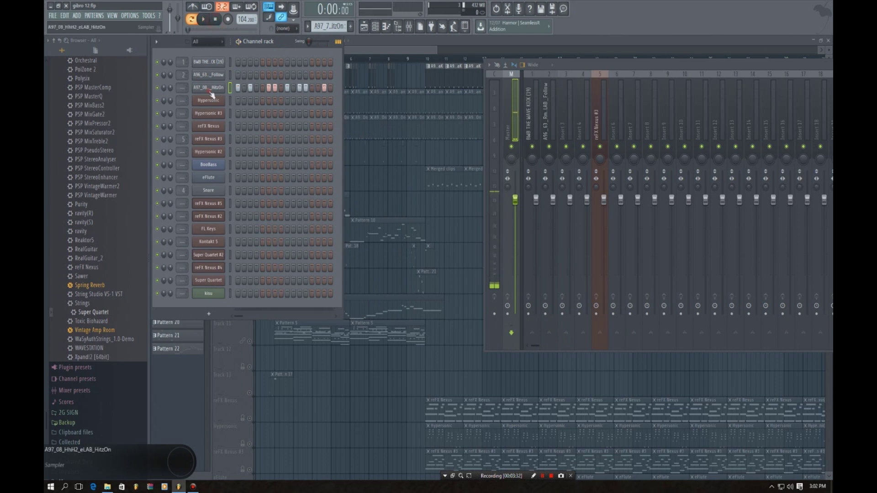
Route the A97_08_HhH2_eLAB_HitzOn channel to mixer track Insert 3
{"action": "right_click", "coordinate": [559, 116]}
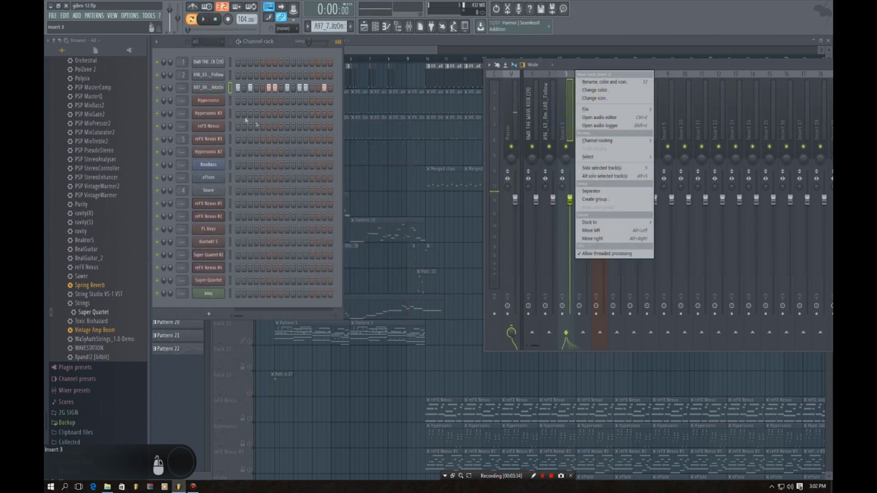
{"action": "left_click", "coordinate": [205, 90]}
{"action": "left_click", "coordinate": [205, 90]}
{"action": "right_click", "coordinate": [559, 125]}
{"action": "mouse_move", "coordinate": [627, 140]}
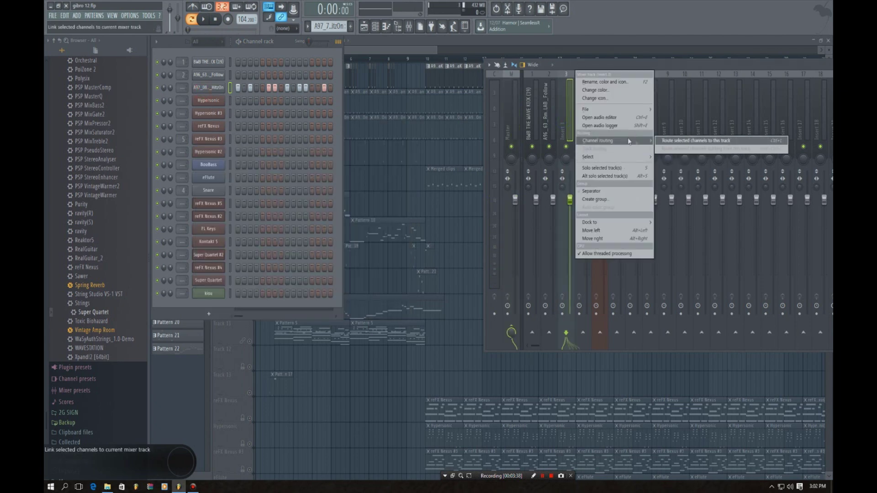
{"action": "left_click", "coordinate": [672, 141]}
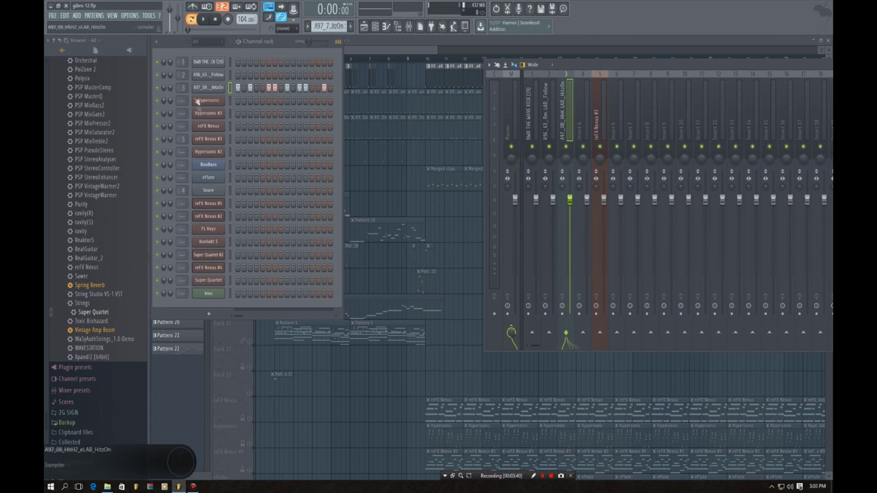
Return to the playlist in song mode, place the playhead at bar 2, and unmute the OneMan and HitzOn tracks
{"action": "left_click", "coordinate": [370, 41]}
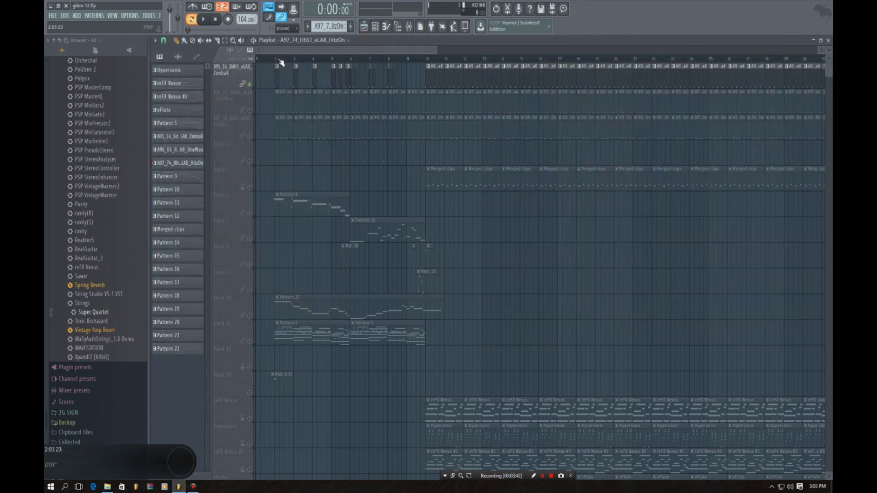
{"action": "left_click", "coordinate": [277, 62]}
{"action": "left_click", "coordinate": [250, 110]}
{"action": "left_click", "coordinate": [250, 135]}
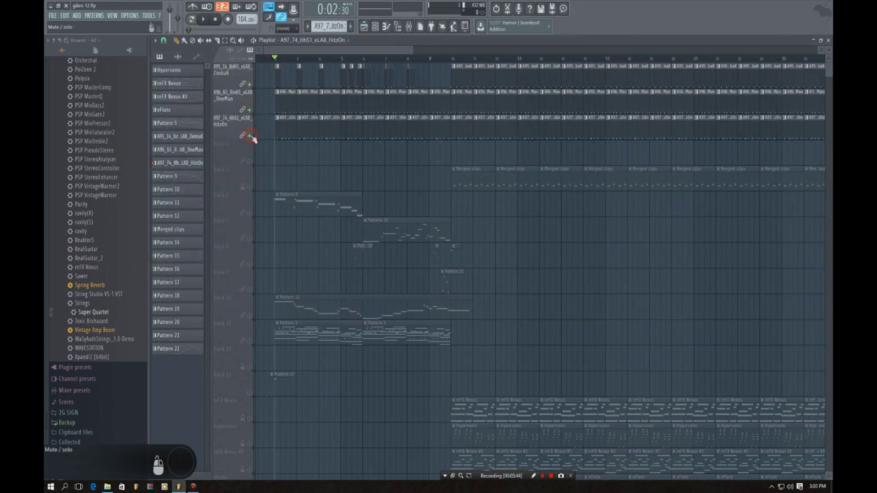
Solo Track 4 with the playhead in bar 2, and review its first clip's notes in the piano roll
{"action": "right_click", "coordinate": [250, 162]}
{"action": "left_click", "coordinate": [287, 59]}
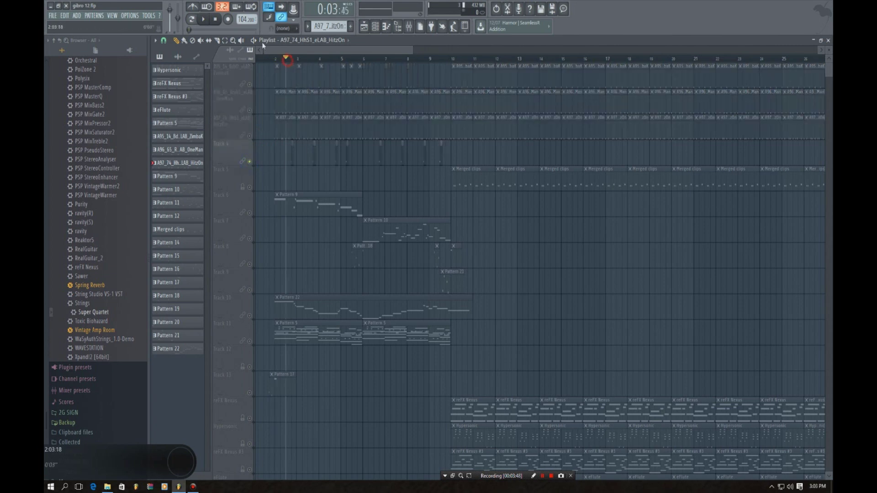
{"action": "double_click", "coordinate": [292, 157]}
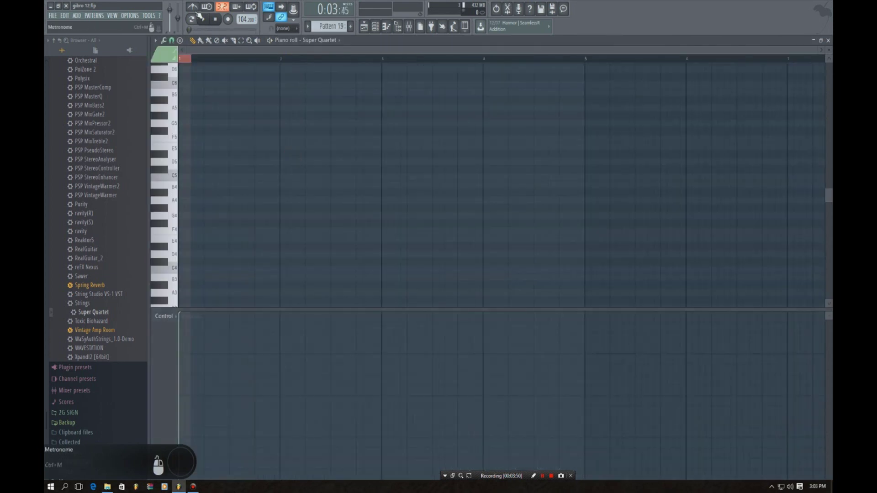
{"action": "left_click", "coordinate": [828, 40]}
Open the Super Quartet channel and route it to mixer track Insert 4
{"action": "left_click", "coordinate": [215, 19]}
{"action": "left_click", "coordinate": [213, 284]}
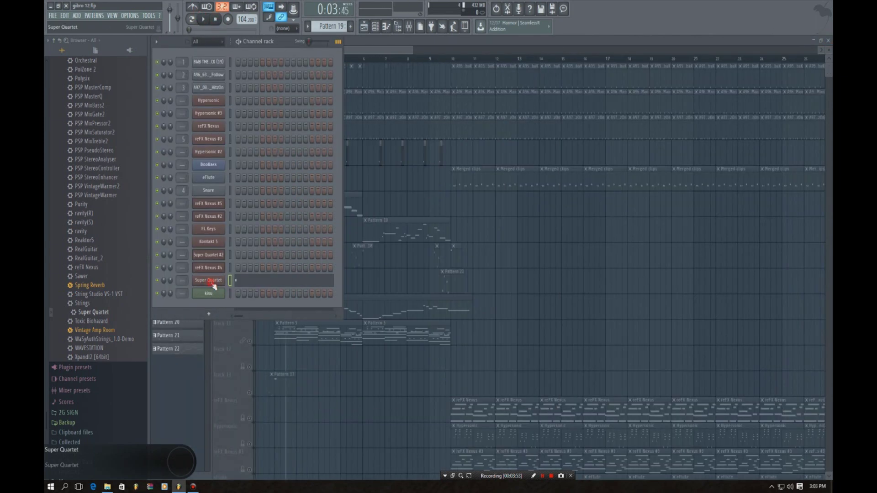
{"action": "left_click", "coordinate": [369, 29]}
{"action": "left_click", "coordinate": [370, 29]}
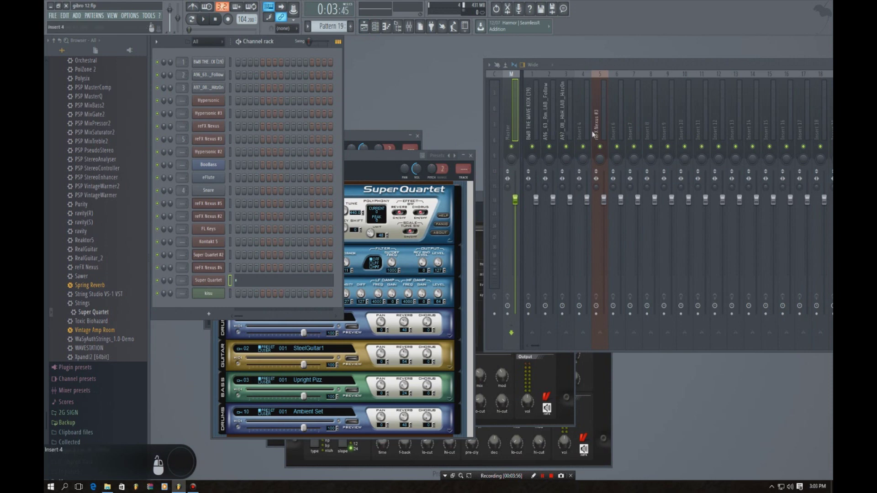
{"action": "left_click", "coordinate": [585, 120]}
{"action": "right_click", "coordinate": [585, 119]}
{"action": "mouse_move", "coordinate": [617, 141]}
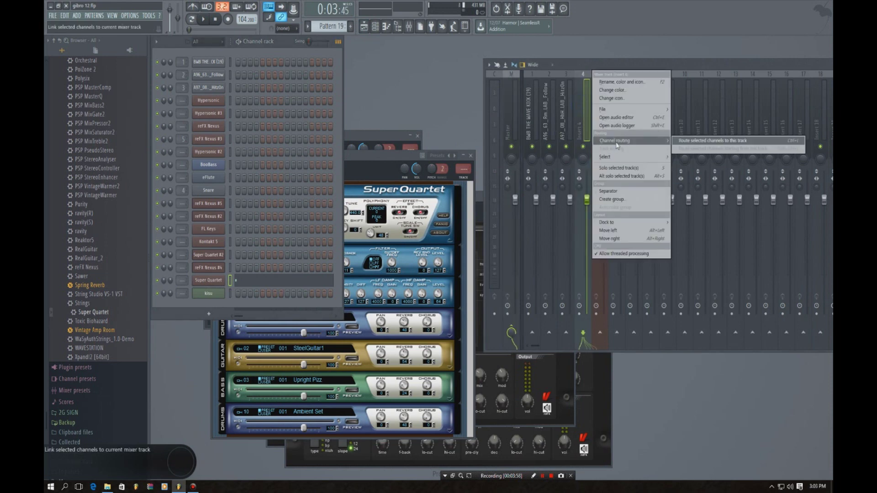
{"action": "left_click", "coordinate": [690, 142]}
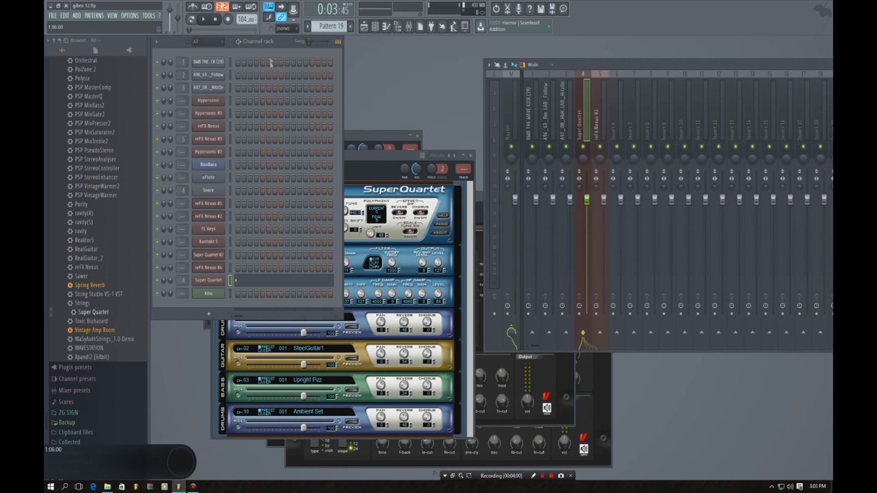
Review the notes of the first Merged clips clip on Track 5 in the piano roll
{"action": "left_click", "coordinate": [375, 26]}
{"action": "left_click", "coordinate": [364, 27]}
{"action": "left_click", "coordinate": [375, 28]}
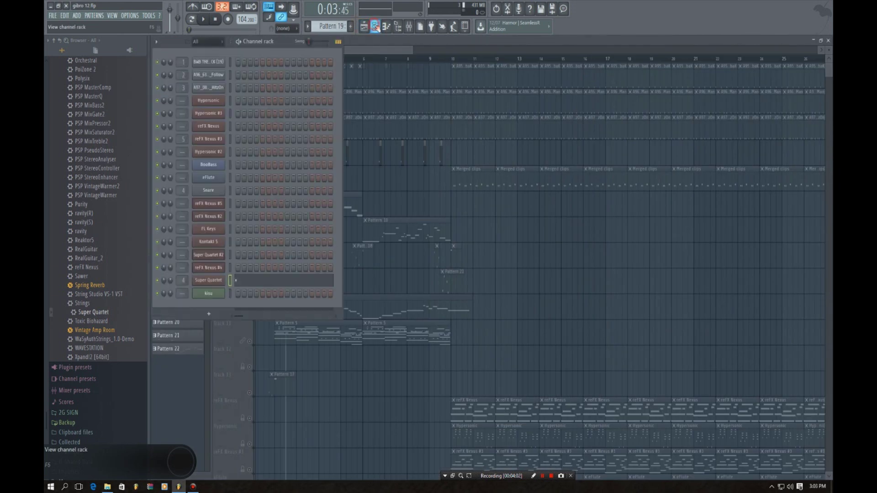
{"action": "left_click", "coordinate": [461, 179]}
{"action": "double_click", "coordinate": [461, 179]}
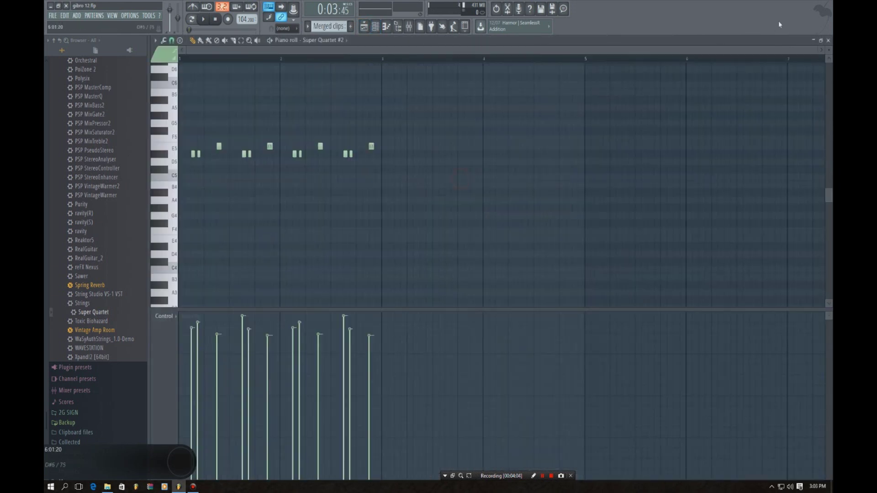
{"action": "left_click", "coordinate": [828, 41]}
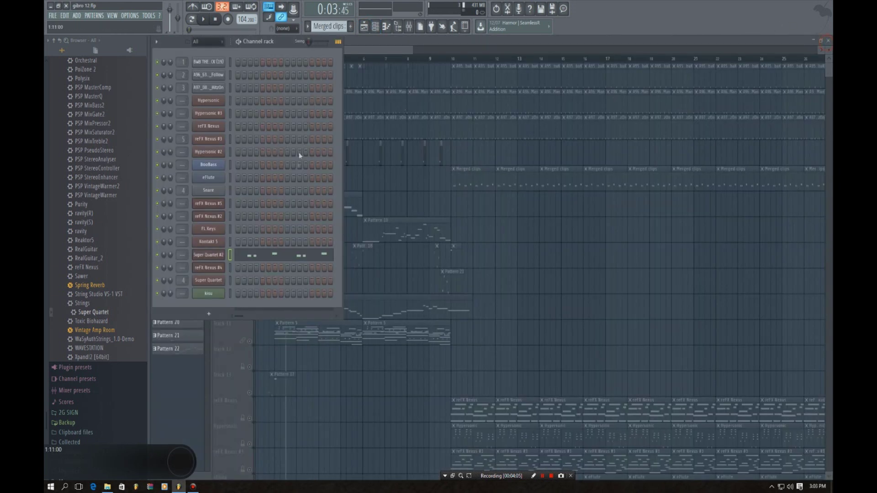
Try to route the Super Quartet #2 channel to mixer track Insert 6 from the playlist view
{"action": "left_click", "coordinate": [219, 259]}
{"action": "left_click", "coordinate": [365, 27]}
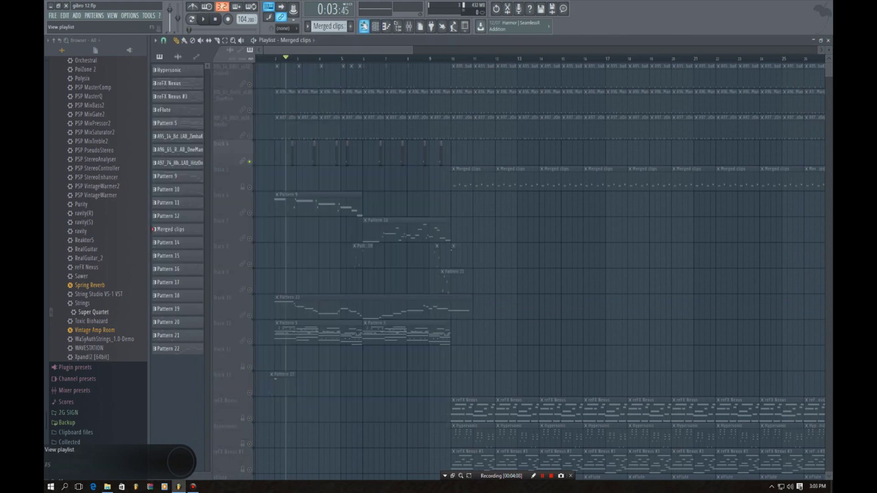
{"action": "left_click", "coordinate": [409, 27]}
{"action": "left_click", "coordinate": [613, 112]}
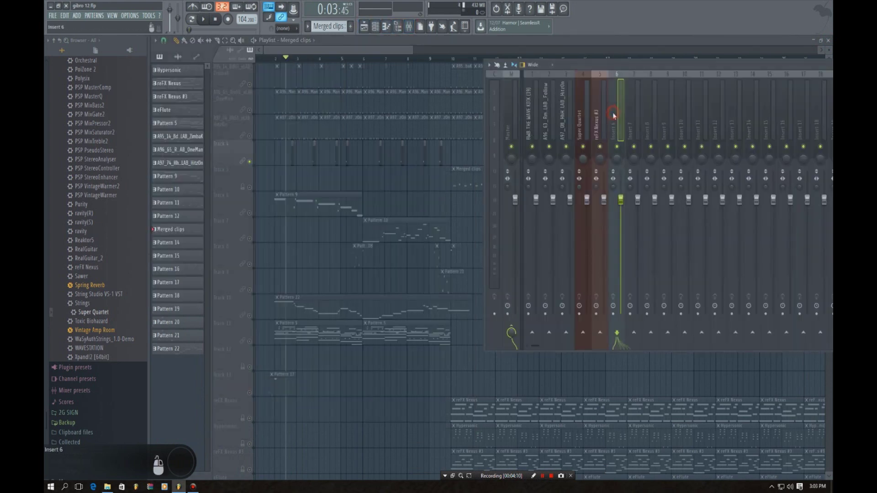
{"action": "right_click", "coordinate": [612, 112]}
{"action": "mouse_move", "coordinate": [665, 157]}
{"action": "left_click", "coordinate": [732, 158]}
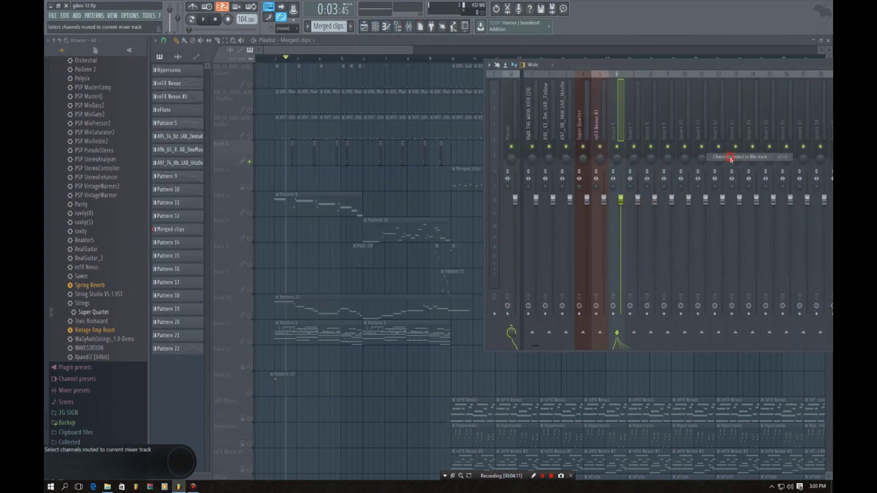
{"action": "right_click", "coordinate": [702, 153]}
{"action": "mouse_move", "coordinate": [703, 144]}
{"action": "left_click", "coordinate": [552, 140]}
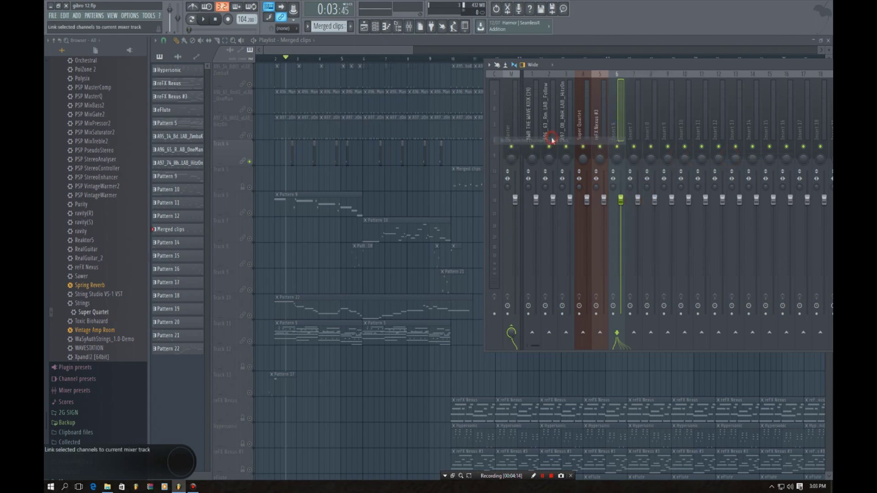
{"action": "left_click", "coordinate": [761, 41]}
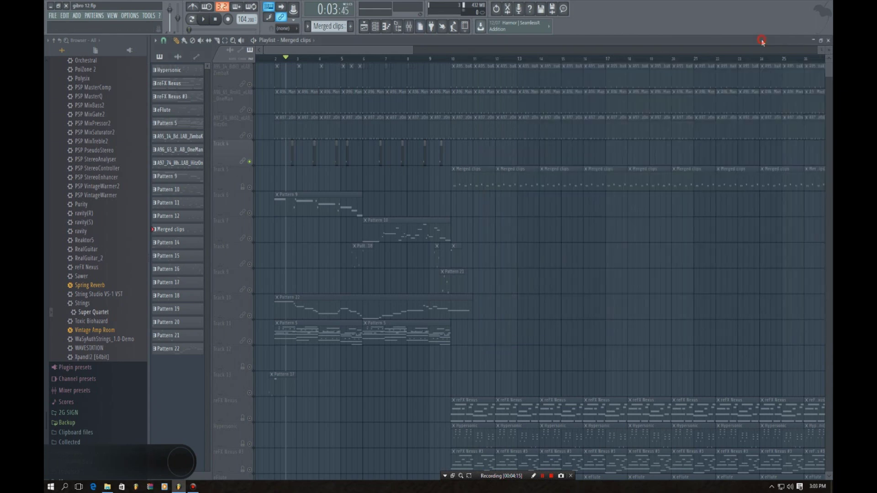
{"action": "left_click", "coordinate": [828, 40]}
Open the Super Quartet #2 channel and route it to mixer track Insert 6
{"action": "left_click", "coordinate": [288, 46]}
{"action": "left_click", "coordinate": [204, 254]}
{"action": "left_click", "coordinate": [206, 256]}
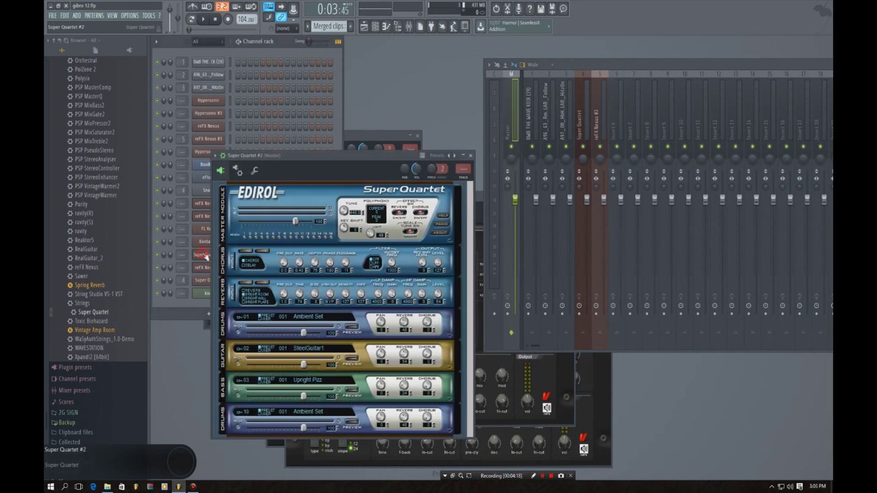
{"action": "left_click", "coordinate": [614, 124]}
{"action": "right_click", "coordinate": [614, 125]}
{"action": "mouse_move", "coordinate": [666, 143]}
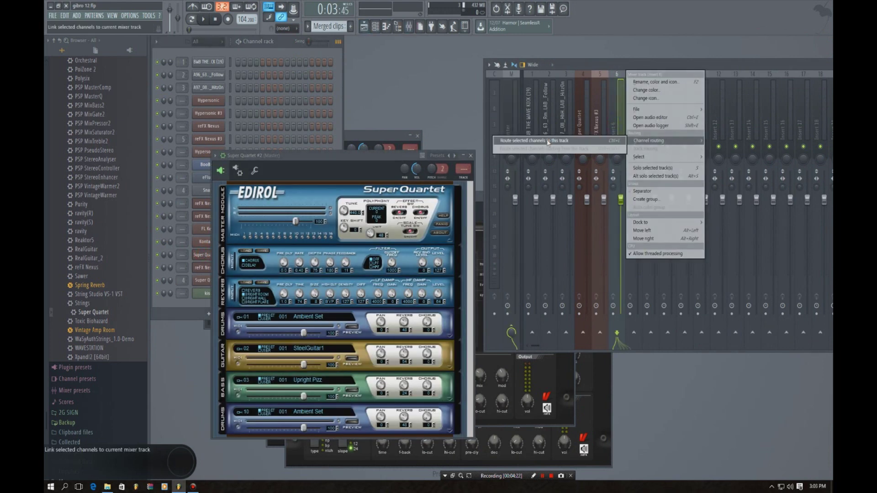
{"action": "left_click", "coordinate": [569, 141]}
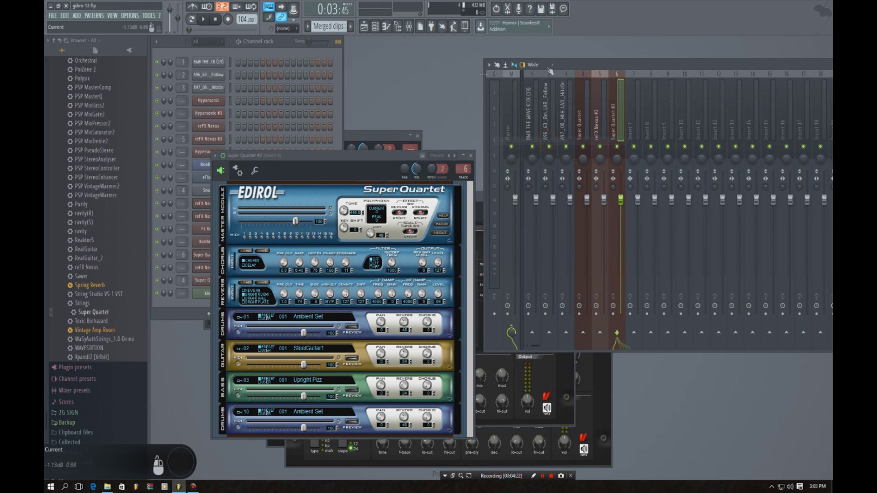
Open the playlist, place the play position at about bar 1, and solo Track 4
{"action": "left_click", "coordinate": [363, 27]}
{"action": "left_click", "coordinate": [271, 58]}
{"action": "right_click", "coordinate": [250, 85]}
{"action": "right_click", "coordinate": [249, 86]}
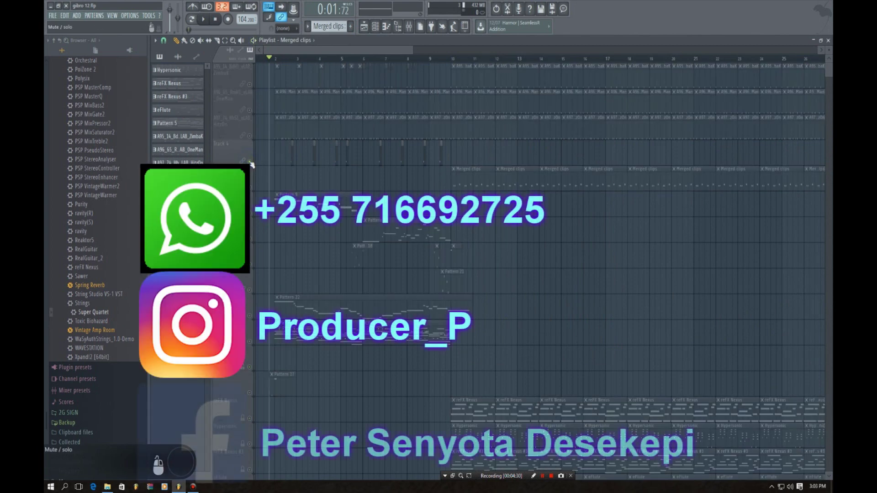
{"action": "right_click", "coordinate": [250, 163]}
Unmute the three drum sample tracks above Track 4 and Track 5 in the playlist, and start playback
{"action": "left_click", "coordinate": [250, 135]}
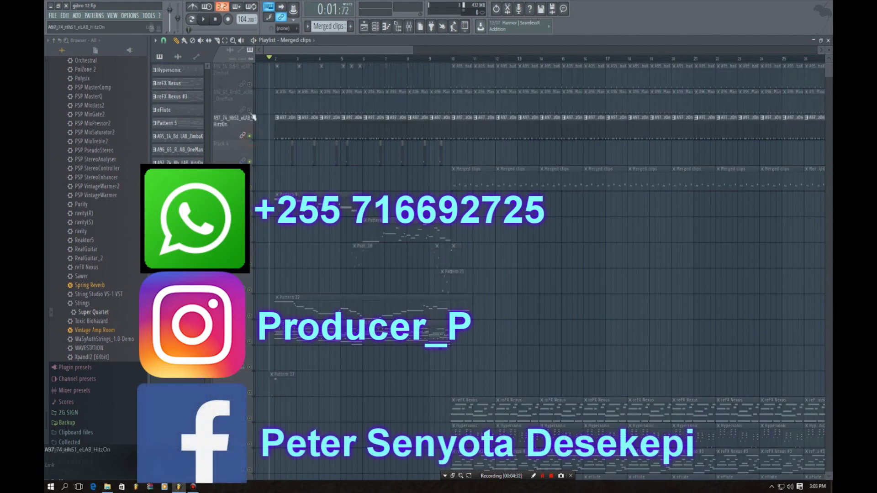
{"action": "left_click", "coordinate": [250, 110]}
{"action": "left_click", "coordinate": [250, 84]}
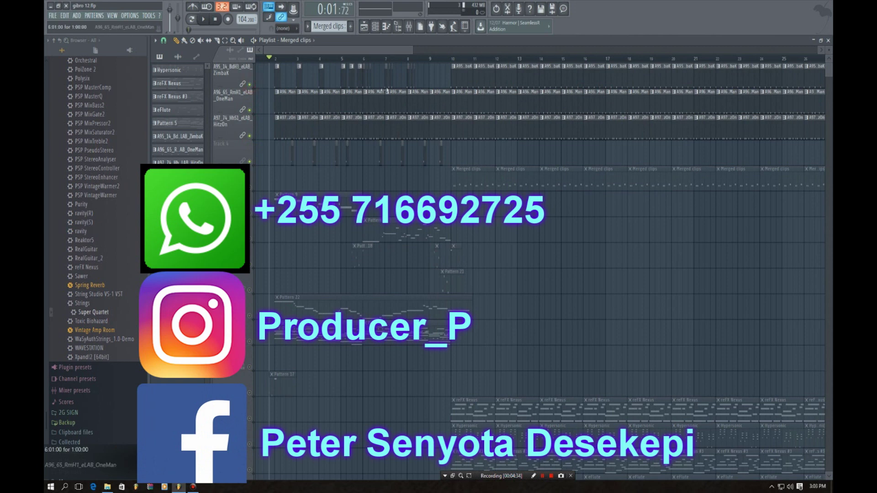
{"action": "left_click", "coordinate": [250, 188]}
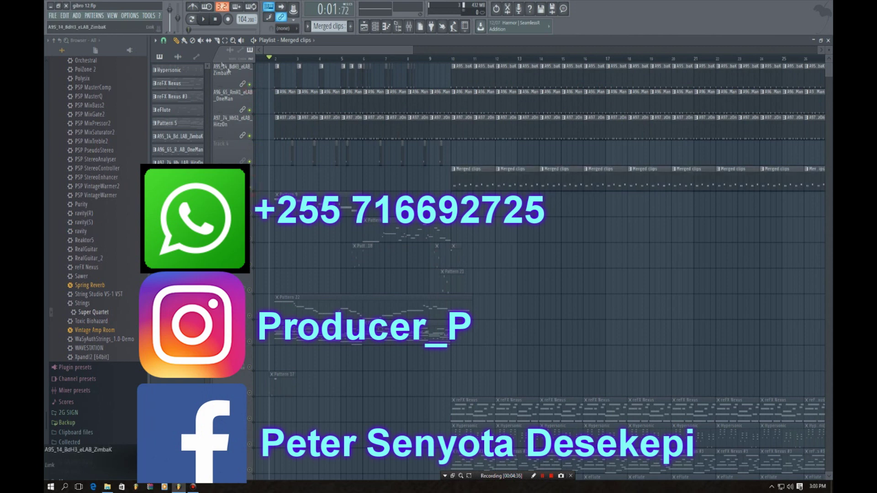
{"action": "key", "text": "space"}
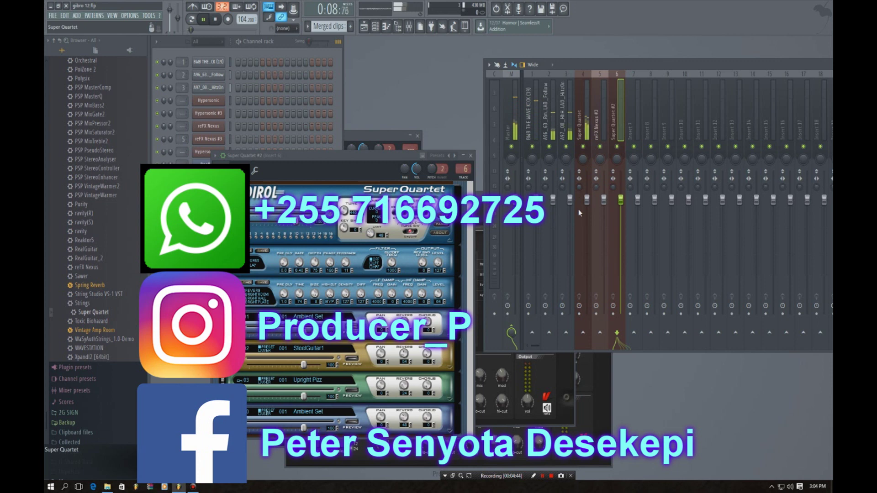
Open the mixer over the playlist and load Fruity Limiter into slot 9 of the Master track
{"action": "left_click", "coordinate": [289, 45]}
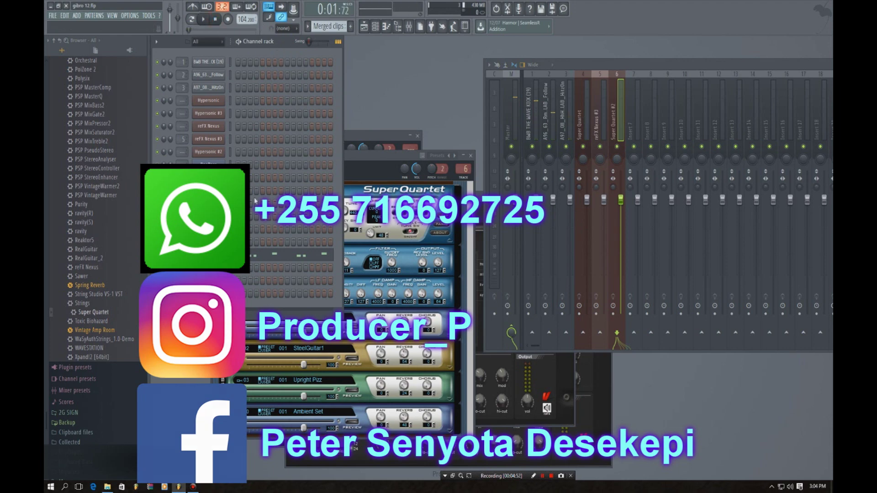
{"action": "left_click", "coordinate": [364, 26]}
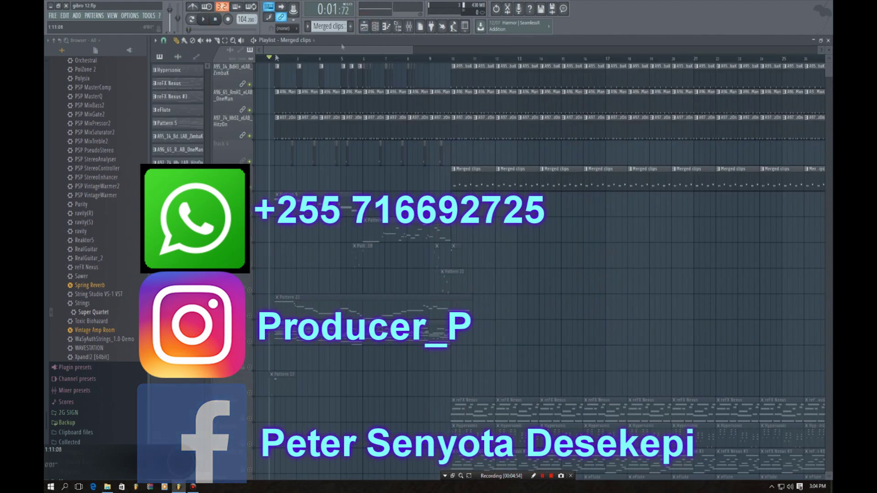
{"action": "left_click", "coordinate": [407, 26]}
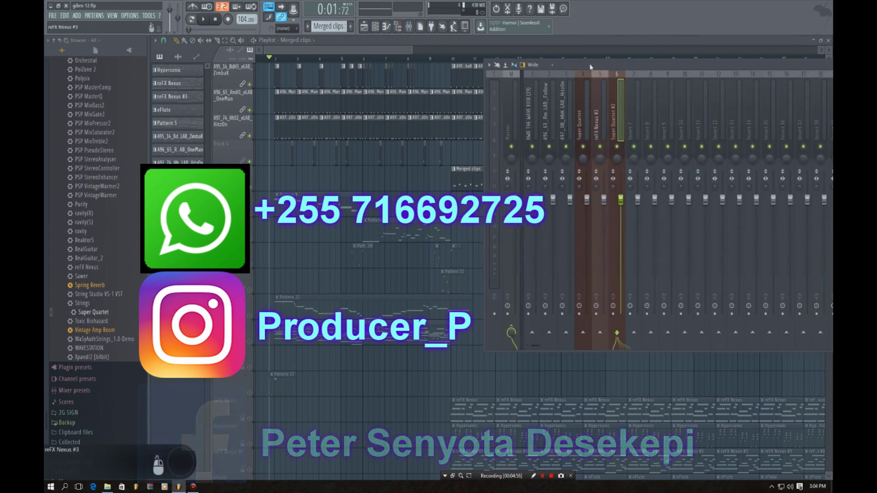
{"action": "left_click_drag", "start_coordinate": [589, 65], "coordinate": [295, 64]}
{"action": "left_click", "coordinate": [215, 110]}
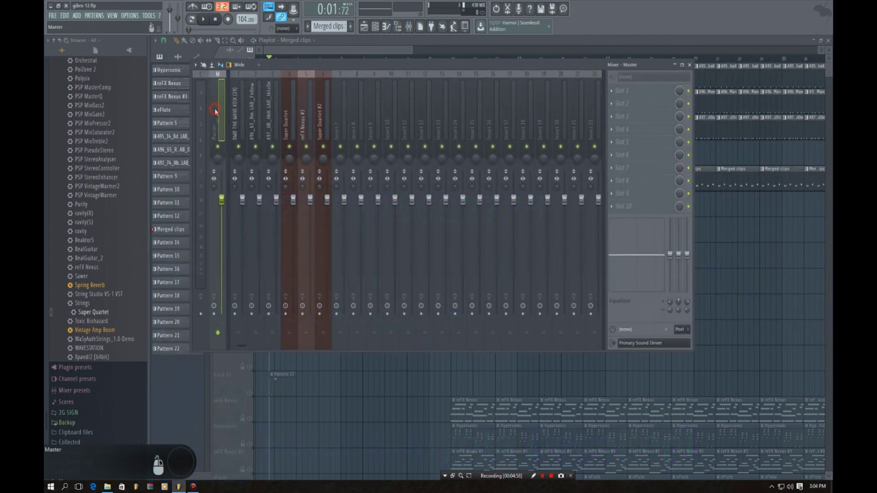
{"action": "left_click", "coordinate": [615, 197]}
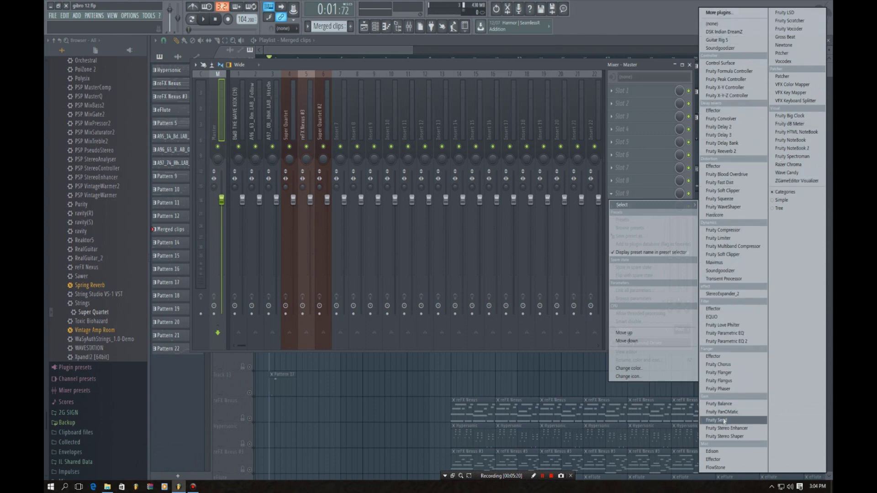
{"action": "left_click", "coordinate": [721, 241]}
Arrange the Fruity Limiter above the mixer so both can be watched, and stop the song's playback
{"action": "left_click_drag", "start_coordinate": [327, 109], "coordinate": [628, 91]}
{"action": "left_click_drag", "start_coordinate": [475, 67], "coordinate": [484, 303]}
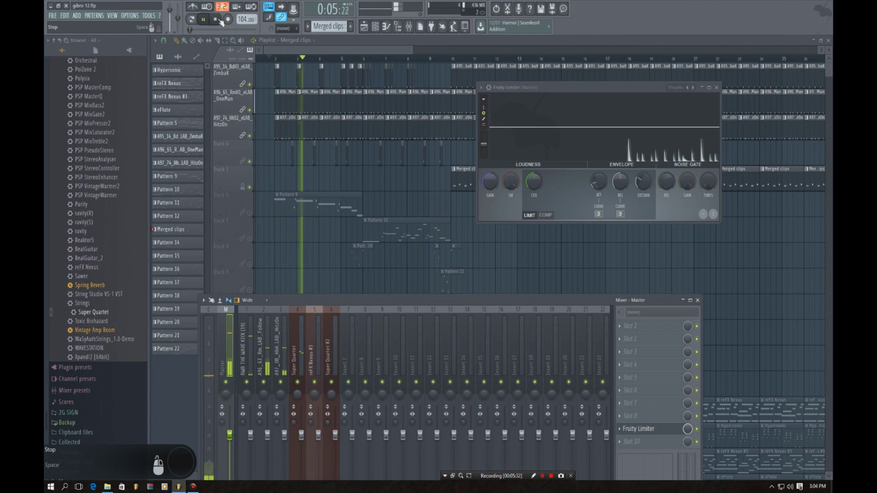
{"action": "left_click", "coordinate": [218, 20]}
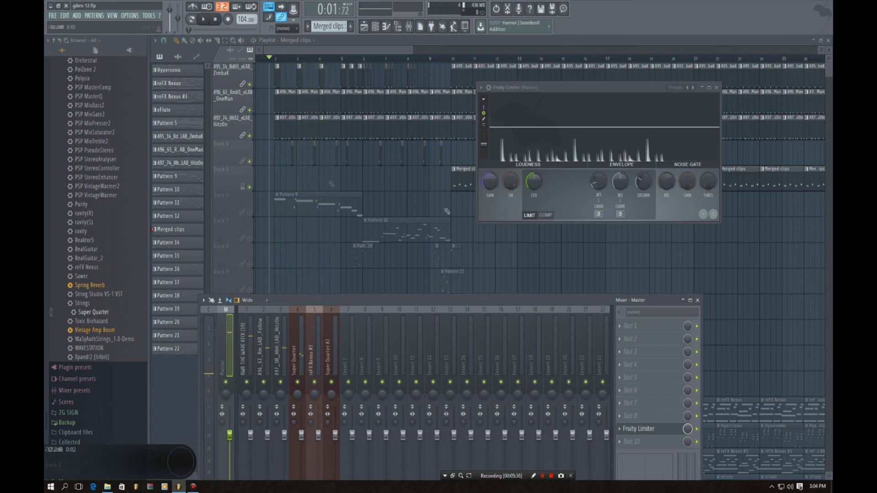
{"action": "left_click_drag", "start_coordinate": [569, 95], "coordinate": [675, 58]}
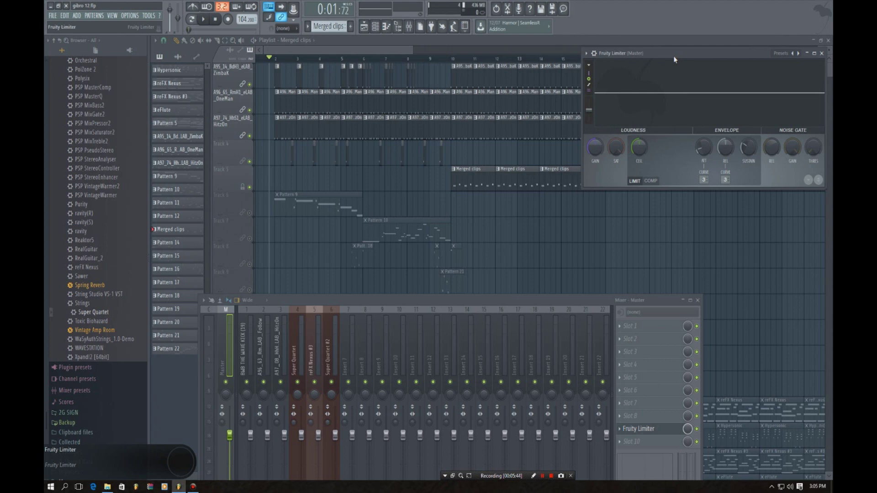
Turn the playlist into a smaller window below the Fruity Limiter display and increase its track height
{"action": "left_click", "coordinate": [453, 39]}
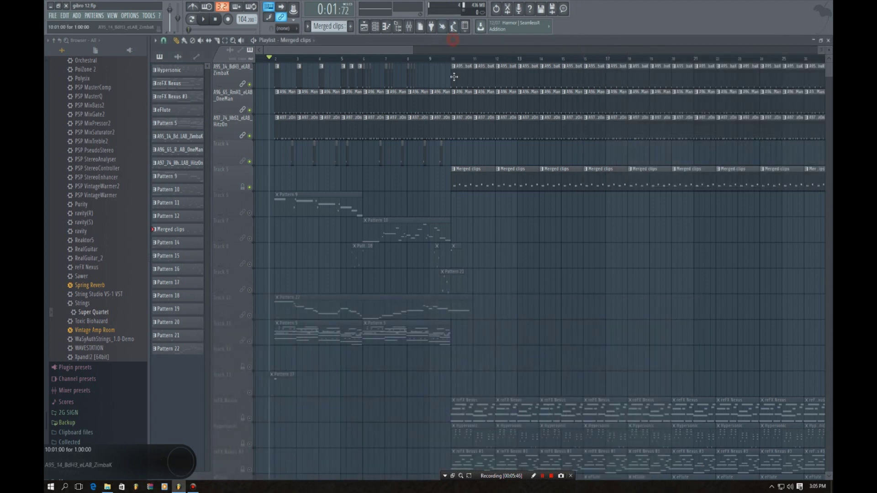
{"action": "left_click_drag", "start_coordinate": [487, 41], "coordinate": [471, 159]}
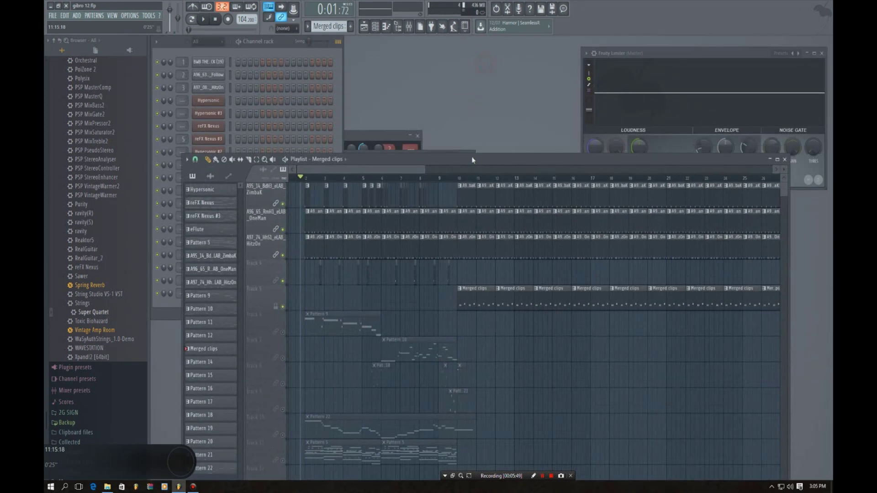
{"action": "left_click", "coordinate": [289, 41]}
{"action": "left_click", "coordinate": [369, 27]}
{"action": "left_click_drag", "start_coordinate": [784, 169], "coordinate": [784, 159]}
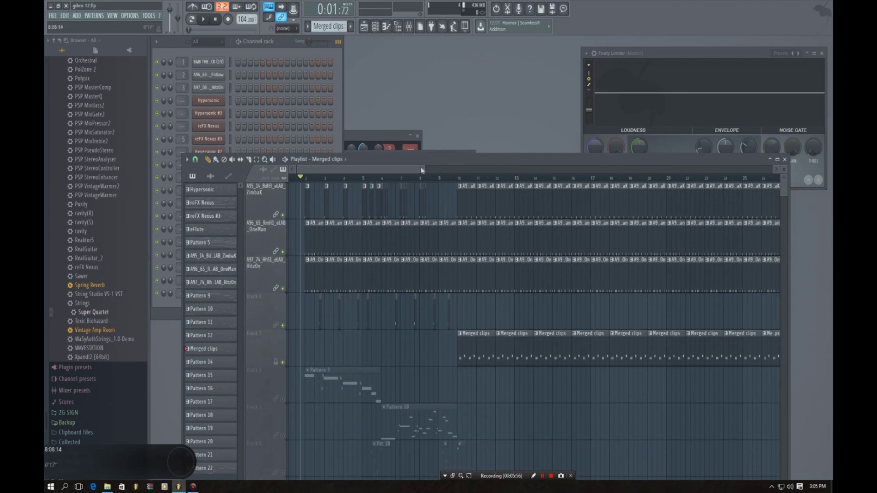
Adjust the playlist's horizontal zoom and track height so about 25 bars fit, test-playing the song briefly
{"action": "left_click_drag", "start_coordinate": [423, 170], "coordinate": [347, 169]}
{"action": "left_click", "coordinate": [203, 18]}
{"action": "left_click", "coordinate": [282, 49]}
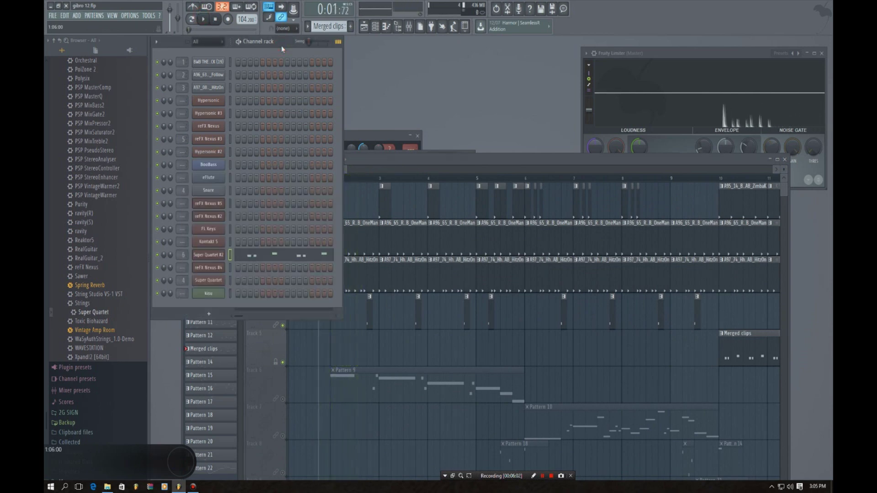
{"action": "left_click", "coordinate": [397, 156]}
{"action": "left_click_drag", "start_coordinate": [348, 169], "coordinate": [414, 168]}
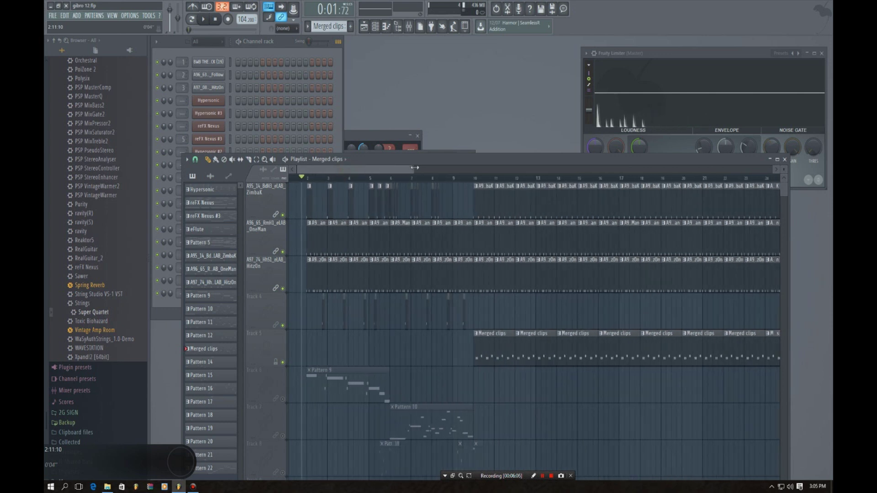
{"action": "left_click_drag", "start_coordinate": [394, 169], "coordinate": [369, 171]}
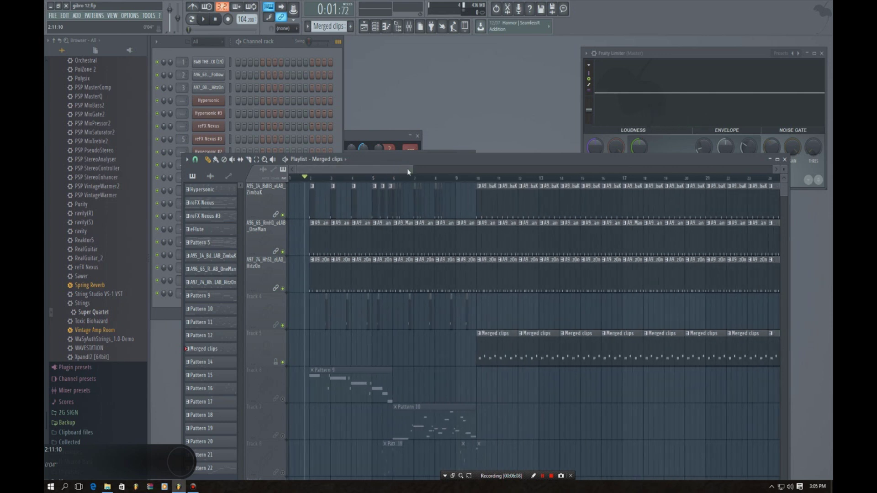
{"action": "mouse_move", "coordinate": [783, 170]}
{"action": "left_mouse_down"}
{"action": "mouse_move", "coordinate": [783, 182]}
{"action": "mouse_move", "coordinate": [784, 165]}
{"action": "left_mouse_up"}
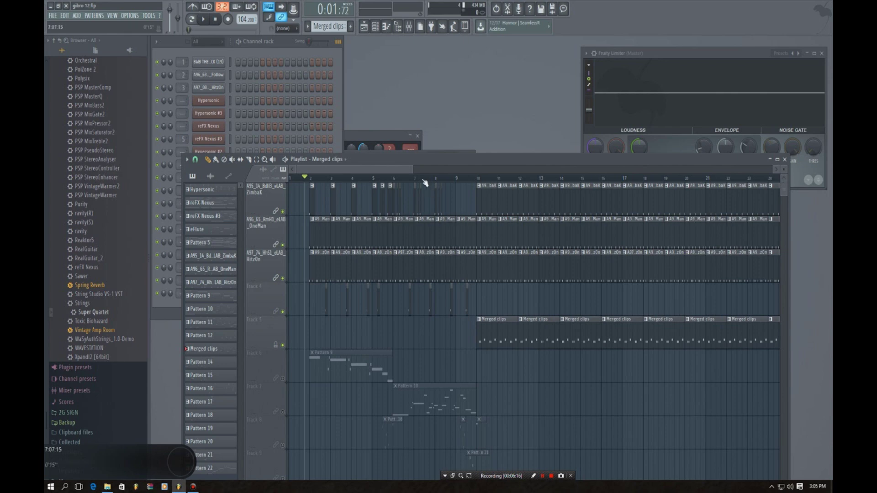
{"action": "mouse_move", "coordinate": [413, 169]}
{"action": "left_mouse_down"}
{"action": "mouse_move", "coordinate": [571, 168]}
{"action": "mouse_move", "coordinate": [358, 169]}
{"action": "mouse_move", "coordinate": [421, 169]}
{"action": "left_mouse_up"}
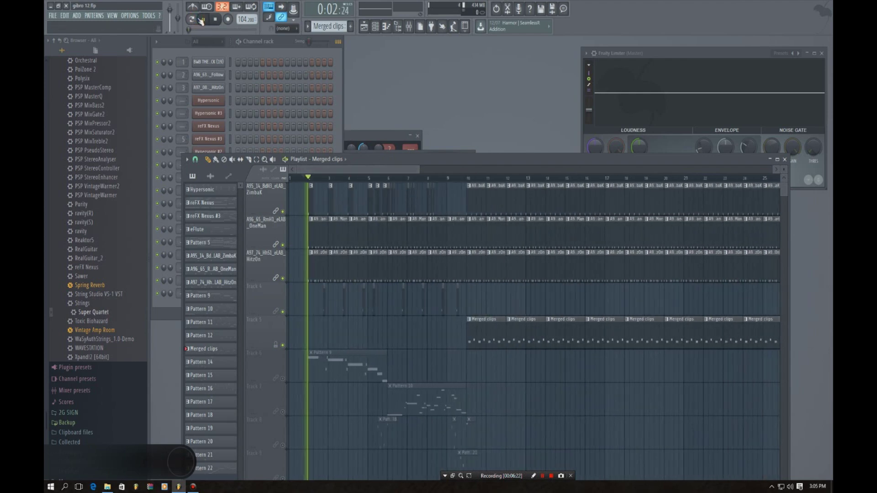
Set the kick channel's volume to 63% in the channel rack while the song plays
{"action": "left_click", "coordinate": [368, 26]}
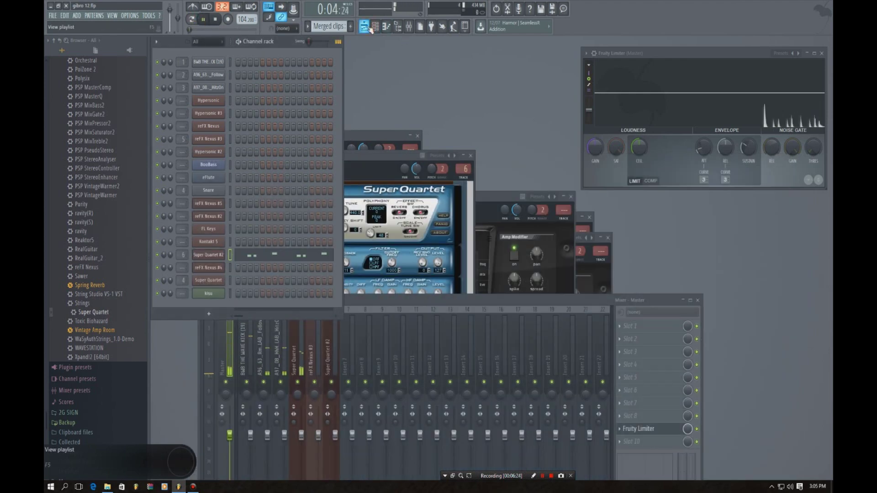
{"action": "key", "text": "F5"}
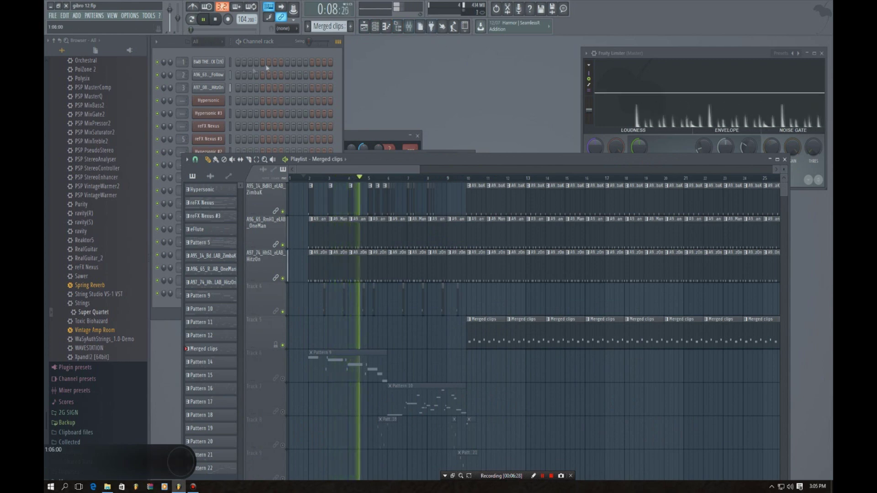
{"action": "left_click", "coordinate": [169, 62]}
{"action": "left_click_drag", "start_coordinate": [169, 63], "coordinate": [170, 54]}
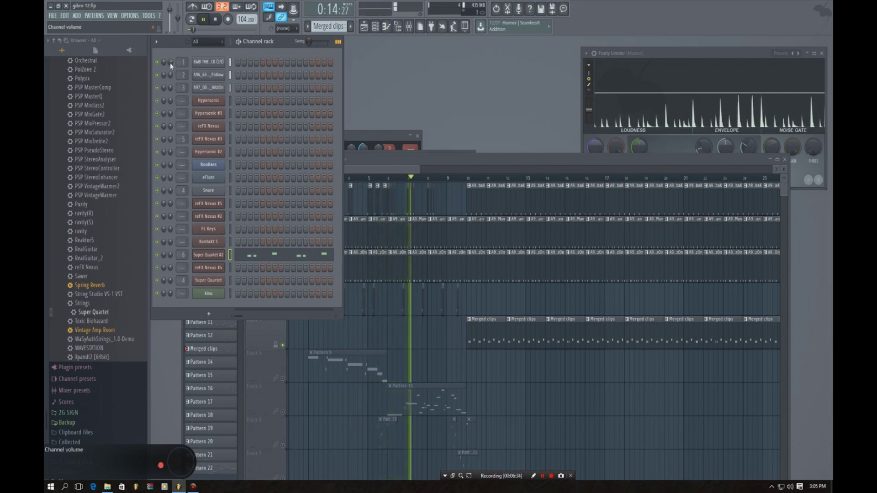
{"action": "left_click_drag", "start_coordinate": [170, 63], "coordinate": [170, 66]}
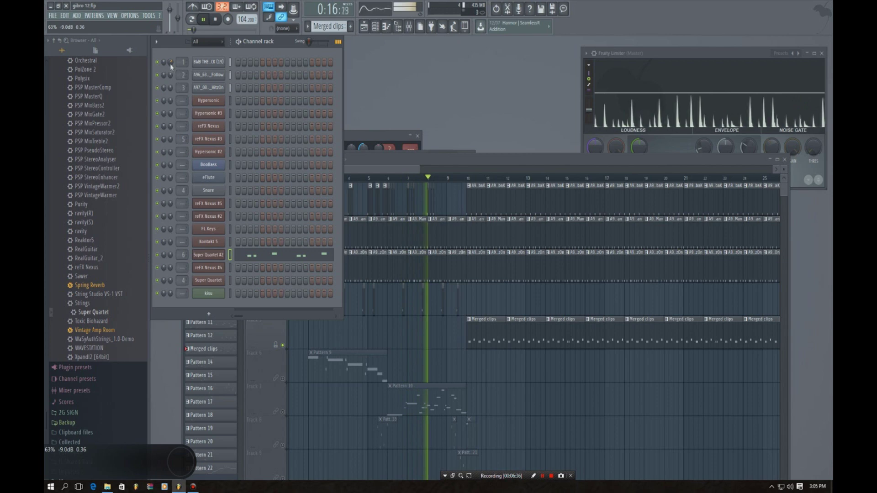
Adjust the second drum channel's volume, restart the song, and set the third drum channel's volume to about 60%
{"action": "left_click_drag", "start_coordinate": [170, 76], "coordinate": [170, 76]}
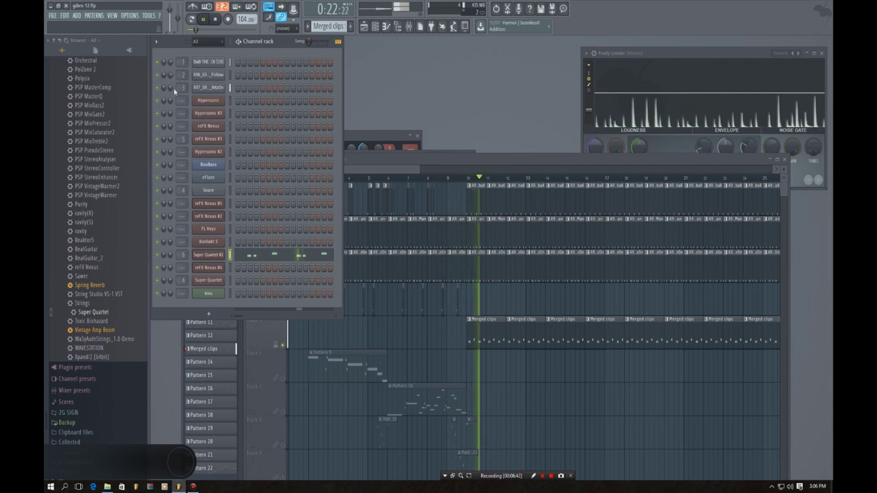
{"action": "key", "text": "space"}
{"action": "key", "text": "space"}
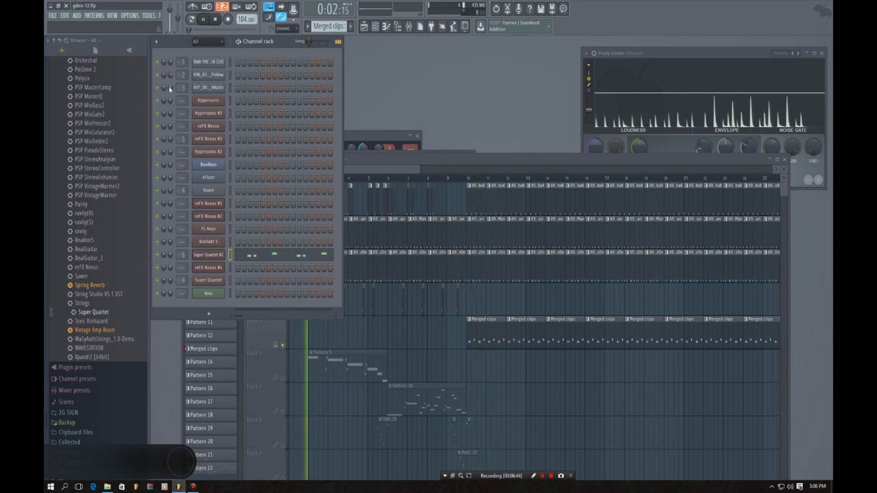
{"action": "mouse_move", "coordinate": [169, 88]}
{"action": "left_mouse_down"}
{"action": "mouse_move", "coordinate": [169, 80]}
{"action": "mouse_move", "coordinate": [173, 90]}
{"action": "left_mouse_up"}
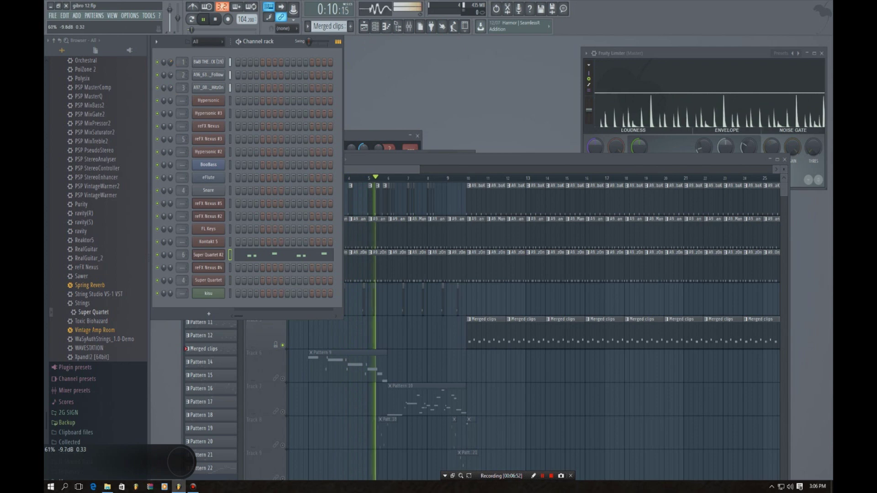
Move the playlist window beside the channel rack and restart playback from just before bar 2
{"action": "left_click", "coordinate": [364, 27]}
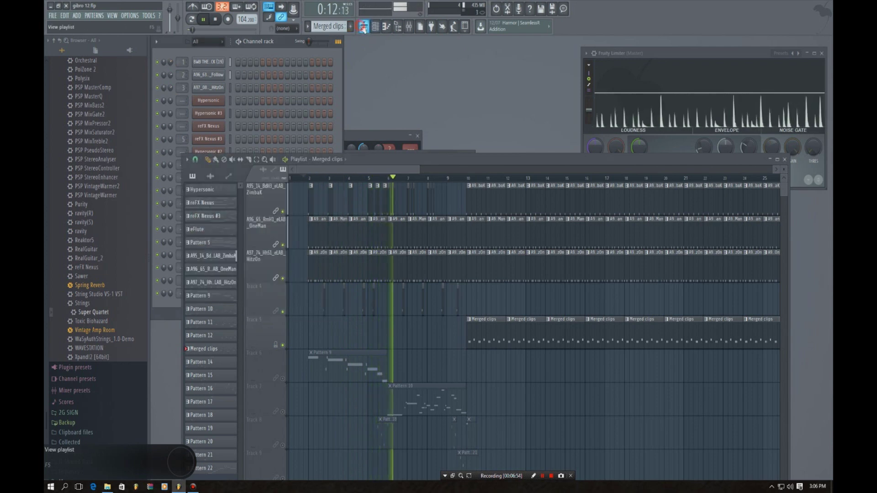
{"action": "left_click_drag", "start_coordinate": [370, 159], "coordinate": [549, 134]}
{"action": "left_click", "coordinate": [484, 153]}
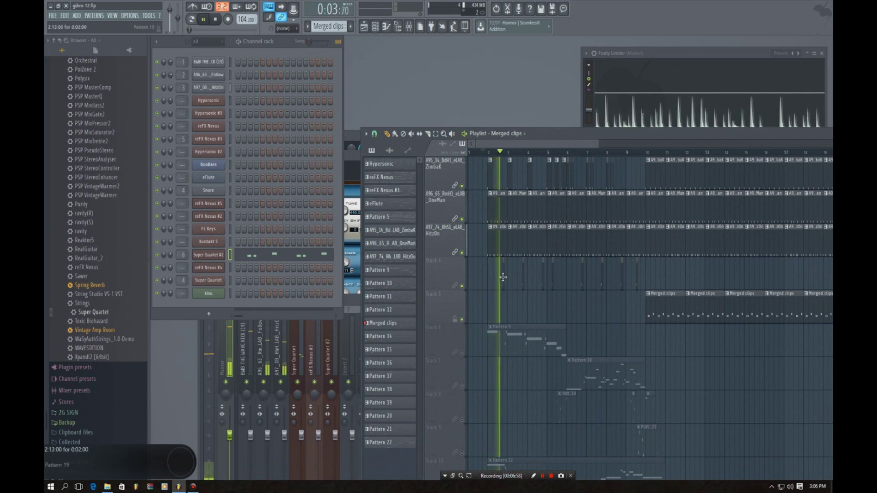
Stop playback and review the notes of the first Pattern 19 clip on Track 4 in the piano roll
{"action": "key", "text": "space"}
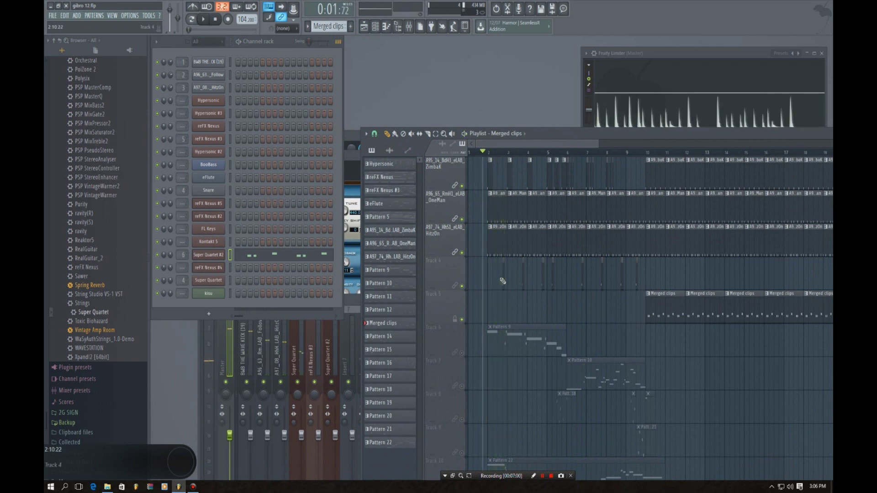
{"action": "double_click", "coordinate": [503, 277]}
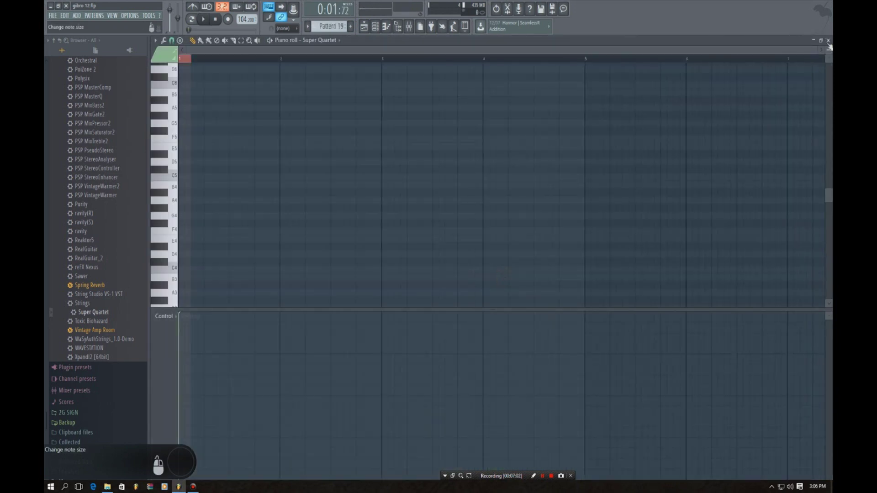
{"action": "left_click", "coordinate": [828, 41]}
Play the song, unmute Track 8 in the playlist while listening, and stop playback
{"action": "key", "text": "space"}
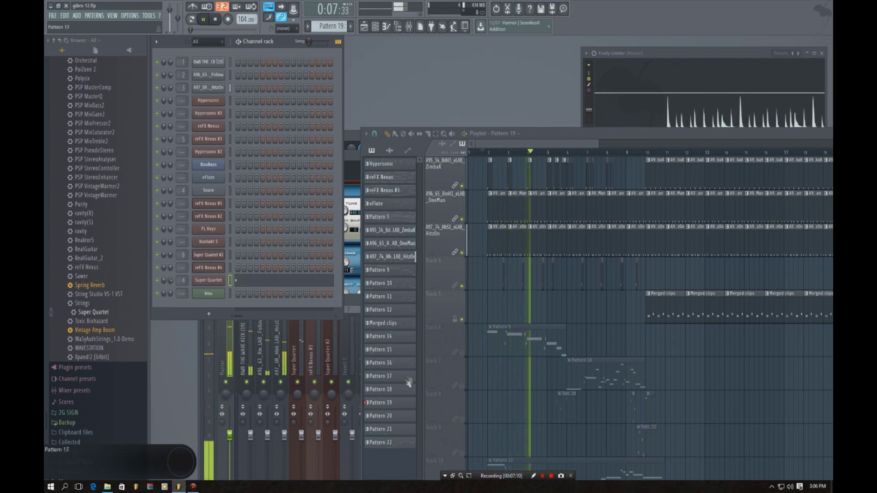
{"action": "left_click", "coordinate": [461, 419]}
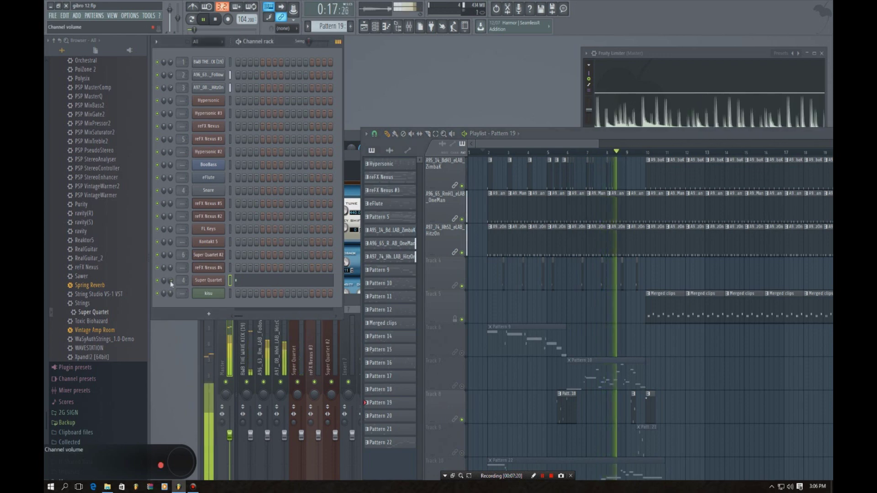
{"action": "left_click", "coordinate": [214, 20]}
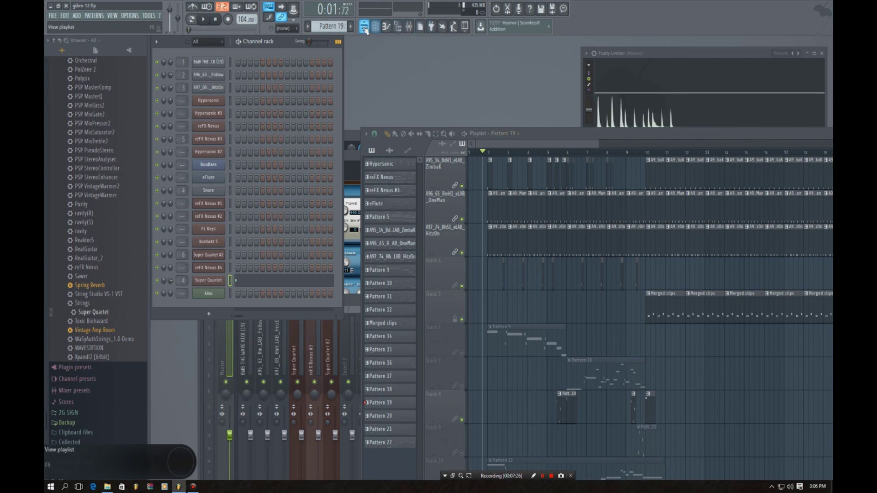
Play the song with the mixer moved into view, raise the mixer track 4 fader to 102%, and stop playback
{"action": "left_click", "coordinate": [364, 27]}
{"action": "left_click", "coordinate": [364, 27]}
{"action": "left_click", "coordinate": [407, 26]}
{"action": "left_click_drag", "start_coordinate": [433, 304], "coordinate": [624, 104]}
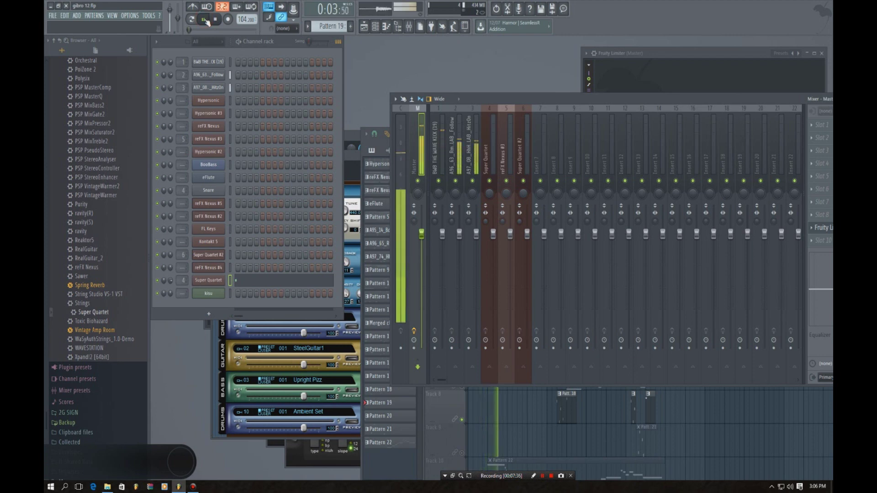
{"action": "left_click_drag", "start_coordinate": [494, 237], "coordinate": [494, 233]}
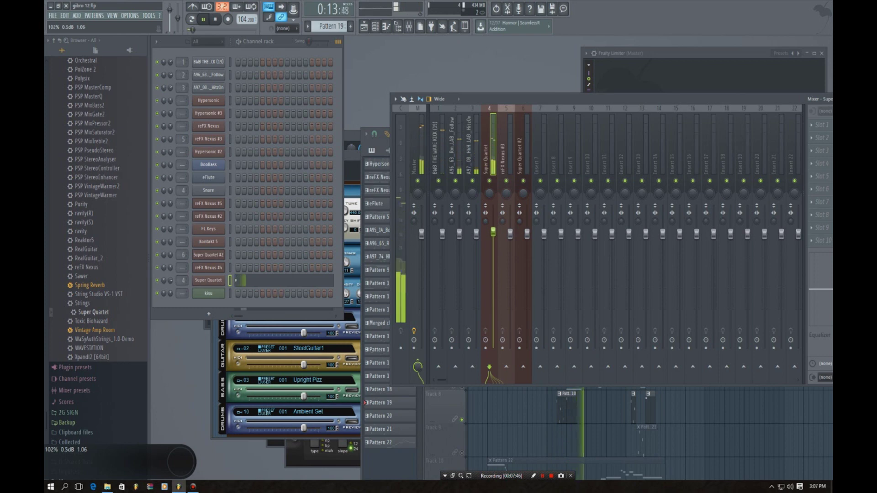
{"action": "left_click", "coordinate": [215, 22]}
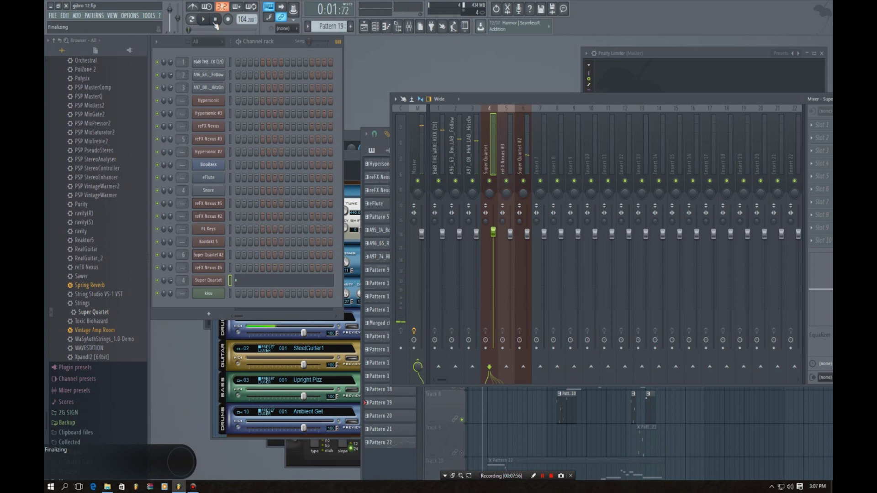
Set the playback position just before bar 10 and review the notes of the first Merged clips on Track 5 in the piano roll
{"action": "left_click", "coordinate": [364, 27]}
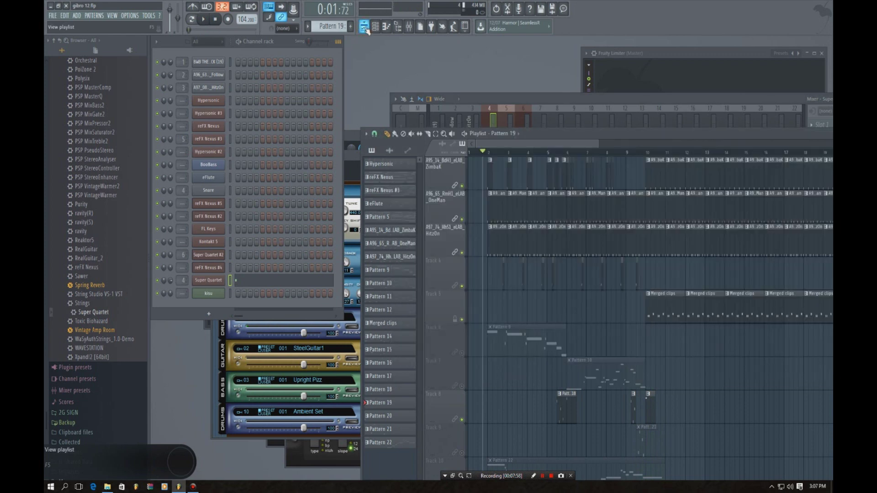
{"action": "left_click", "coordinate": [649, 152]}
{"action": "double_click", "coordinate": [660, 299]}
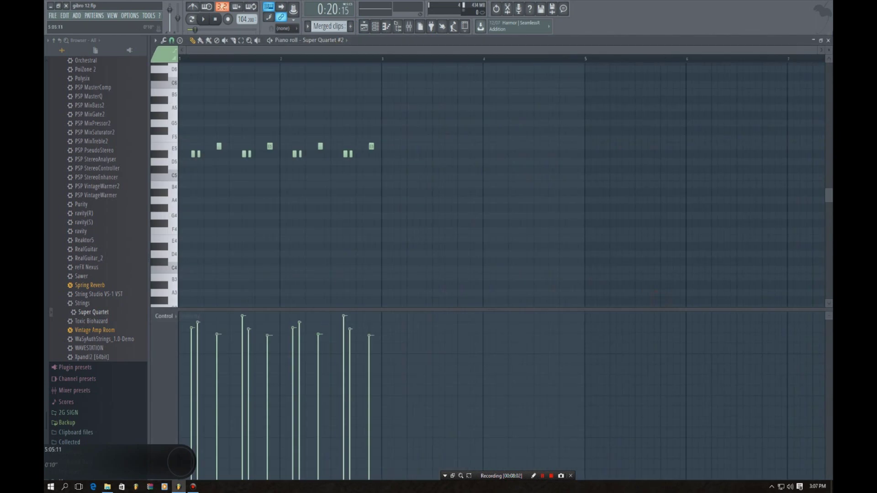
{"action": "left_click", "coordinate": [828, 41]}
Route the Super Quartet #2 channel to mixer track Insert 7
{"action": "left_click", "coordinate": [206, 256]}
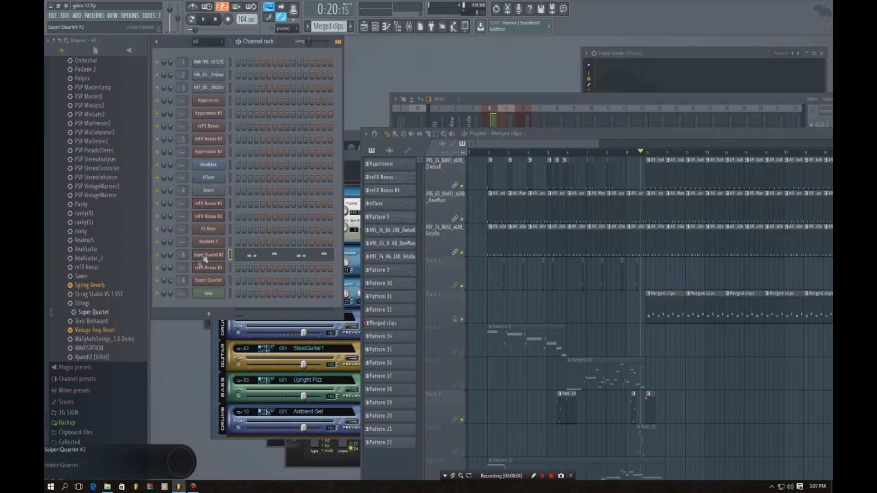
{"action": "left_click", "coordinate": [293, 50]}
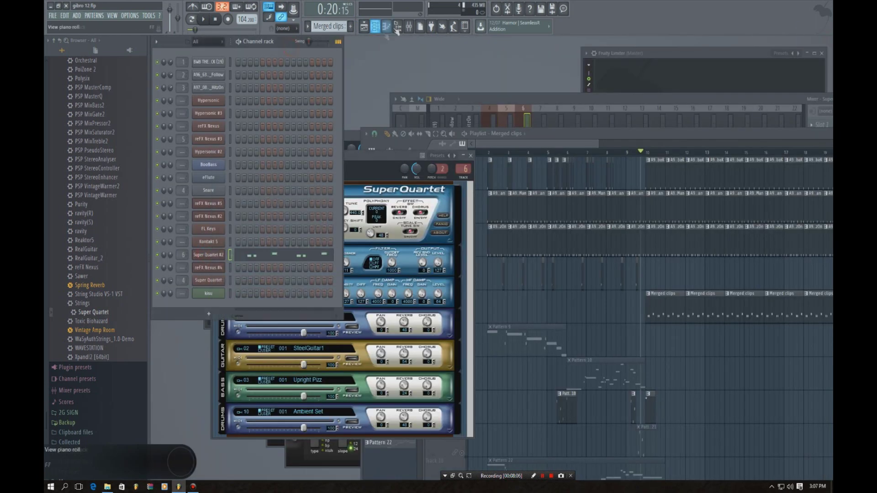
{"action": "left_click", "coordinate": [409, 26]}
{"action": "left_click", "coordinate": [541, 160]}
{"action": "right_click", "coordinate": [540, 160]}
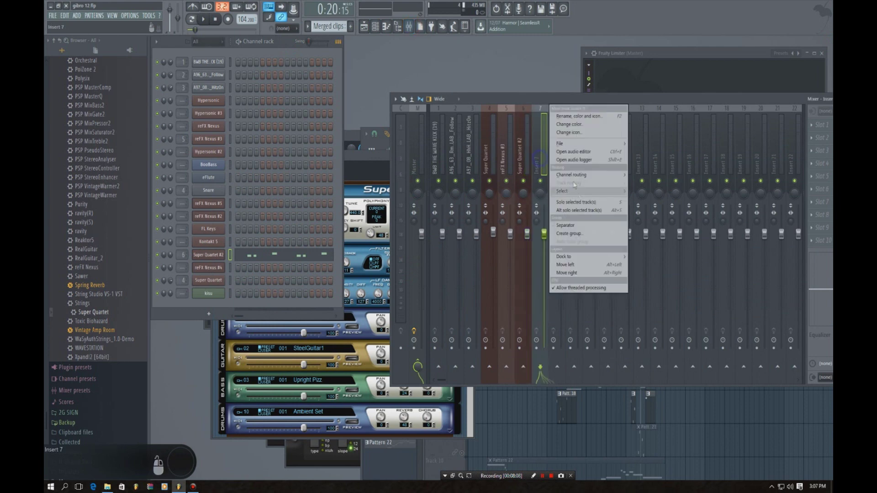
{"action": "mouse_move", "coordinate": [584, 175]}
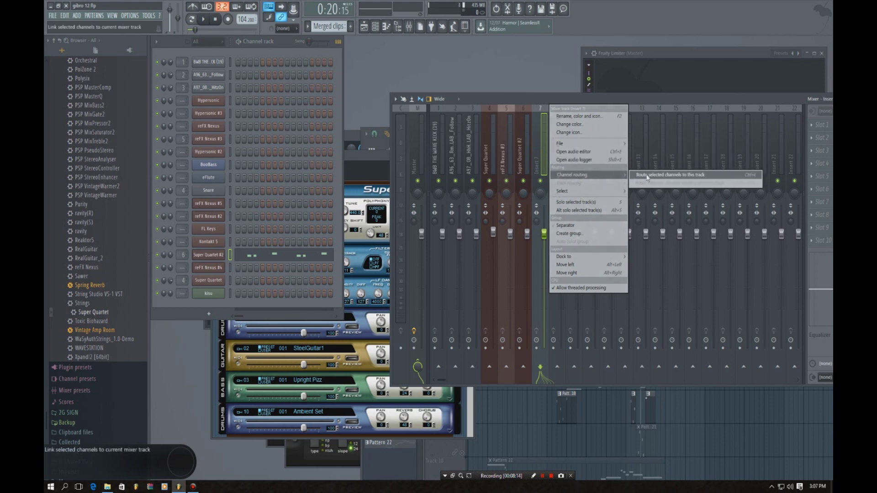
{"action": "left_click", "coordinate": [647, 175]}
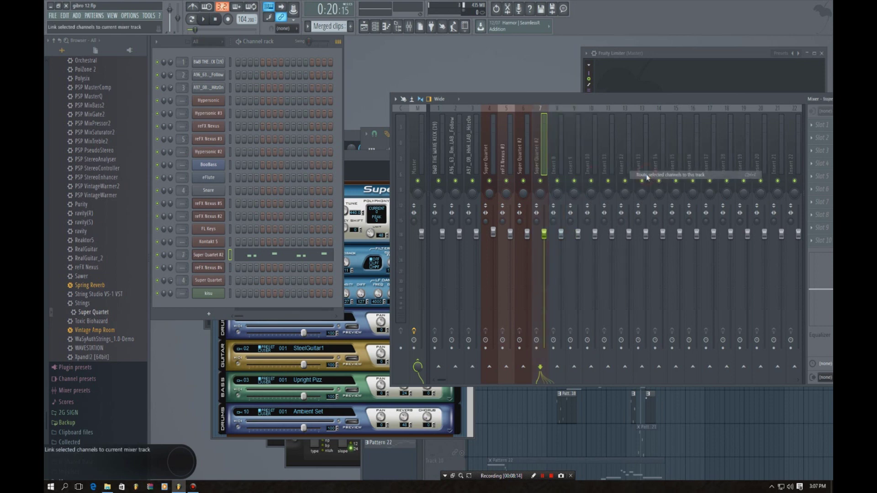
Play the song briefly to check the Super Quartet #2 level, then tidy the workspace by moving the mixer aside and closing the plugin window
{"action": "left_click", "coordinate": [204, 20]}
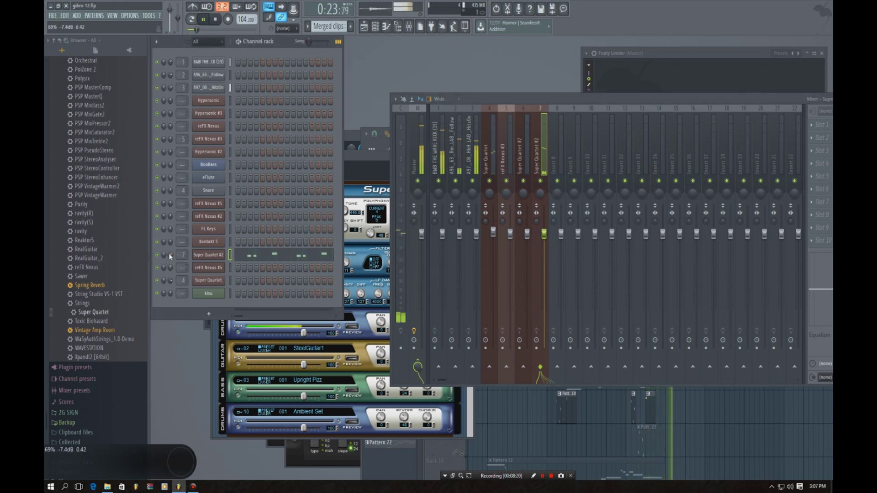
{"action": "key", "text": "space"}
{"action": "left_click_drag", "start_coordinate": [504, 103], "coordinate": [577, 71]}
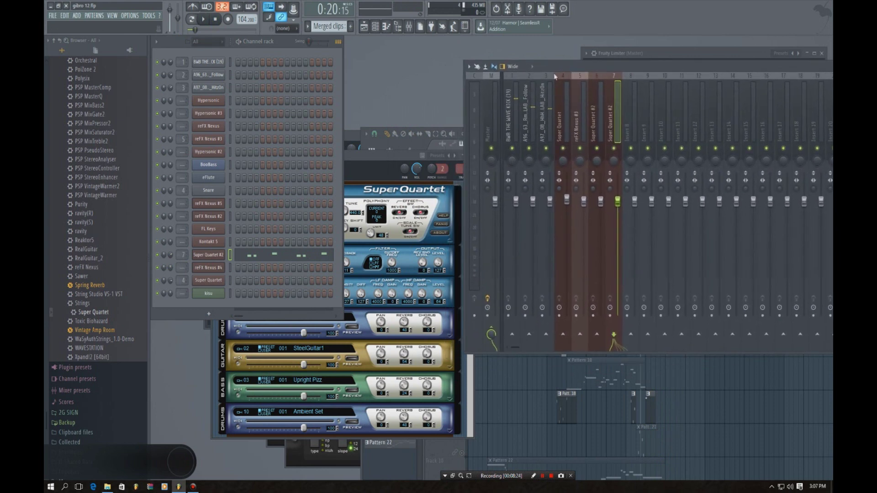
{"action": "left_click_drag", "start_coordinate": [377, 157], "coordinate": [371, 171]}
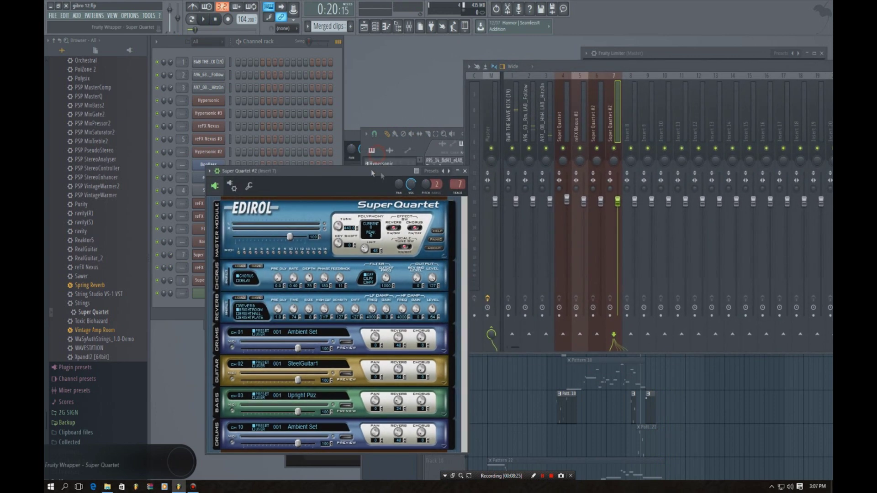
{"action": "left_click", "coordinate": [465, 171]}
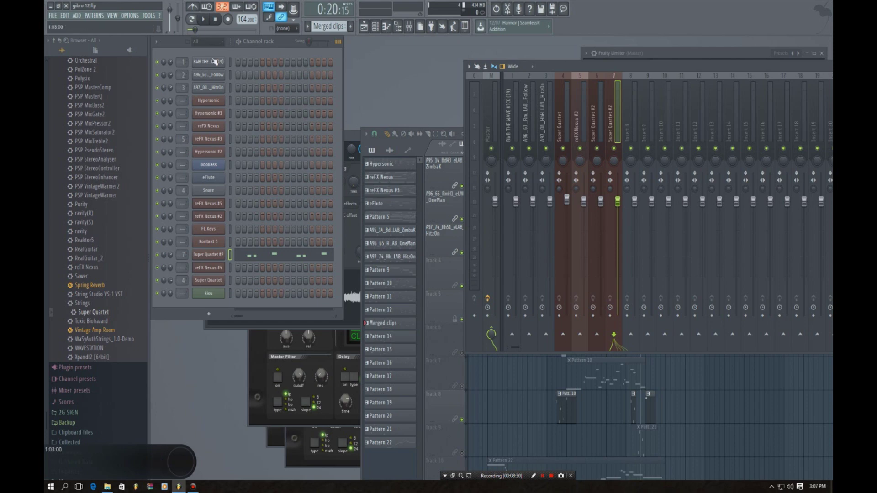
Adjust the kick and third drum track faders during playback, lower the mixer track 7 fader to 92%, and stop
{"action": "left_click_drag", "start_coordinate": [515, 201], "coordinate": [515, 263]}
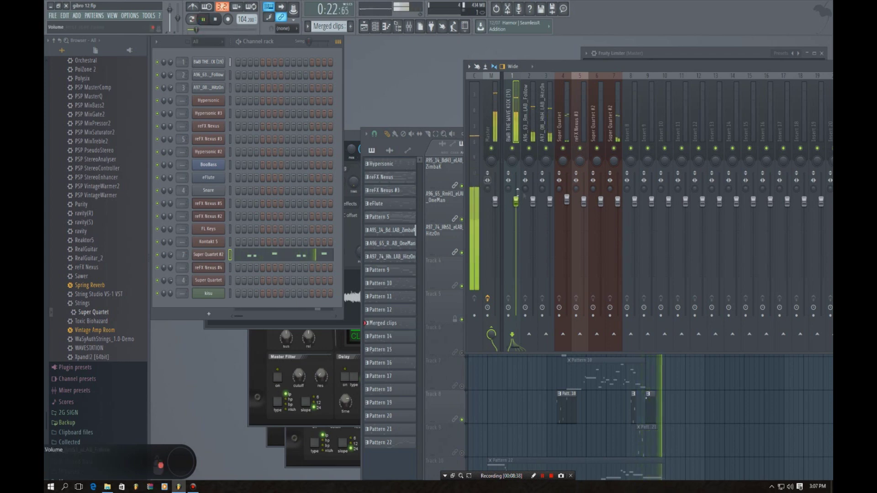
{"action": "left_click_drag", "start_coordinate": [516, 201], "coordinate": [549, 206]}
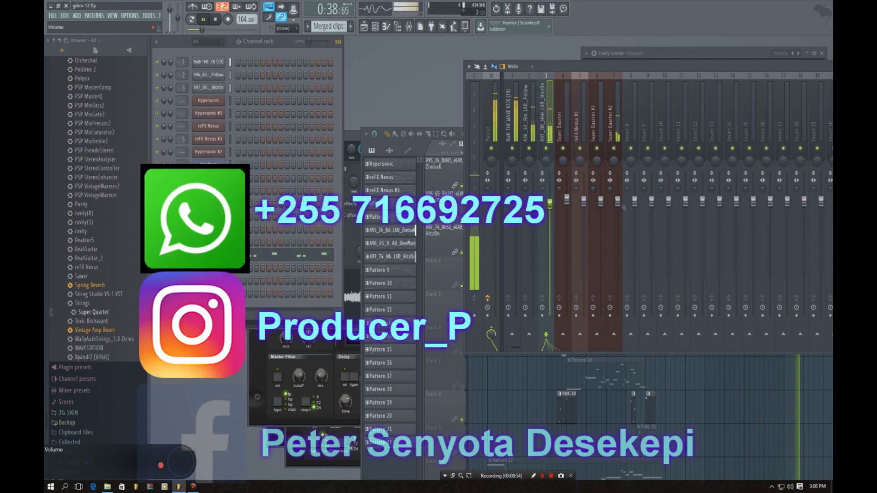
{"action": "mouse_move", "coordinate": [617, 202]}
{"action": "left_mouse_down"}
{"action": "mouse_move", "coordinate": [624, 177]}
{"action": "mouse_move", "coordinate": [619, 213]}
{"action": "left_mouse_up"}
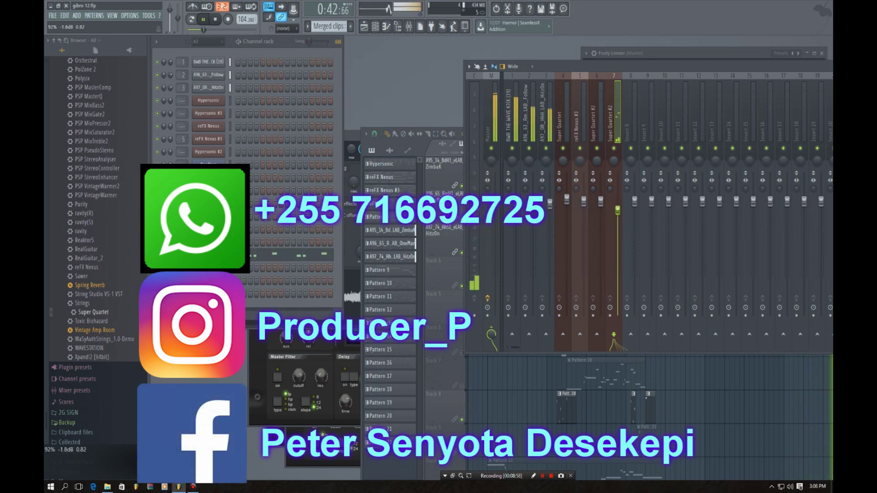
{"action": "left_click", "coordinate": [216, 19]}
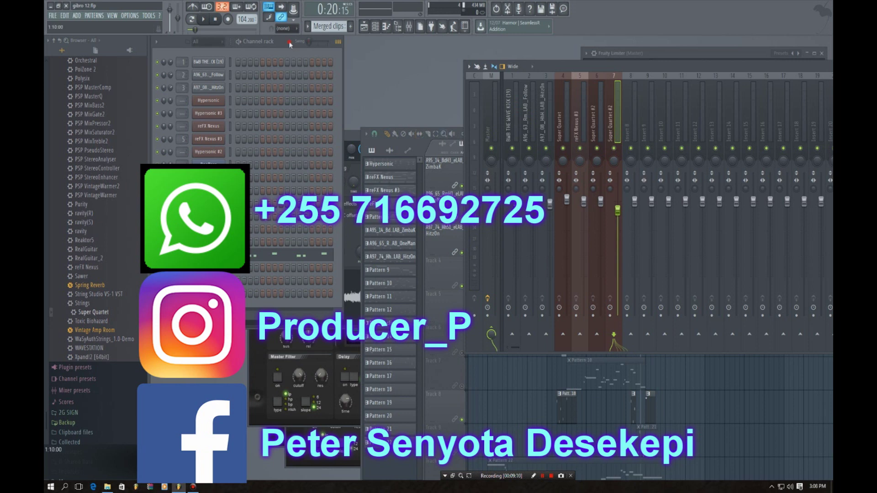
Move the playlist window over the channel rack, shrink its track height, and set the playback position just before bar 2
{"action": "left_click", "coordinate": [371, 26]}
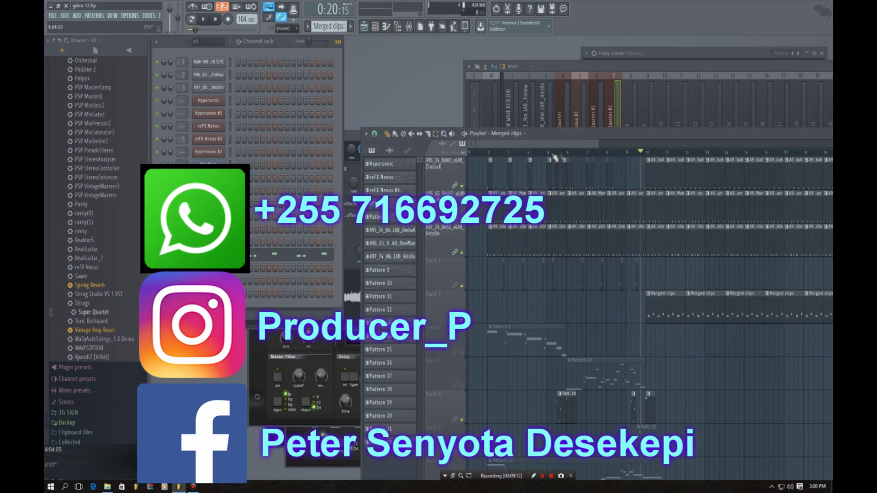
{"action": "left_click_drag", "start_coordinate": [623, 135], "coordinate": [446, 73]}
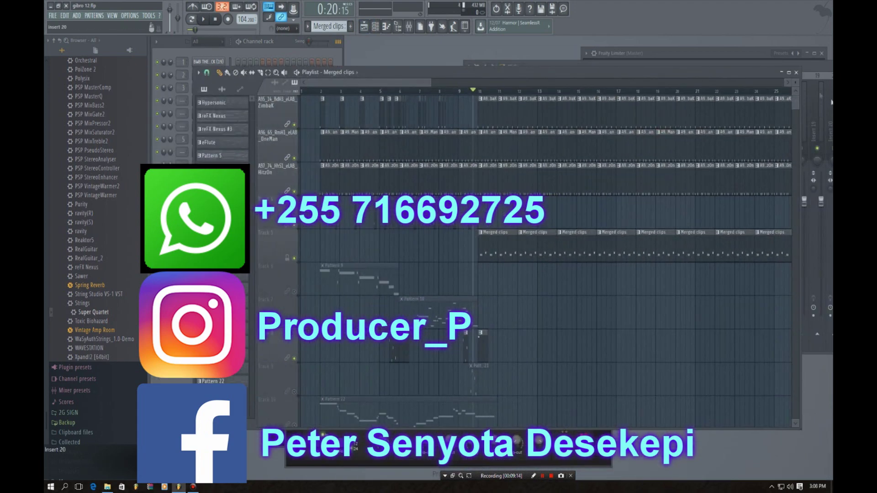
{"action": "left_click_drag", "start_coordinate": [795, 83], "coordinate": [795, 86]}
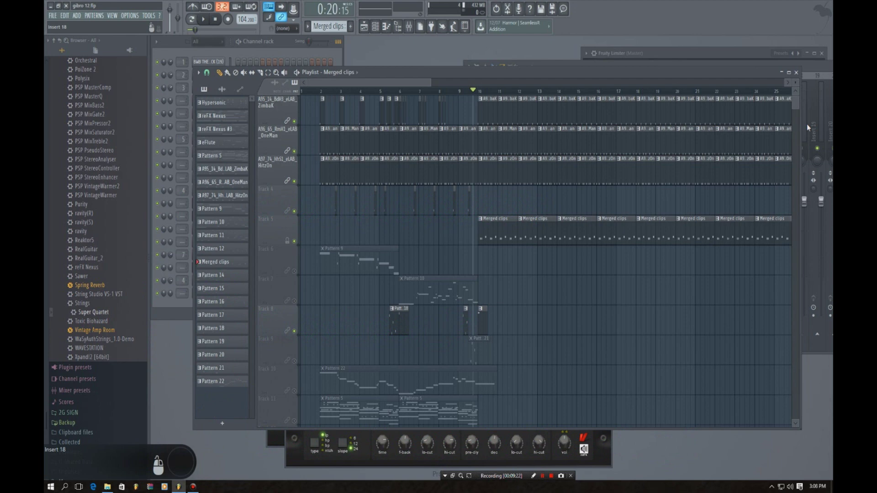
{"action": "left_click", "coordinate": [319, 91]}
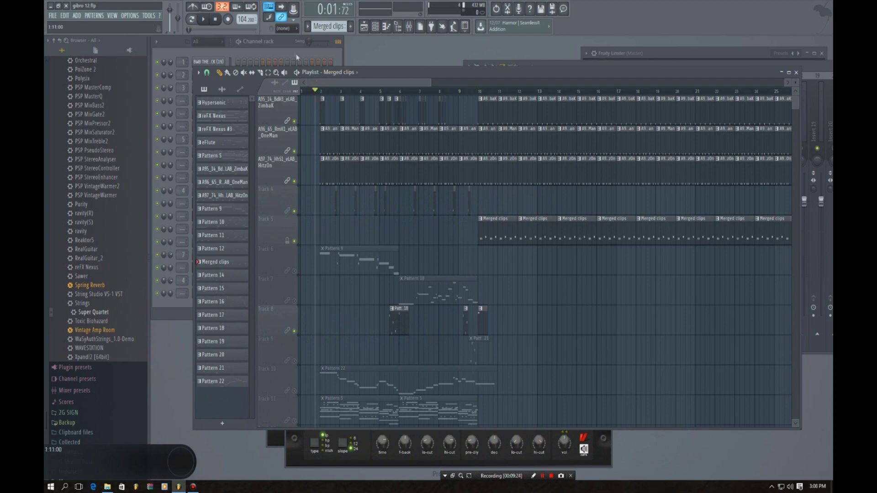
Browse the project's patterns with the channel rack in view, stop at Pattern 20, and return to the playlist
{"action": "left_click", "coordinate": [290, 42]}
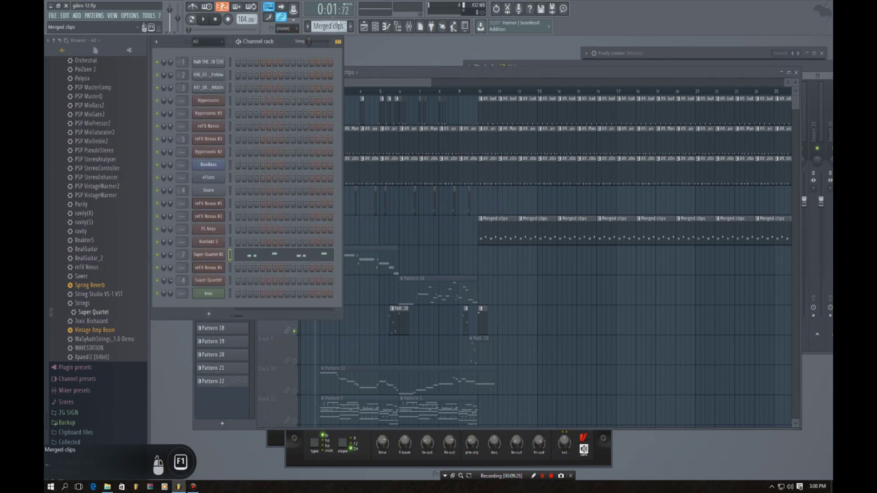
{"action": "scroll", "coordinate": [337, 26], "scroll_direction": "up", "scroll_amount": 4}
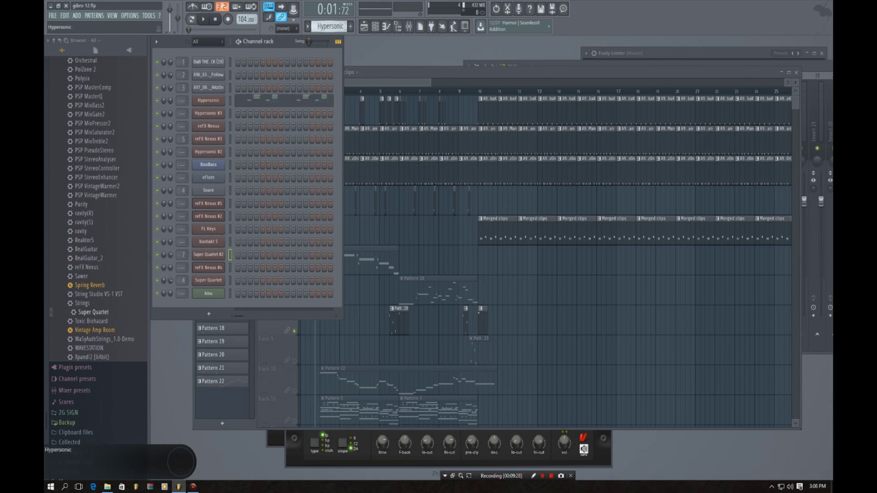
{"action": "scroll", "coordinate": [330, 26], "scroll_direction": "up", "scroll_amount": 5}
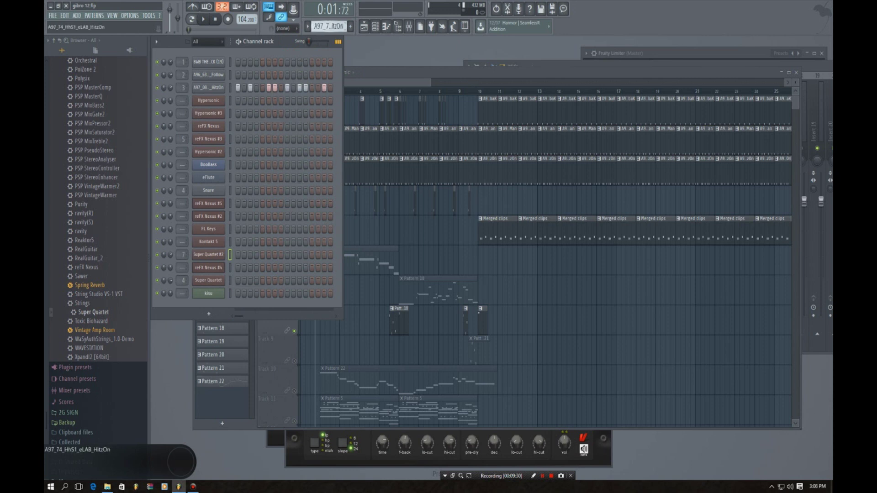
{"action": "scroll", "coordinate": [338, 26], "scroll_direction": "up", "scroll_amount": 9}
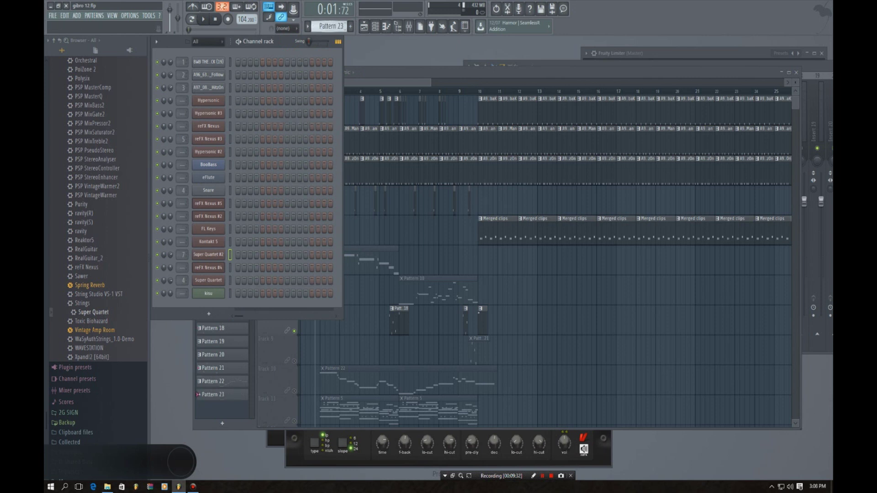
{"action": "scroll", "coordinate": [341, 26], "scroll_direction": "down", "scroll_amount": 4}
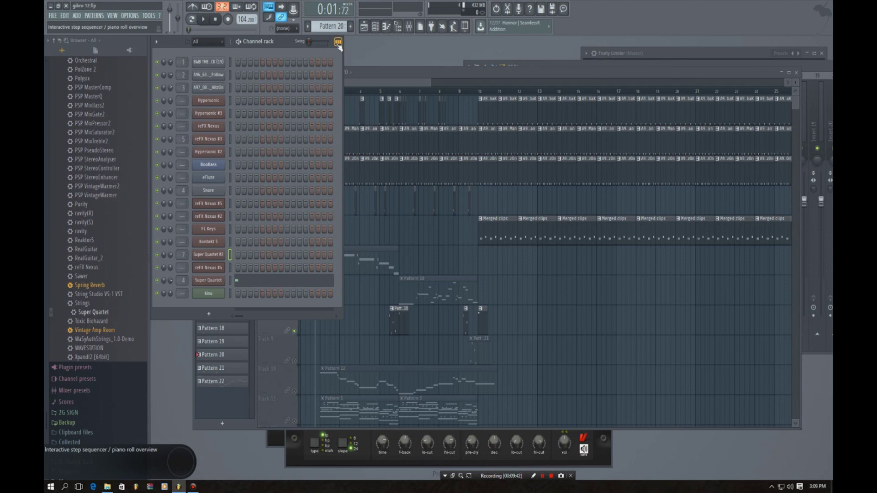
{"action": "left_click", "coordinate": [381, 84]}
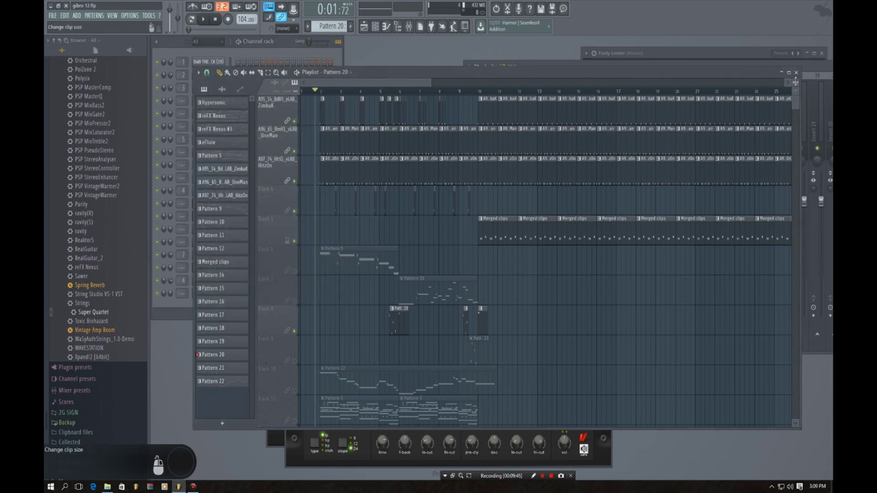
{"action": "scroll", "coordinate": [585, 142], "scroll_direction": "up", "scroll_amount": 3}
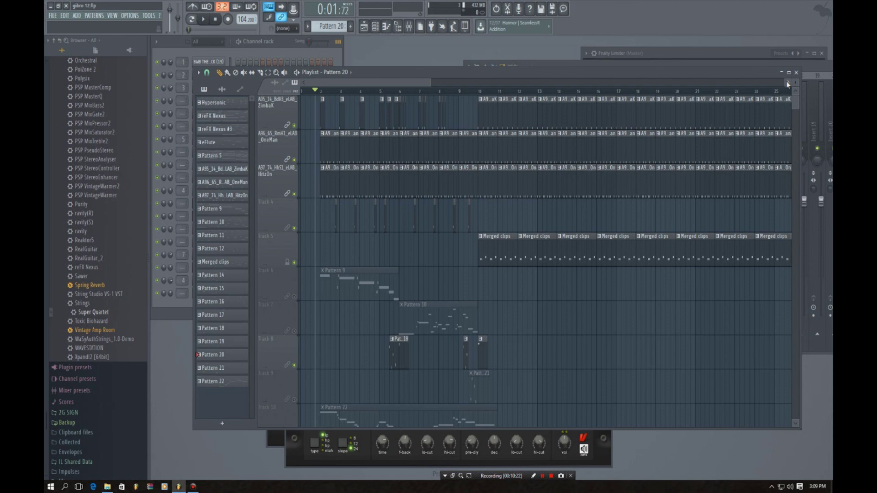
Check the kick channel's mixer track assignment in its channel settings, close them, and return to the playlist with more tracks visible
{"action": "left_click", "coordinate": [291, 44]}
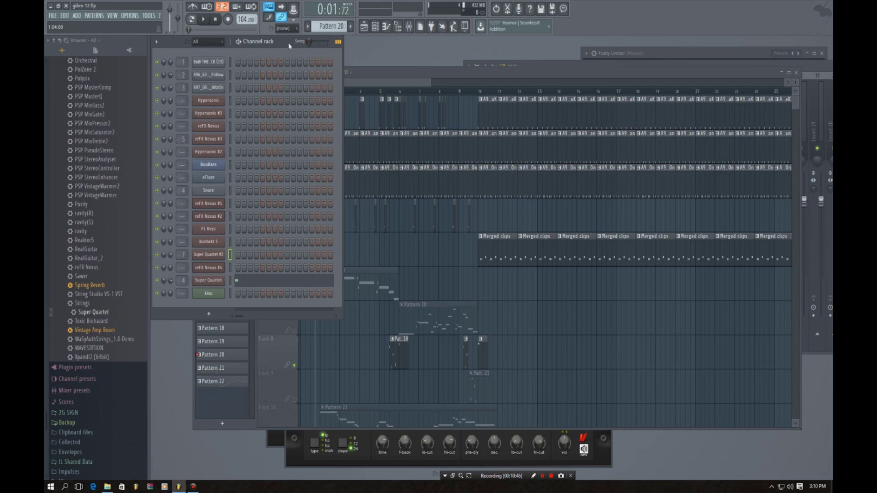
{"action": "left_click", "coordinate": [208, 62]}
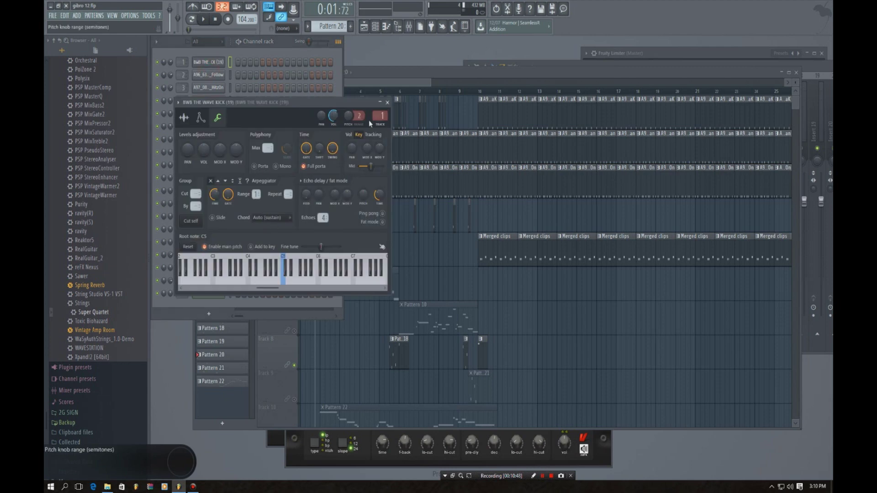
{"action": "left_click", "coordinate": [388, 102]}
{"action": "left_click", "coordinate": [213, 62]}
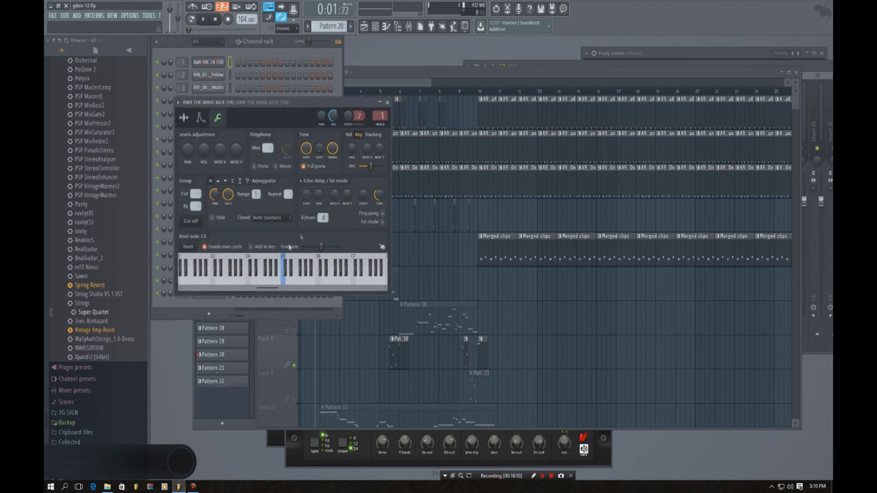
{"action": "left_click", "coordinate": [386, 103]}
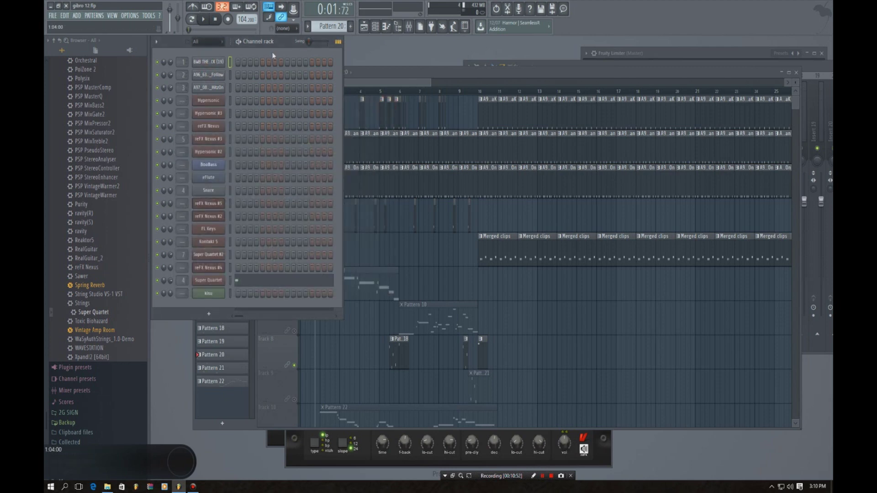
{"action": "left_click", "coordinate": [372, 27]}
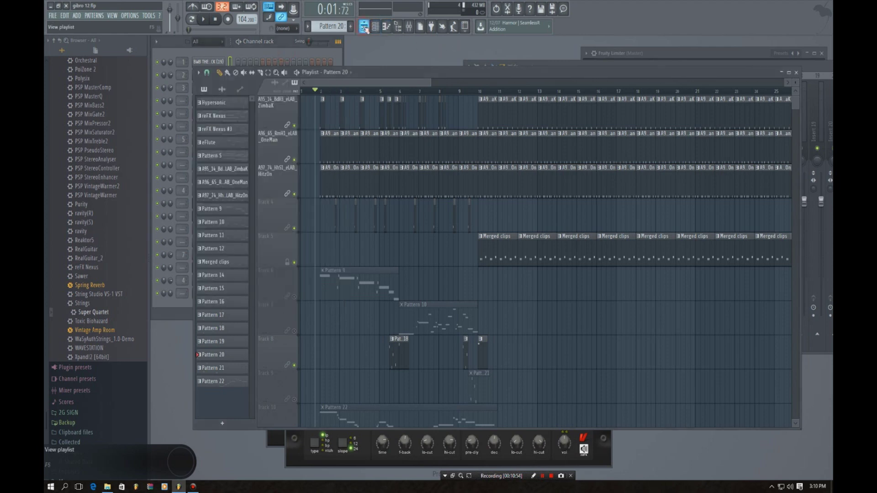
{"action": "scroll", "coordinate": [795, 82], "scroll_direction": "down", "scroll_amount": 4}
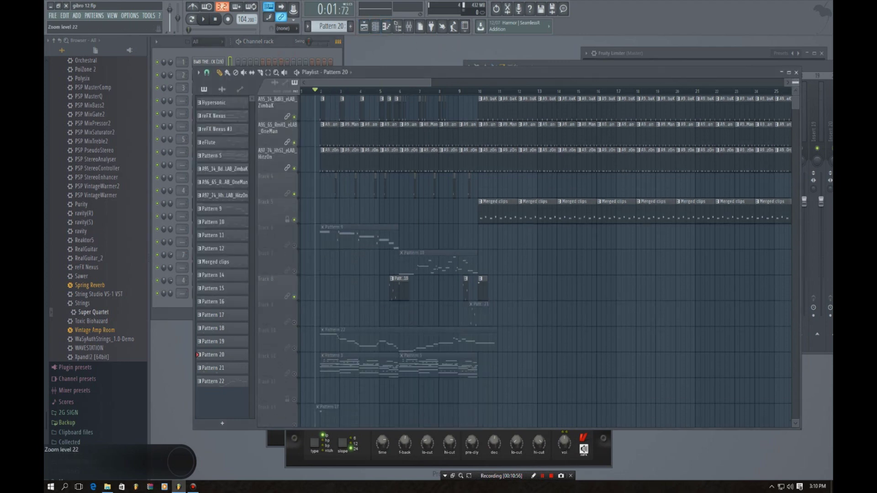
Enlarge the playlist tracks, select Pattern 5 with the channel rack in view, and briefly play the song from the playlist
{"action": "scroll", "coordinate": [795, 83], "scroll_direction": "up", "scroll_amount": 3}
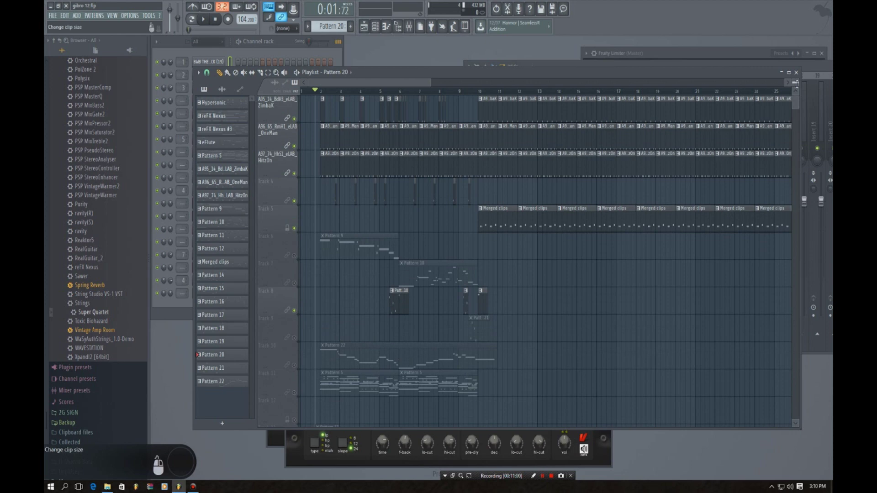
{"action": "left_click", "coordinate": [291, 37]}
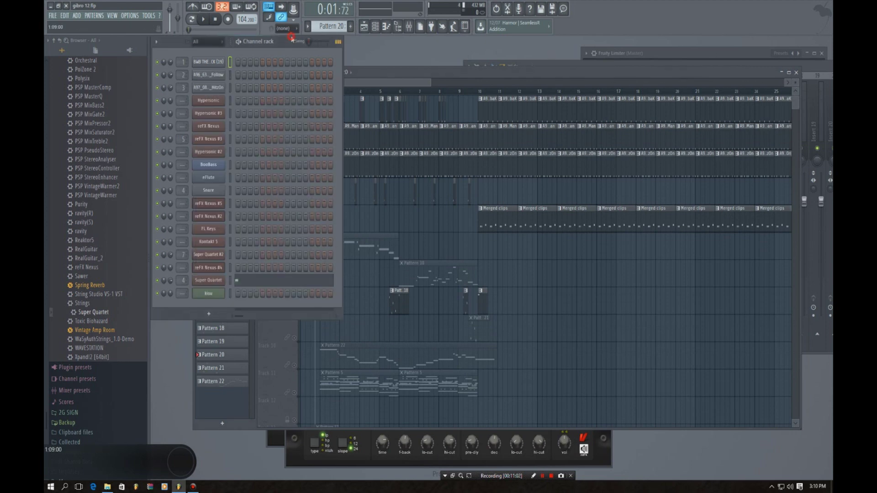
{"action": "mouse_move", "coordinate": [322, 26]}
{"action": "left_mouse_down"}
{"action": "mouse_move", "coordinate": [321, 51]}
{"action": "mouse_move", "coordinate": [330, 23]}
{"action": "left_mouse_up"}
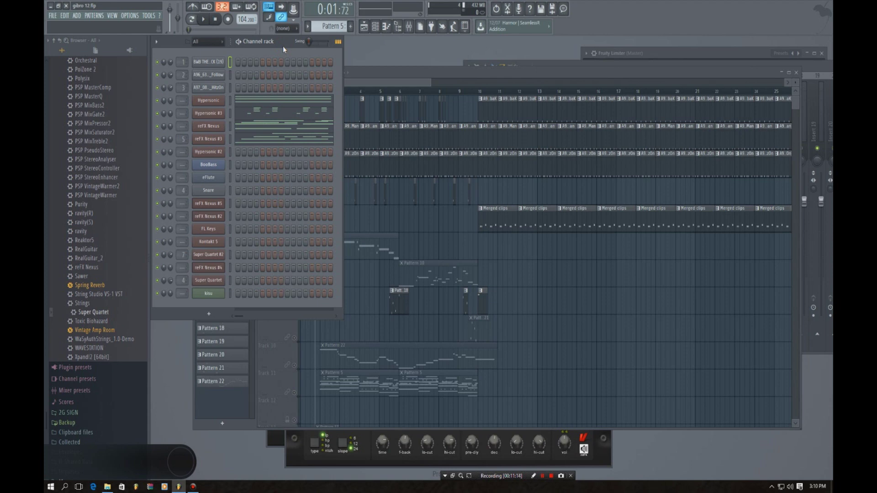
{"action": "left_click", "coordinate": [383, 157]}
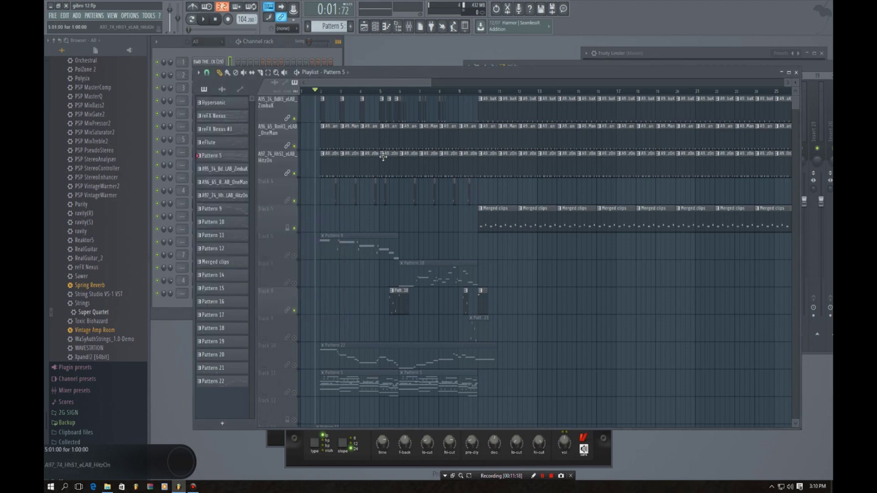
{"action": "left_click", "coordinate": [203, 19]}
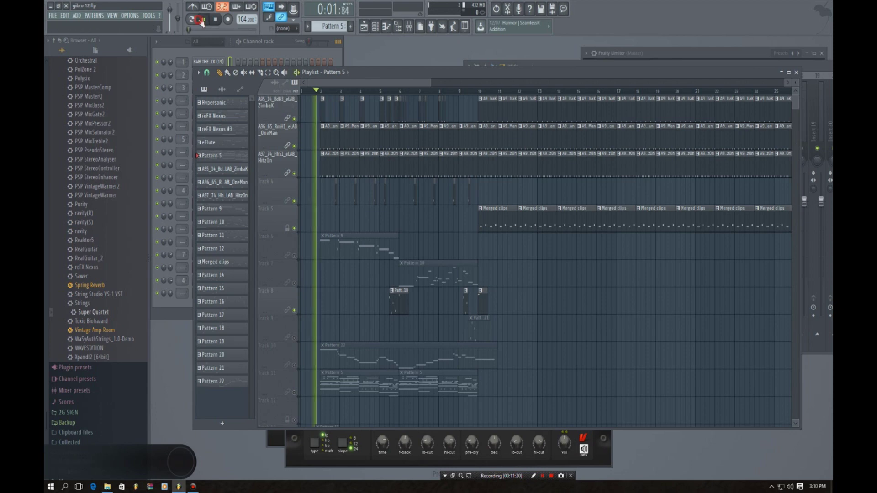
{"action": "key", "text": "space"}
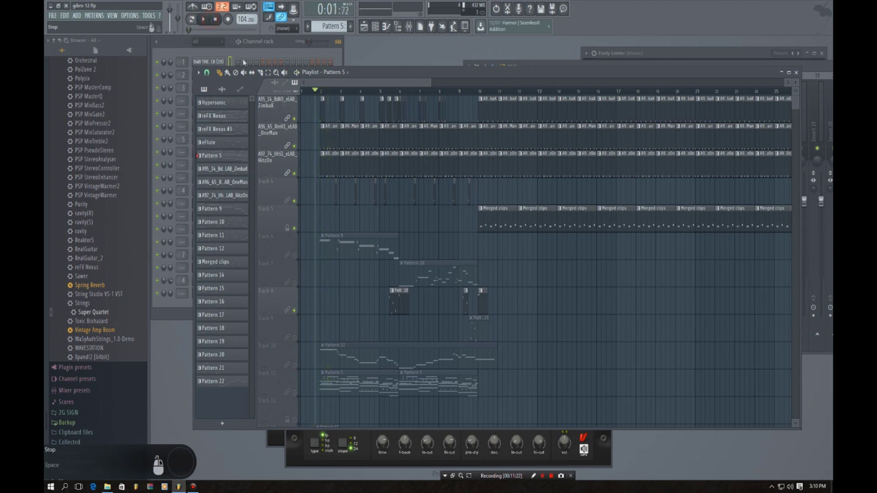
Check the notes of the Pattern 5 clip in the piano roll and close it
{"action": "scroll", "coordinate": [372, 256], "scroll_direction": "down", "scroll_amount": 4}
{"action": "double_click", "coordinate": [341, 274]}
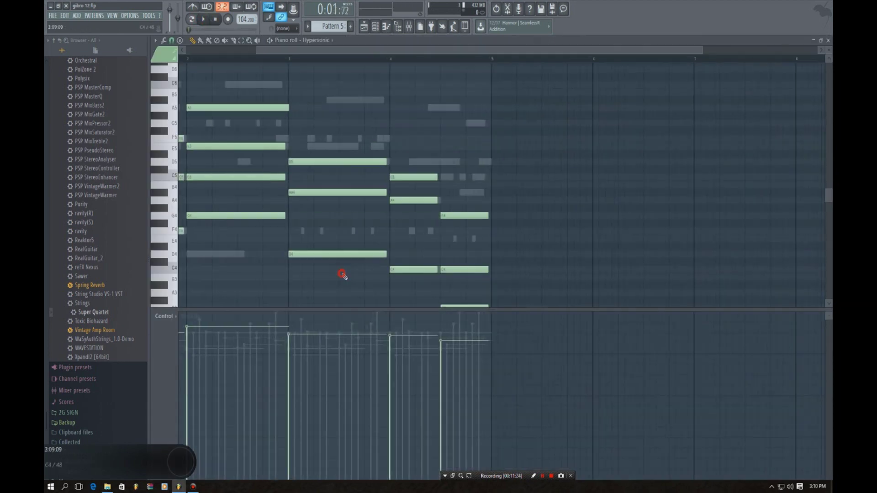
{"action": "left_click", "coordinate": [827, 41]}
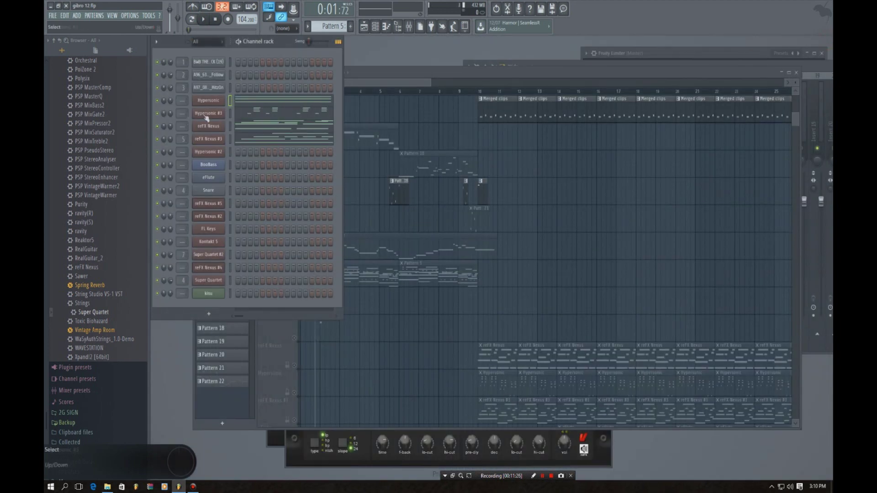
Solo the Hypersonic channel, start playback, and enable the playlist track holding the Pattern 5 clips
{"action": "right_click", "coordinate": [157, 102]}
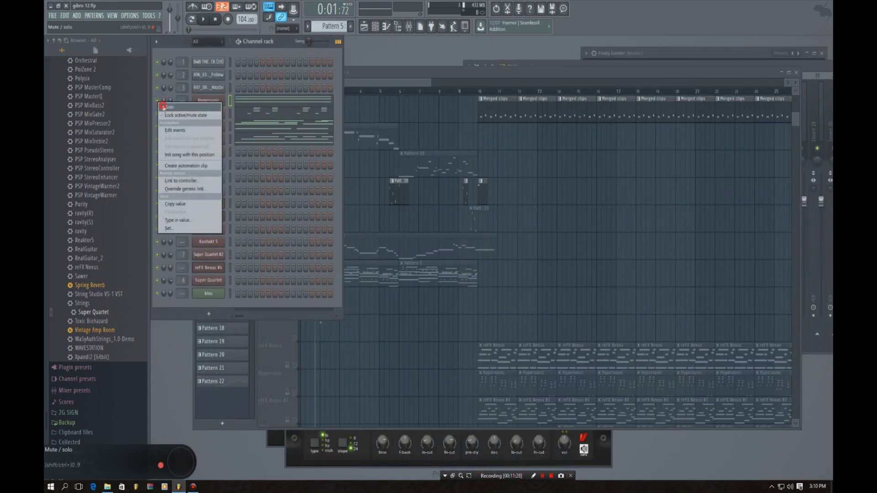
{"action": "left_click", "coordinate": [168, 107]}
{"action": "left_click", "coordinate": [205, 20]}
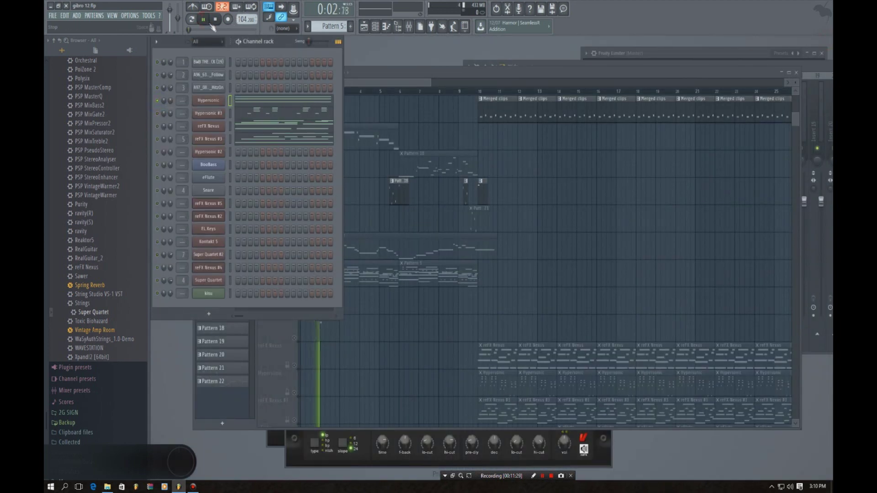
{"action": "left_click", "coordinate": [387, 73]}
{"action": "left_click", "coordinate": [295, 273]}
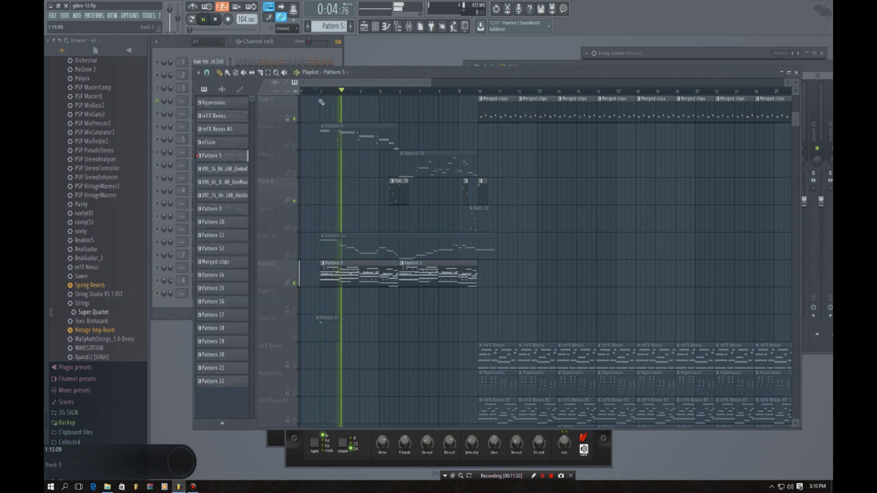
Listen to the soloed Hypersonic part while checking the channel rack and playlist, and stop with playback positioned just before bar 2
{"action": "left_click", "coordinate": [285, 49]}
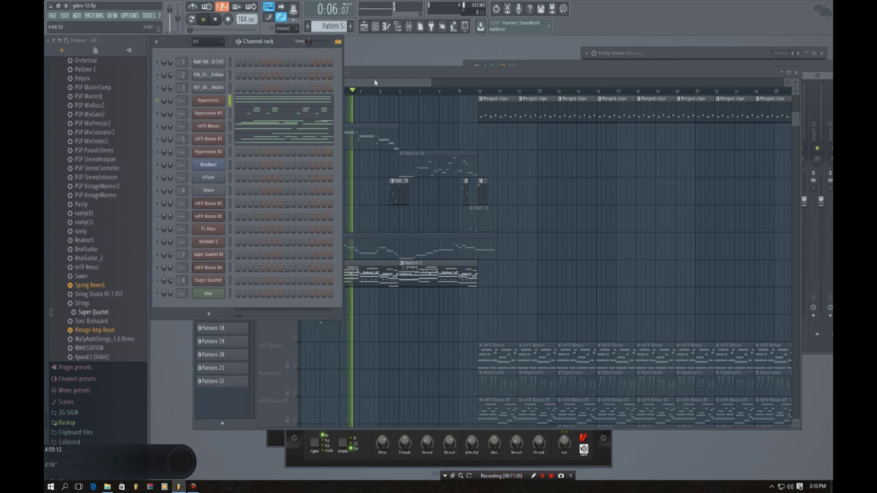
{"action": "left_click", "coordinate": [393, 73]}
{"action": "scroll", "coordinate": [492, 207], "scroll_direction": "up", "scroll_amount": 1}
{"action": "scroll", "coordinate": [492, 207], "scroll_direction": "up", "scroll_amount": 3}
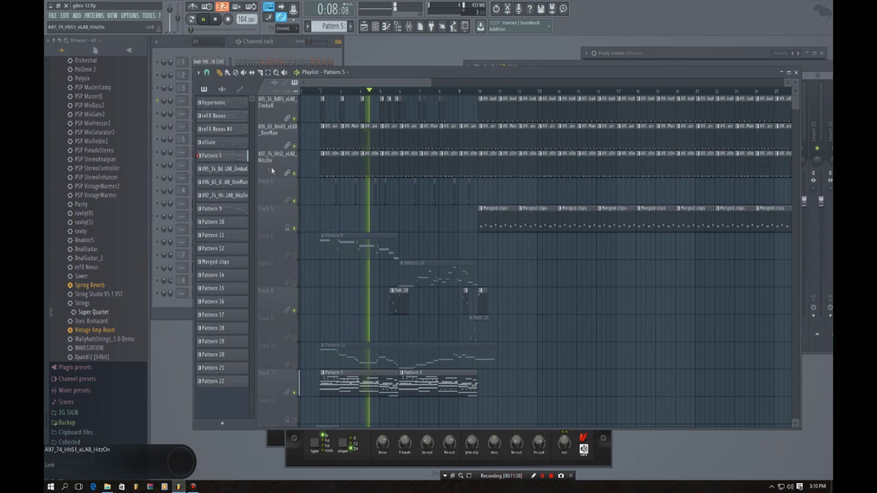
{"action": "left_click", "coordinate": [213, 20]}
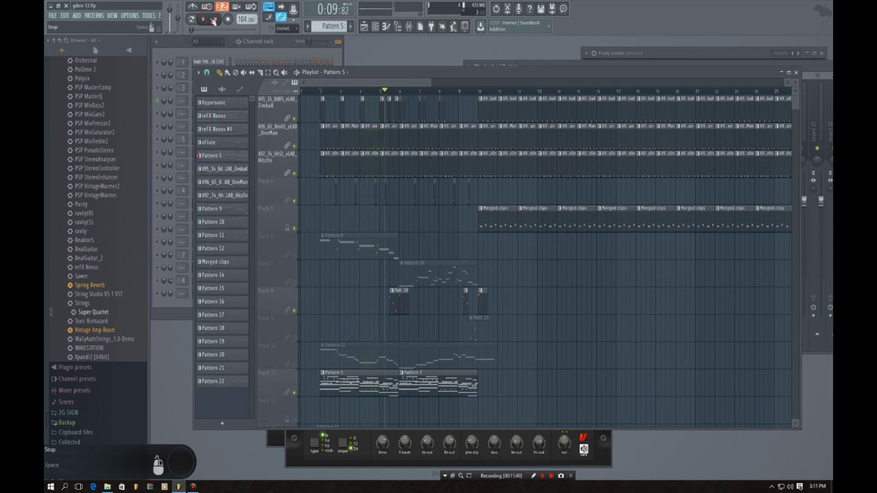
{"action": "left_click", "coordinate": [322, 92]}
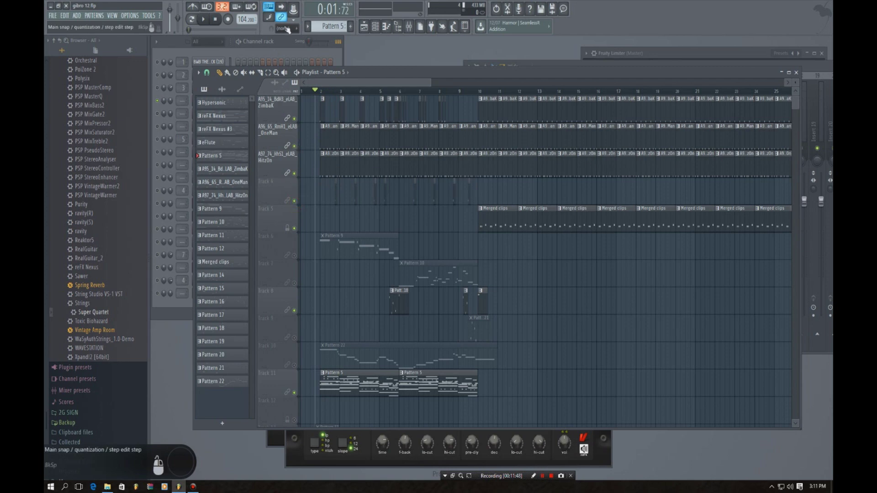
Restart playback with the Hypersonic channel soloed and turn all the muted playlist tracks back on
{"action": "left_click", "coordinate": [279, 48]}
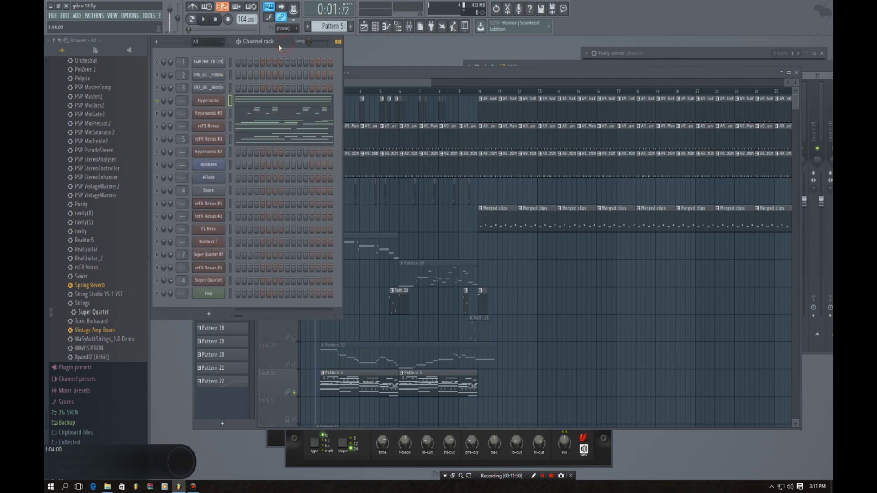
{"action": "left_click", "coordinate": [203, 19]}
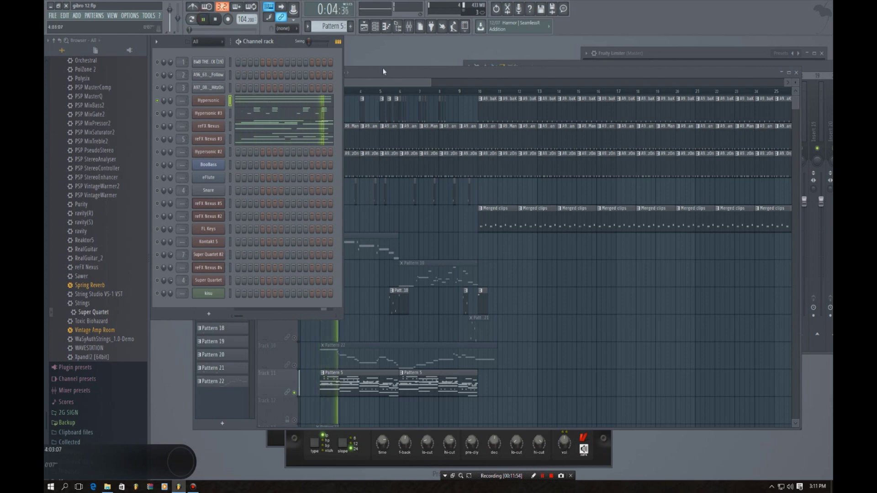
{"action": "left_click", "coordinate": [366, 82]}
{"action": "right_click", "coordinate": [295, 146]}
{"action": "right_click", "coordinate": [294, 146]}
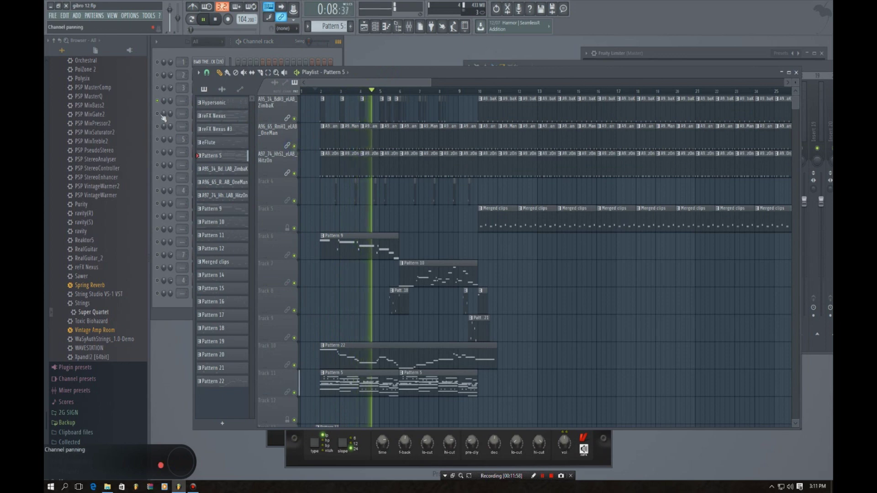
Unmute the three drum channels and the Super Quartet channels during playback, leaving the Hypersonic channels muted
{"action": "left_click", "coordinate": [158, 89]}
{"action": "left_click", "coordinate": [158, 75]}
{"action": "left_click", "coordinate": [158, 63]}
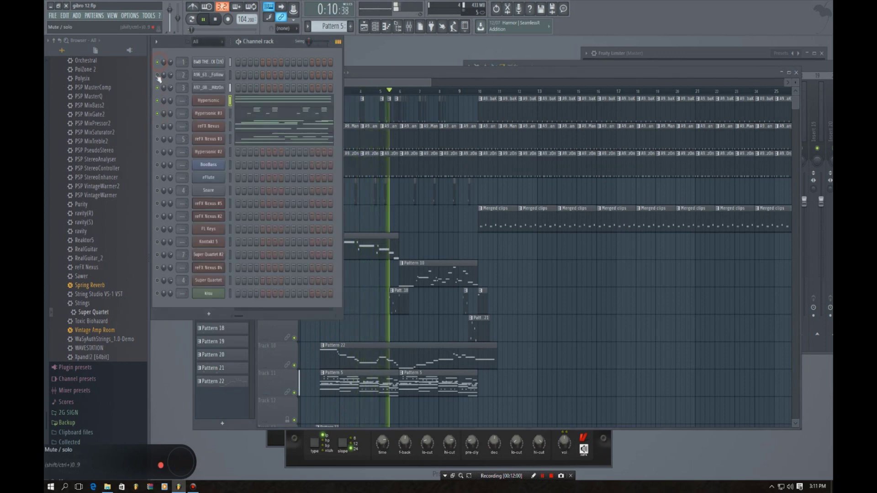
{"action": "left_click", "coordinate": [159, 113]}
{"action": "left_click", "coordinate": [158, 101]}
{"action": "left_click", "coordinate": [158, 120]}
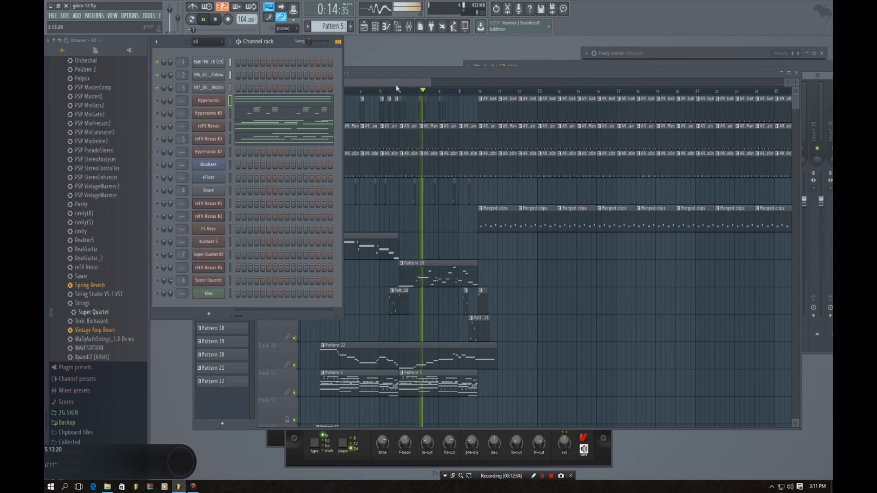
{"action": "key", "text": "F5"}
{"action": "left_click", "coordinate": [158, 280]}
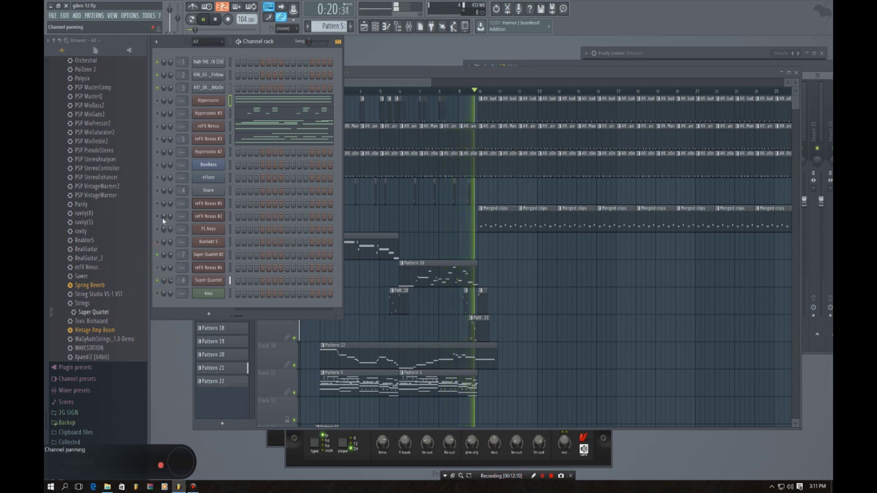
Restart playback from just before bar 2 and check the Pattern 5 clip in the piano roll, closing it again
{"action": "left_click", "coordinate": [391, 73]}
{"action": "left_click", "coordinate": [315, 91]}
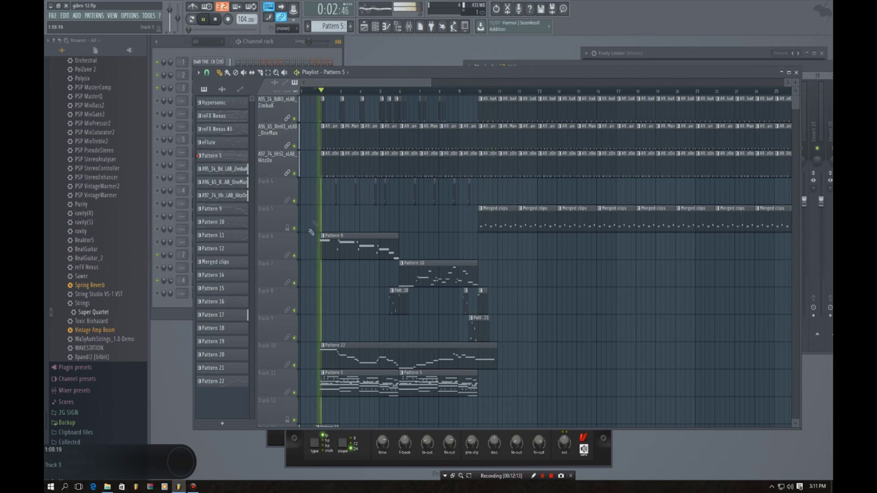
{"action": "double_click", "coordinate": [346, 385]}
{"action": "left_click", "coordinate": [828, 41]}
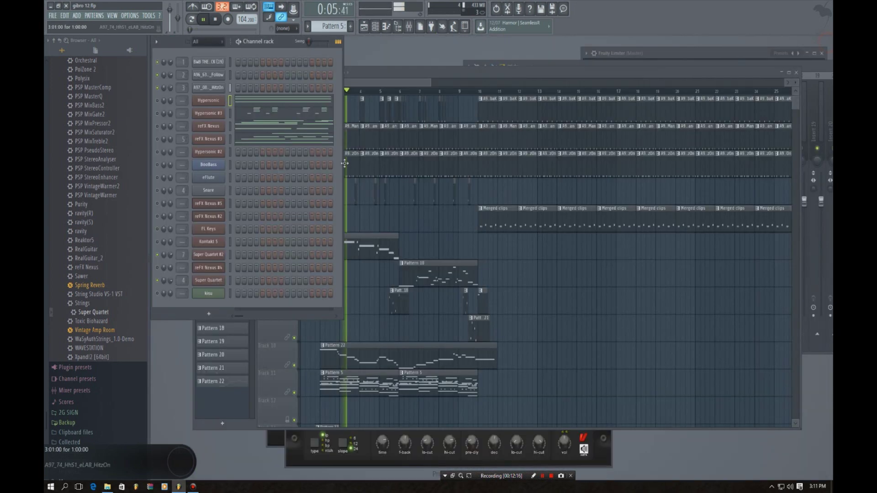
Unmute the Hypersonic channel, adjust its channel volume, open its plugin window, and stop playback
{"action": "left_click", "coordinate": [157, 102]}
{"action": "left_click_drag", "start_coordinate": [170, 101], "coordinate": [170, 109]}
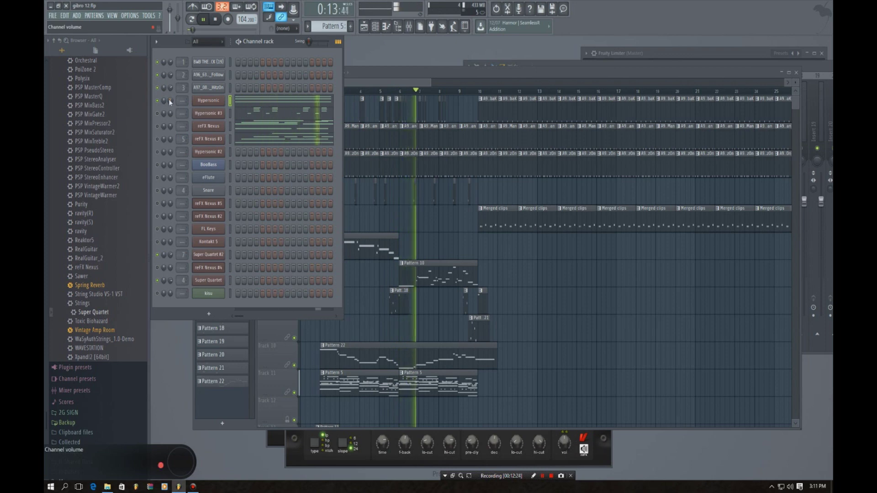
{"action": "left_click", "coordinate": [209, 100]}
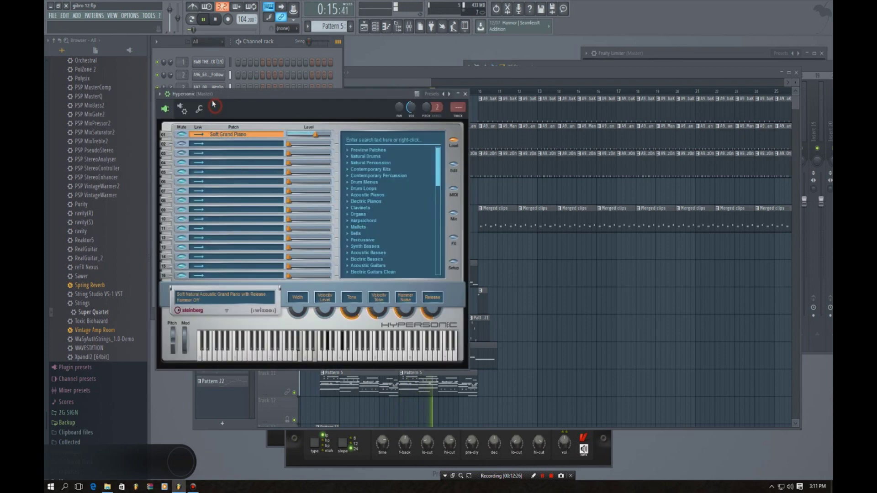
{"action": "left_click", "coordinate": [286, 51]}
{"action": "left_click", "coordinate": [215, 19]}
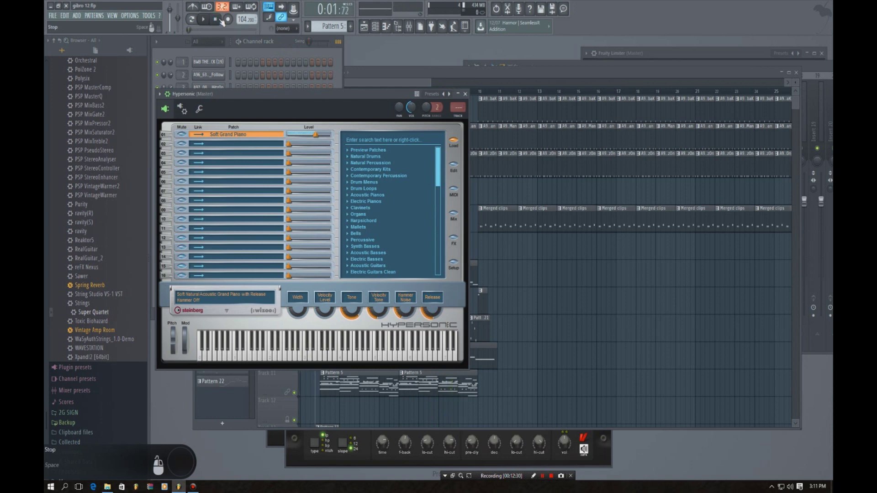
Check the Hypersonic channel's mixer assignment and route the channel to mixer track 8
{"action": "left_click", "coordinate": [409, 27]}
{"action": "left_click", "coordinate": [630, 118]}
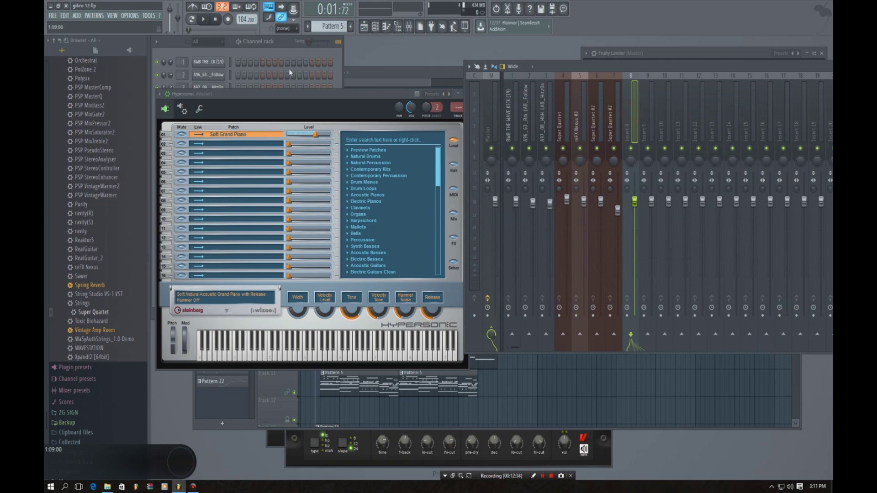
{"action": "left_click", "coordinate": [286, 47]}
{"action": "left_click", "coordinate": [209, 102]}
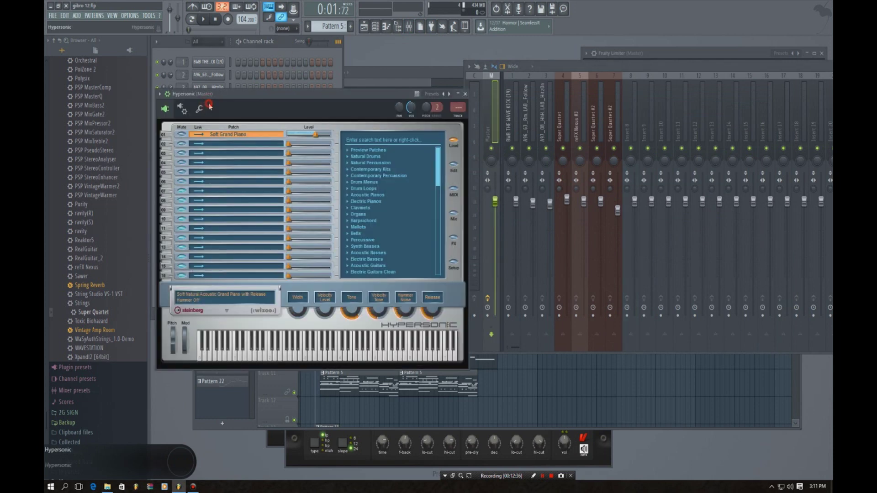
{"action": "left_click", "coordinate": [288, 48]}
{"action": "left_click", "coordinate": [626, 118]}
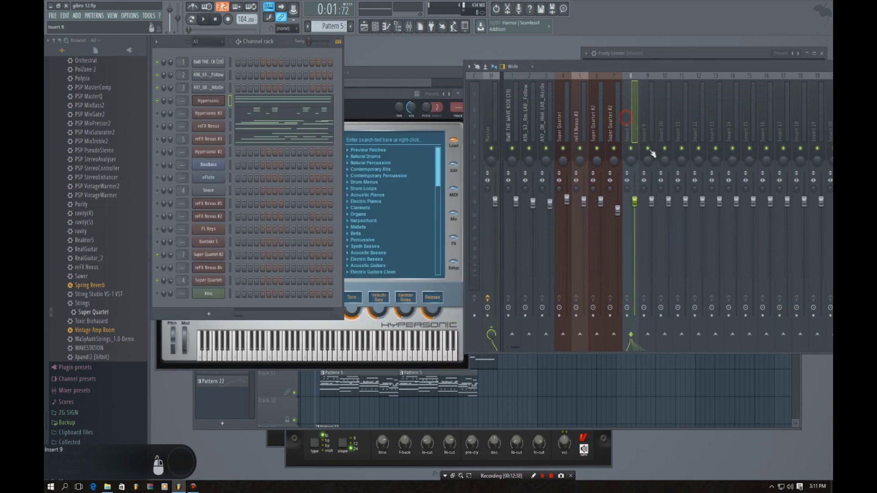
{"action": "right_click", "coordinate": [634, 122]}
{"action": "mouse_move", "coordinate": [676, 142]}
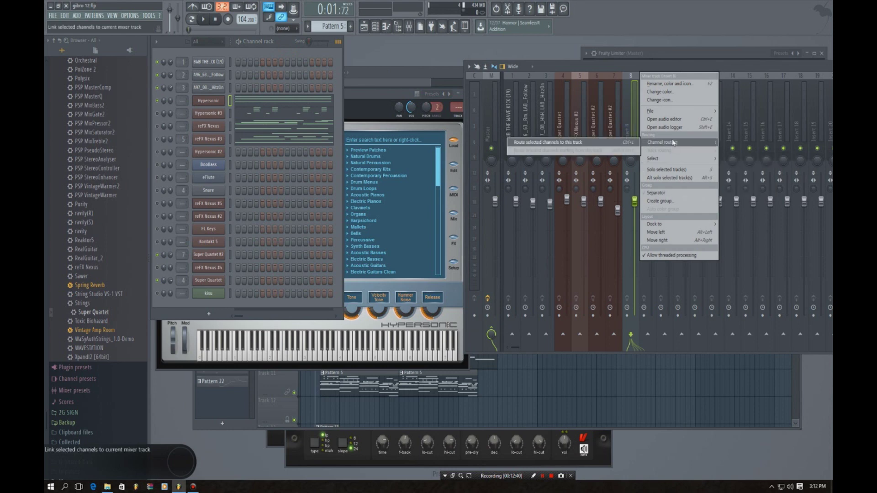
{"action": "left_click", "coordinate": [574, 143]}
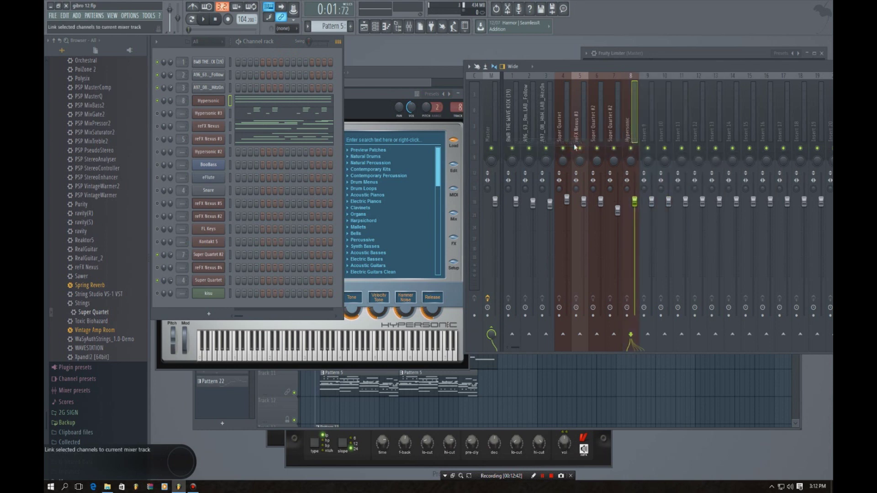
Play the song, set the Hypersonic fader on mixer track 8 to 92%, and stop playback
{"action": "key", "text": "space"}
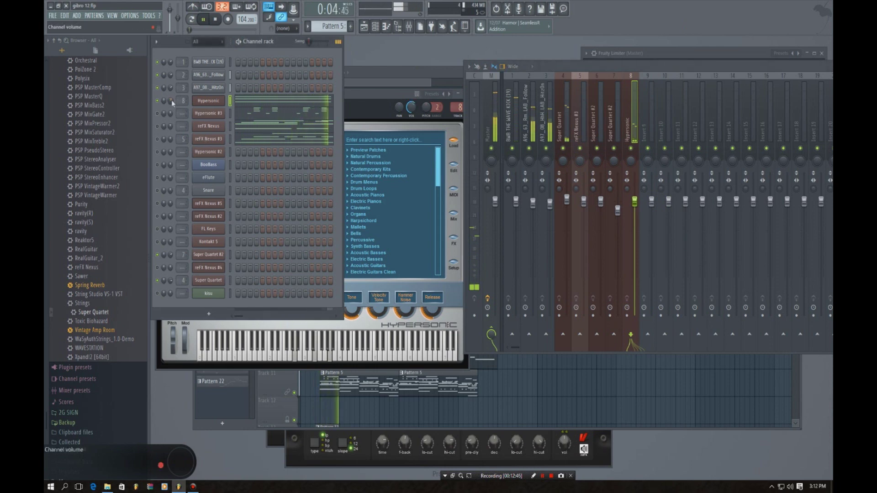
{"action": "left_click_drag", "start_coordinate": [634, 201], "coordinate": [635, 247]}
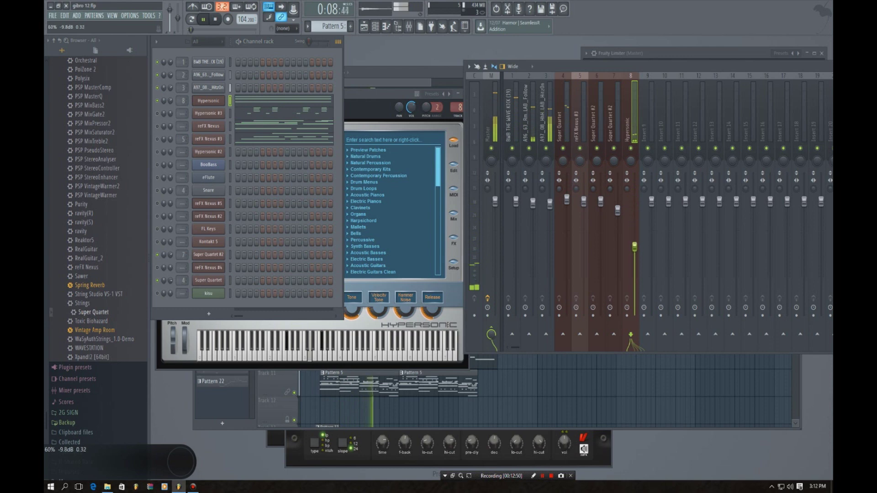
{"action": "left_click_drag", "start_coordinate": [634, 217], "coordinate": [635, 213]}
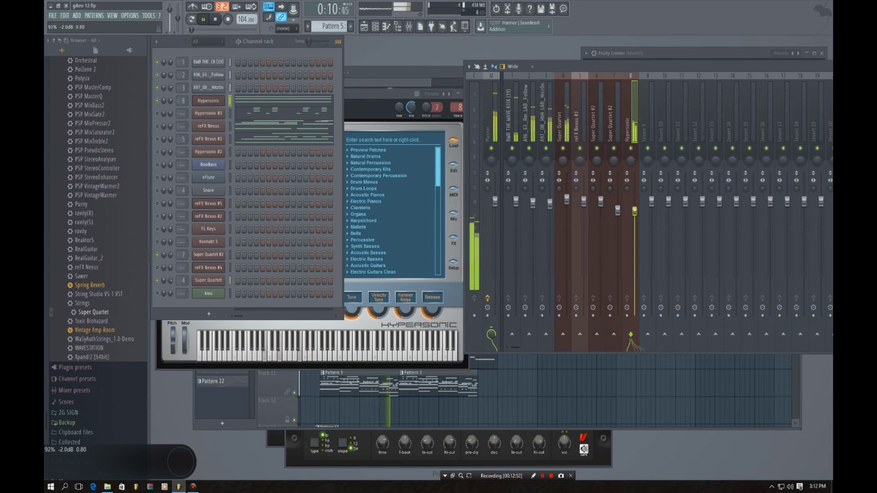
{"action": "left_click", "coordinate": [216, 19]}
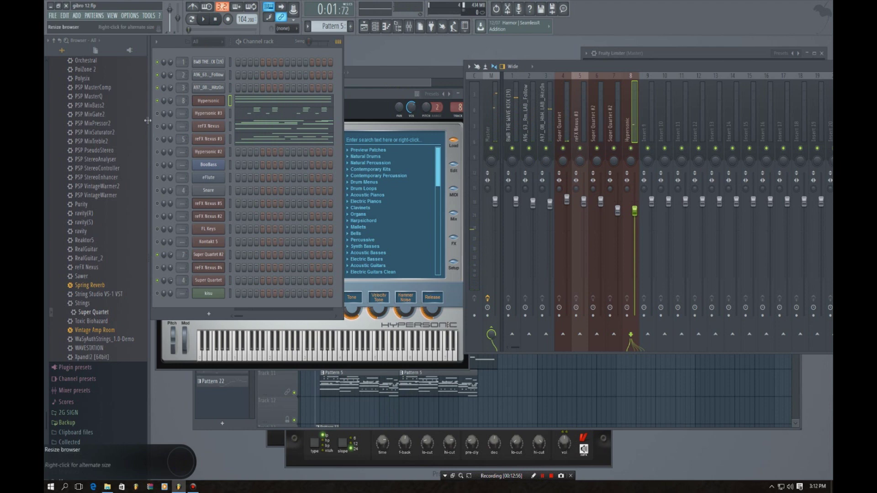
Select the Hypersonic #3 channel and start playing the song
{"action": "left_click", "coordinate": [208, 113]}
{"action": "left_click", "coordinate": [209, 113]}
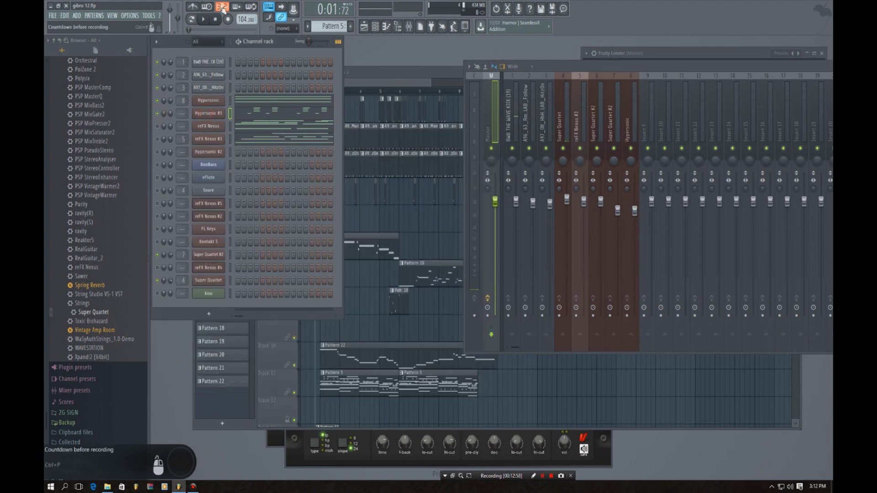
{"action": "left_click", "coordinate": [203, 20]}
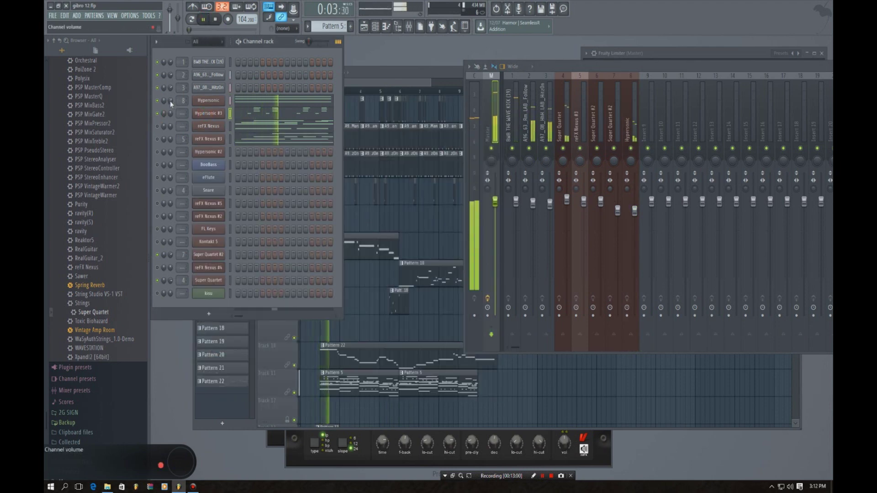
Route the Hypersonic #3 channel to mixer track 9, set the faders of tracks 8 and 9 to about 97%, and stop playback
{"action": "left_click", "coordinate": [647, 120]}
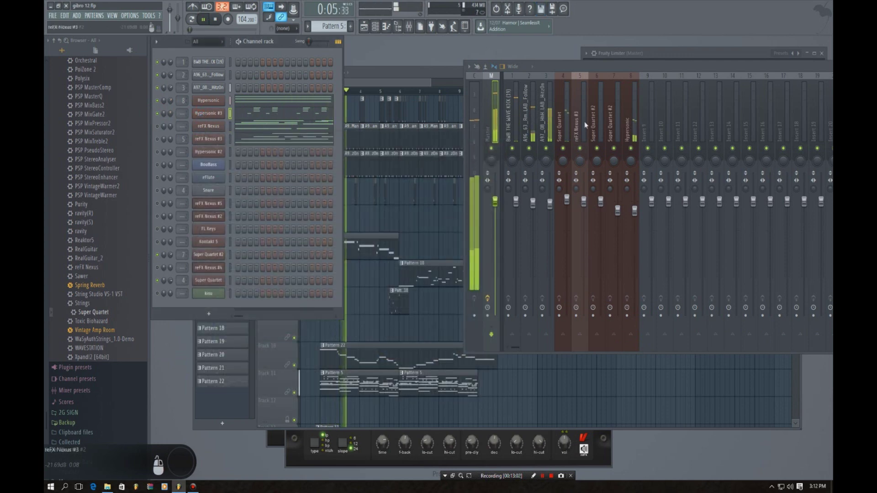
{"action": "right_click", "coordinate": [648, 120]}
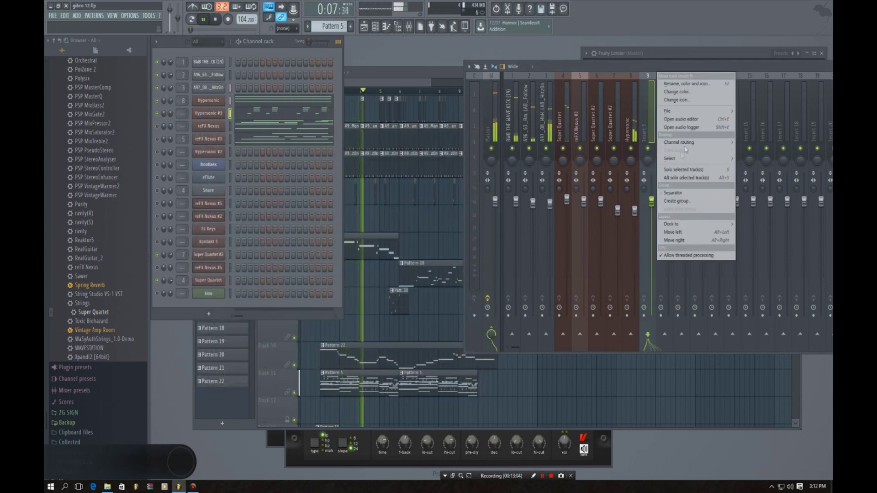
{"action": "mouse_move", "coordinate": [681, 142]}
{"action": "left_click", "coordinate": [604, 145]}
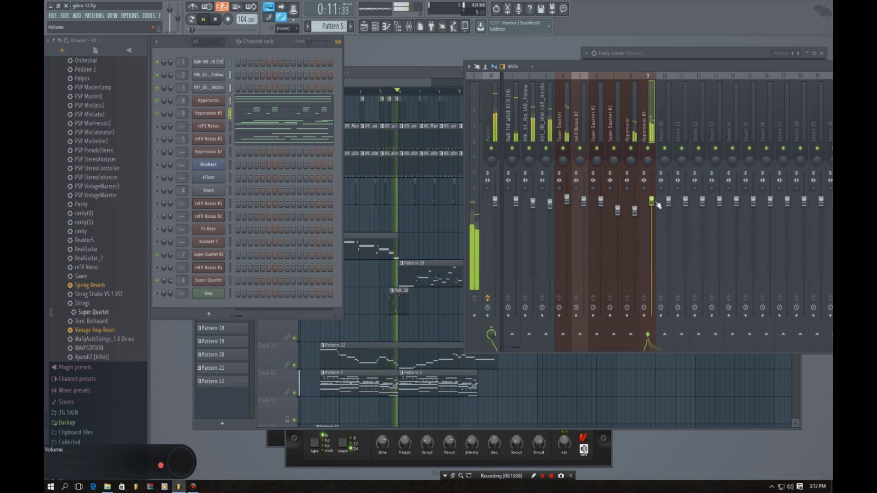
{"action": "left_click_drag", "start_coordinate": [634, 211], "coordinate": [651, 205]}
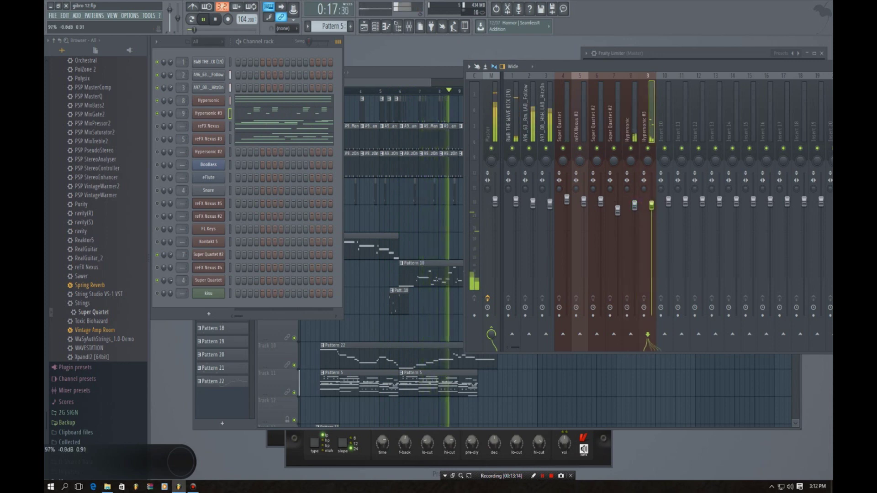
{"action": "left_click", "coordinate": [213, 21]}
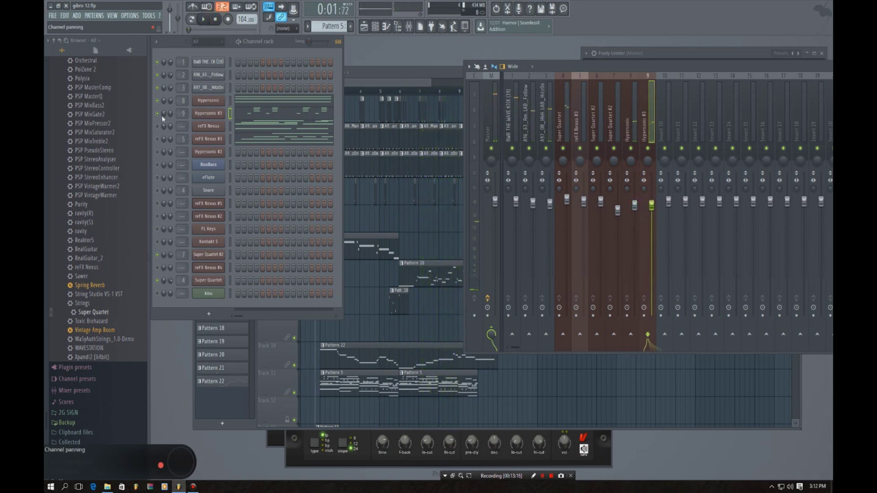
Play the song with the reFX Nexus channel, check its plugin window and close it, and stop playback
{"action": "left_click", "coordinate": [214, 127]}
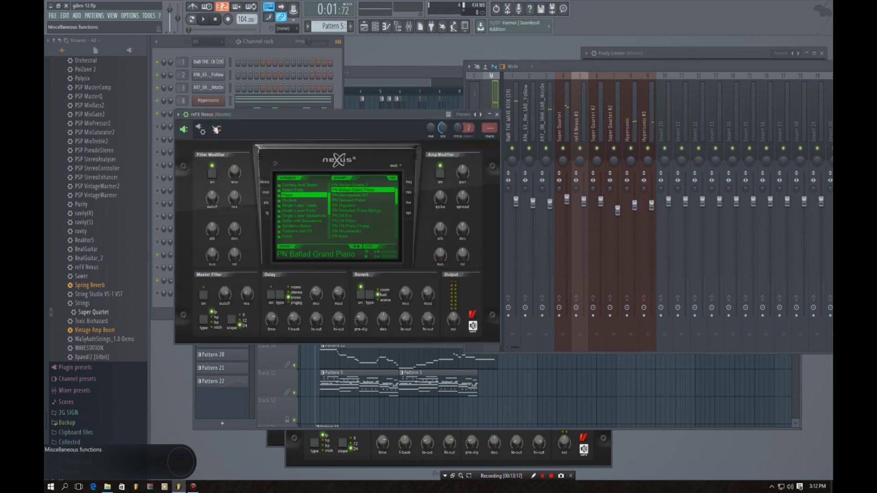
{"action": "left_click", "coordinate": [287, 45]}
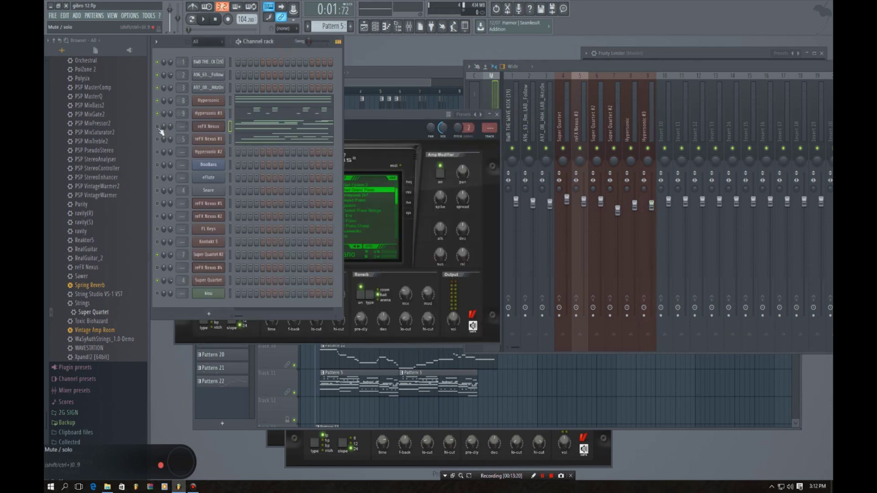
{"action": "left_click", "coordinate": [216, 20]}
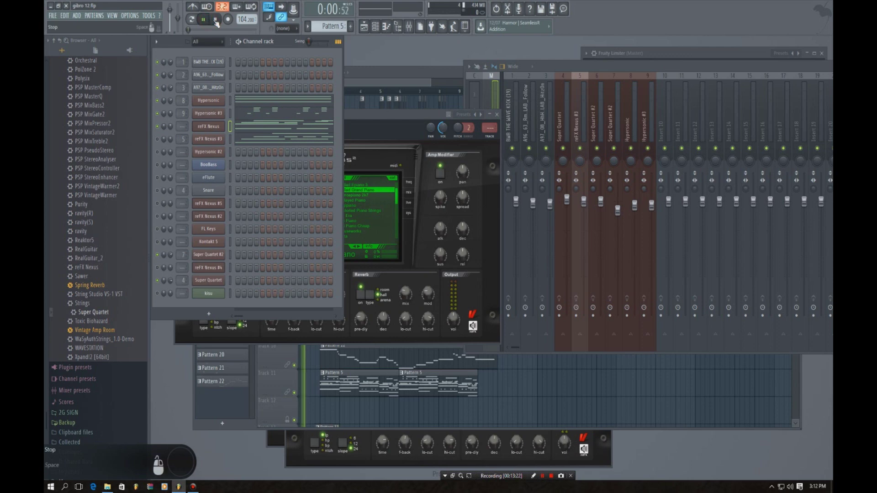
{"action": "key", "text": "space"}
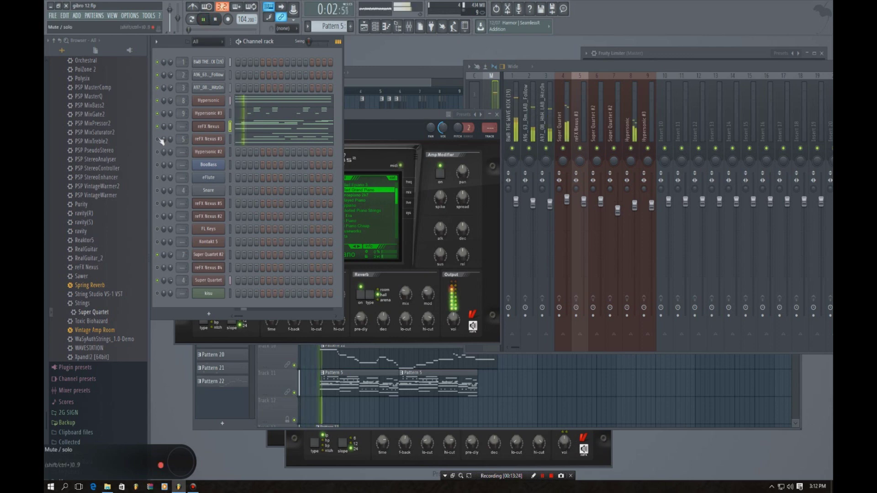
{"action": "left_click", "coordinate": [221, 130]}
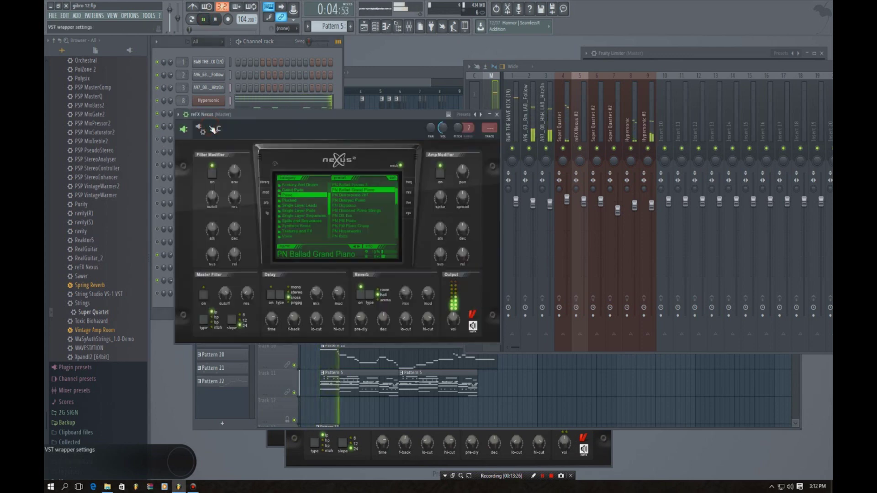
{"action": "left_click", "coordinate": [497, 114]}
{"action": "key", "text": "space"}
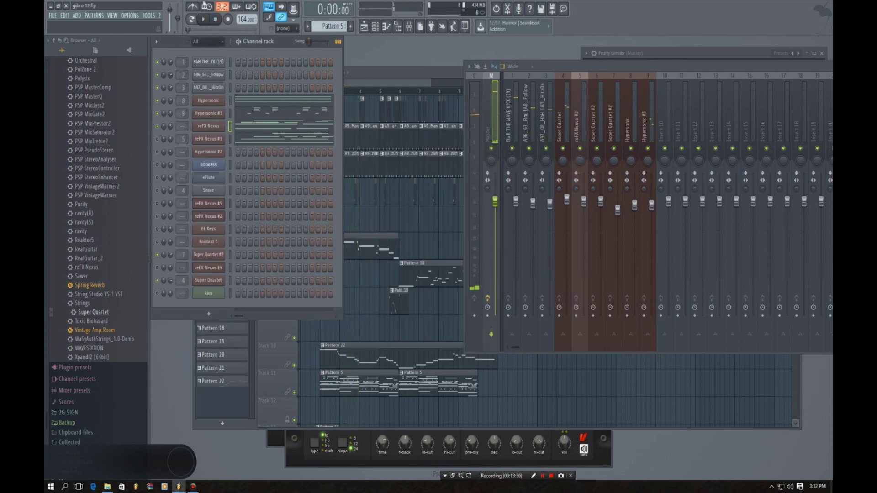
Route the reFX Nexus channel to mixer track 10
{"action": "left_click", "coordinate": [291, 42]}
{"action": "left_click", "coordinate": [662, 124]}
{"action": "right_click", "coordinate": [663, 123]}
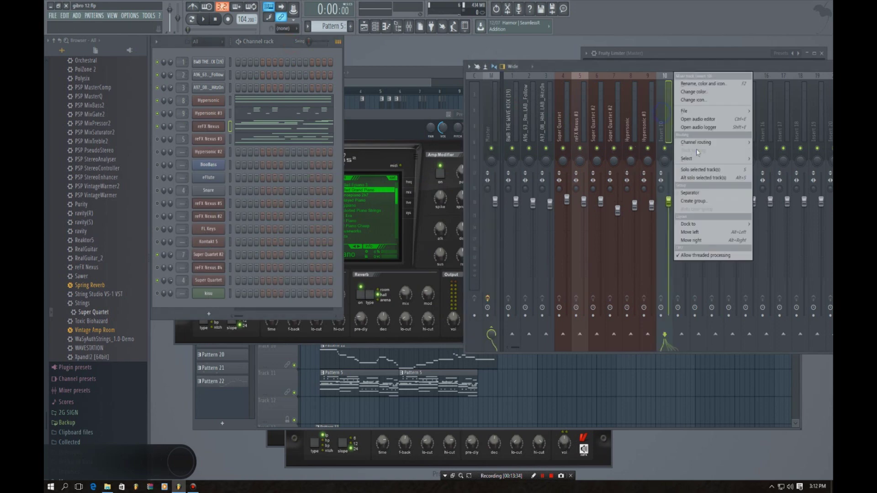
{"action": "mouse_move", "coordinate": [696, 142]}
{"action": "left_click", "coordinate": [602, 142]}
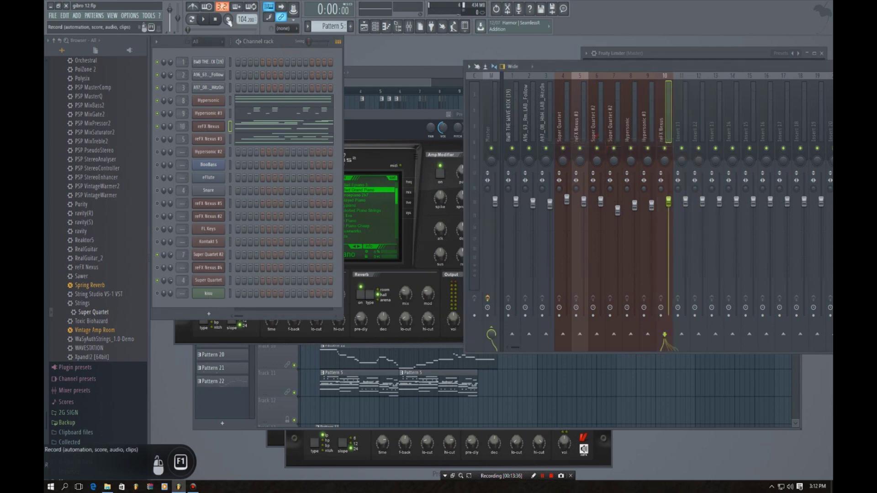
Play the song, set the reFX Nexus fader on mixer track 10 to 70%, and stop playback
{"action": "left_click", "coordinate": [204, 19]}
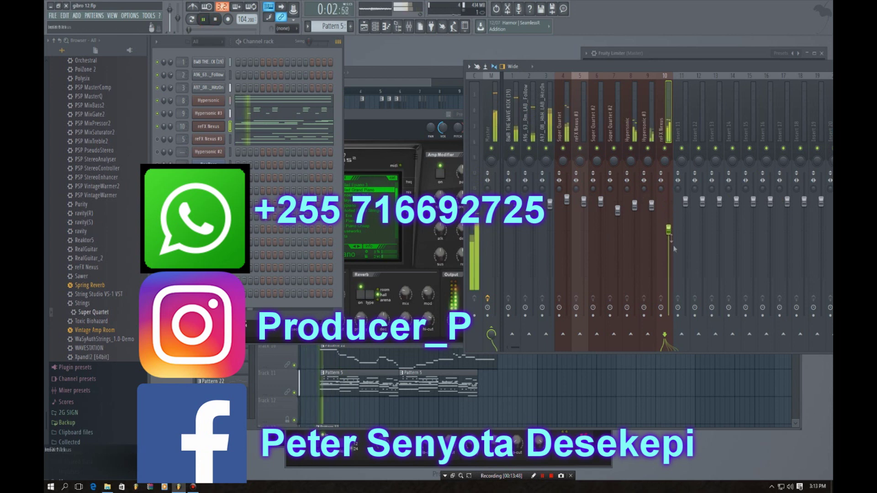
{"action": "left_click_drag", "start_coordinate": [668, 230], "coordinate": [668, 236]}
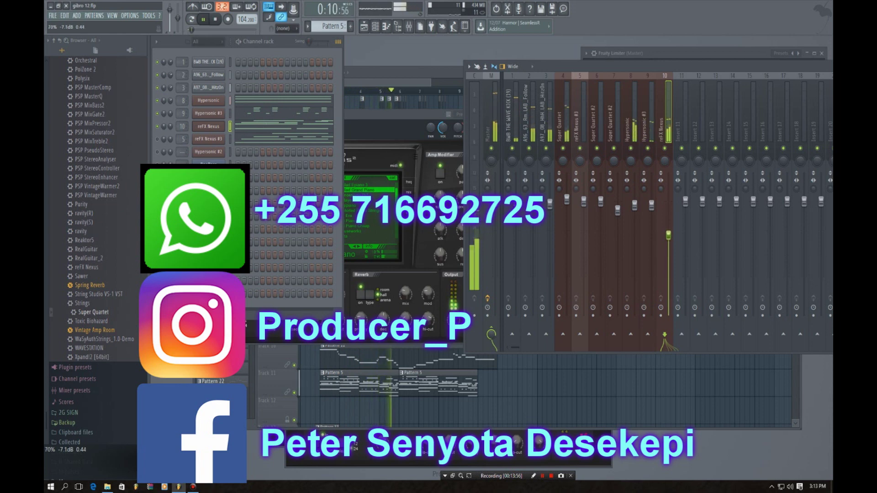
{"action": "left_click", "coordinate": [222, 22]}
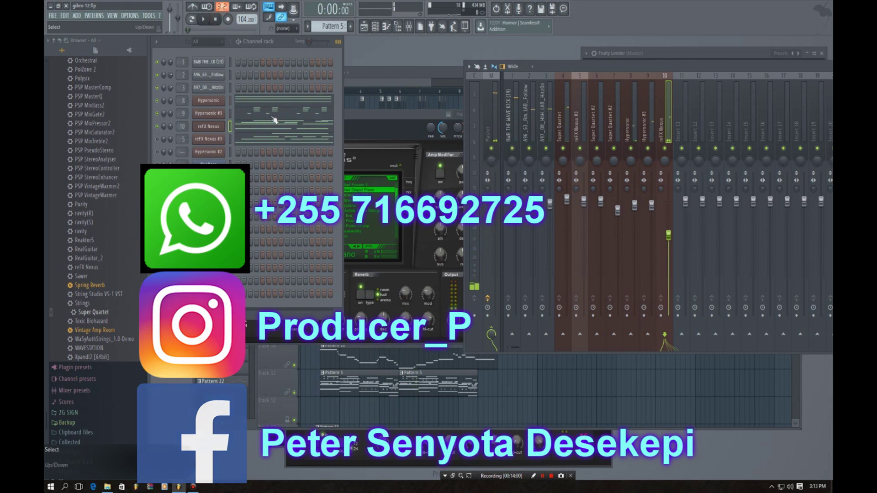
Unmute the reFX Nexus #3 channel, check its plugin window, and listen to it in the song before stopping playback
{"action": "left_click", "coordinate": [157, 139]}
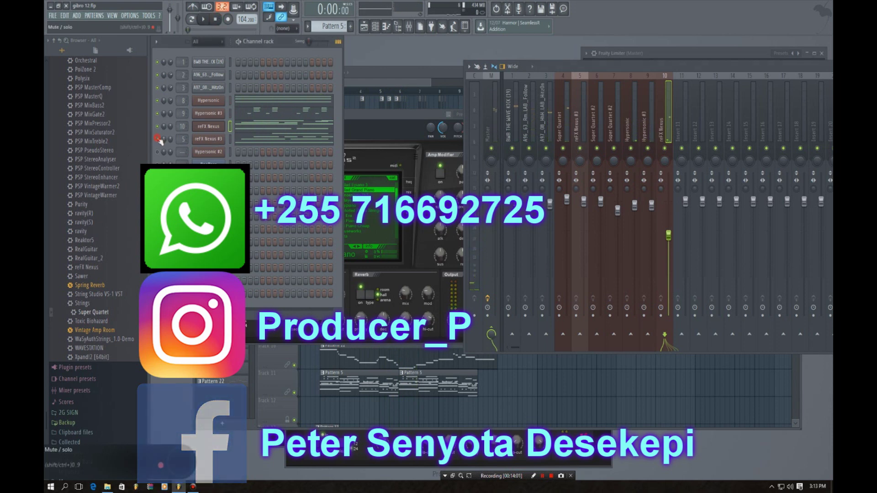
{"action": "left_click", "coordinate": [206, 140]}
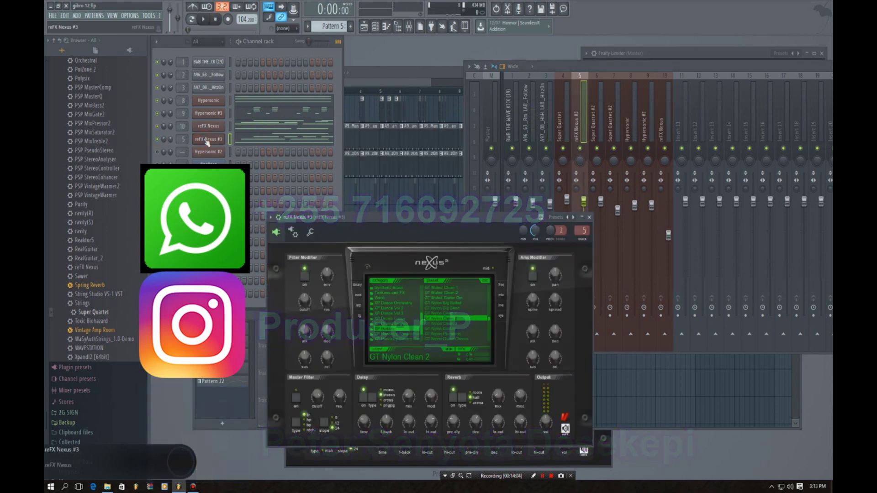
{"action": "left_click", "coordinate": [206, 140]}
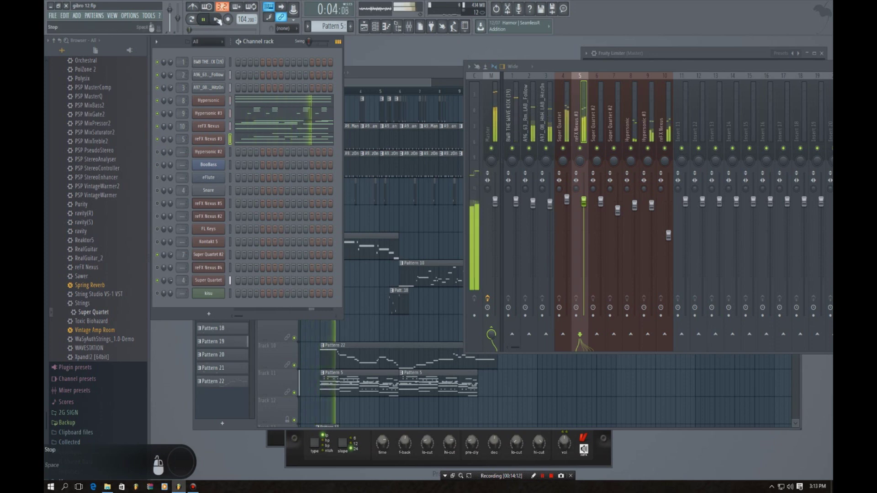
{"action": "left_click", "coordinate": [217, 20]}
Route the reFX Nexus #3 channel to mixer track 11
{"action": "left_click", "coordinate": [215, 143]}
{"action": "left_click", "coordinate": [214, 143]}
{"action": "right_click", "coordinate": [679, 113]}
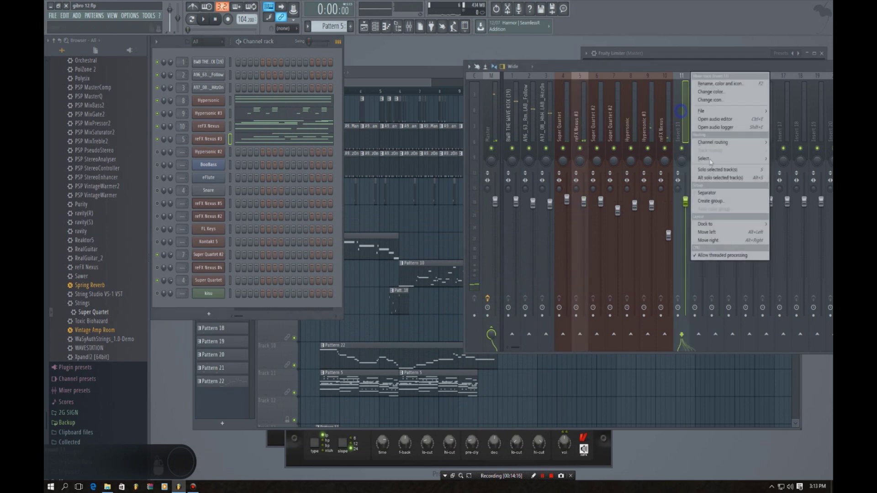
{"action": "mouse_move", "coordinate": [712, 141]}
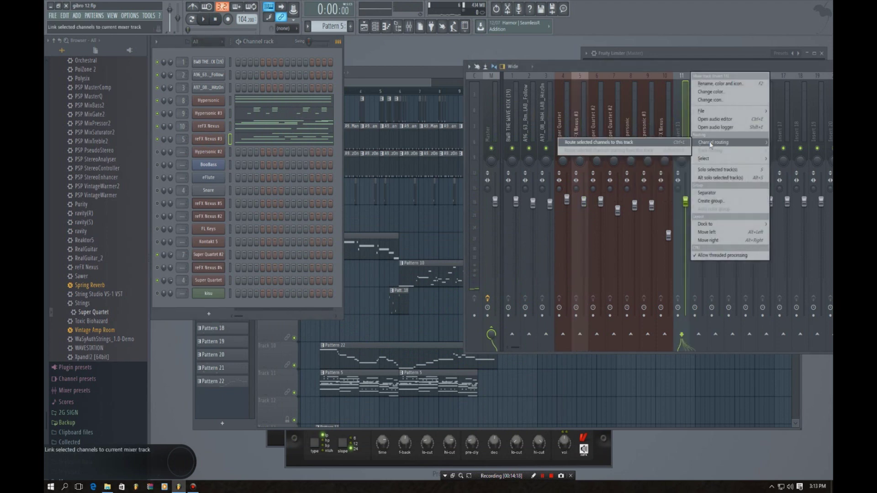
{"action": "left_click", "coordinate": [625, 143]}
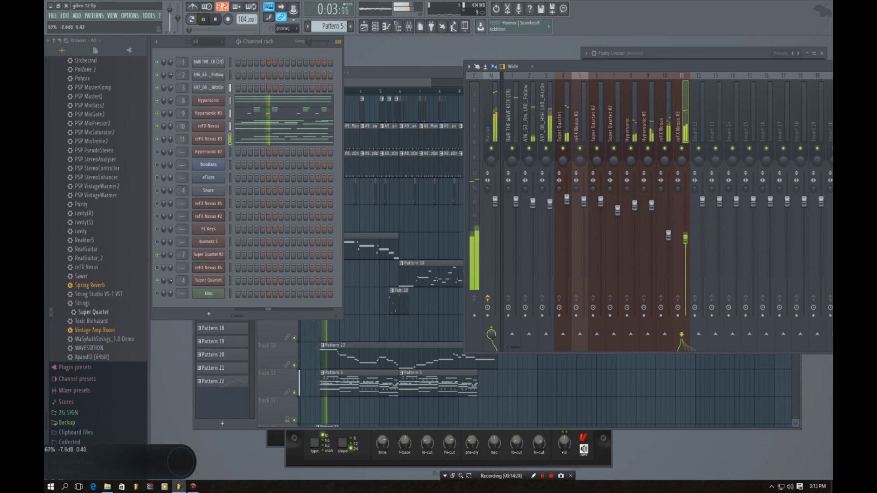
Lower the reFX Nexus #3 fader on mixer track 11, reposition the mixer to show its effect slots, and stop playback
{"action": "left_click_drag", "start_coordinate": [685, 202], "coordinate": [685, 233]}
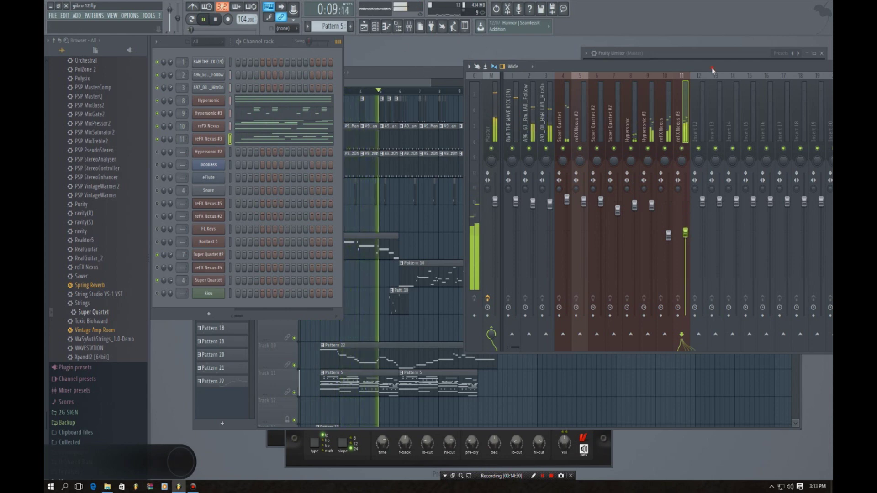
{"action": "left_click_drag", "start_coordinate": [712, 68], "coordinate": [554, 90]}
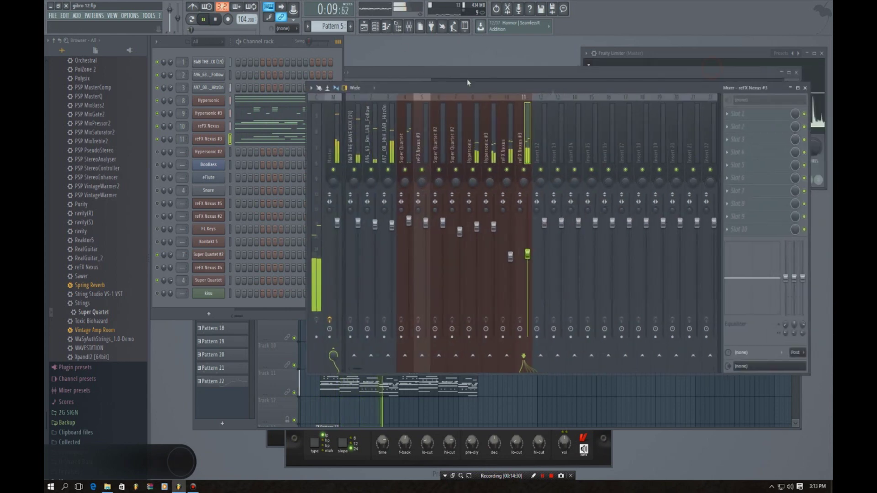
{"action": "left_click", "coordinate": [216, 20]}
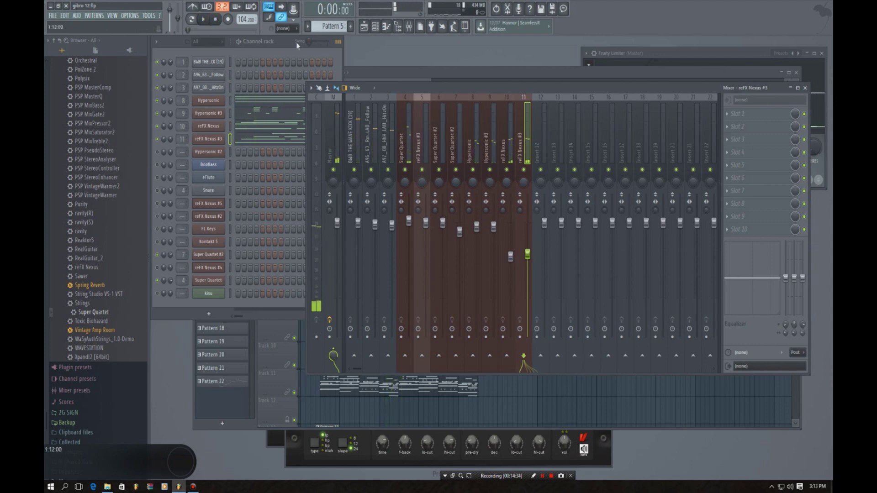
Solo the reFX Nexus #3 channel in the channel rack
{"action": "left_click", "coordinate": [271, 45]}
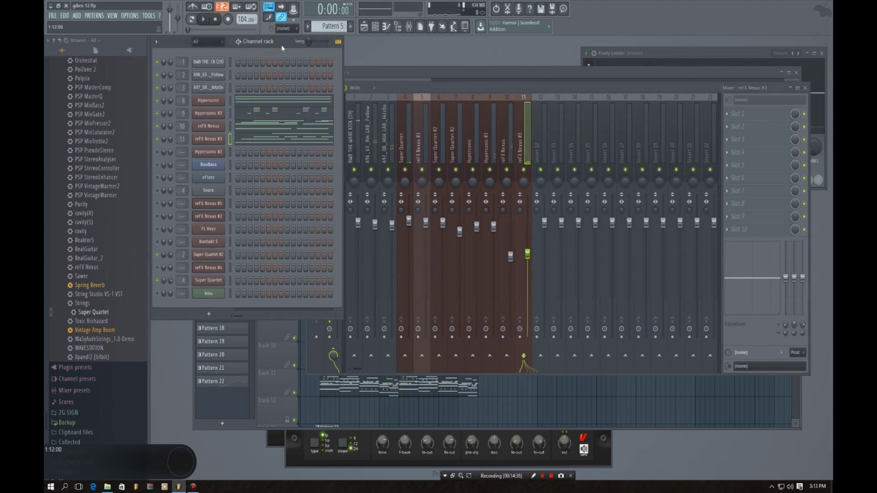
{"action": "right_click", "coordinate": [157, 139]}
{"action": "left_click", "coordinate": [166, 146]}
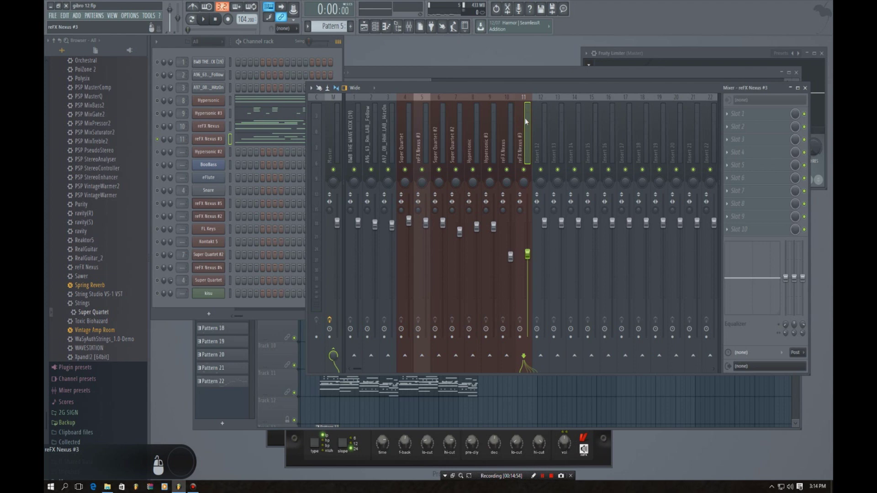
Load Fruity Parametric EQ into effect slot 1 of the reFX Nexus #3 mixer track and close its editor window
{"action": "left_click", "coordinate": [732, 124]}
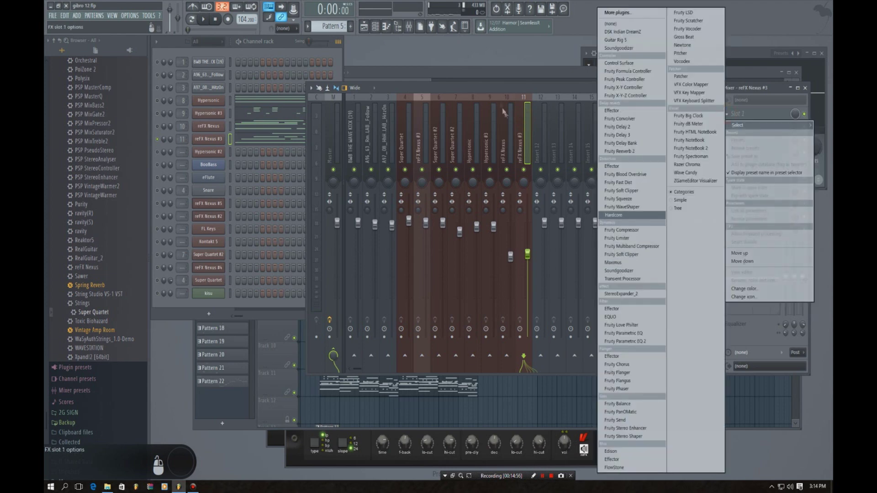
{"action": "left_click", "coordinate": [522, 92]}
{"action": "left_click", "coordinate": [727, 114]}
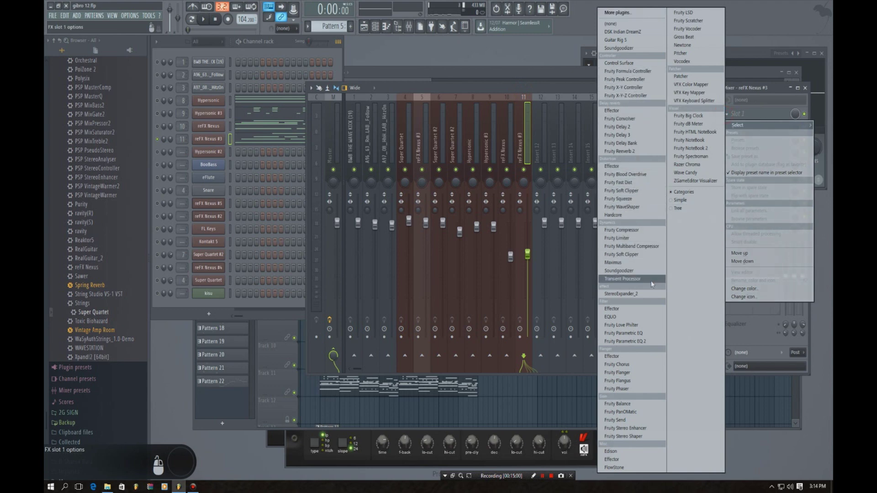
{"action": "left_click", "coordinate": [642, 334]}
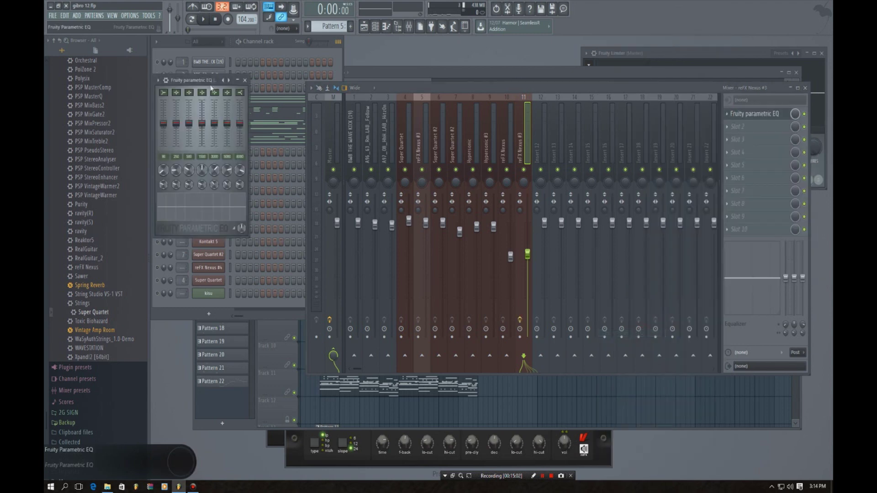
{"action": "left_click_drag", "start_coordinate": [213, 82], "coordinate": [529, 80]}
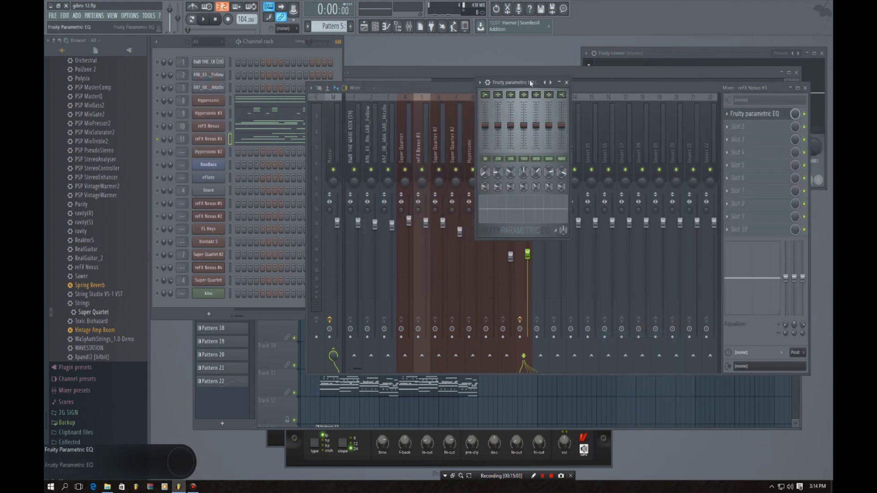
{"action": "left_click", "coordinate": [562, 79]}
Replace the Fruity Parametric EQ in effect slot 1 of the reFX Nexus #3 track with FabFilter Pro-Q 2
{"action": "left_click", "coordinate": [727, 115]}
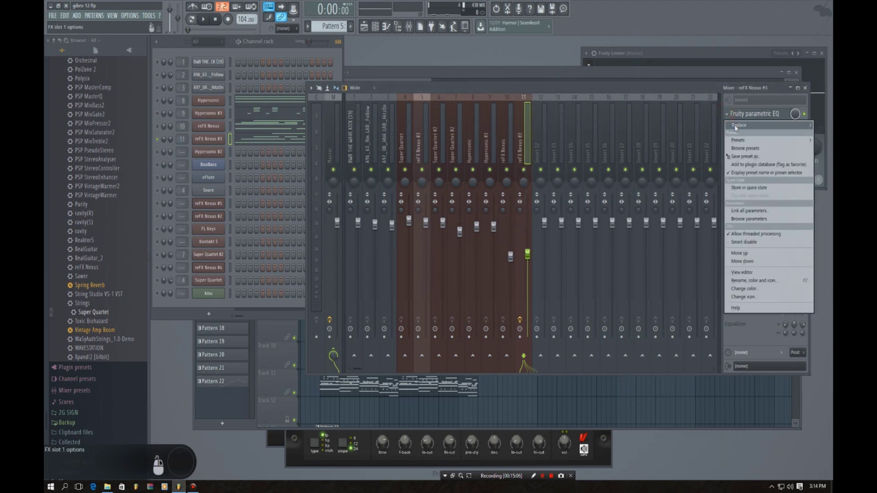
{"action": "mouse_move", "coordinate": [735, 128]}
{"action": "left_click", "coordinate": [622, 17]}
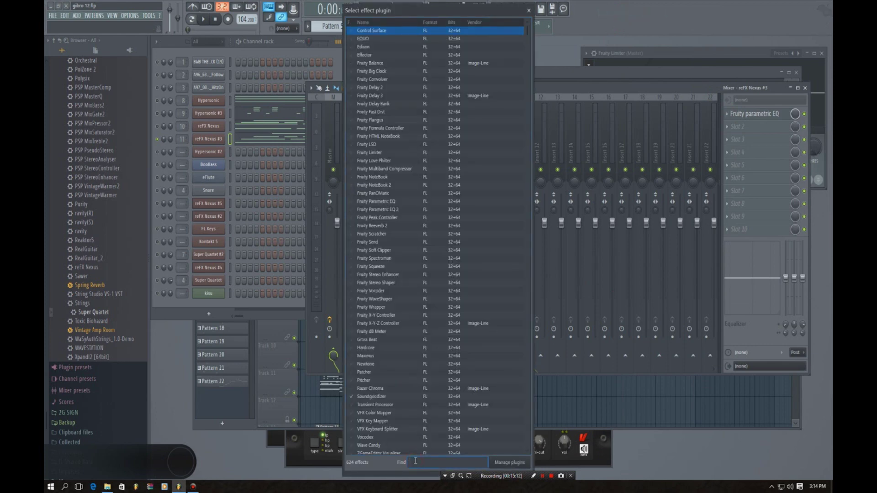
{"action": "type", "text": "FA"}
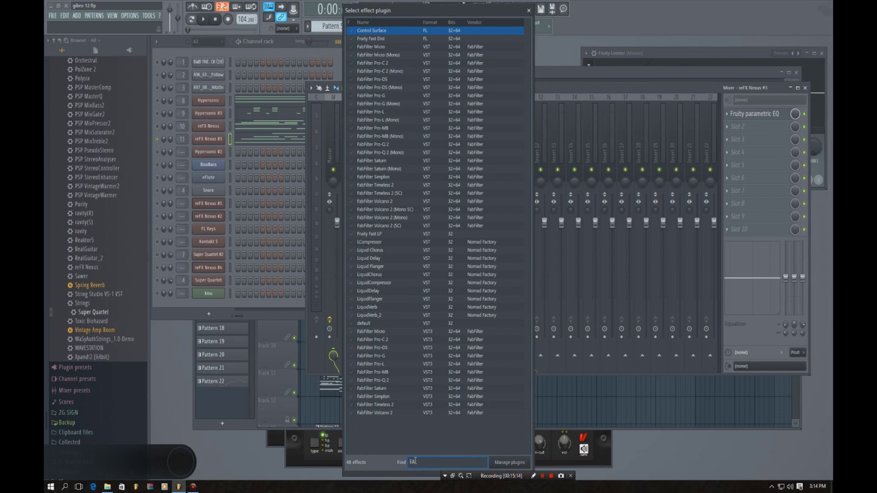
{"action": "type", "text": "B"}
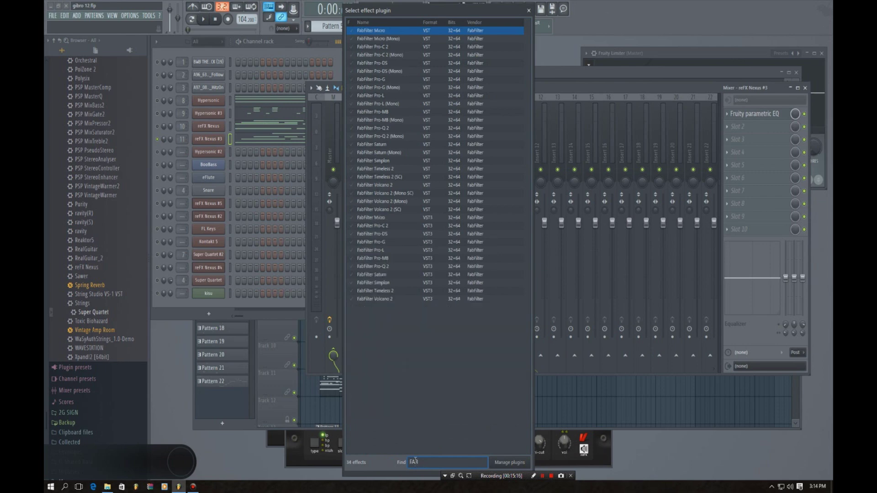
{"action": "double_click", "coordinate": [389, 129]}
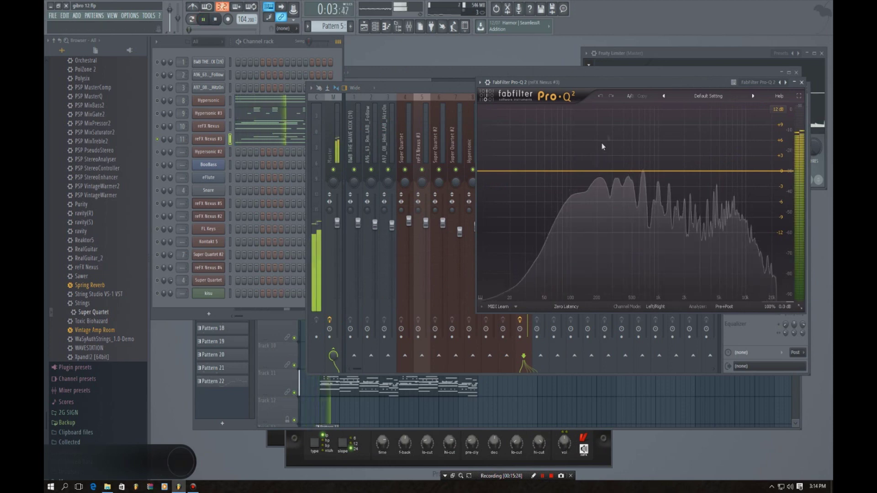
Add a bell cut of about -9.5 dB near 128 Hz and a Low Cut band with a 96 dB/oct slope in Pro-Q 2
{"action": "left_click_drag", "start_coordinate": [586, 172], "coordinate": [583, 220]}
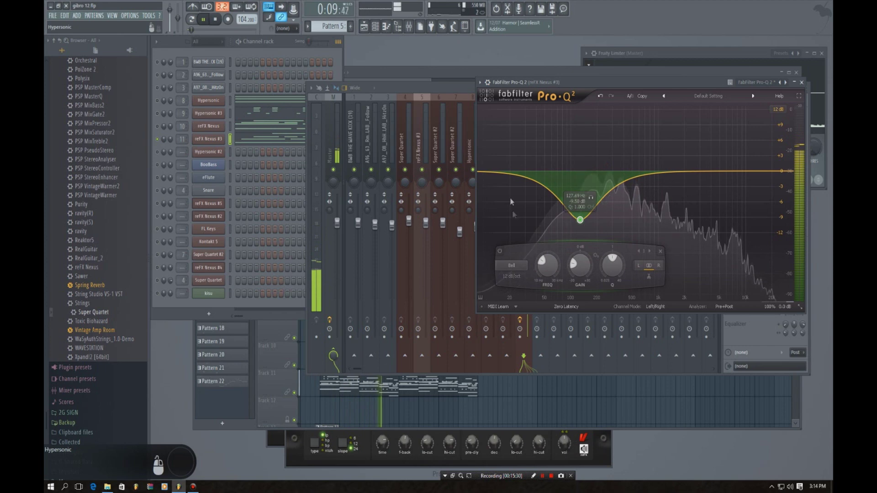
{"action": "left_click_drag", "start_coordinate": [490, 172], "coordinate": [484, 198]}
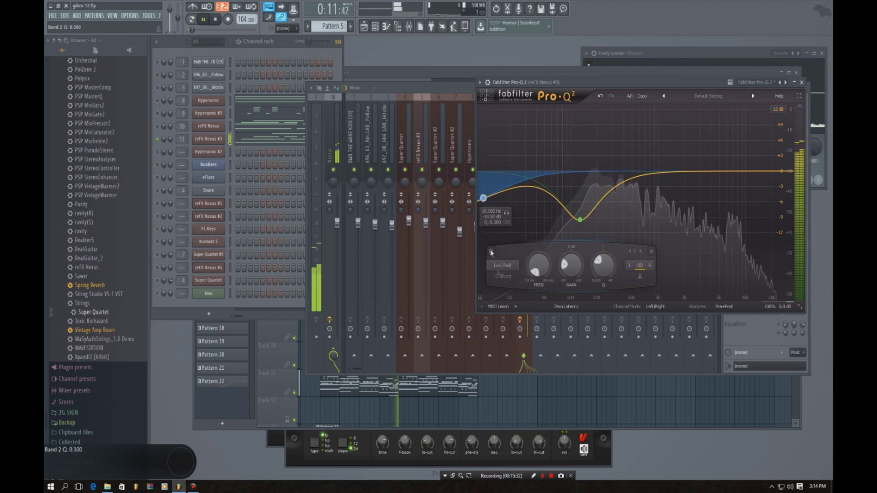
{"action": "left_click", "coordinate": [500, 269]}
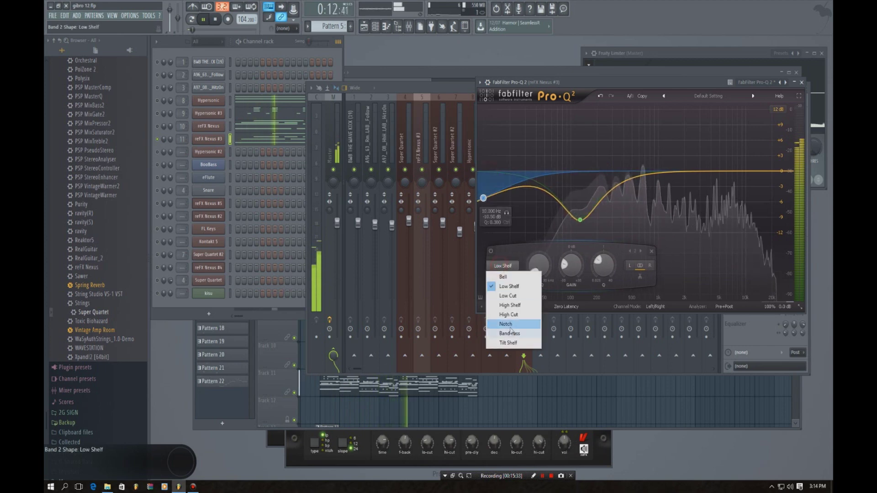
{"action": "left_click", "coordinate": [513, 295]}
{"action": "left_click", "coordinate": [503, 276]}
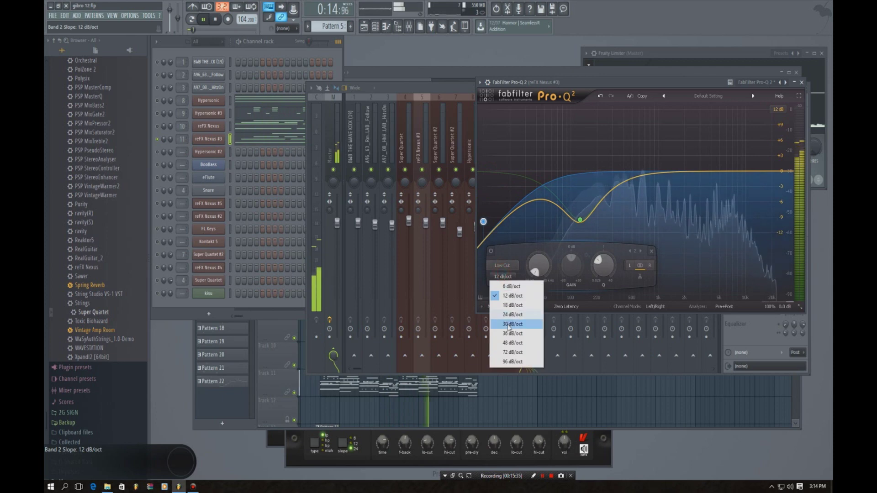
{"action": "left_click", "coordinate": [512, 362]}
Raise the low-cut frequency above 40 Hz, make the bell dip shallower at a slightly higher frequency, and stop playback
{"action": "left_click_drag", "start_coordinate": [483, 221], "coordinate": [591, 201]}
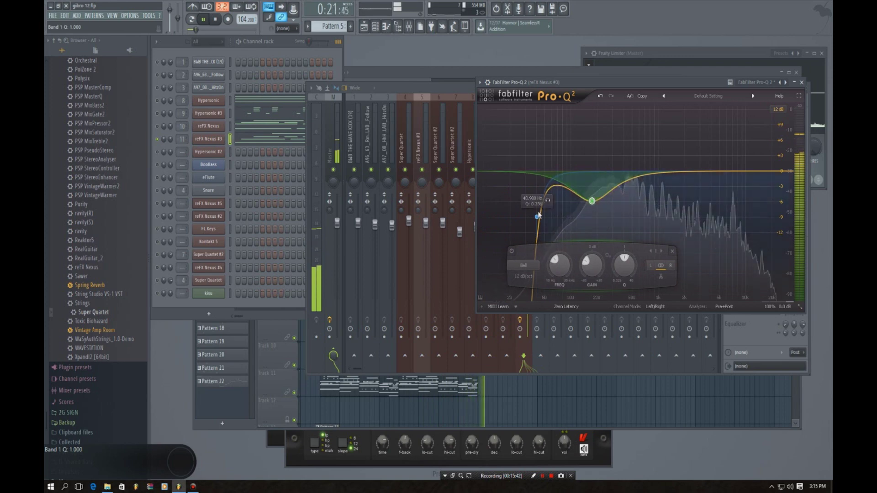
{"action": "left_click_drag", "start_coordinate": [540, 218], "coordinate": [592, 197]}
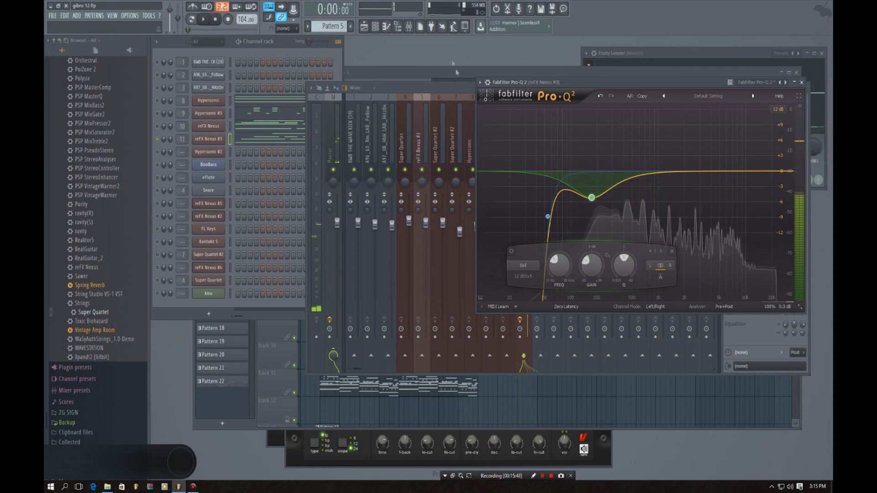
{"action": "key", "text": "space"}
Play the song from near bar 2 and unmute the three drum channels, Hypersonic, Hypersonic #3 and reFX Nexus
{"action": "left_click", "coordinate": [465, 74]}
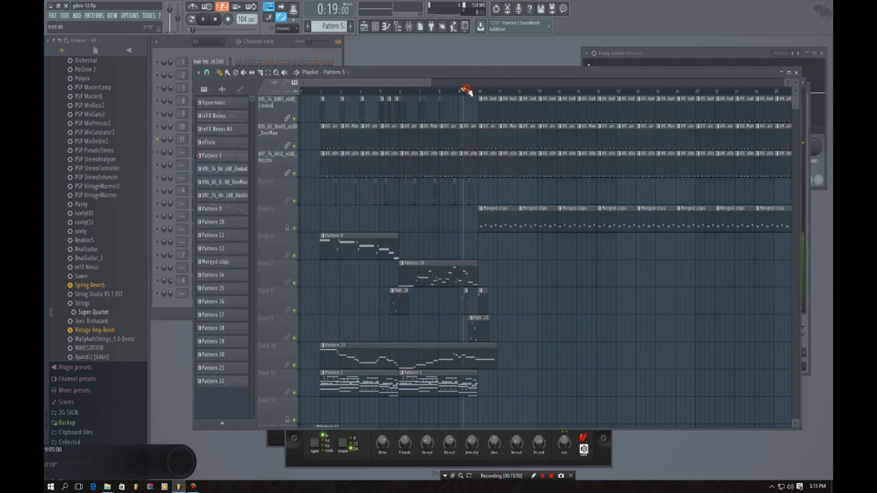
{"action": "key", "text": "space"}
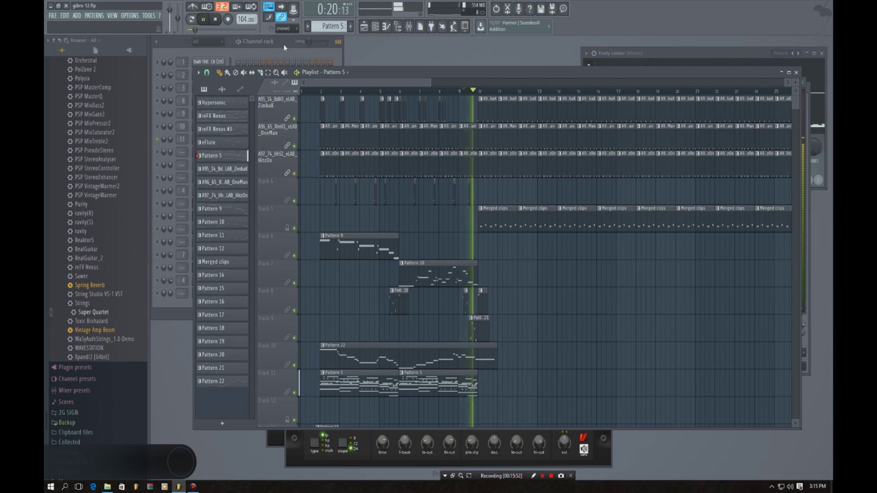
{"action": "left_click", "coordinate": [313, 90]}
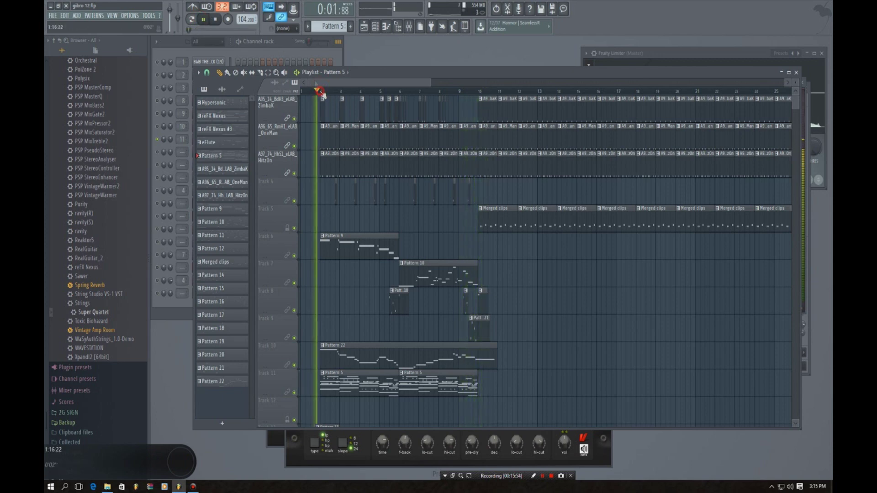
{"action": "left_click", "coordinate": [289, 43]}
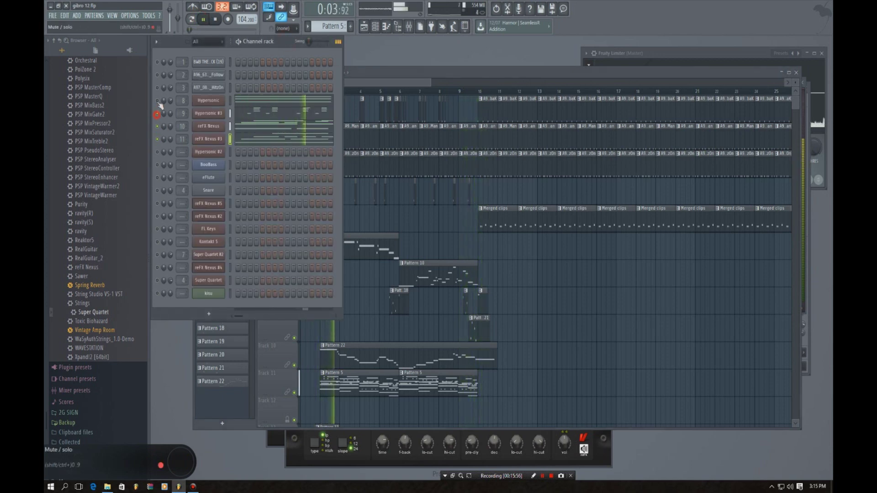
{"action": "left_click", "coordinate": [158, 85]}
{"action": "left_click", "coordinate": [158, 75]}
{"action": "left_click", "coordinate": [158, 62]}
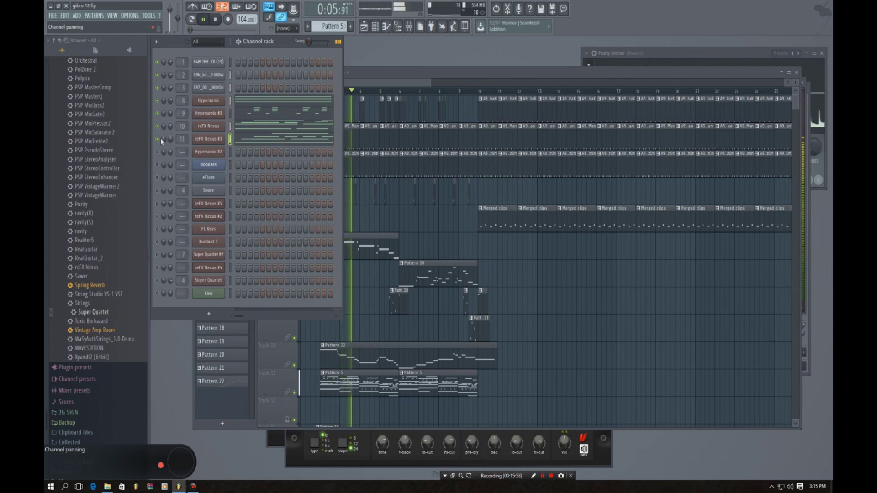
Zoom the playlist out to about 48 bars and unmute the Super Quartet and Super Quartet #2 channels
{"action": "left_click", "coordinate": [380, 69]}
{"action": "left_click_drag", "start_coordinate": [429, 81], "coordinate": [542, 82]}
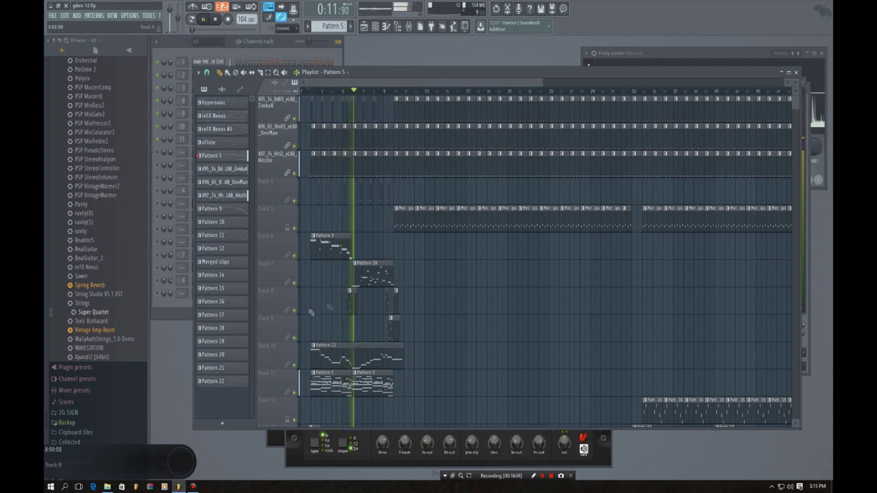
{"action": "left_click", "coordinate": [300, 47]}
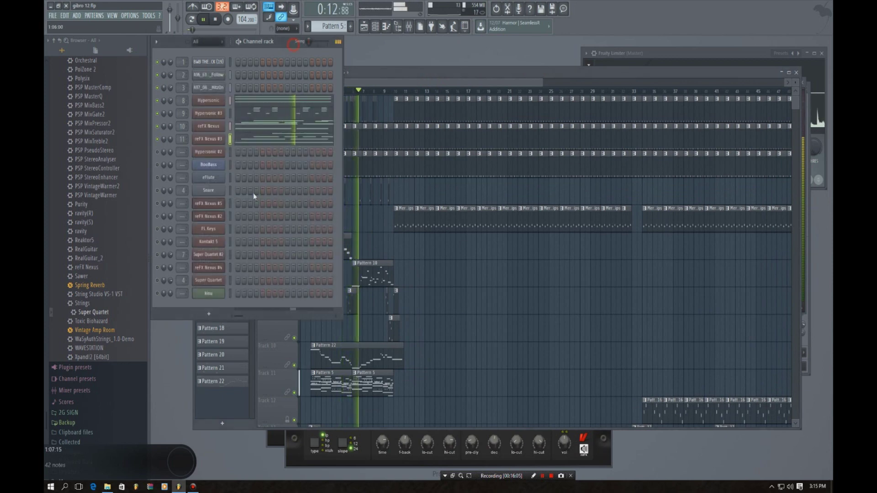
{"action": "left_click", "coordinate": [158, 280]}
{"action": "left_click", "coordinate": [158, 255]}
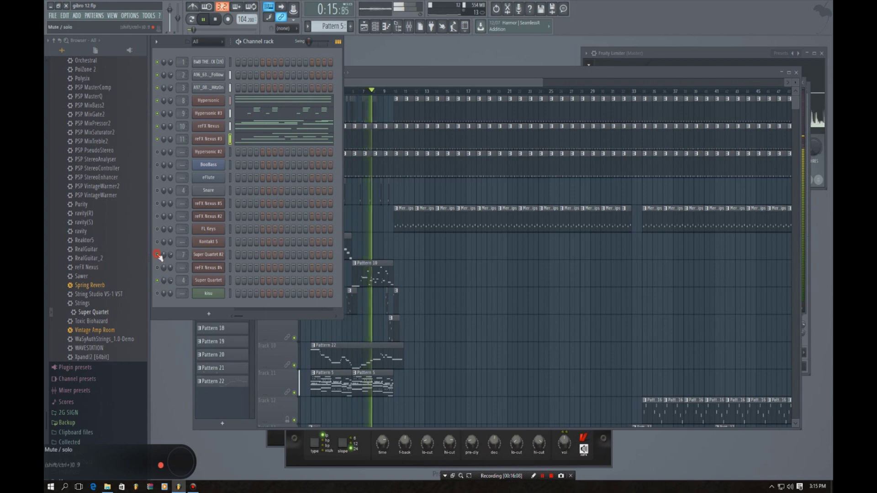
Reposition the playlist beside the channel rack, replay the song from near bar 2, and stop playback
{"action": "left_click", "coordinate": [403, 74]}
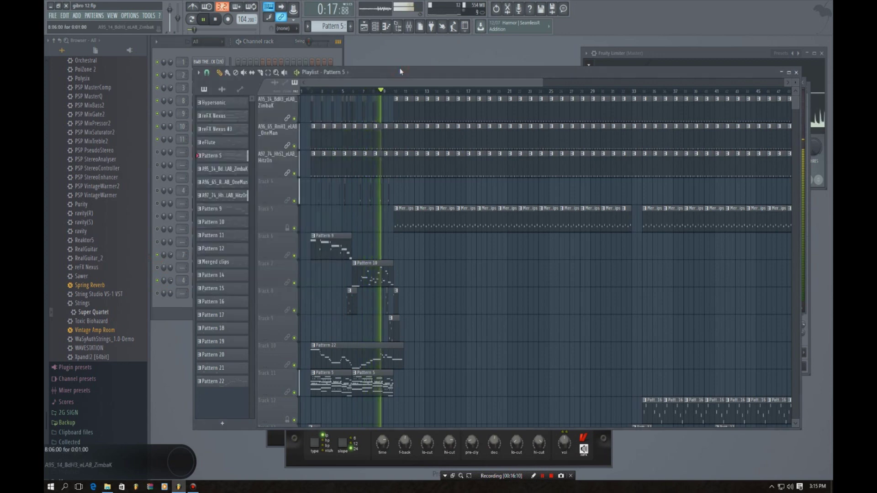
{"action": "left_click", "coordinate": [287, 42]}
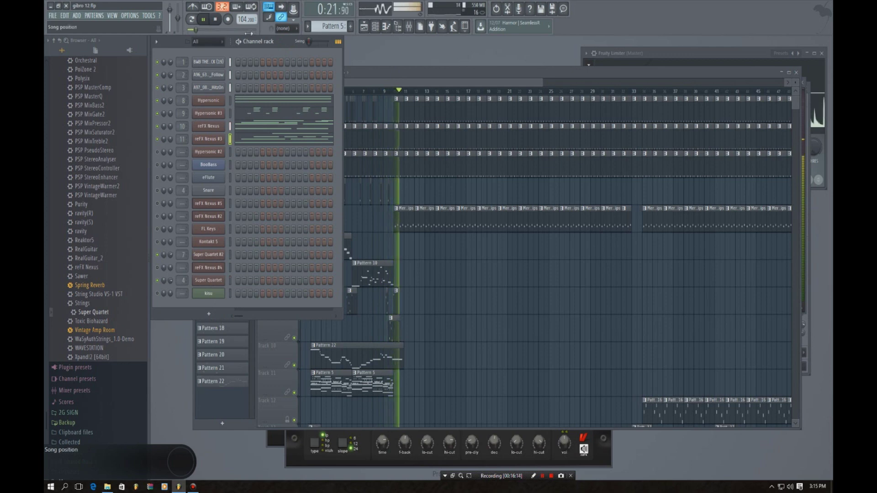
{"action": "left_click_drag", "start_coordinate": [372, 73], "coordinate": [530, 64]}
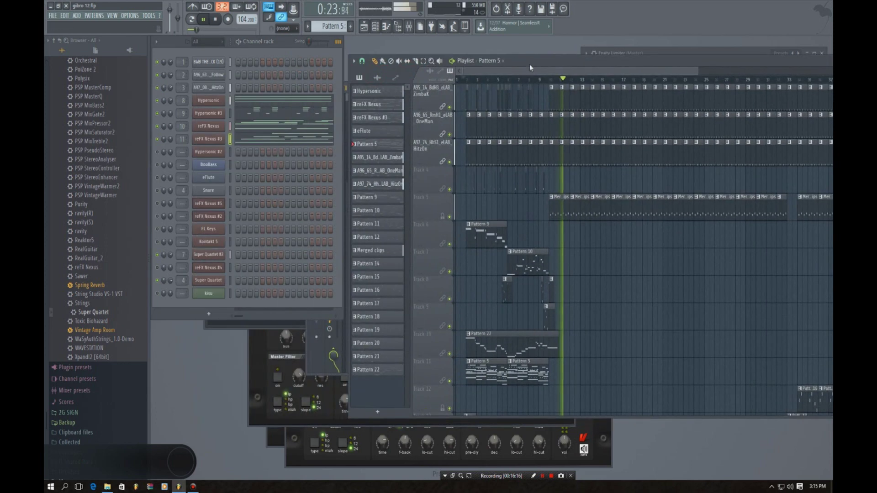
{"action": "left_click", "coordinate": [471, 81]}
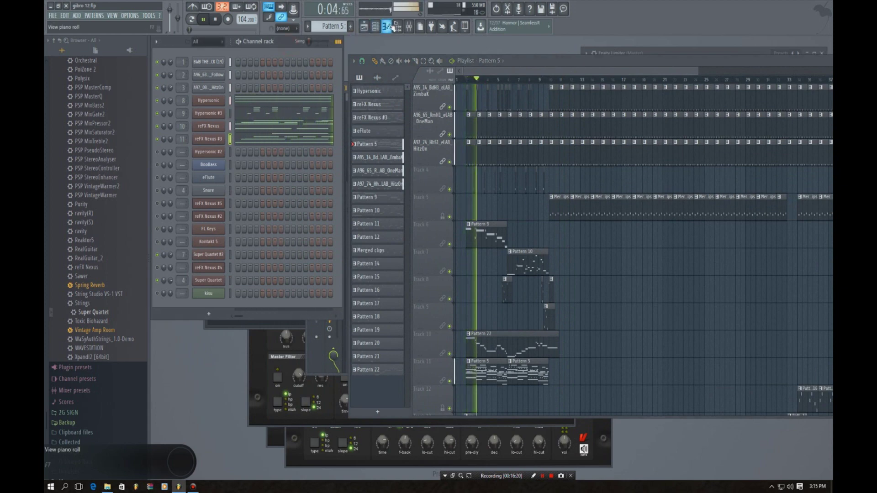
{"action": "left_click", "coordinate": [222, 20]}
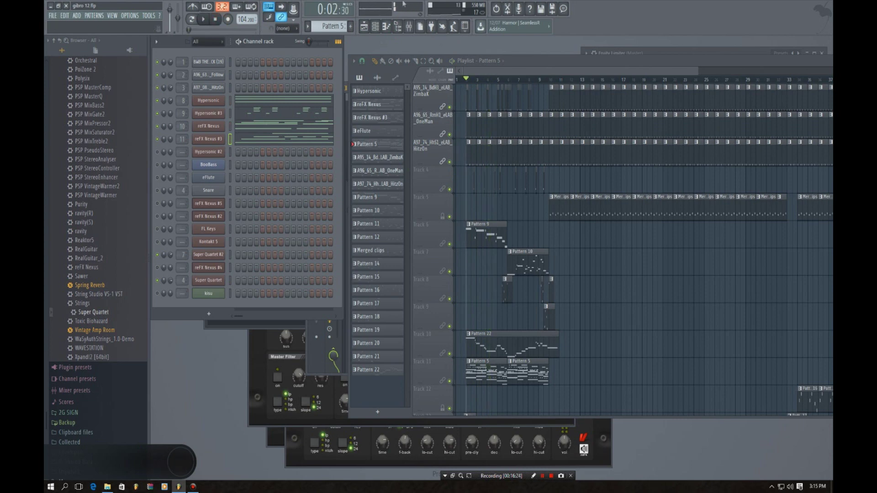
Open the mixer, move it clear of the channel rack, and start playback
{"action": "left_click", "coordinate": [409, 26]}
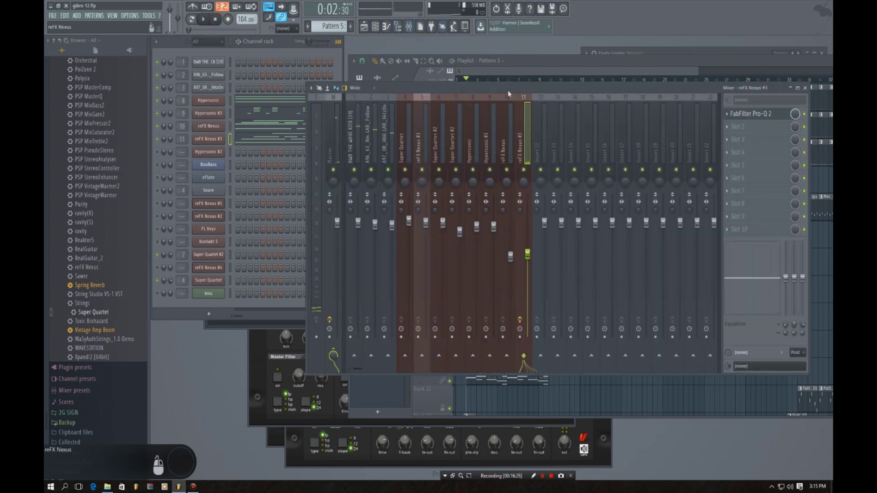
{"action": "left_click_drag", "start_coordinate": [508, 95], "coordinate": [639, 66]}
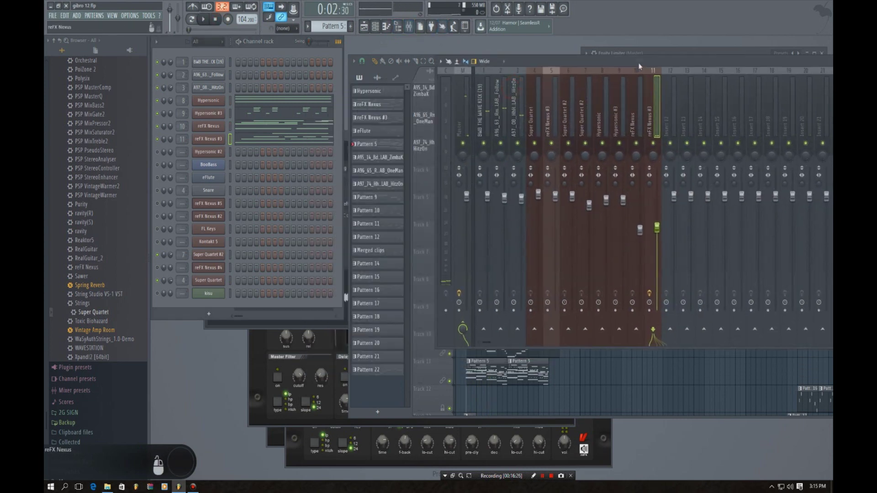
{"action": "left_click", "coordinate": [202, 21]}
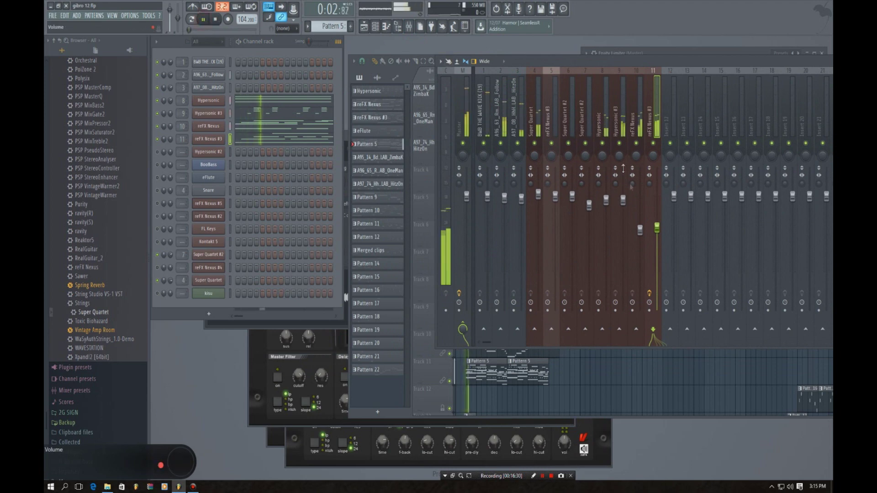
Lower the faders of mixer tracks 9 and 10, set track 11 to about -6.2 dB, nudge track 8 up, and stop playback
{"action": "left_click_drag", "start_coordinate": [623, 200], "coordinate": [640, 224]}
{"action": "left_click_drag", "start_coordinate": [640, 179], "coordinate": [640, 274]}
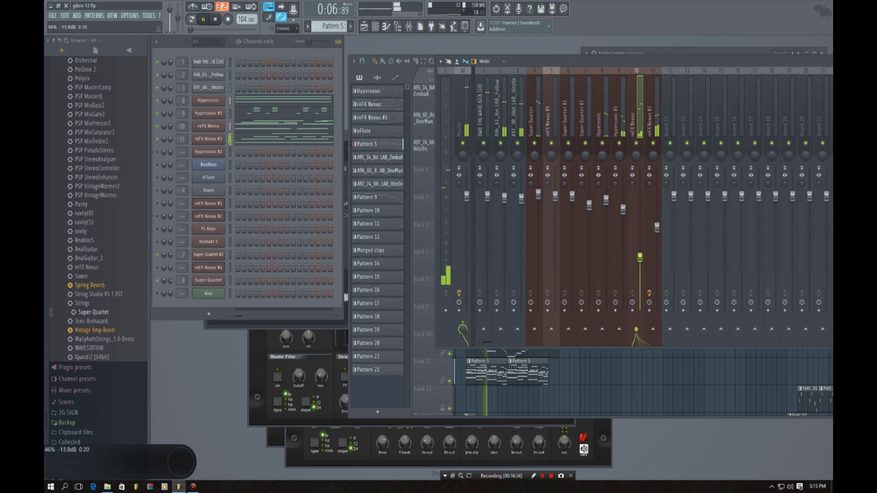
{"action": "left_click_drag", "start_coordinate": [657, 227], "coordinate": [656, 258]}
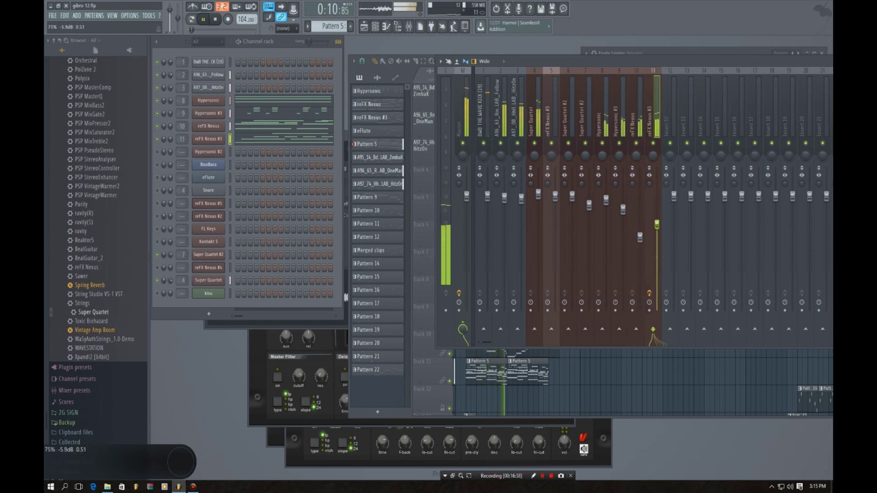
{"action": "left_click_drag", "start_coordinate": [659, 226], "coordinate": [659, 227]}
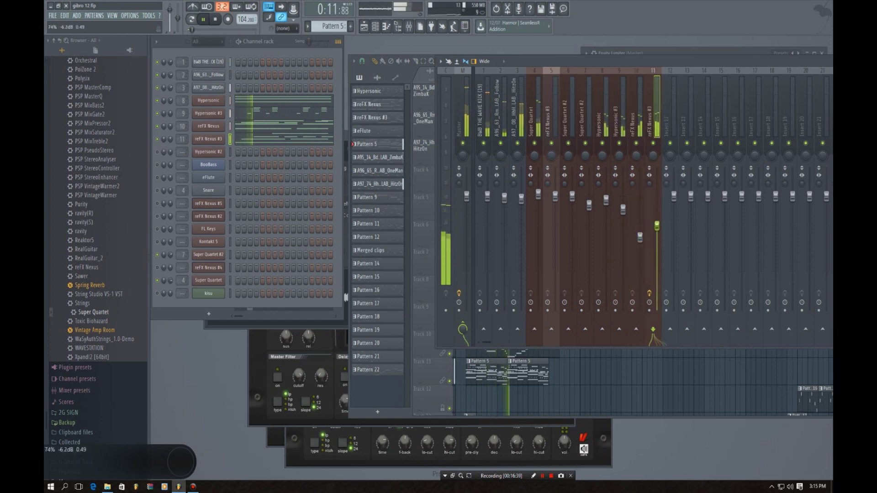
{"action": "left_click", "coordinate": [606, 200]}
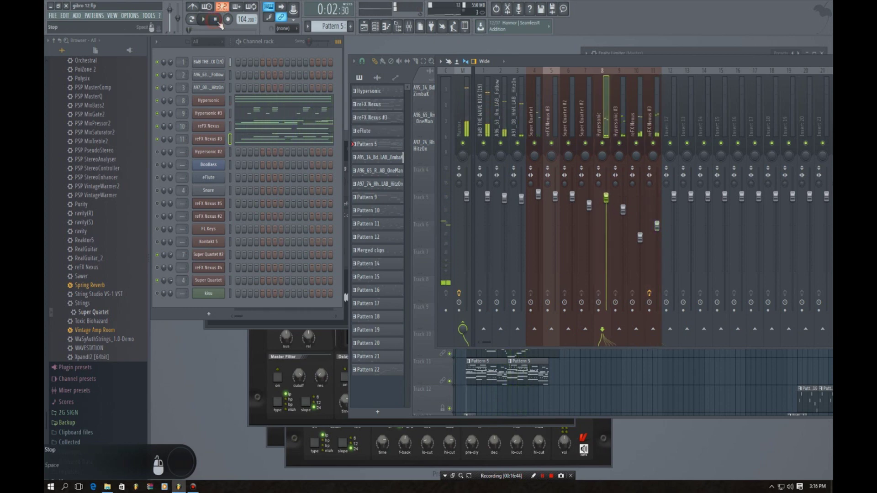
Return to the playlist, open the Pattern 9 clip on track 6 in the piano roll, and close the piano roll
{"action": "left_click", "coordinate": [369, 28]}
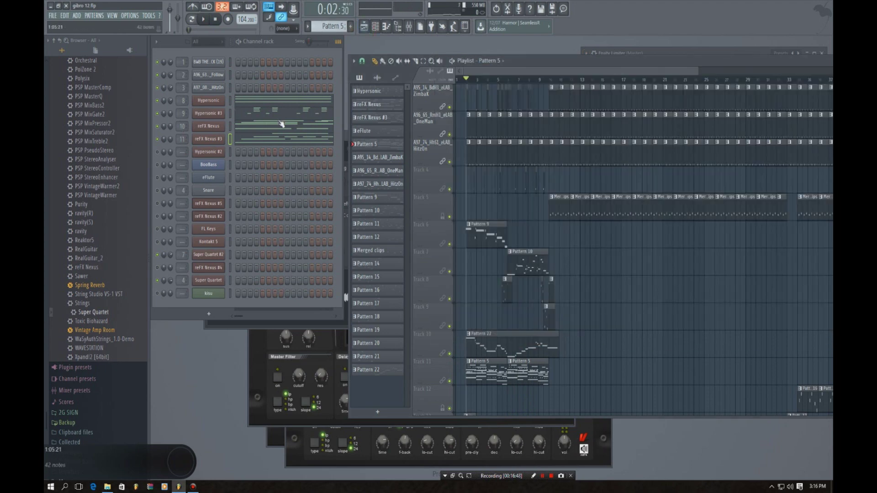
{"action": "scroll", "coordinate": [538, 282], "scroll_direction": "down", "scroll_amount": 3}
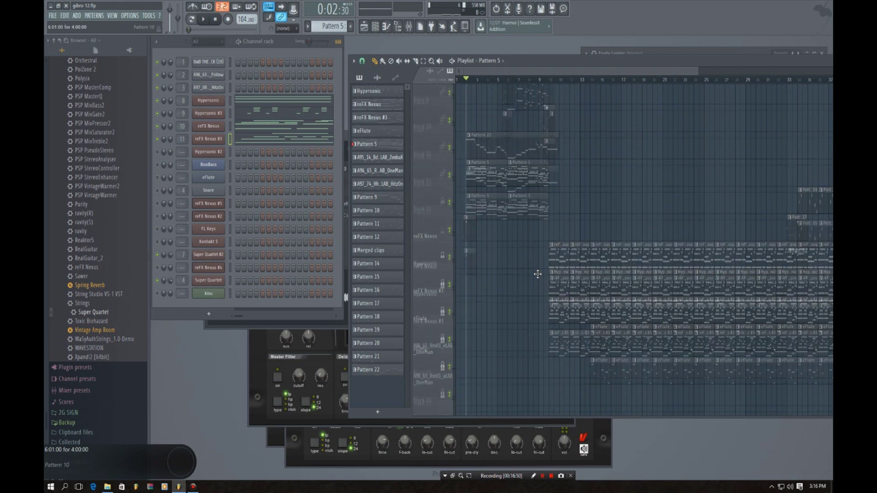
{"action": "scroll", "coordinate": [538, 274], "scroll_direction": "up", "scroll_amount": 1}
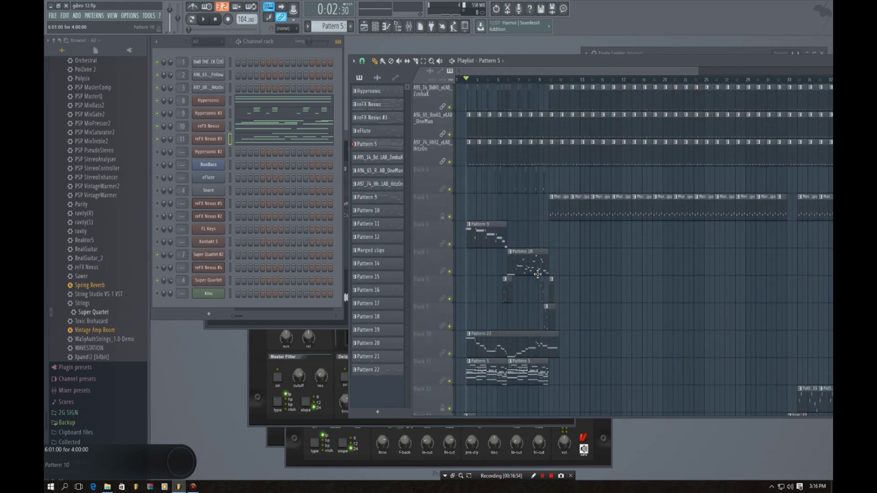
{"action": "double_click", "coordinate": [483, 235]}
{"action": "left_click", "coordinate": [828, 41]}
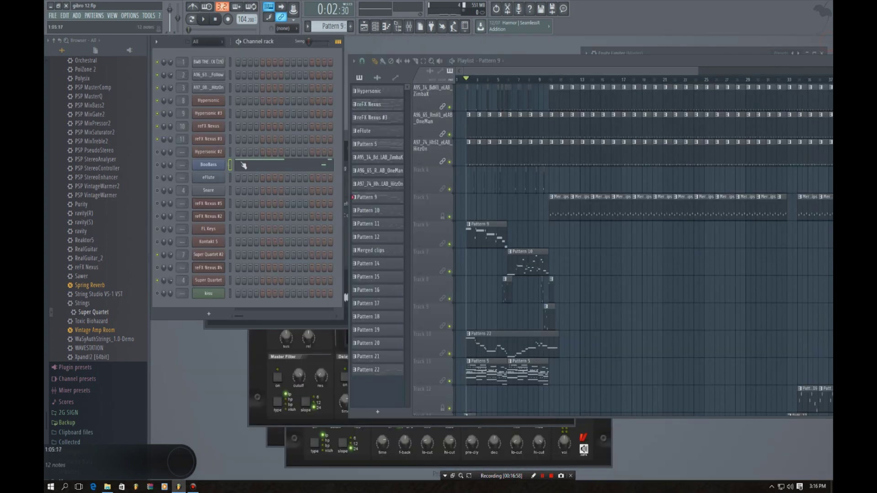
Open the BooBass channel's plugin window to check its settings, and close it
{"action": "left_click", "coordinate": [204, 165]}
{"action": "left_click", "coordinate": [285, 45]}
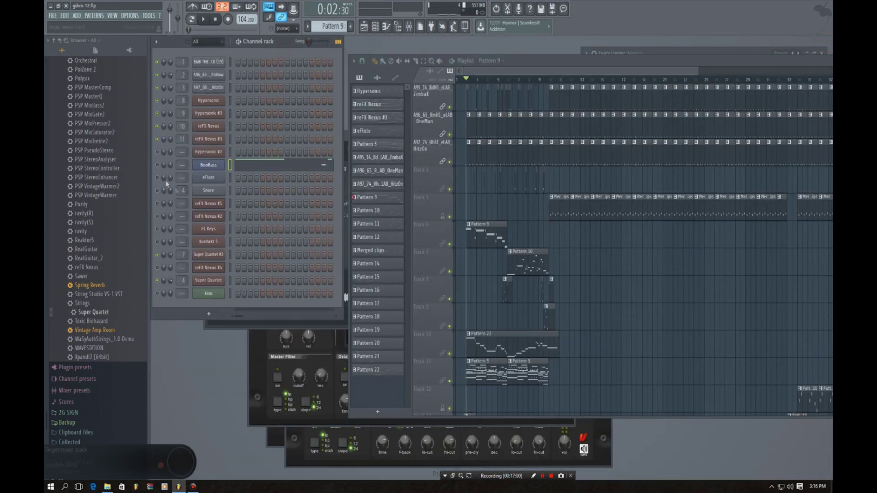
{"action": "left_click", "coordinate": [205, 166]}
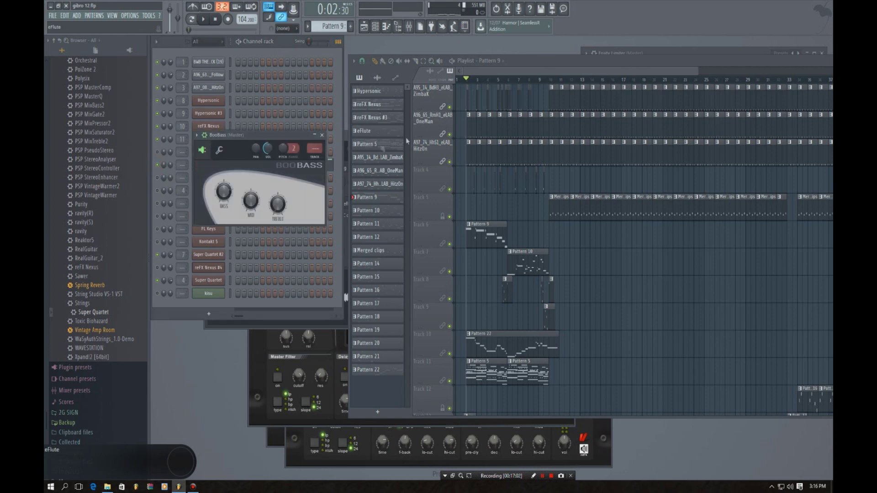
{"action": "left_click", "coordinate": [321, 135]}
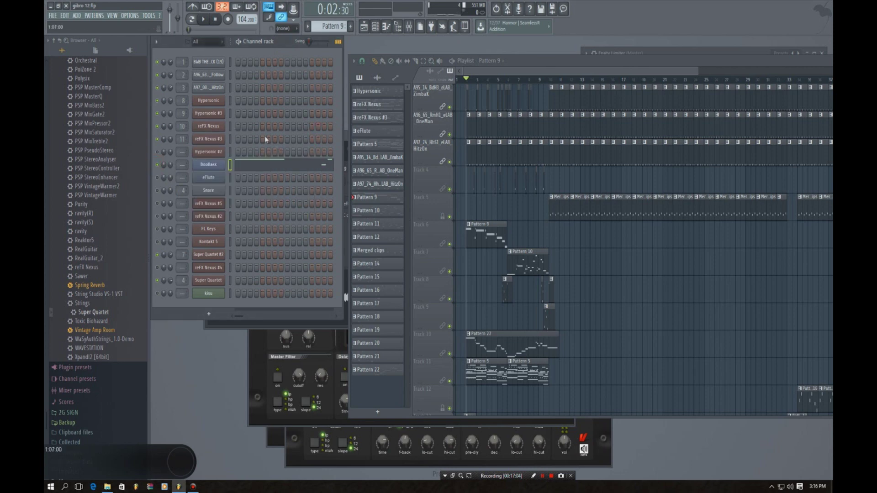
Play Pattern 9 on its own in pattern mode, view the BooBass notes in the piano roll, and close the piano roll
{"action": "left_click", "coordinate": [203, 19]}
{"action": "left_click", "coordinate": [216, 19]}
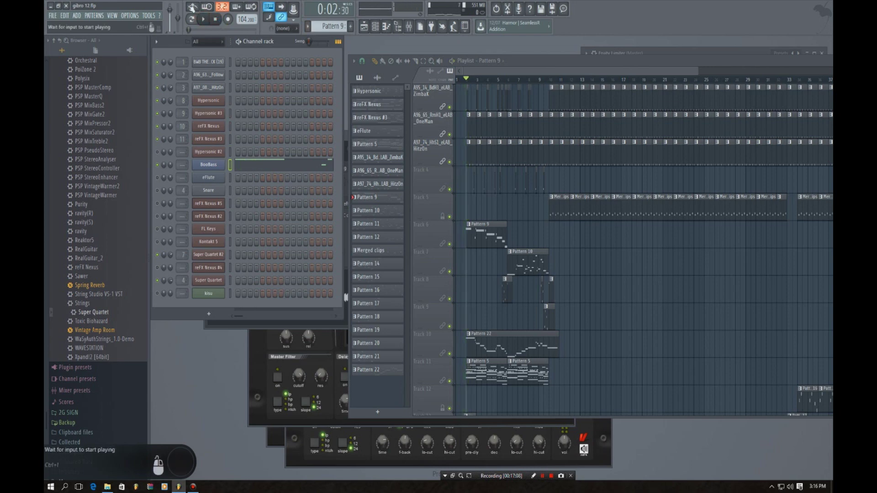
{"action": "left_click", "coordinate": [204, 20]}
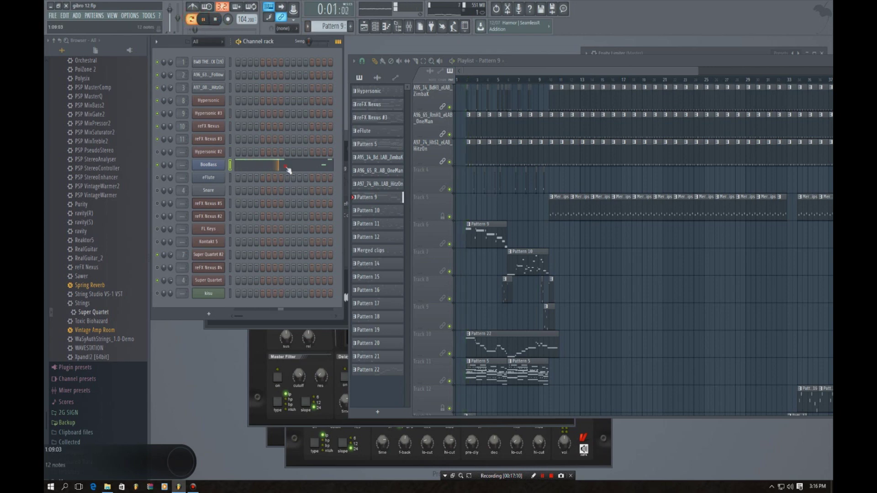
{"action": "left_click", "coordinate": [287, 170]}
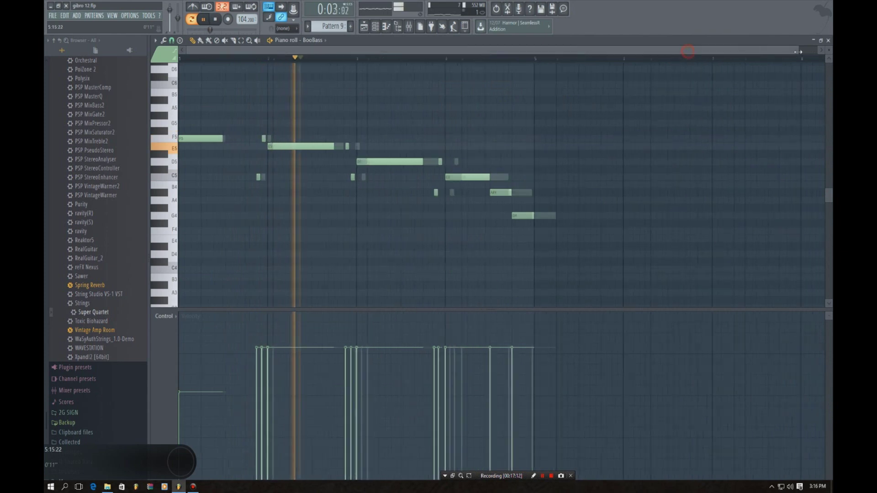
{"action": "left_click", "coordinate": [826, 41]}
Check the BooBass plugin window while Pattern 9 plays, close it, and stop playback
{"action": "left_click", "coordinate": [204, 164]}
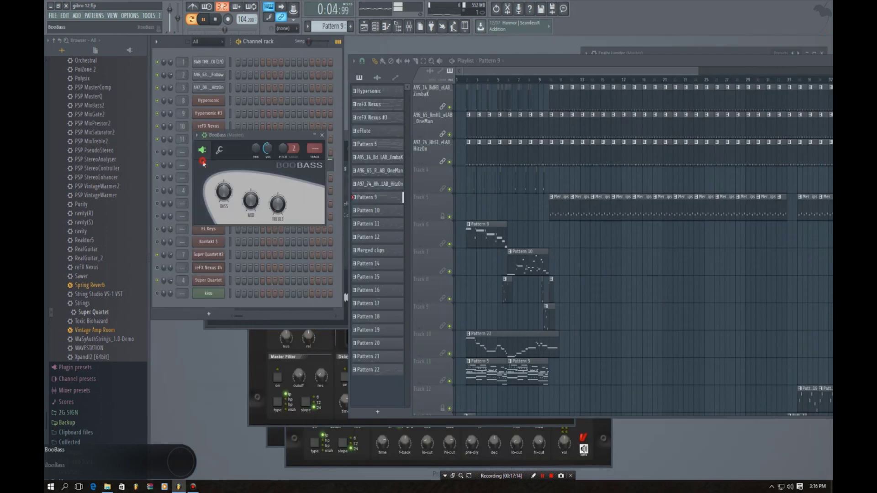
{"action": "left_click", "coordinate": [285, 45]}
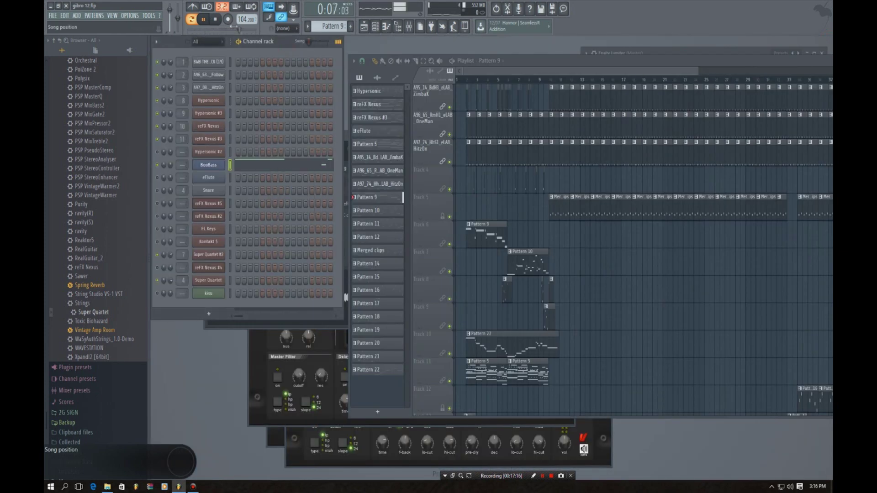
{"action": "left_click", "coordinate": [212, 166]}
{"action": "left_click", "coordinate": [322, 135]}
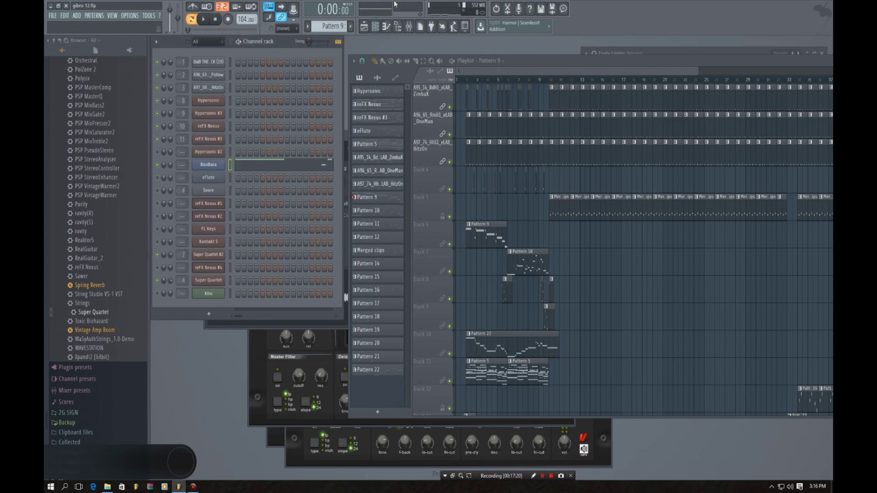
Open the mixer, move it closer to the channel rack, and route the BooBass channel to mixer track 12
{"action": "left_click", "coordinate": [410, 28]}
{"action": "left_click_drag", "start_coordinate": [634, 59], "coordinate": [467, 69]}
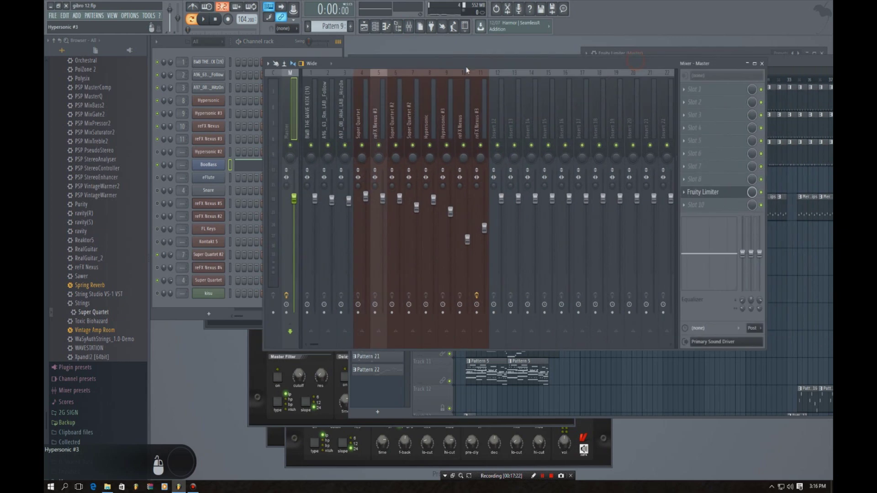
{"action": "right_click", "coordinate": [492, 134]}
{"action": "mouse_move", "coordinate": [550, 141]}
{"action": "left_click", "coordinate": [600, 142]}
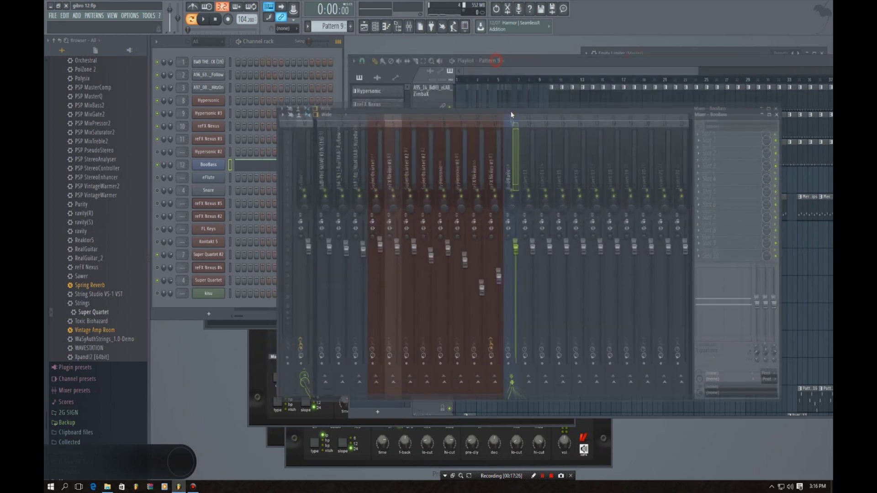
Return to the playlist in song mode and set the playback position near bar 2
{"action": "left_click", "coordinate": [510, 60]}
{"action": "left_click", "coordinate": [462, 80]}
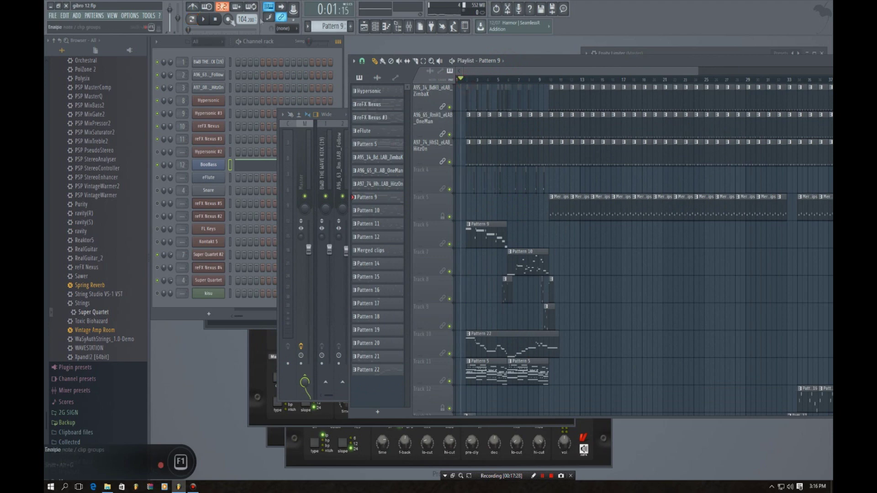
{"action": "left_click", "coordinate": [283, 42]}
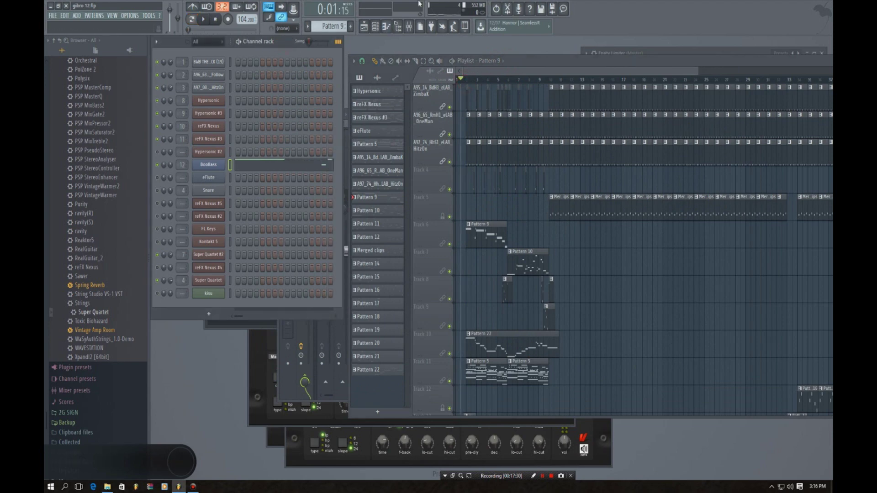
{"action": "left_click", "coordinate": [472, 81]}
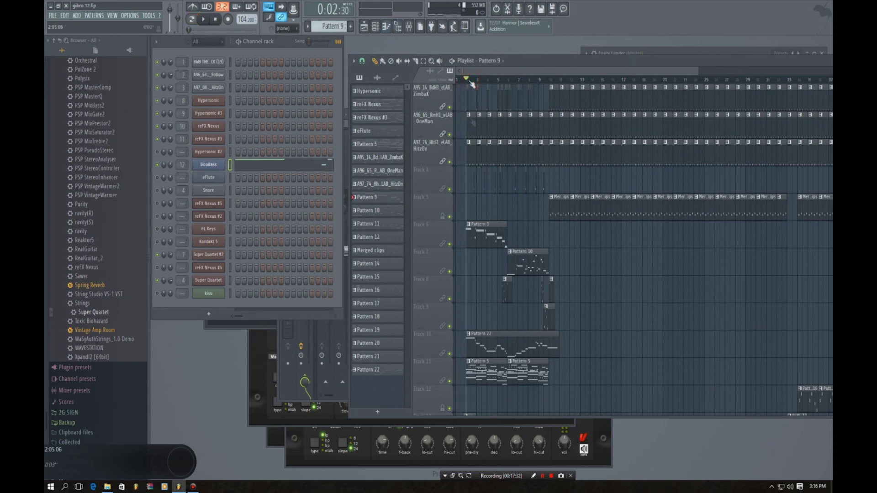
Start song playback and lower the BooBass fader on mixer track 12 to about -1.7 dB
{"action": "left_click", "coordinate": [207, 21]}
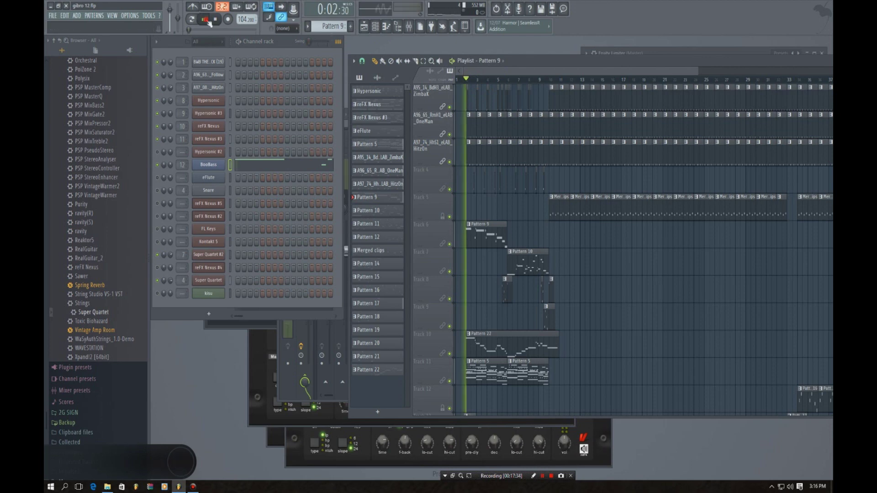
{"action": "left_click", "coordinate": [408, 26]}
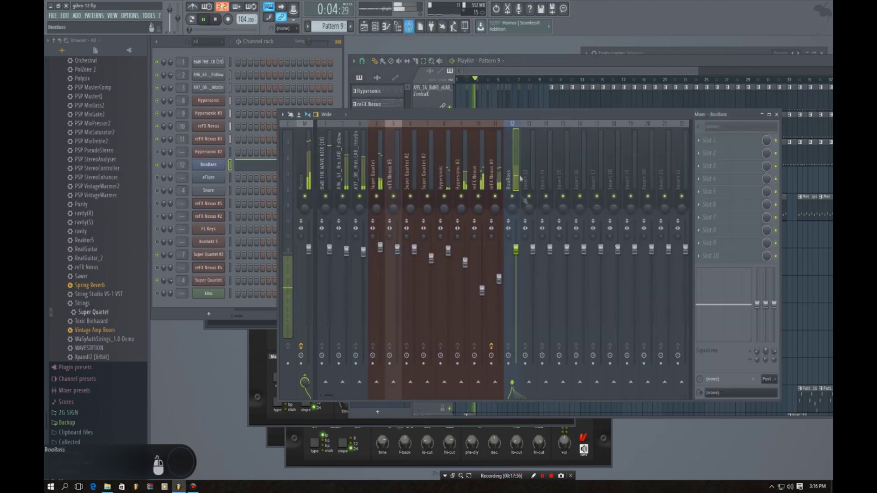
{"action": "left_click_drag", "start_coordinate": [520, 250], "coordinate": [521, 259]}
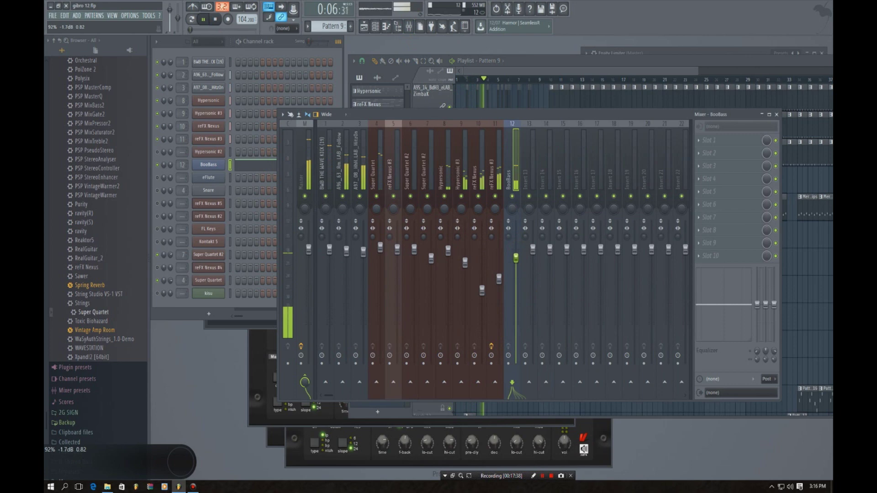
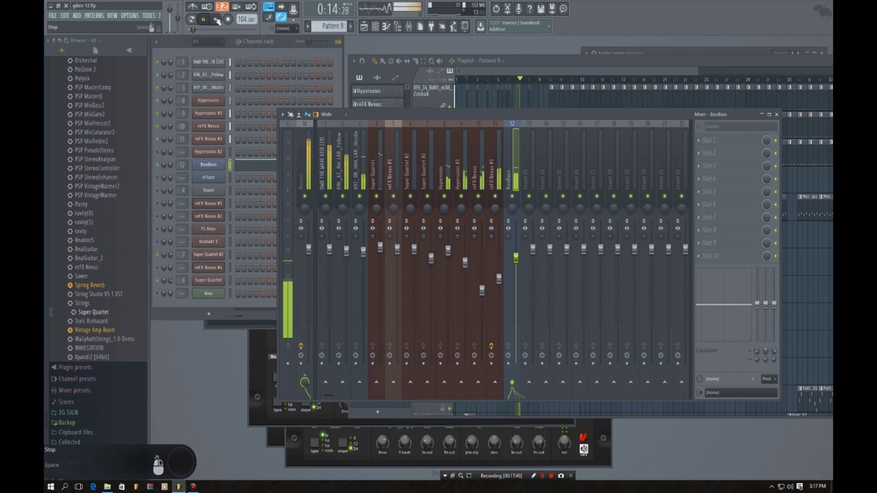
Stop playback and load RBass Stereo into the first effect slot of the BooBass mixer track
{"action": "left_click", "coordinate": [216, 19]}
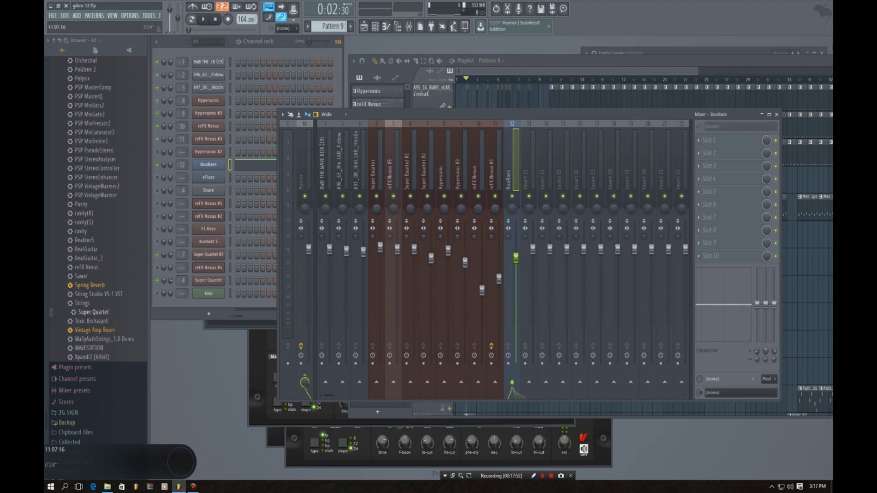
{"action": "left_click", "coordinate": [701, 142]}
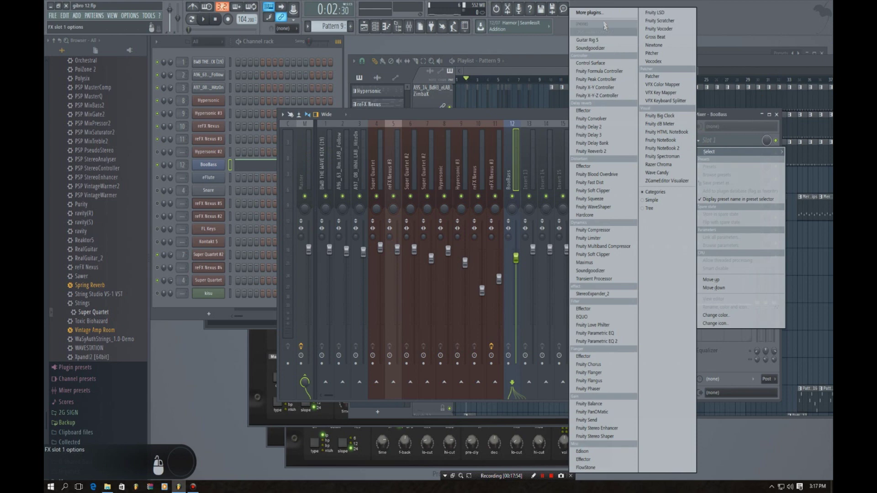
{"action": "left_click", "coordinate": [594, 13]}
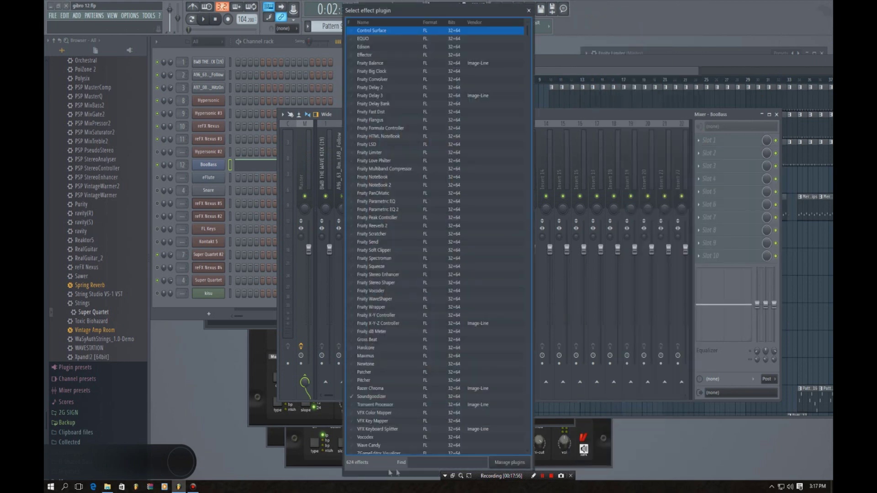
{"action": "type", "text": "R"}
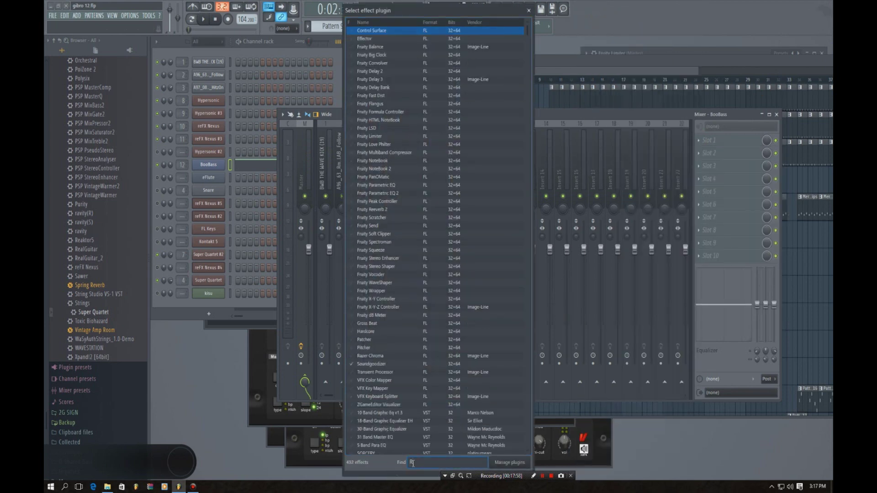
{"action": "type", "text": "b"}
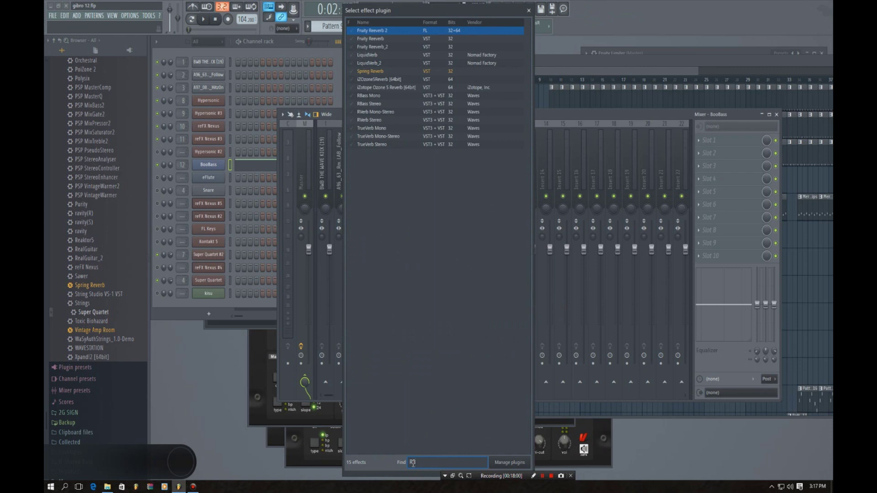
{"action": "double_click", "coordinate": [380, 105]}
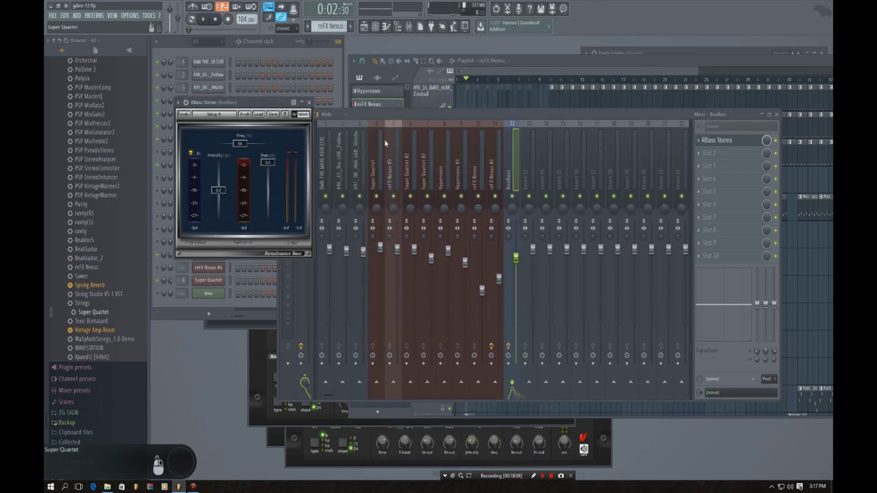
Play the song from bar 2 with the mixer and the BooBass track's RBass Stereo effect open
{"action": "left_click_drag", "start_coordinate": [221, 105], "coordinate": [727, 91]}
{"action": "left_click", "coordinate": [778, 116]}
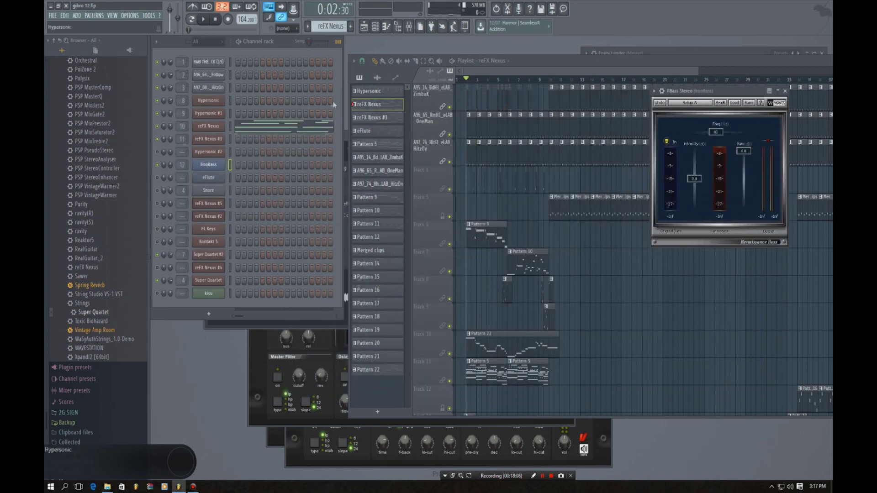
{"action": "left_click", "coordinate": [463, 81]}
{"action": "left_click", "coordinate": [204, 21]}
{"action": "left_click", "coordinate": [409, 26]}
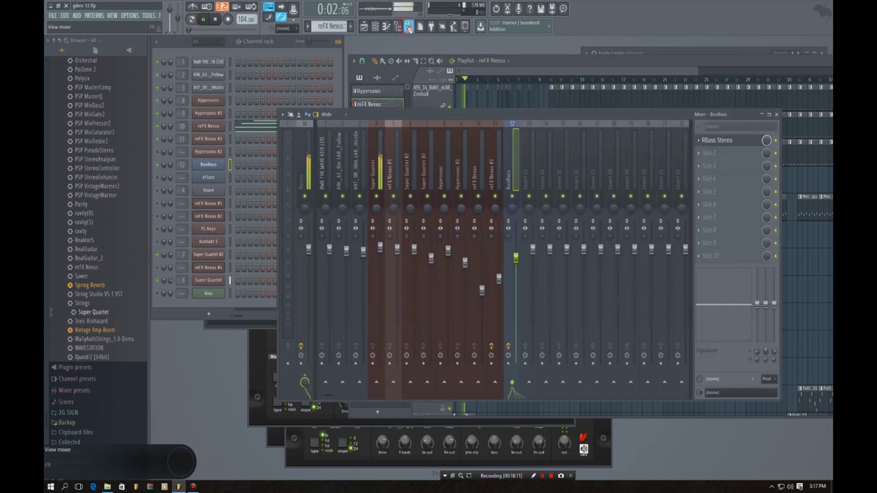
{"action": "left_click", "coordinate": [724, 140]}
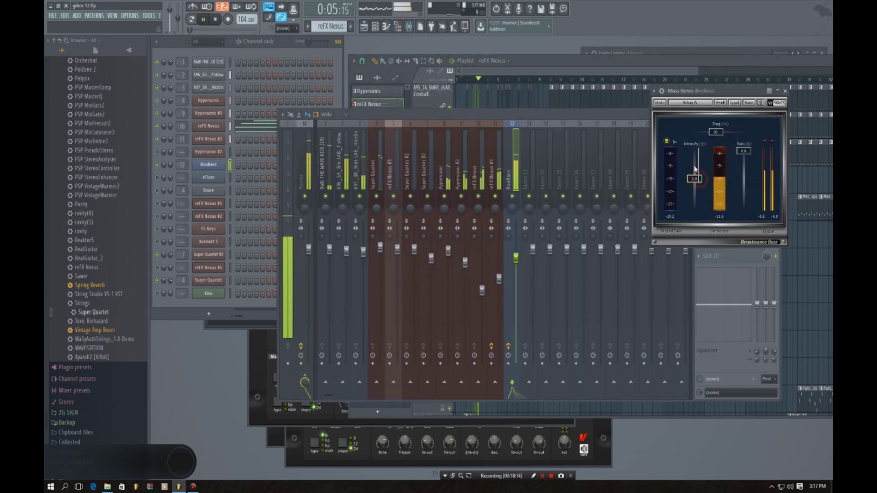
Lower the RBass Stereo intensity and reduce its gain to -5.1 dB while the song plays
{"action": "mouse_move", "coordinate": [693, 181]}
{"action": "left_mouse_down"}
{"action": "mouse_move", "coordinate": [694, 166]}
{"action": "mouse_move", "coordinate": [693, 181]}
{"action": "left_mouse_up"}
{"action": "left_click_drag", "start_coordinate": [743, 151], "coordinate": [744, 162]}
{"action": "left_click_drag", "start_coordinate": [733, 91], "coordinate": [607, 102]}
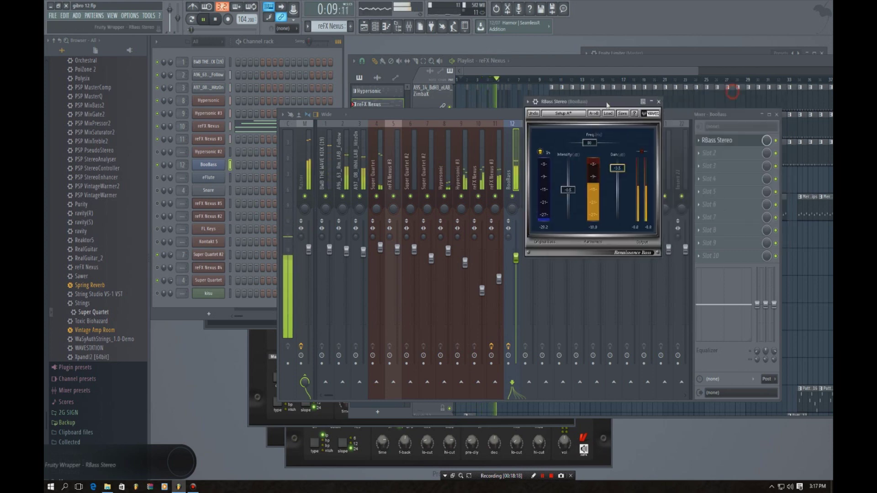
{"action": "left_click_drag", "start_coordinate": [568, 190], "coordinate": [568, 191]}
{"action": "left_click_drag", "start_coordinate": [617, 167], "coordinate": [617, 170]}
{"action": "mouse_move", "coordinate": [568, 191]}
{"action": "left_mouse_down"}
{"action": "mouse_move", "coordinate": [568, 163]}
{"action": "mouse_move", "coordinate": [567, 216]}
{"action": "mouse_move", "coordinate": [567, 192]}
{"action": "left_mouse_up"}
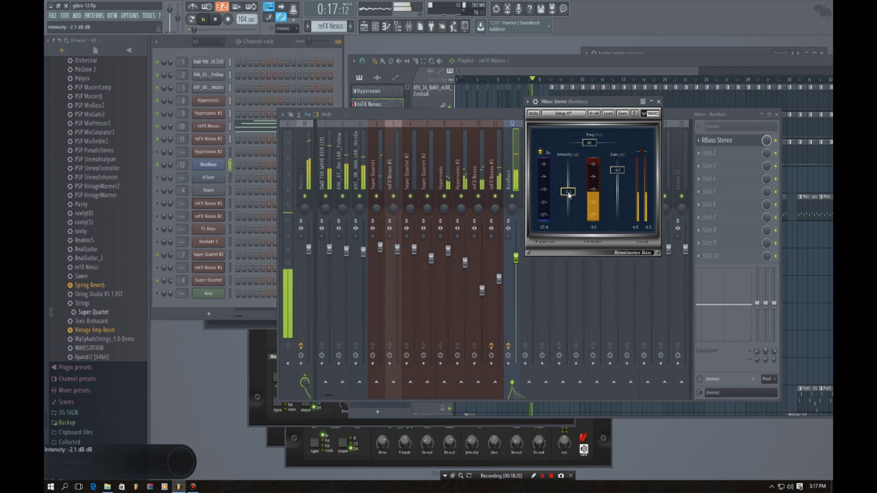
{"action": "left_click_drag", "start_coordinate": [618, 170], "coordinate": [622, 174]}
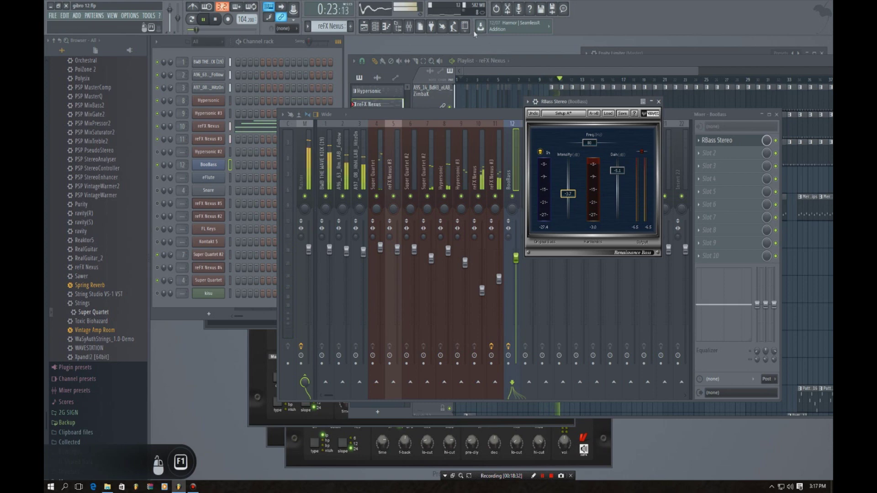
Replay the song from bar 2, set the BooBass track's RBass Stereo intensity to -1.4 dB, and stop playback
{"action": "left_click", "coordinate": [529, 60]}
{"action": "left_click", "coordinate": [469, 82]}
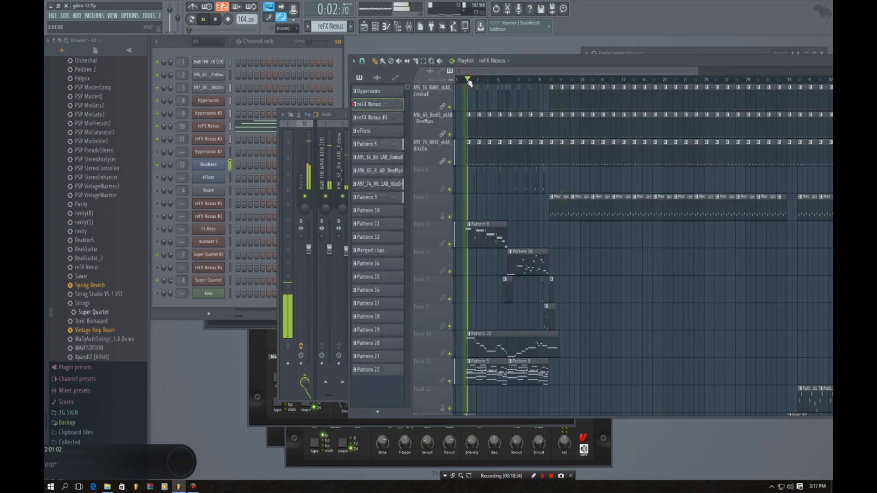
{"action": "left_click", "coordinate": [292, 44]}
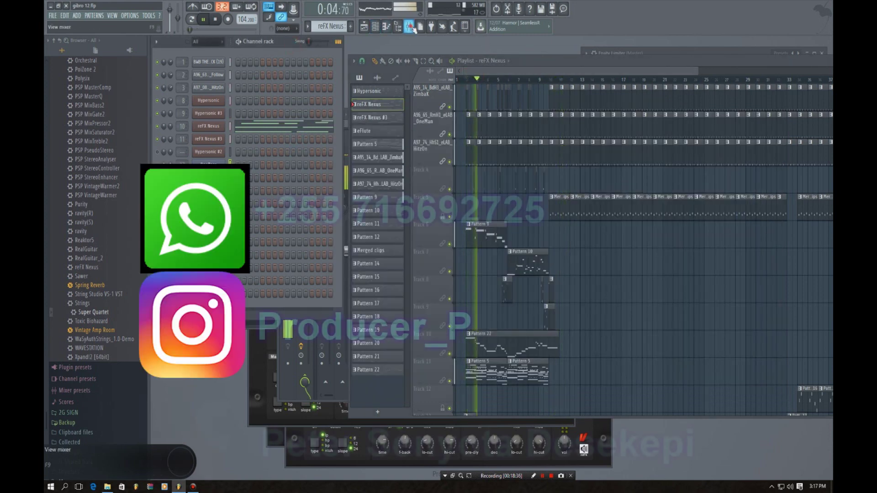
{"action": "left_click", "coordinate": [364, 26]}
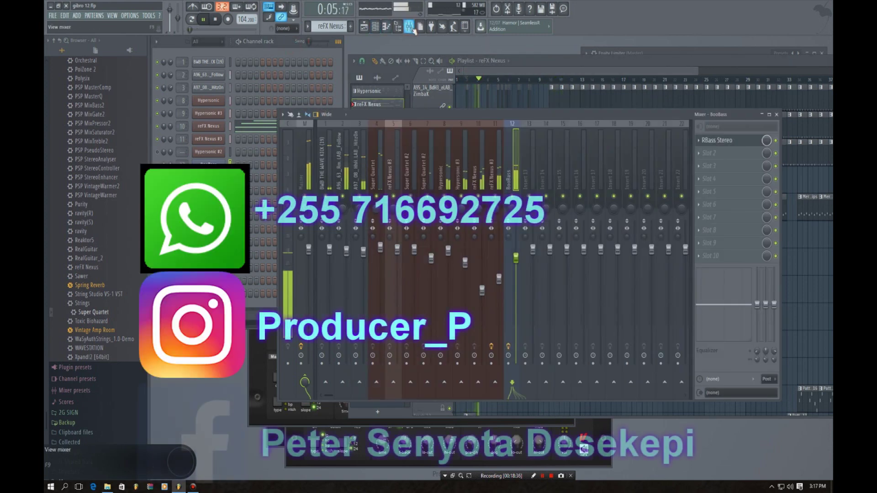
{"action": "left_click", "coordinate": [718, 140]}
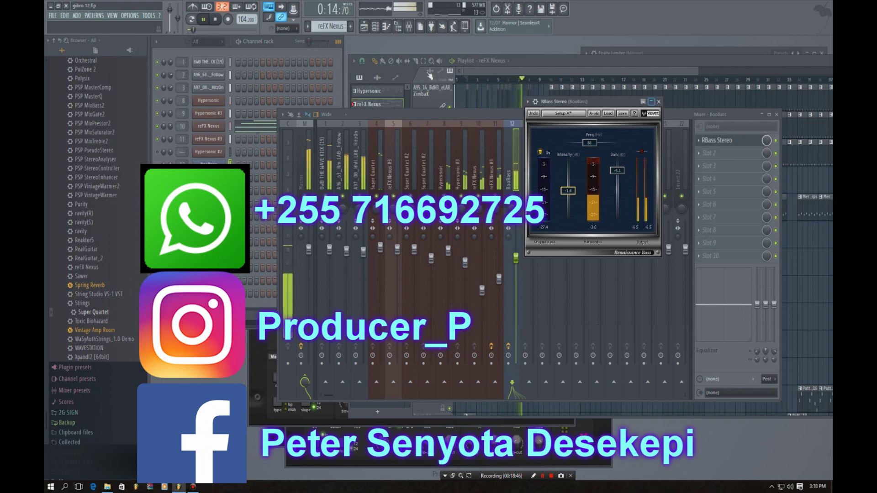
{"action": "key", "text": "space"}
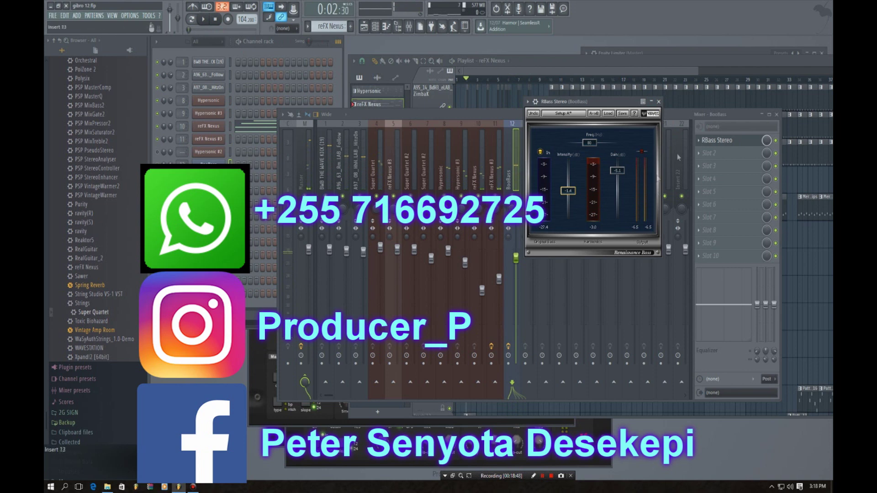
Open the Master track's Fruity Limiter, place it clear of the mixer, and play the song to examine its level graph
{"action": "left_click", "coordinate": [356, 117]}
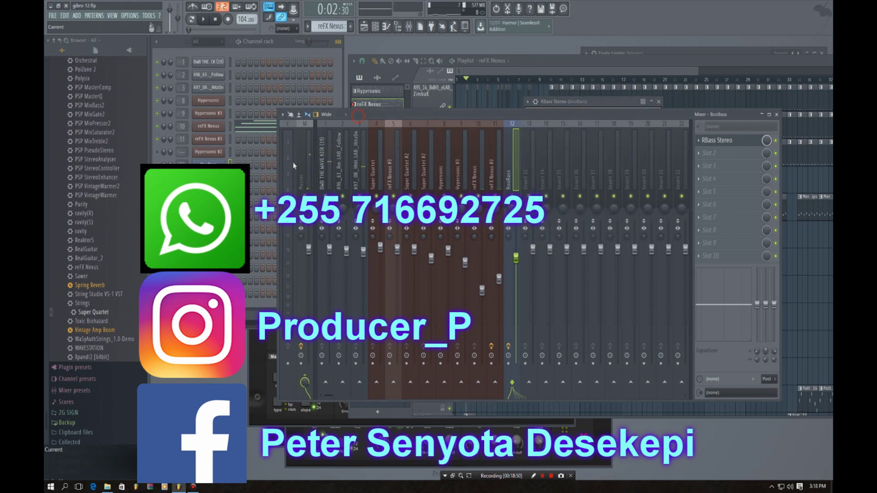
{"action": "left_click", "coordinate": [304, 161]}
{"action": "left_click", "coordinate": [704, 250]}
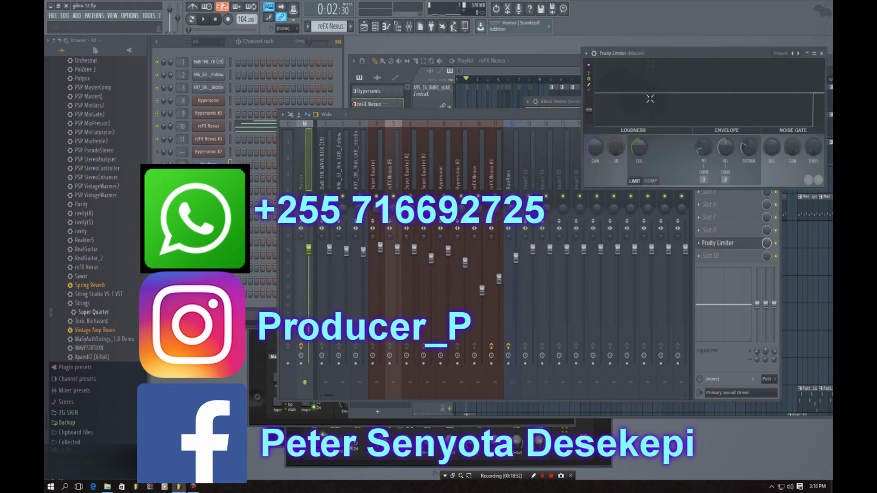
{"action": "left_click_drag", "start_coordinate": [661, 55], "coordinate": [671, 92]}
{"action": "left_click_drag", "start_coordinate": [557, 116], "coordinate": [538, 381]}
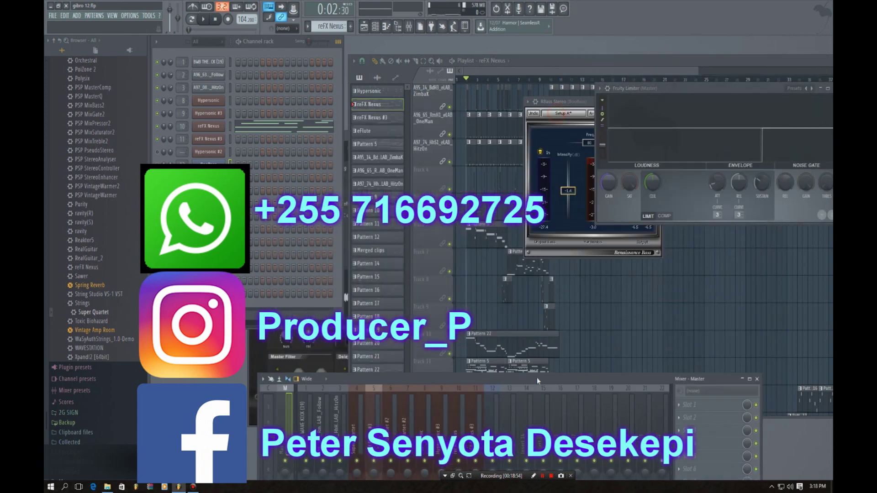
{"action": "left_click_drag", "start_coordinate": [669, 89], "coordinate": [661, 87]}
{"action": "key", "text": "space"}
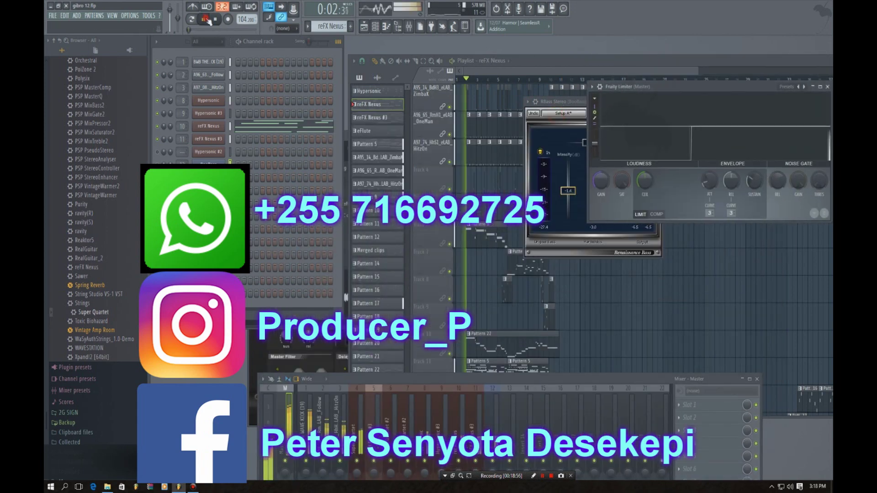
{"action": "left_click_drag", "start_coordinate": [717, 88], "coordinate": [628, 75]}
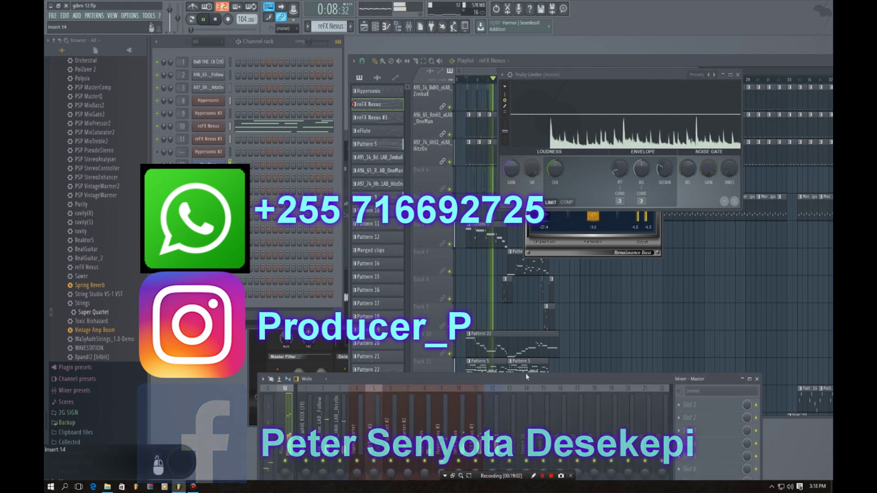
Lower the volume of the BWB THE WAVE KICK (19) mixer track slightly during playback, and stop the song
{"action": "left_click_drag", "start_coordinate": [533, 387], "coordinate": [526, 281]}
{"action": "left_click", "coordinate": [292, 319]}
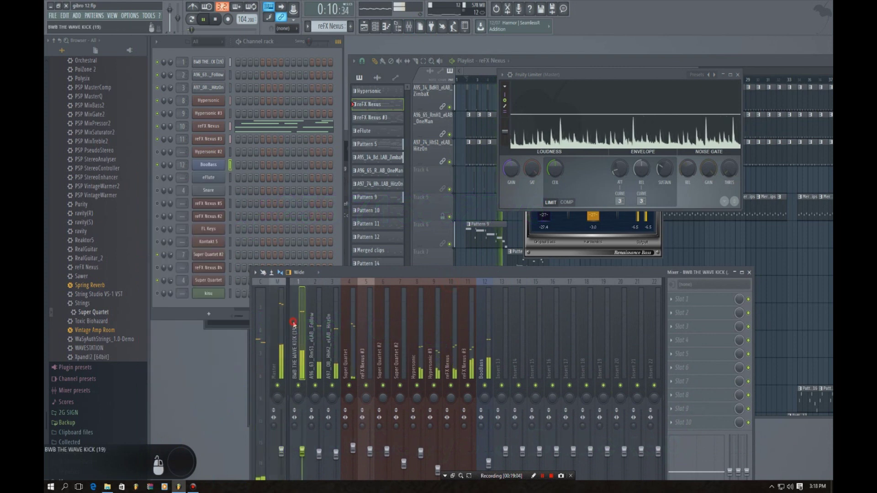
{"action": "left_click_drag", "start_coordinate": [388, 274], "coordinate": [366, 155]}
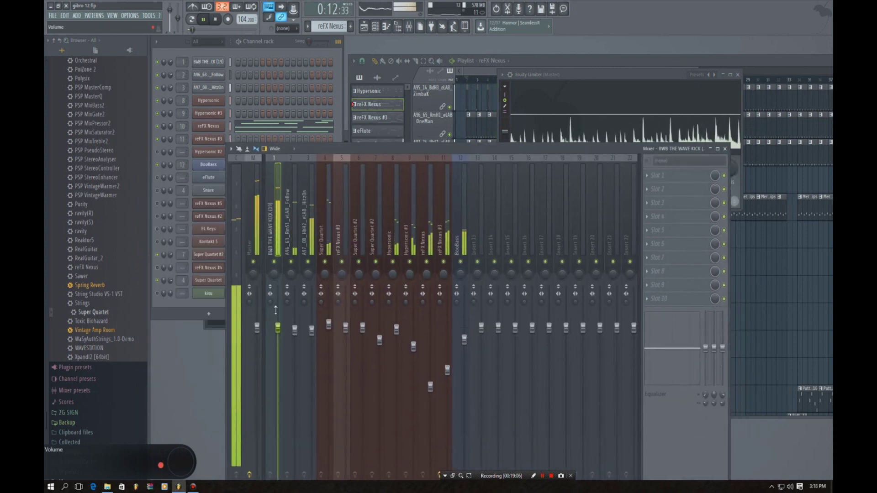
{"action": "left_click_drag", "start_coordinate": [277, 330], "coordinate": [278, 332]}
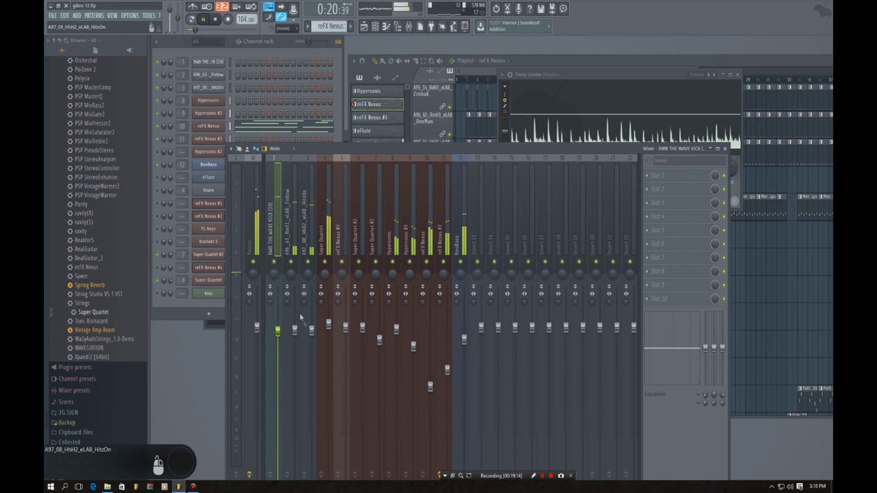
{"action": "left_click", "coordinate": [215, 19]}
Solo Track 4 in the playlist and start playback
{"action": "left_click", "coordinate": [276, 54]}
{"action": "left_click", "coordinate": [539, 66]}
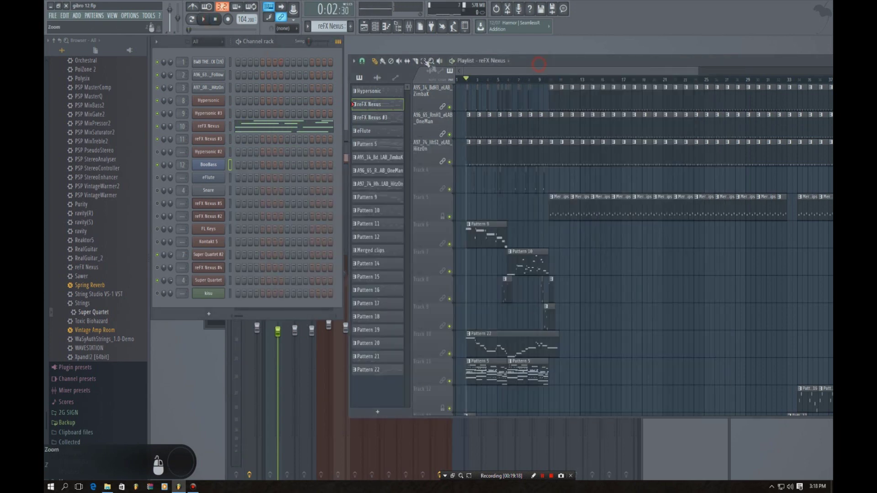
{"action": "left_click", "coordinate": [409, 28]}
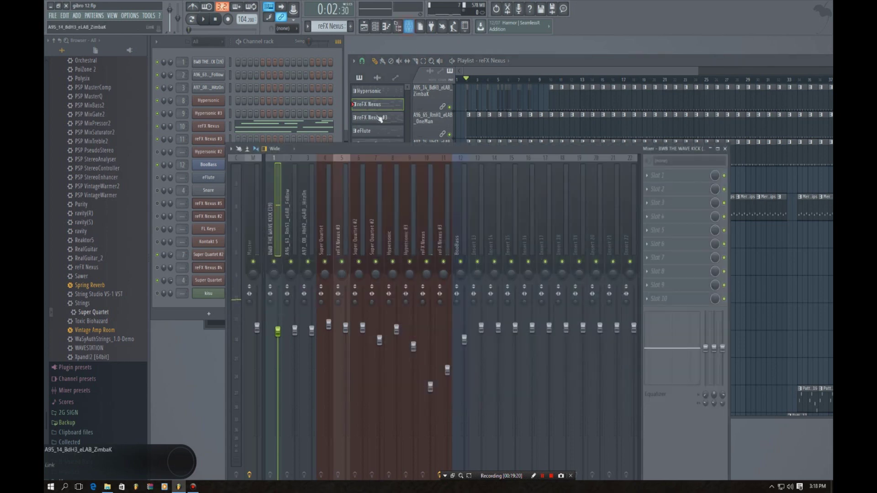
{"action": "left_click", "coordinate": [365, 27]}
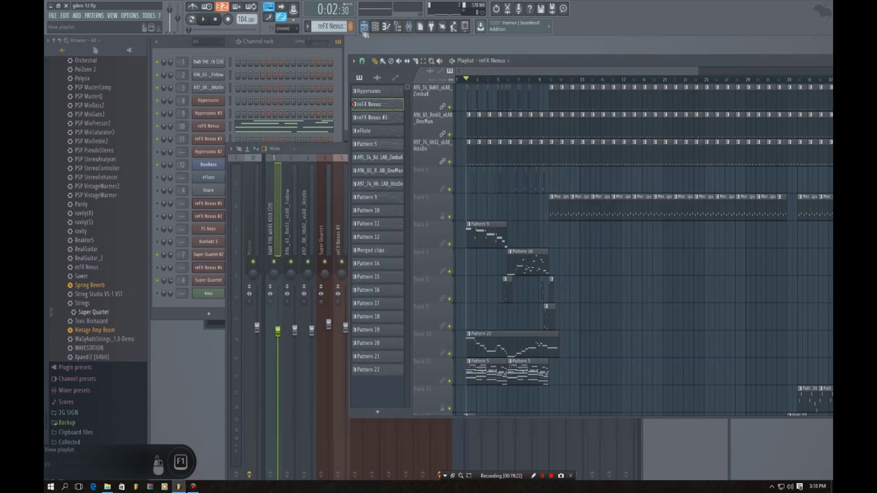
{"action": "left_click", "coordinate": [364, 26]}
{"action": "left_click", "coordinate": [364, 26]}
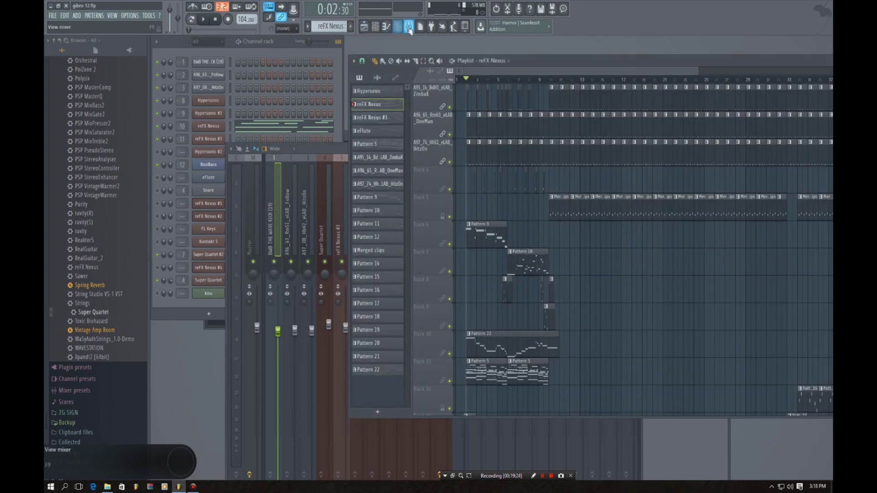
{"action": "right_click", "coordinate": [449, 189]}
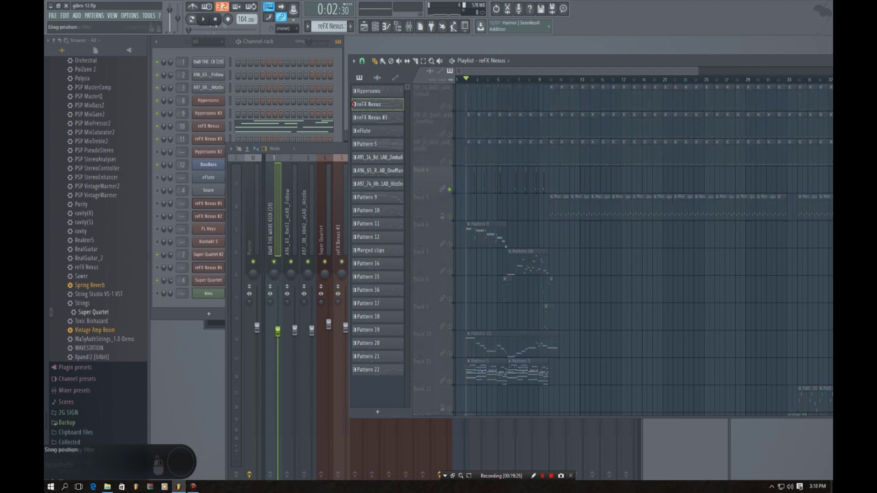
{"action": "left_click", "coordinate": [211, 19]}
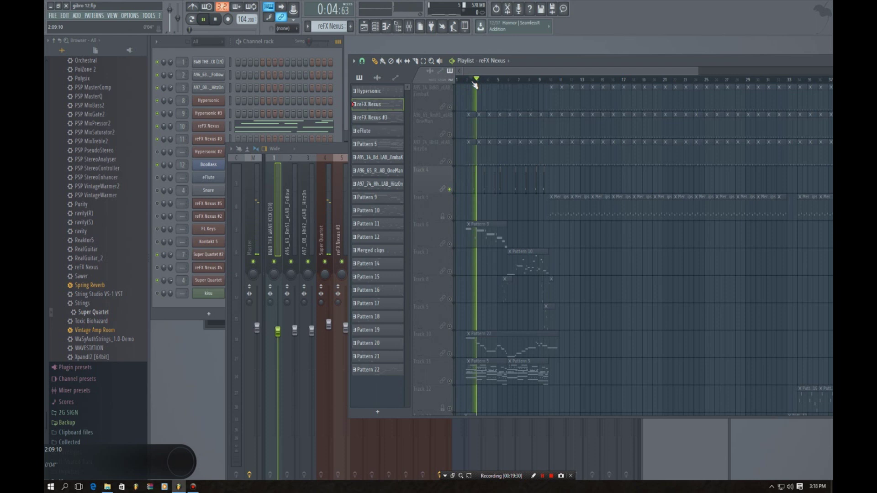
Raise the Super Quartet mixer track's volume slightly, stop playback, and move the mixer window higher
{"action": "left_click", "coordinate": [412, 29]}
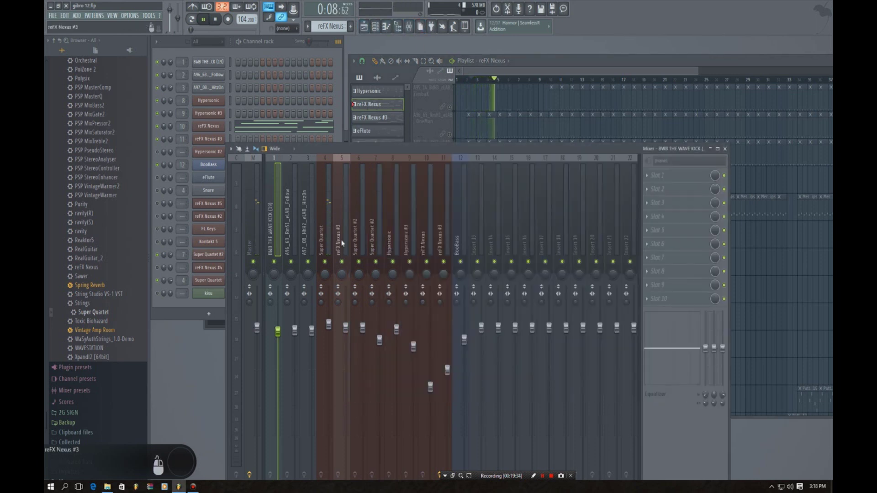
{"action": "left_click", "coordinate": [327, 212]}
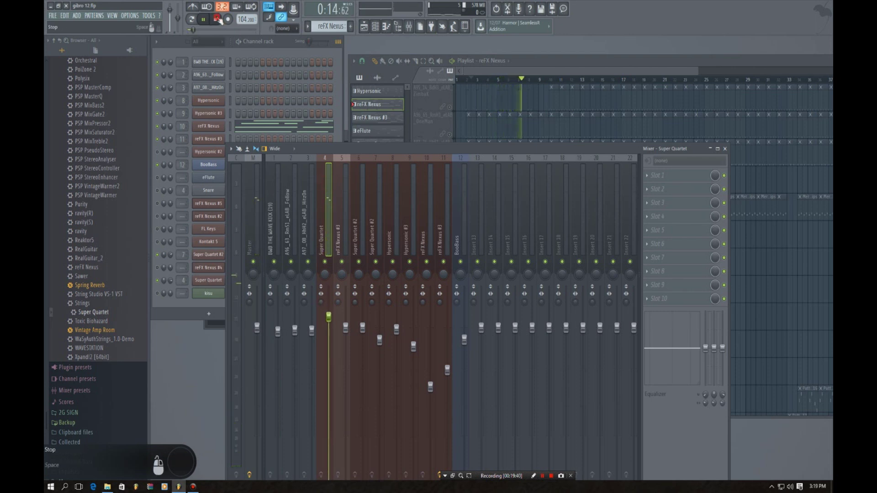
{"action": "left_click_drag", "start_coordinate": [359, 153], "coordinate": [340, 100]}
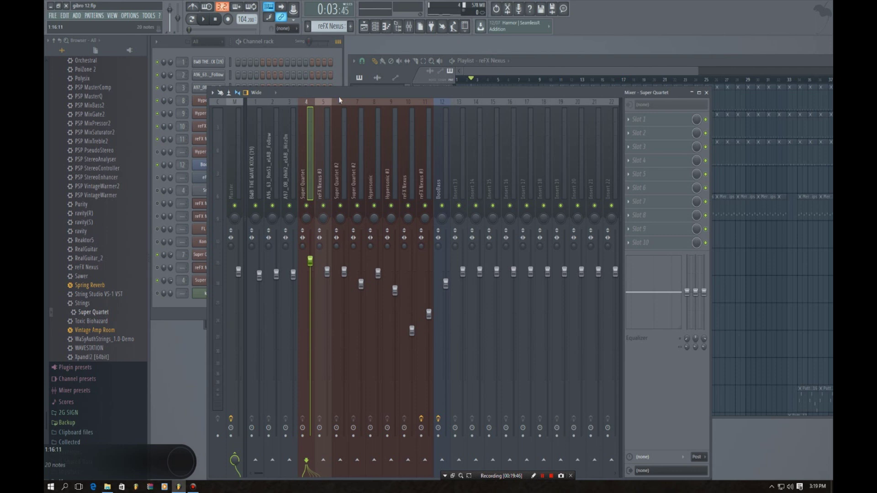
Find the compressors in the effect plugin list with "COM" and load RCompressor Stereo into Super Quartet's first effect slot
{"action": "left_click", "coordinate": [628, 122]}
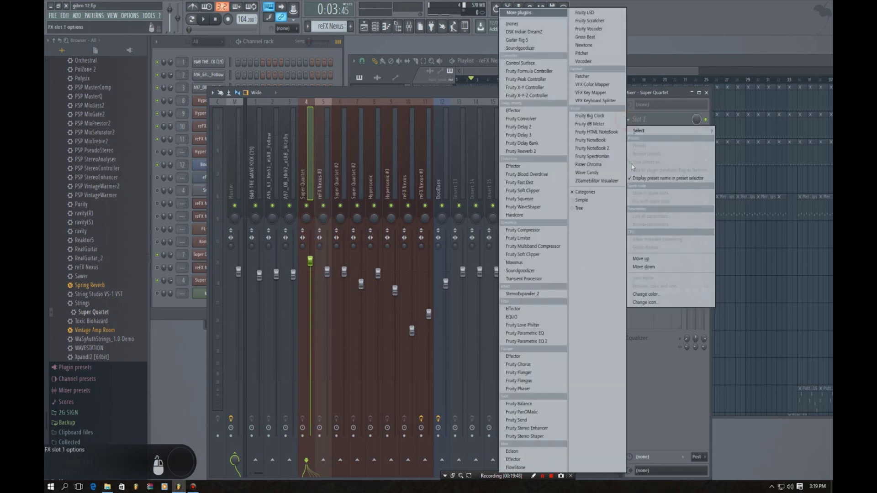
{"action": "left_click", "coordinate": [516, 13]}
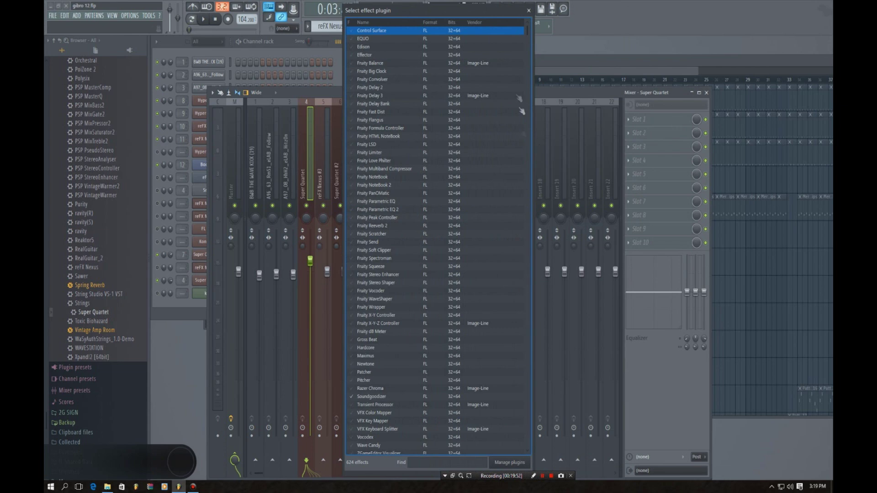
{"action": "scroll", "coordinate": [493, 256], "scroll_direction": "down", "scroll_amount": 10}
{"action": "left_click_drag", "start_coordinate": [526, 86], "coordinate": [527, 347]}
{"action": "scroll", "coordinate": [527, 347], "scroll_direction": "down", "scroll_amount": 8}
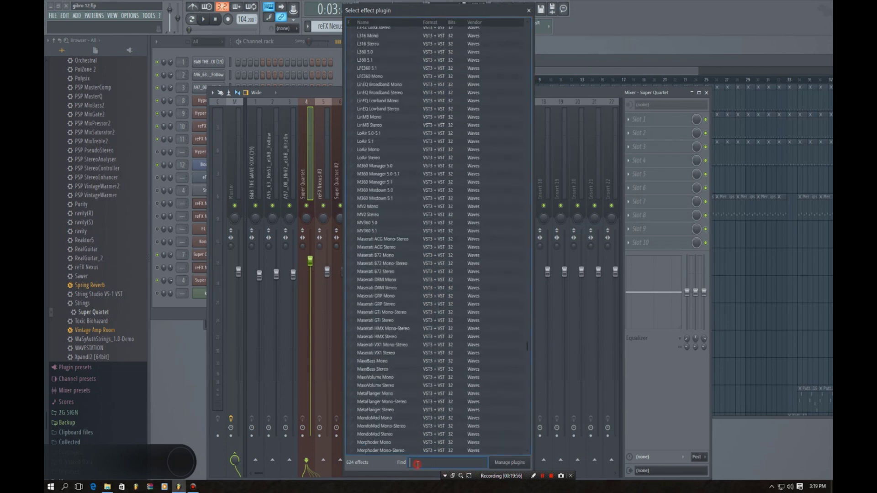
{"action": "type", "text": "c"}
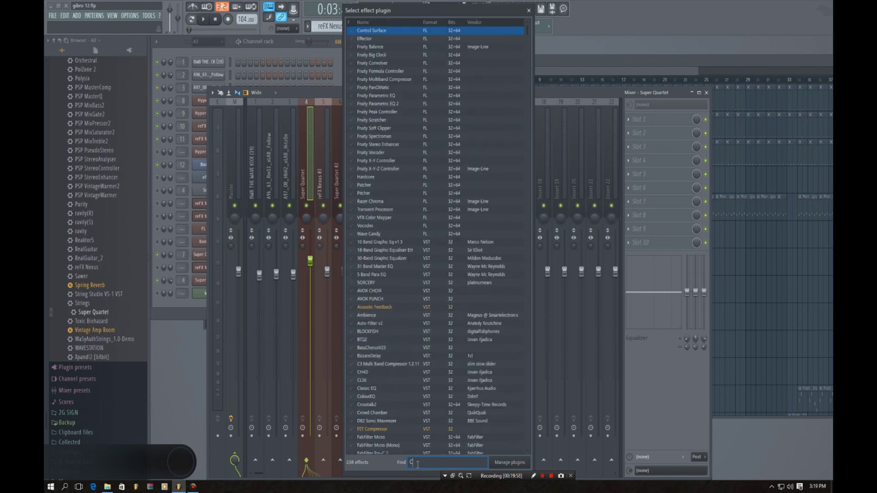
{"action": "type", "text": "om"}
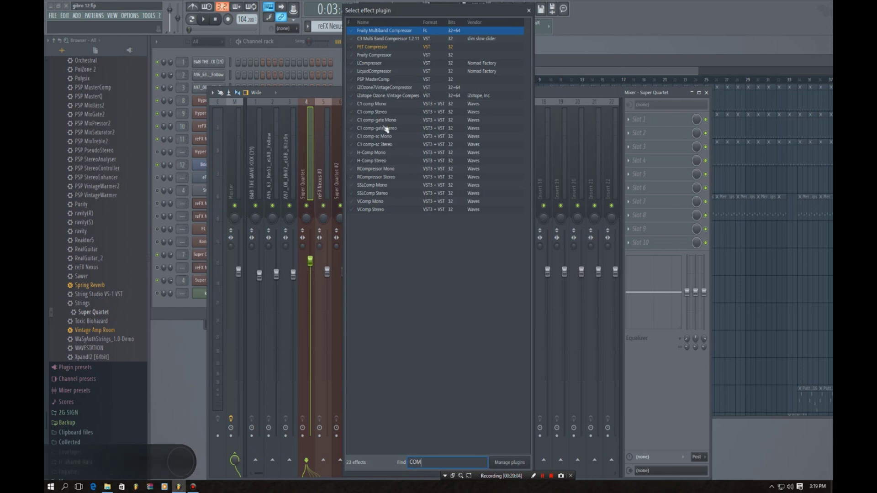
{"action": "left_click", "coordinate": [389, 178]}
Move the RCompressor Stereo window over the playlist and close the mixer
{"action": "left_click_drag", "start_coordinate": [258, 104], "coordinate": [595, 149]}
{"action": "left_click", "coordinate": [657, 147]}
{"action": "left_click", "coordinate": [707, 94]}
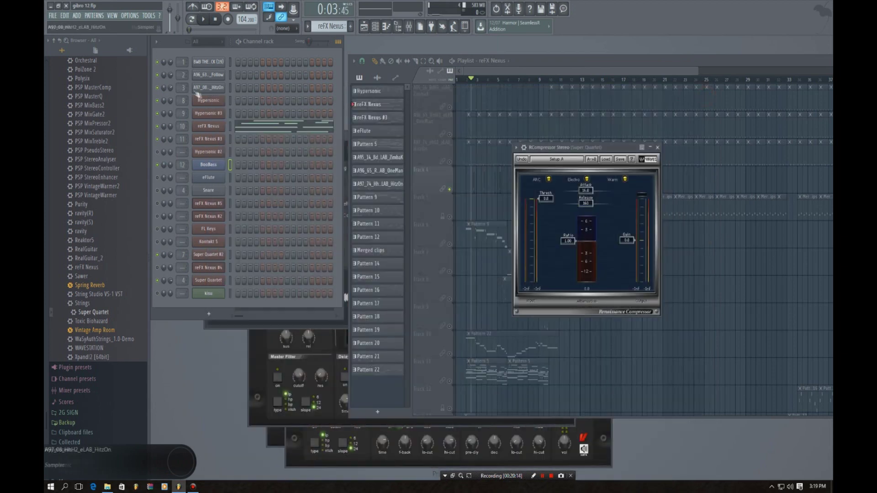
During playback, set the RCompressor threshold to -22.2 dB, the ratio to 2.00 and the gain to 3.2 dB
{"action": "left_click", "coordinate": [204, 19]}
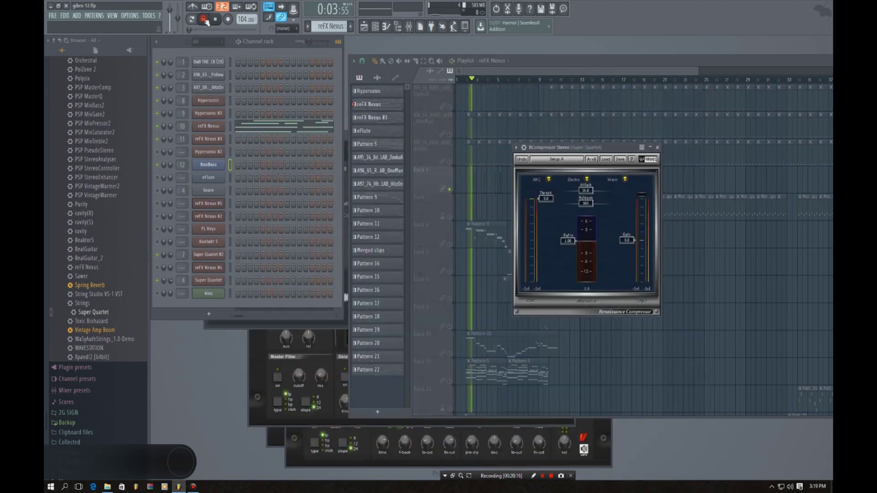
{"action": "left_click_drag", "start_coordinate": [550, 193], "coordinate": [546, 233]}
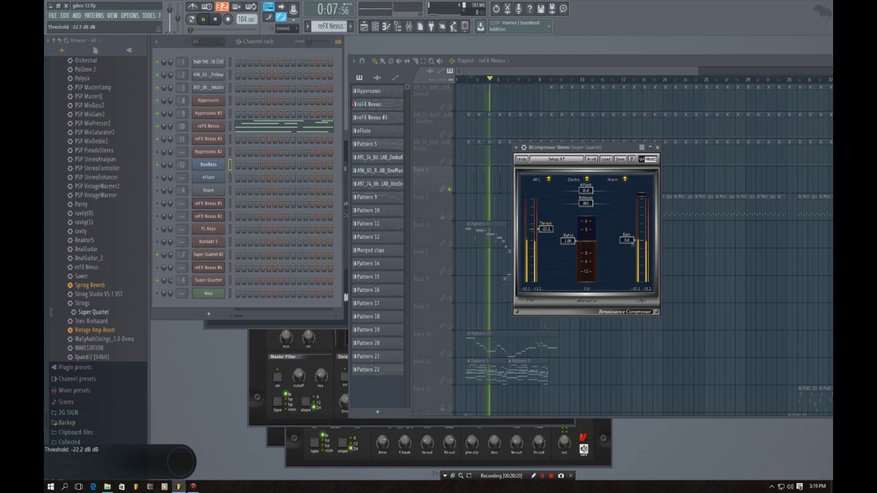
{"action": "left_click_drag", "start_coordinate": [568, 241], "coordinate": [567, 248]}
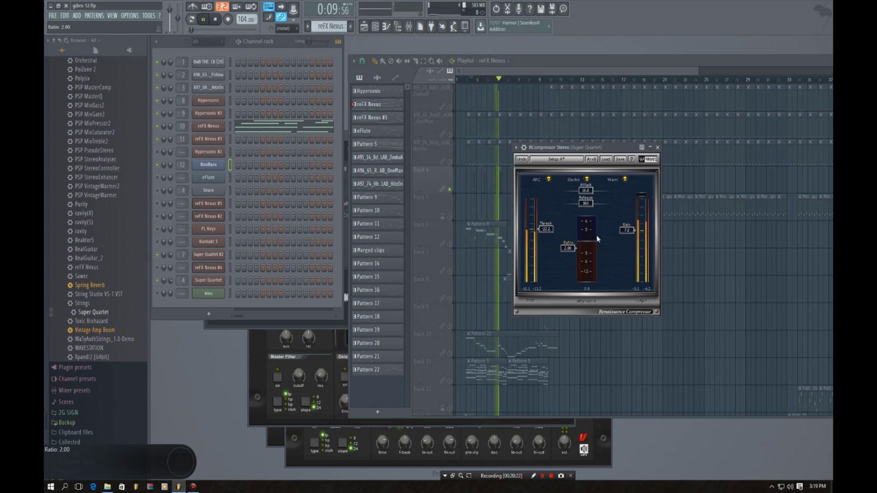
{"action": "left_click_drag", "start_coordinate": [627, 230], "coordinate": [627, 241]}
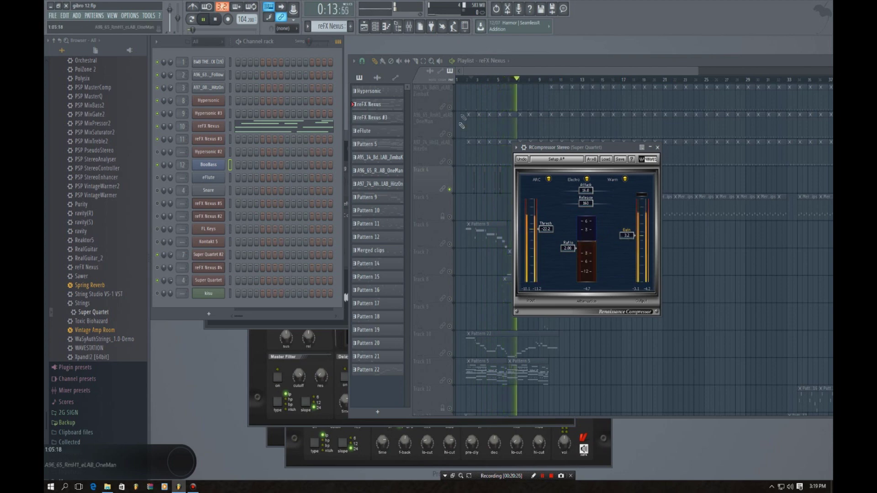
Restart playback near the song's beginning with Track 4 no longer soloed, and show the mixer
{"action": "left_click", "coordinate": [461, 80]}
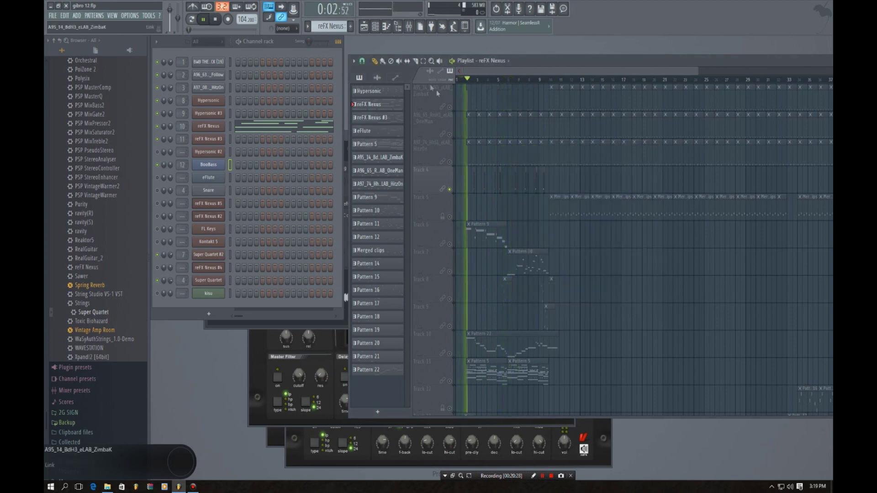
{"action": "left_click", "coordinate": [450, 189]}
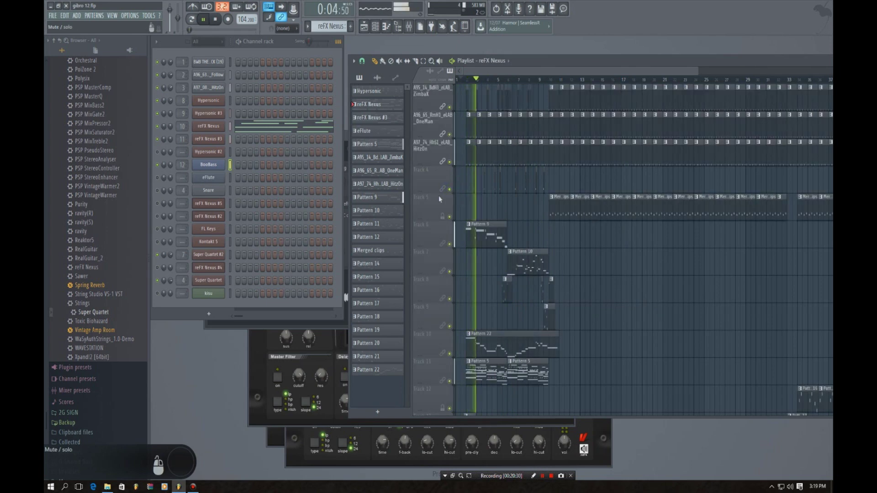
{"action": "left_click", "coordinate": [408, 27]}
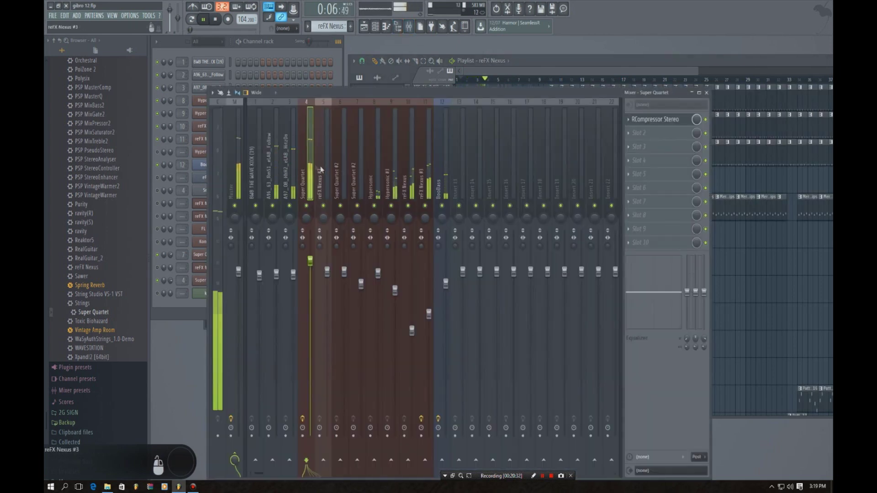
Raise Super Quartet's RCompressor threshold slightly, lower the track's volume, and set the compressor gain to 4.6 dB
{"action": "left_click", "coordinate": [651, 119]}
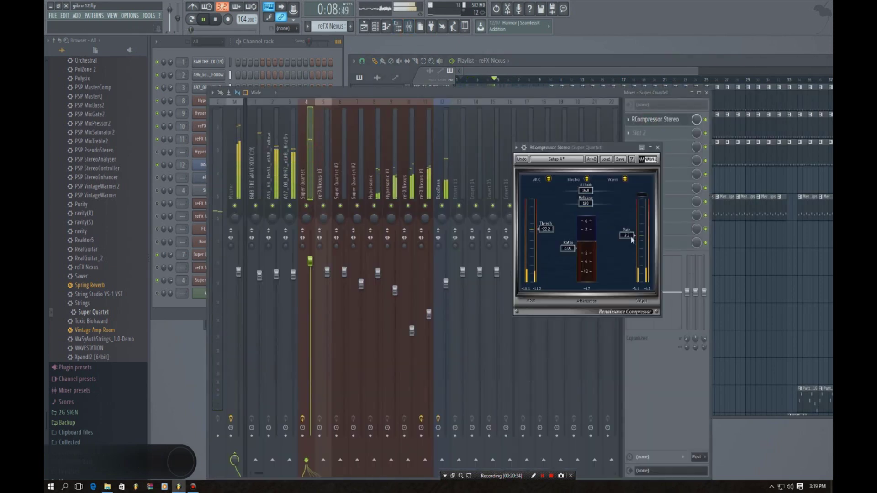
{"action": "left_click_drag", "start_coordinate": [538, 231], "coordinate": [538, 226]}
{"action": "left_click_drag", "start_coordinate": [627, 233], "coordinate": [627, 234]}
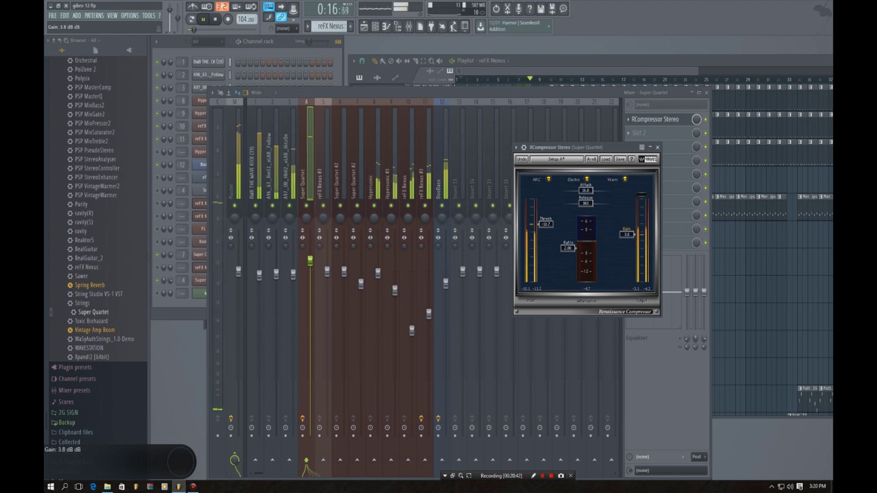
{"action": "left_click_drag", "start_coordinate": [310, 261], "coordinate": [310, 272]}
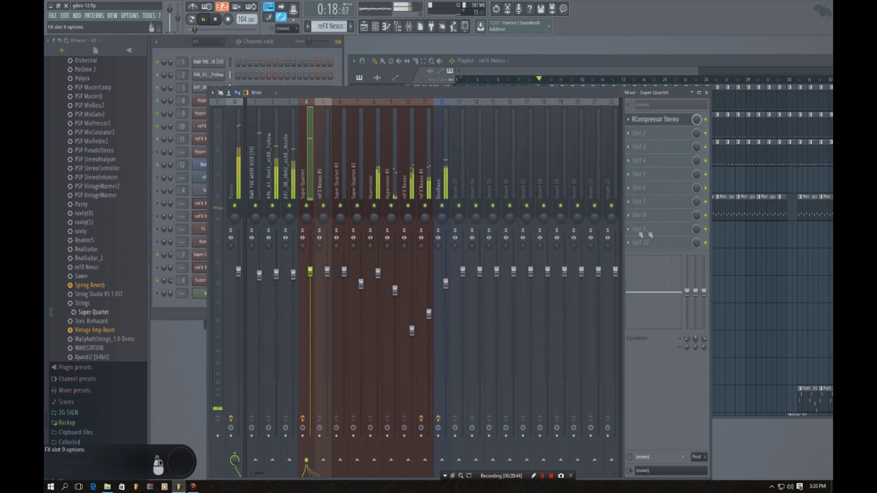
{"action": "left_click", "coordinate": [656, 119]}
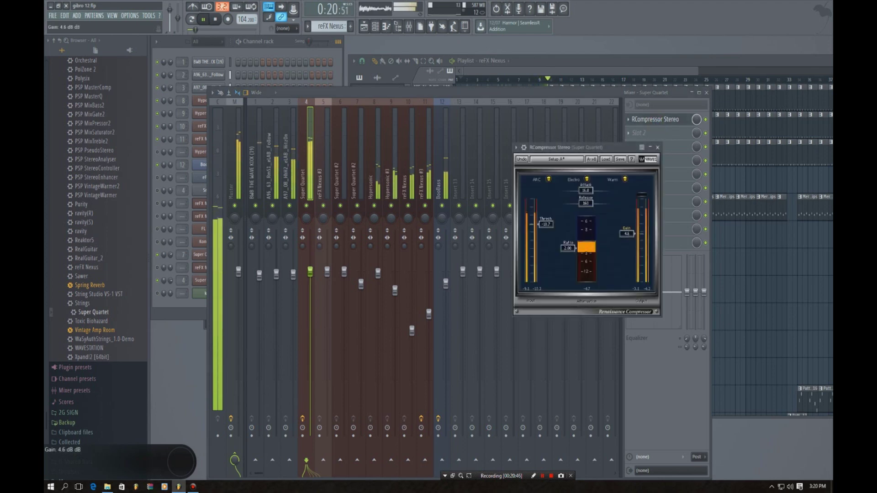
Replay the song from its beginning, setting the RCompressor ratio to 1.79 and gain to about 7.3 dB and shortening its attack and release
{"action": "left_click", "coordinate": [494, 80]}
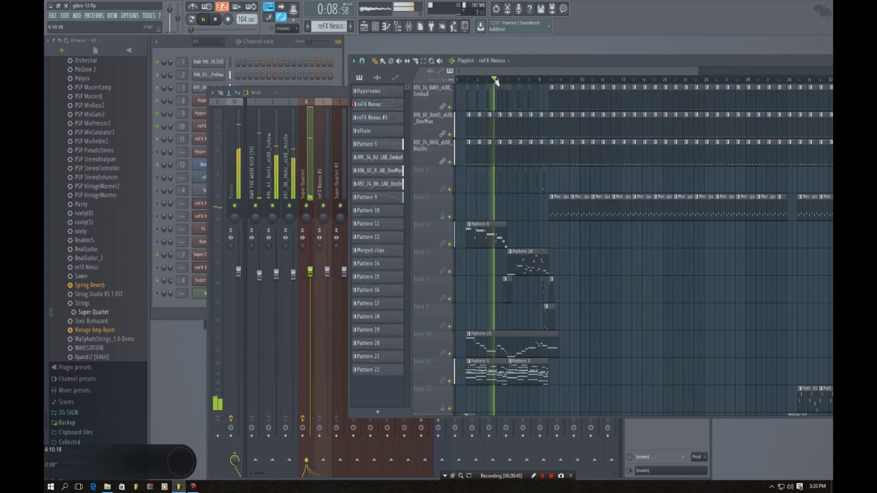
{"action": "left_click", "coordinate": [459, 79]}
{"action": "left_click", "coordinate": [411, 26]}
{"action": "left_click", "coordinate": [411, 26]}
{"action": "left_click", "coordinate": [411, 26]}
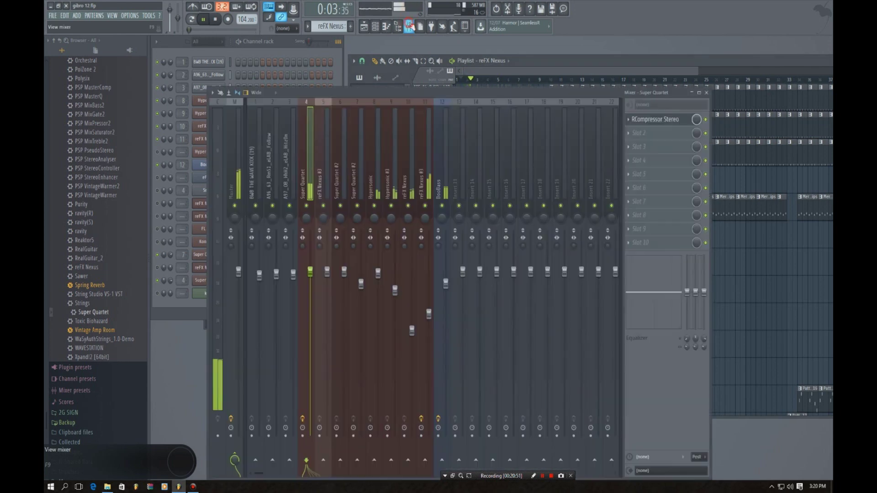
{"action": "left_click", "coordinate": [657, 121]}
{"action": "left_click_drag", "start_coordinate": [626, 239], "coordinate": [626, 233]}
{"action": "left_click_drag", "start_coordinate": [567, 248], "coordinate": [568, 251]}
{"action": "mouse_move", "coordinate": [585, 190]}
{"action": "left_mouse_down"}
{"action": "mouse_move", "coordinate": [570, 191]}
{"action": "mouse_move", "coordinate": [580, 204]}
{"action": "mouse_move", "coordinate": [566, 192]}
{"action": "mouse_move", "coordinate": [579, 204]}
{"action": "left_mouse_up"}
{"action": "left_click_drag", "start_coordinate": [626, 234], "coordinate": [627, 232]}
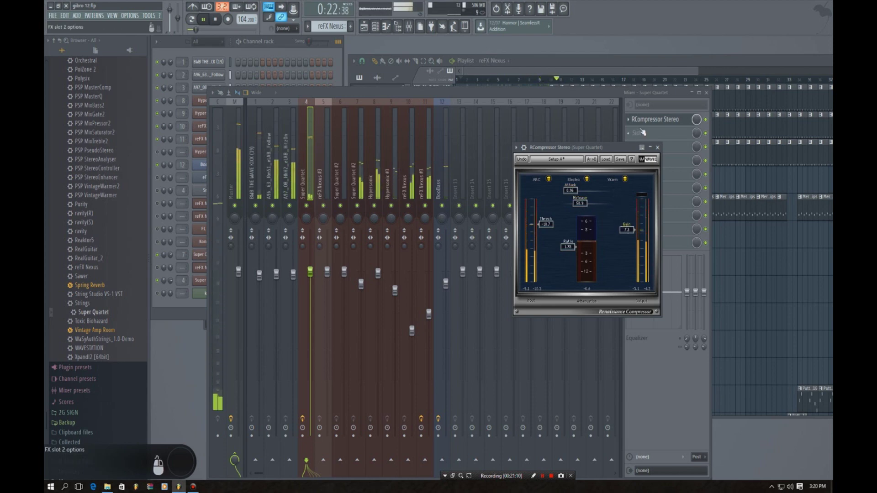
Look through RCompressor's factory presets, dismiss the list without loading one, and stop playback
{"action": "left_click", "coordinate": [620, 158]}
{"action": "left_click", "coordinate": [606, 159]}
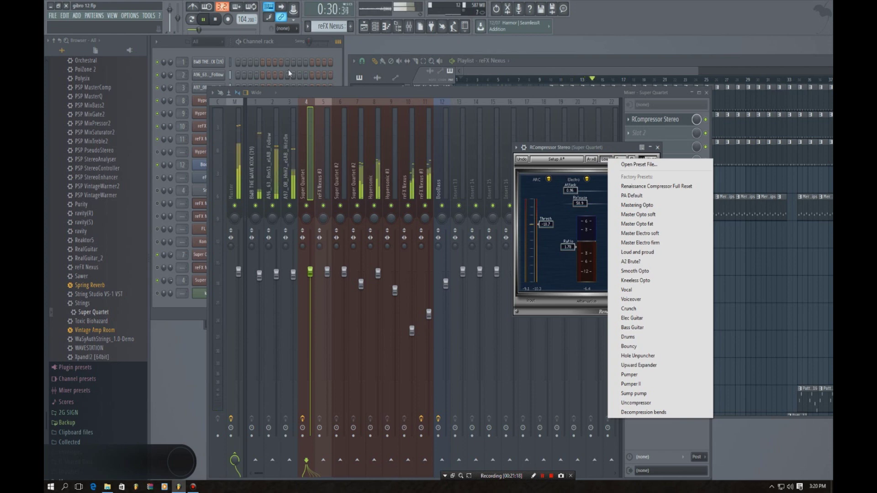
{"action": "left_click", "coordinate": [279, 45]}
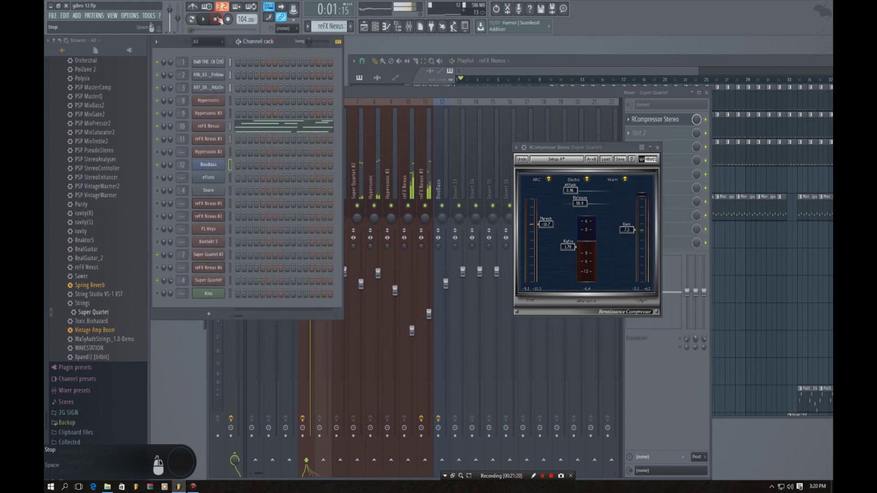
Play the song from the start with the mixer open, check the Super Quartet compressor slot, and stop playback
{"action": "left_click", "coordinate": [536, 81]}
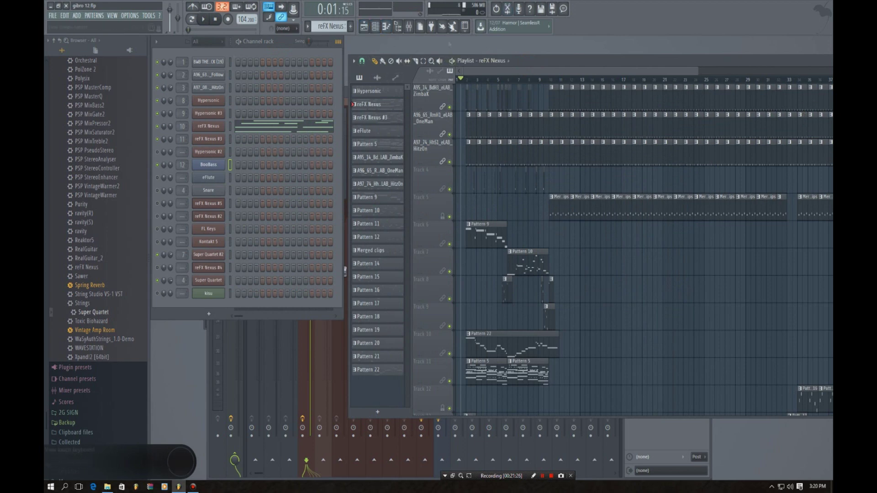
{"action": "key", "text": "F1"}
{"action": "left_click", "coordinate": [203, 19]}
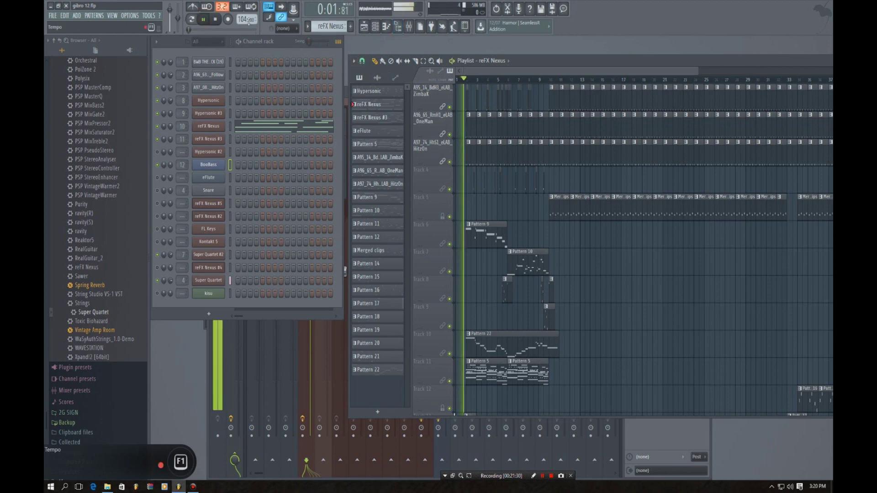
{"action": "left_click", "coordinate": [409, 26]}
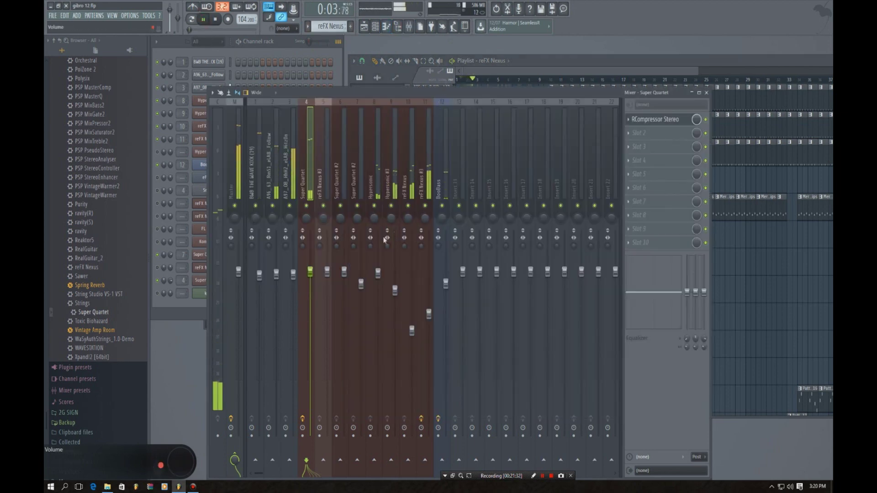
{"action": "left_click", "coordinate": [706, 121]}
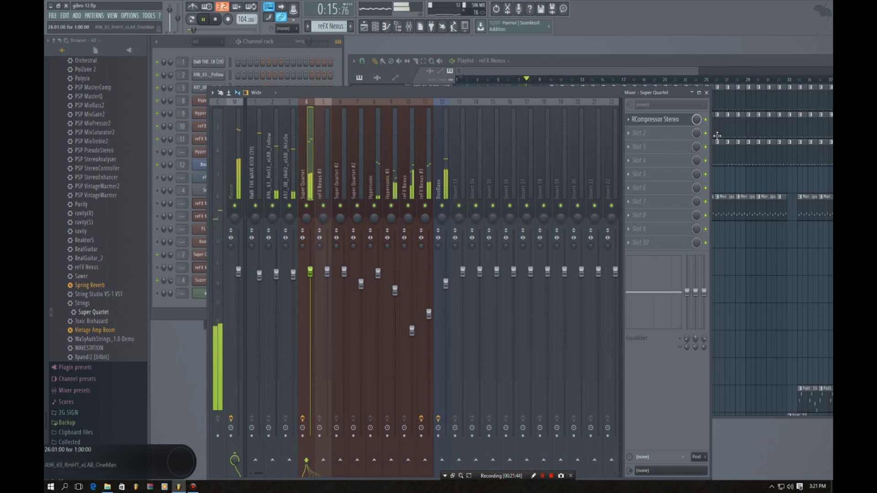
{"action": "left_click", "coordinate": [220, 22]}
Look over the playlist's opening bars and examine the BooBass notes of Pattern 9 in the piano roll
{"action": "left_click", "coordinate": [532, 59]}
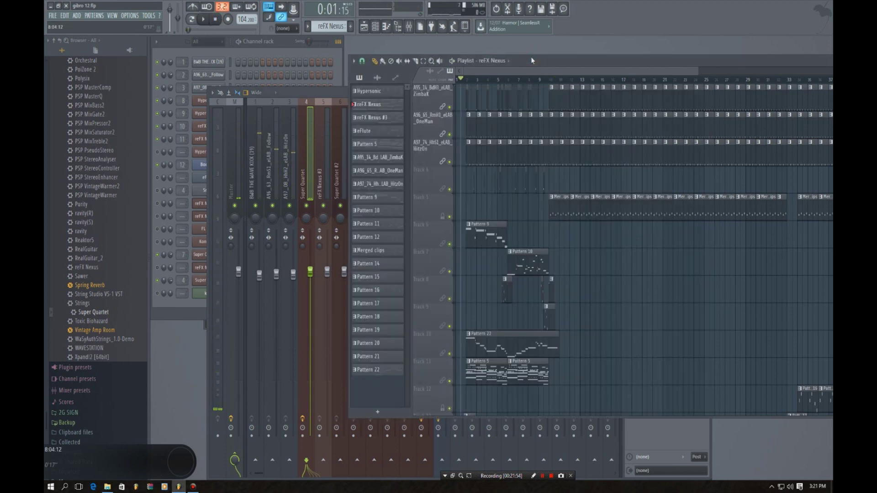
{"action": "scroll", "coordinate": [568, 218], "scroll_direction": "down", "scroll_amount": 6}
{"action": "scroll", "coordinate": [568, 218], "scroll_direction": "up", "scroll_amount": 4}
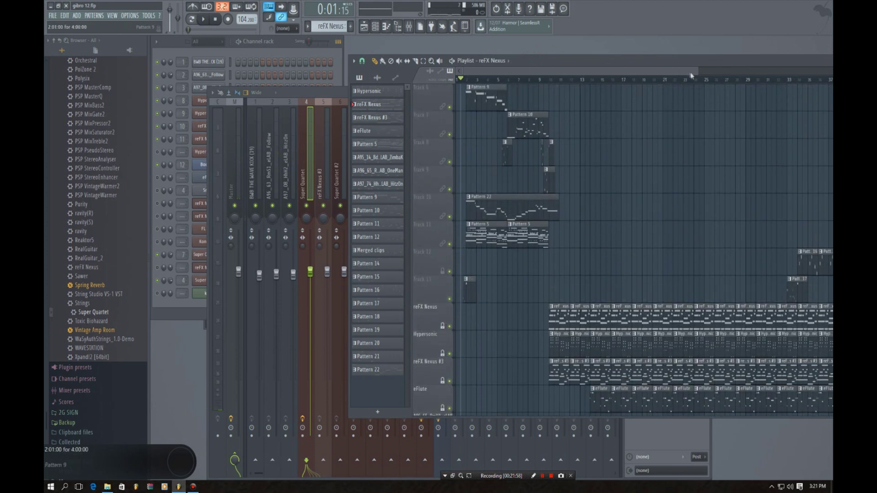
{"action": "left_click_drag", "start_coordinate": [697, 71], "coordinate": [573, 72]}
{"action": "scroll", "coordinate": [588, 169], "scroll_direction": "up", "scroll_amount": 2}
{"action": "scroll", "coordinate": [587, 169], "scroll_direction": "up", "scroll_amount": 1}
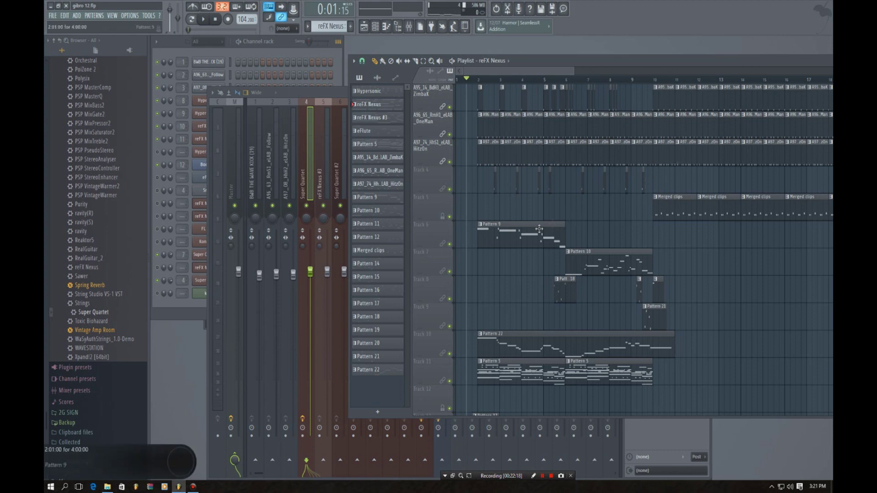
{"action": "double_click", "coordinate": [495, 223]}
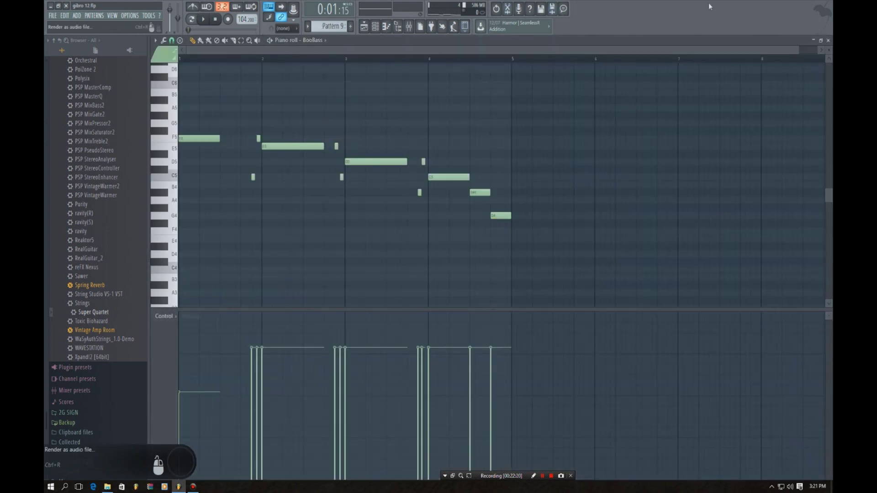
{"action": "left_click", "coordinate": [829, 40]}
Open Pattern 22 in the piano roll, play it in pattern mode, and close the piano roll
{"action": "double_click", "coordinate": [508, 357]}
{"action": "left_click", "coordinate": [191, 19]}
{"action": "left_click", "coordinate": [202, 19]}
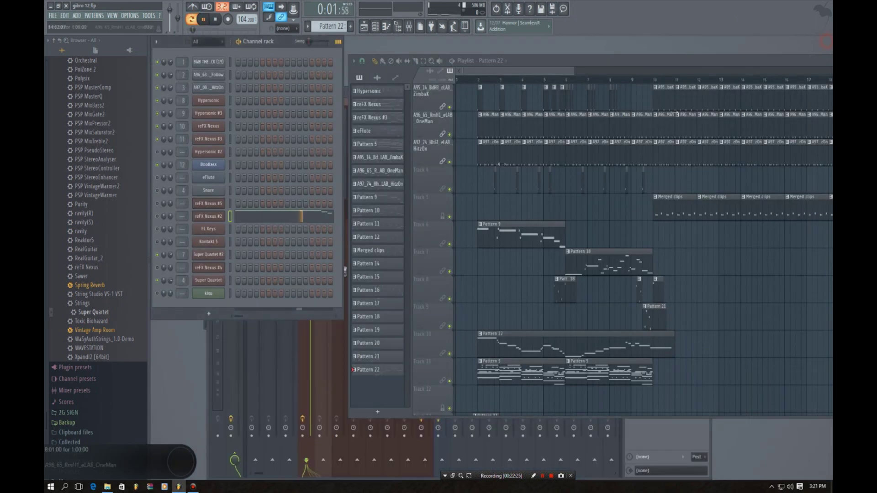
{"action": "left_click", "coordinate": [829, 41]}
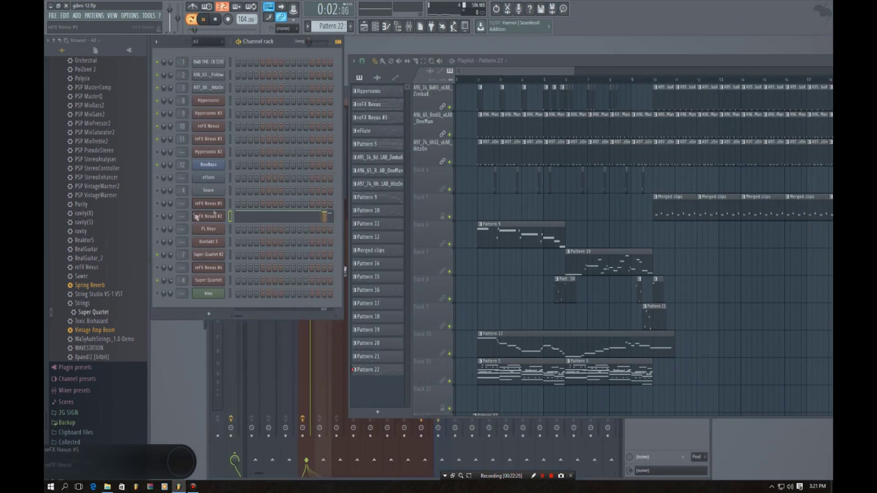
Unmute the reFX Nexus #2 channel, listen to Pattern 22, zoom the playlist back out, and stop playback
{"action": "left_click", "coordinate": [158, 217]}
{"action": "left_click", "coordinate": [216, 217]}
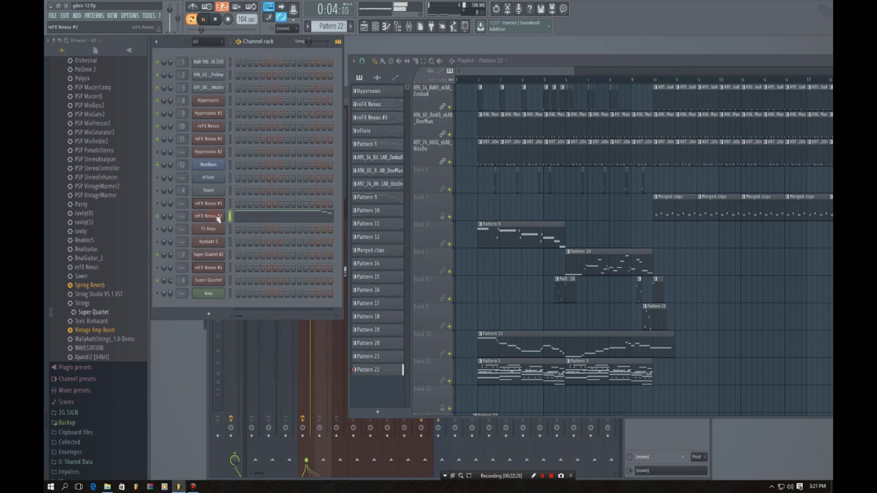
{"action": "left_click", "coordinate": [608, 238]}
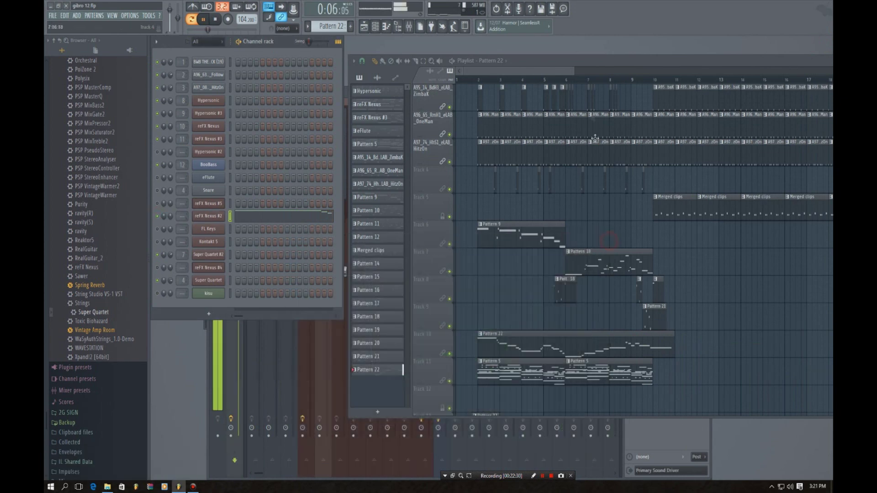
{"action": "left_click_drag", "start_coordinate": [574, 69], "coordinate": [753, 69]}
{"action": "left_click", "coordinate": [219, 19]}
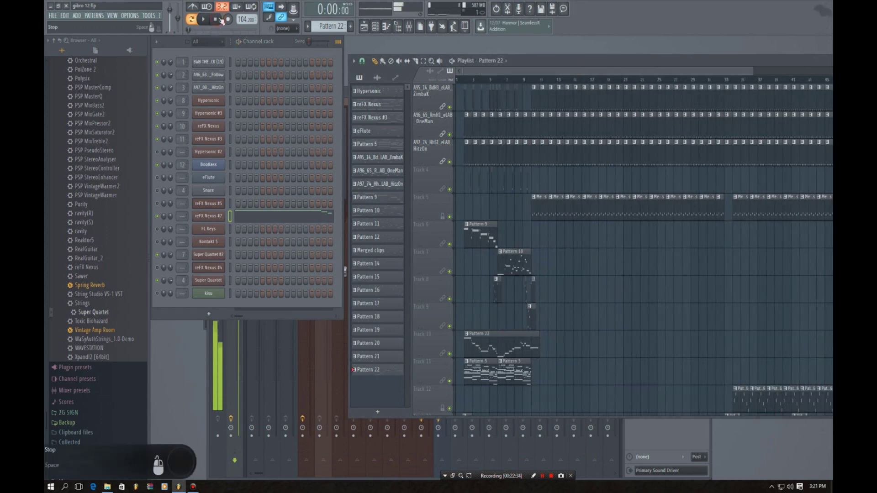
Check the reFX Nexus #2 plugin's preset, play the song from the start, and select Pattern 9
{"action": "left_click", "coordinate": [218, 217]}
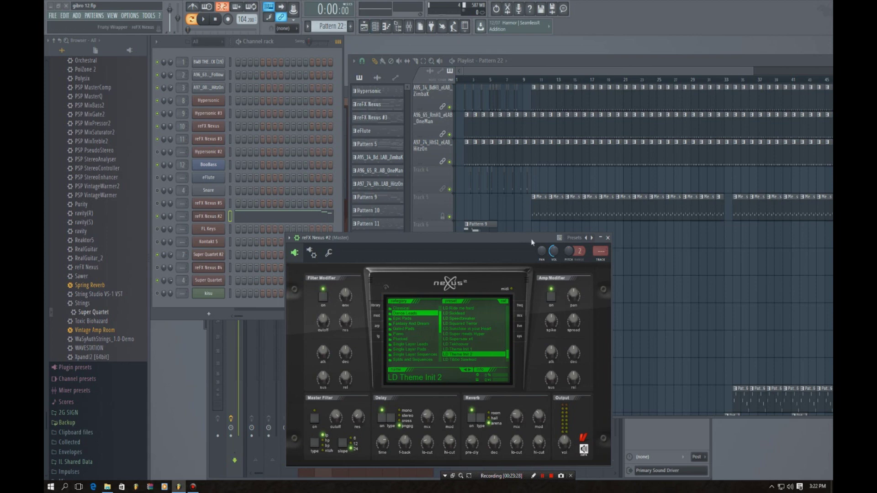
{"action": "left_click", "coordinate": [605, 238]}
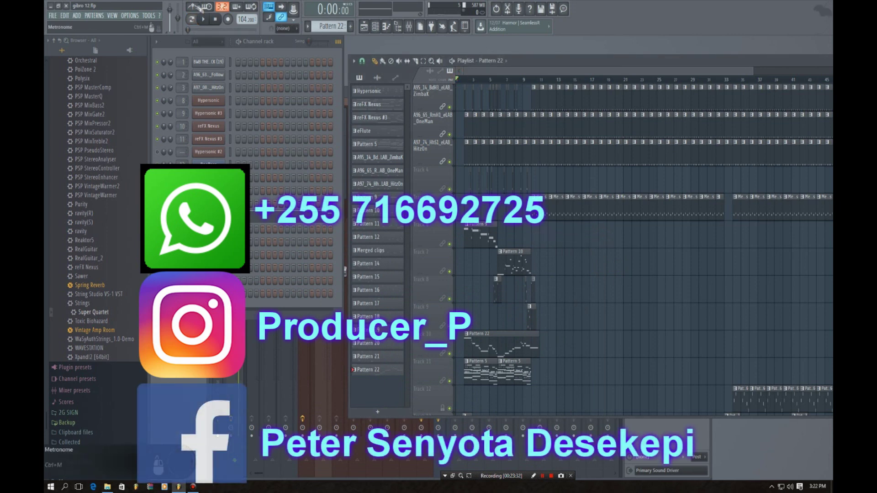
{"action": "key", "text": "space"}
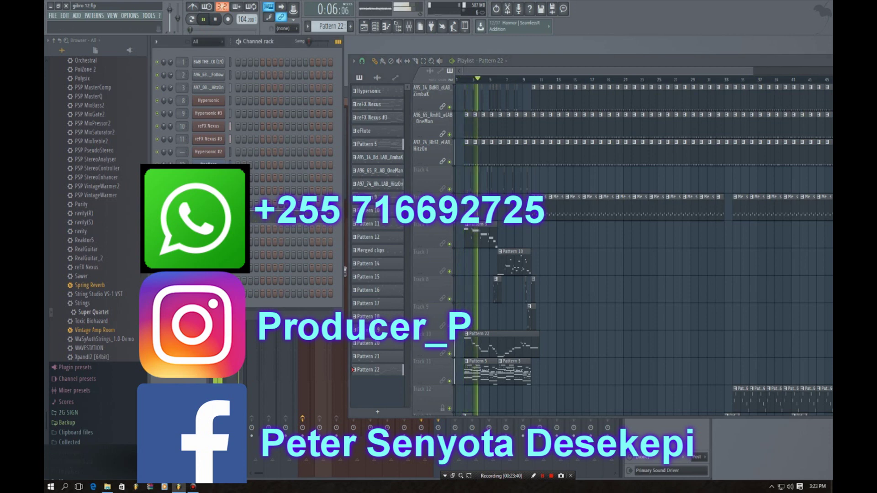
{"action": "scroll", "coordinate": [646, 280], "scroll_direction": "down", "scroll_amount": 4}
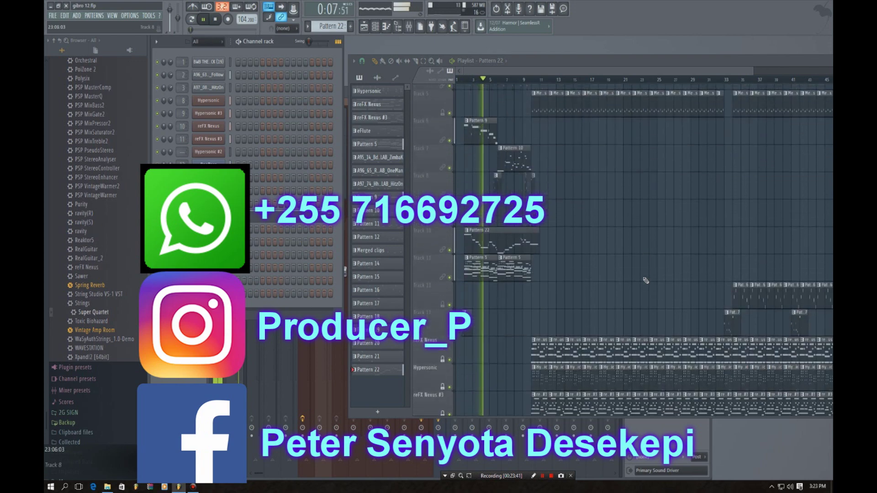
{"action": "left_click", "coordinate": [482, 128]}
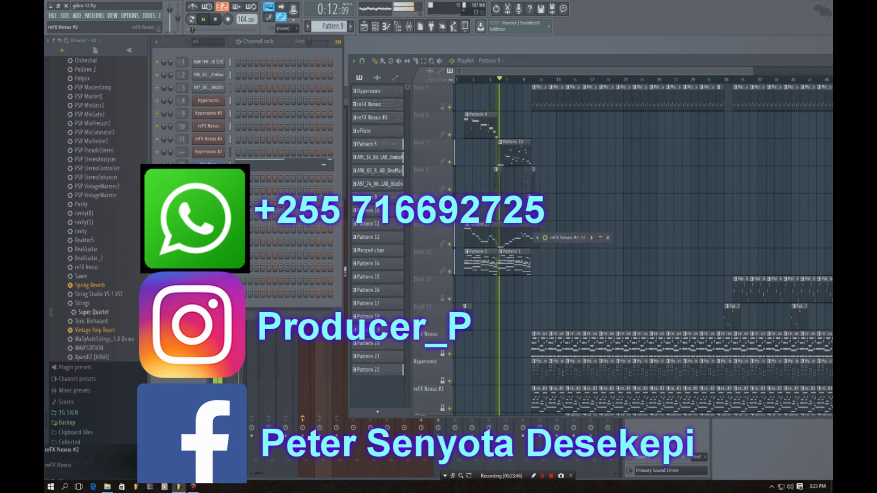
Route the reFX Nexus #2 channel to mixer track 14, lower that track's fader, and close the mixer
{"action": "left_click", "coordinate": [409, 26]}
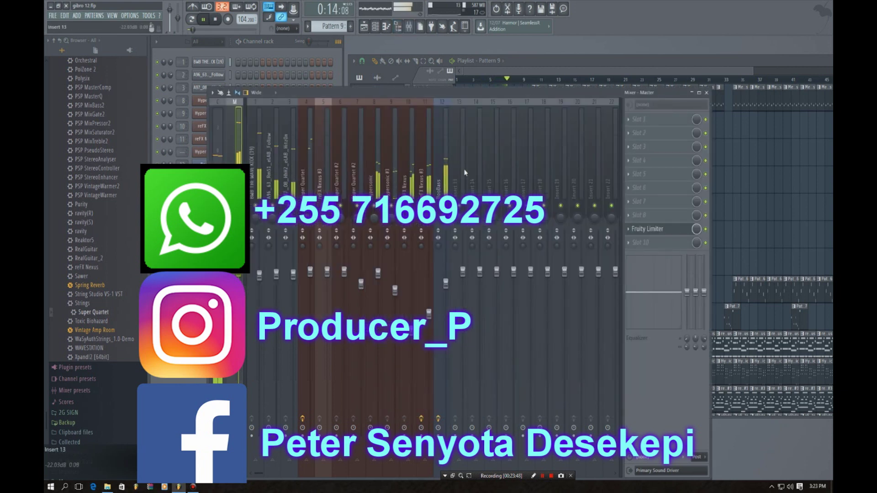
{"action": "right_click", "coordinate": [480, 104]}
{"action": "mouse_move", "coordinate": [521, 172]}
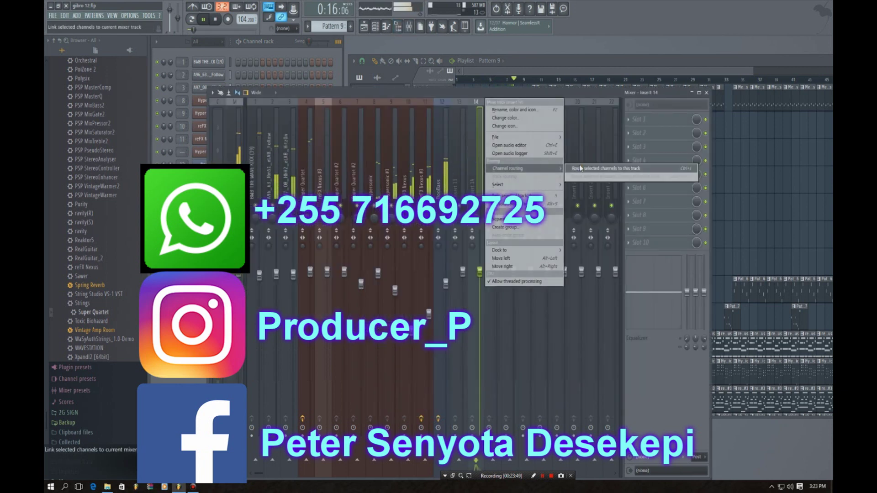
{"action": "left_click", "coordinate": [580, 170]}
{"action": "left_click_drag", "start_coordinate": [479, 273], "coordinate": [479, 294]}
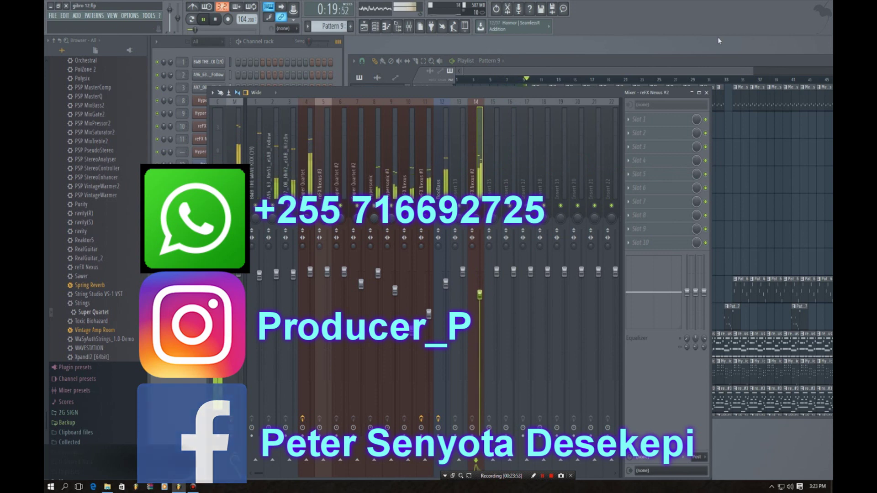
{"action": "left_click", "coordinate": [706, 93]}
Replay the song's opening, look over the Hypersonic notes of Pattern 5 in the piano roll, and listen to that pattern in pattern mode
{"action": "left_click", "coordinate": [459, 80]}
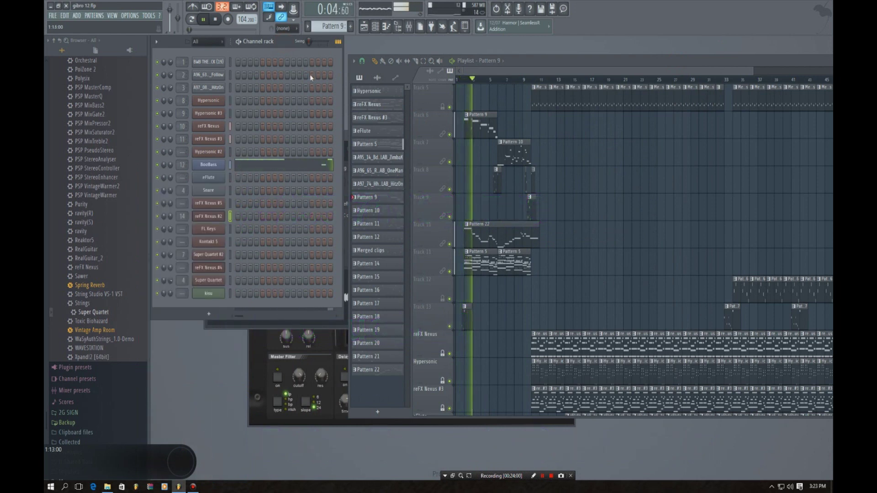
{"action": "key", "text": "space"}
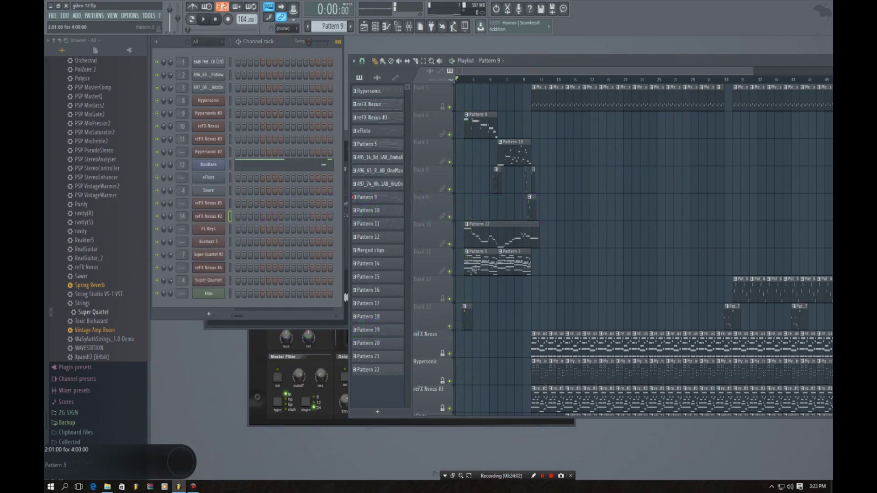
{"action": "double_click", "coordinate": [475, 261]}
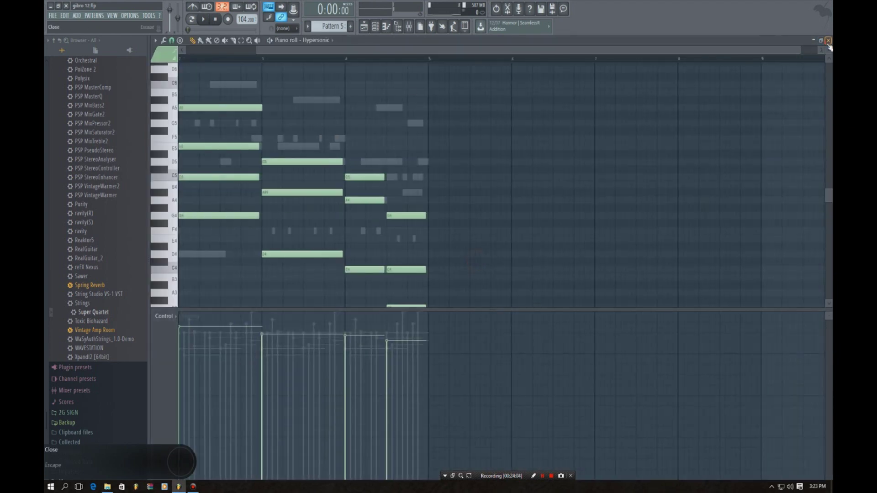
{"action": "left_click", "coordinate": [828, 41]}
{"action": "left_click", "coordinate": [204, 19]}
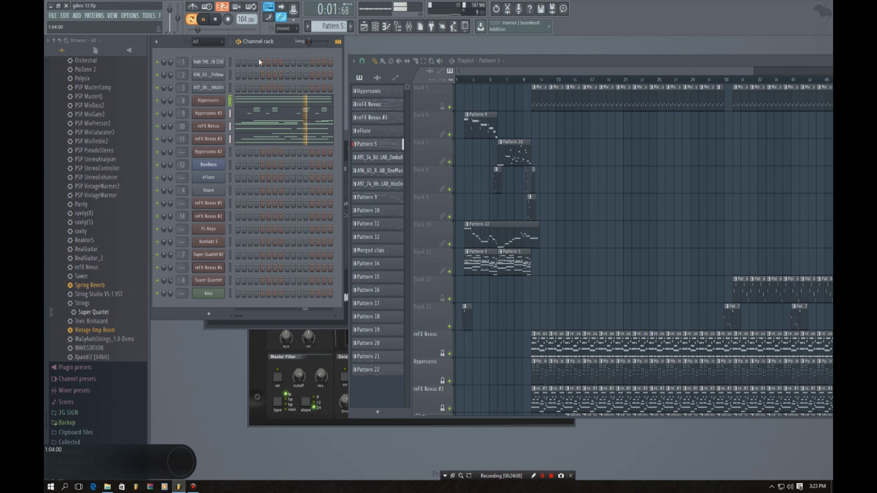
{"action": "key", "text": "space"}
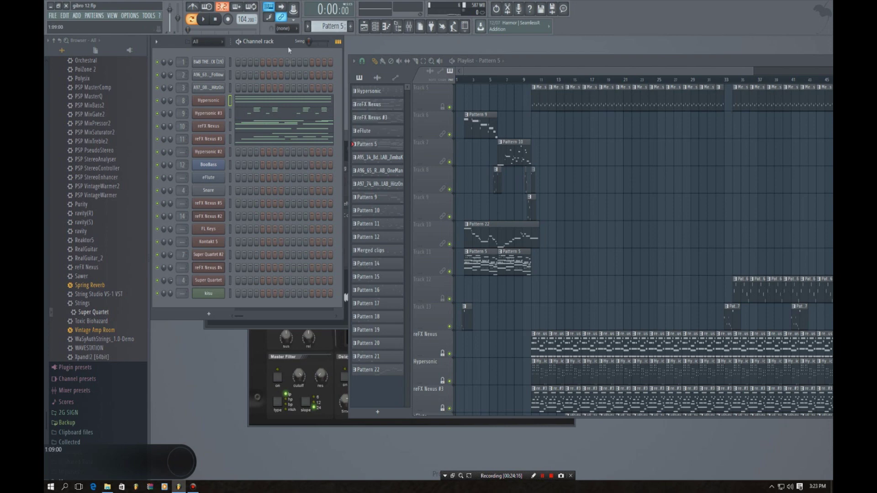
Solo the Hypersonic channel, unmute reFX Nexus alongside it during playback, and set the reFX Nexus channel volume to about 56%
{"action": "right_click", "coordinate": [156, 100]}
{"action": "left_click", "coordinate": [162, 108]}
{"action": "key", "text": "space"}
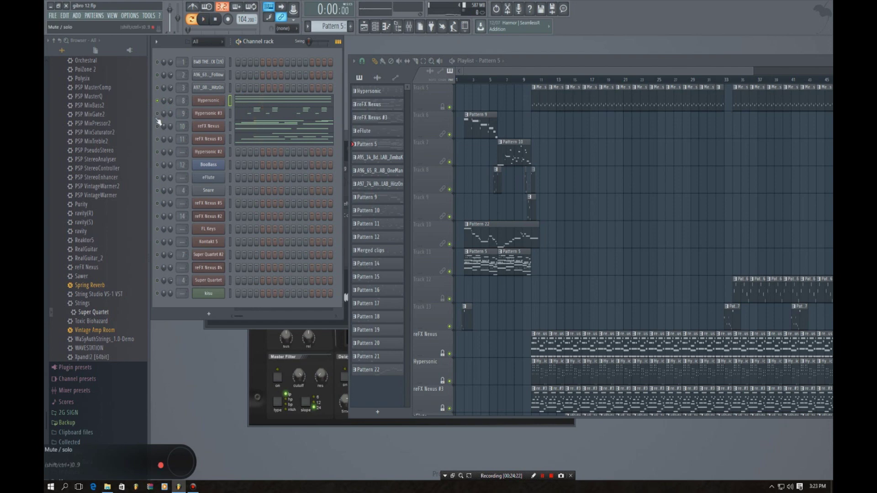
{"action": "left_click", "coordinate": [157, 126]}
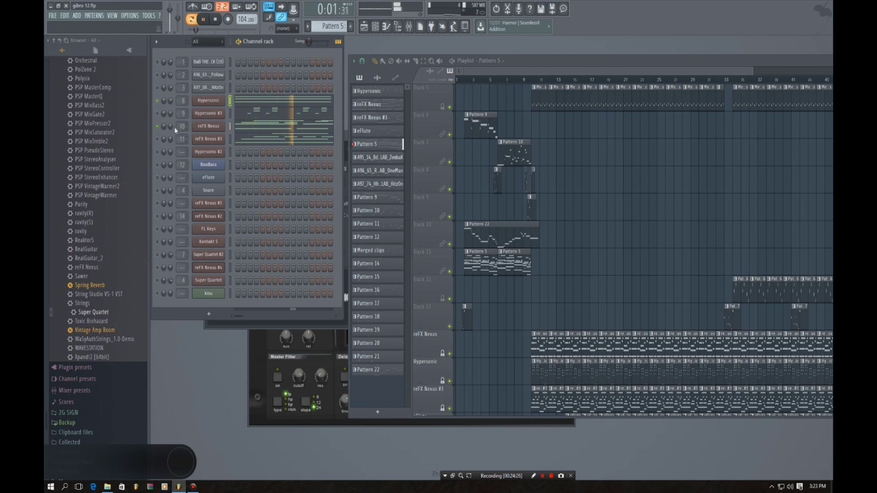
{"action": "left_click_drag", "start_coordinate": [169, 127], "coordinate": [170, 125]}
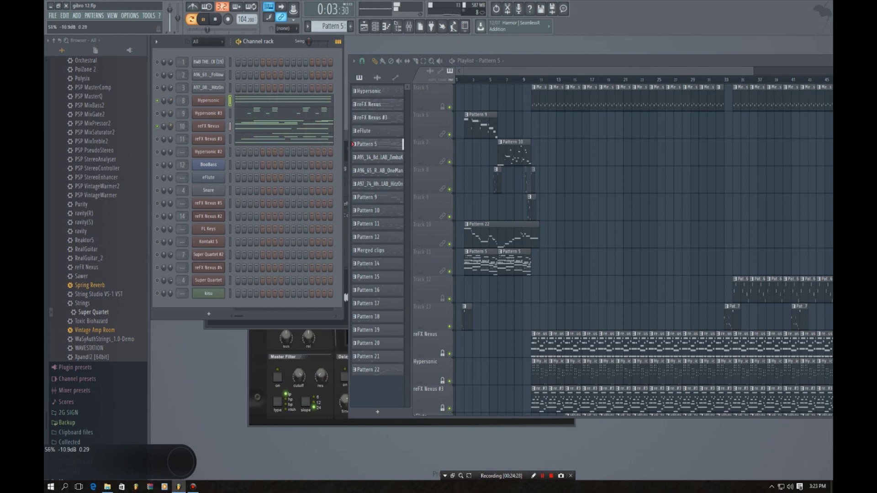
{"action": "key", "text": "space"}
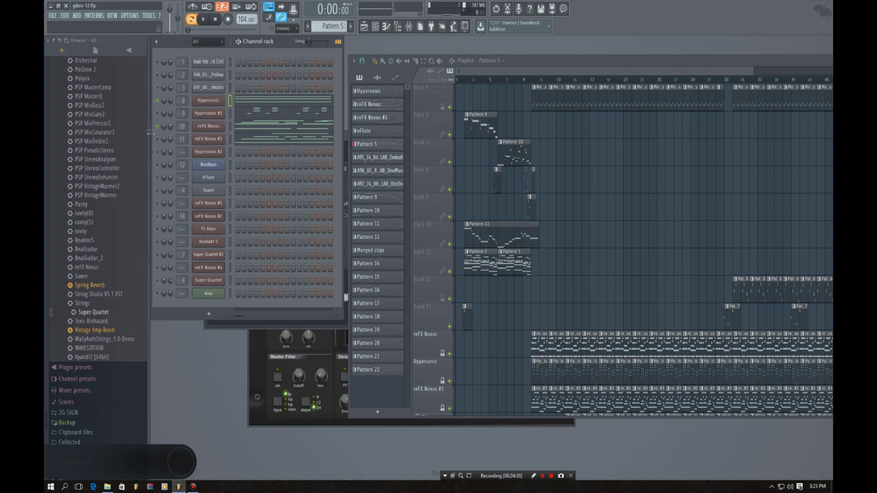
Inspect the reFX Nexus channel's piano preset and briefly play Pattern 5
{"action": "left_click", "coordinate": [208, 126]}
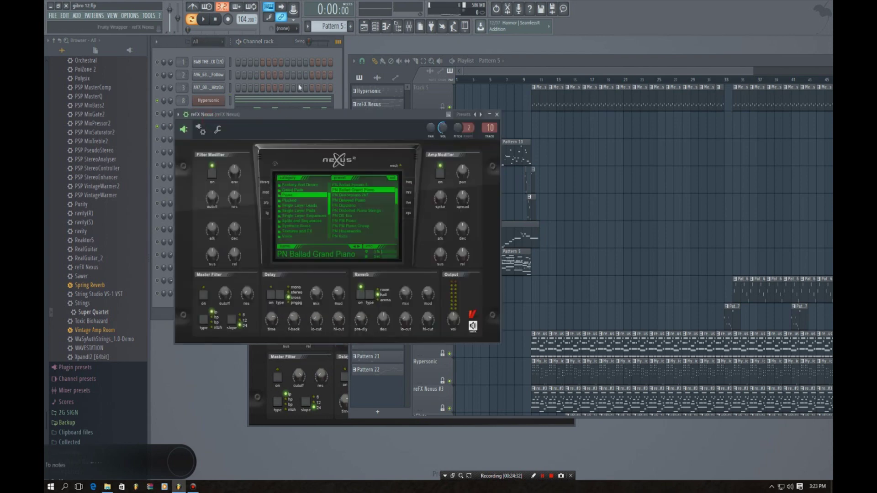
{"action": "left_click", "coordinate": [278, 44]}
{"action": "key", "text": "space"}
{"action": "left_click", "coordinate": [200, 128]}
{"action": "left_click", "coordinate": [200, 128]}
{"action": "key", "text": "space"}
Mute the Hypersonic channel and play reFX Nexus alone with its mixer track selected
{"action": "left_click", "coordinate": [409, 27]}
{"action": "left_click", "coordinate": [157, 101]}
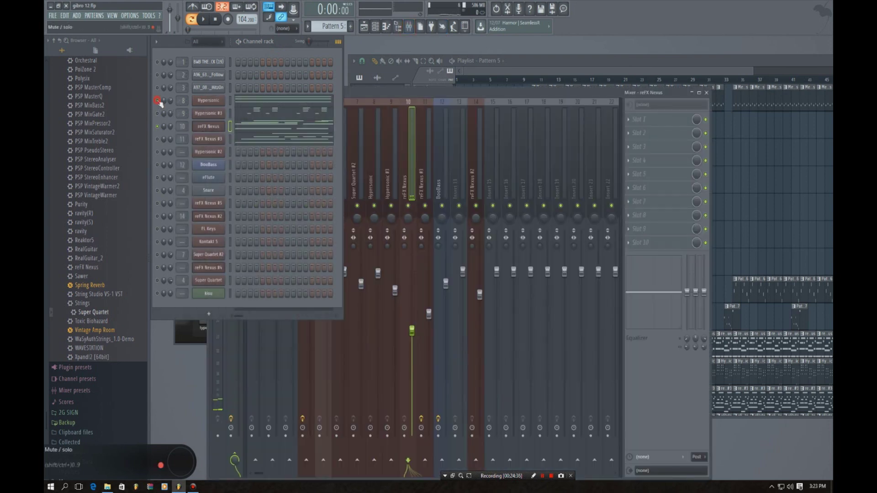
{"action": "key", "text": "space"}
{"action": "left_click", "coordinate": [414, 168]}
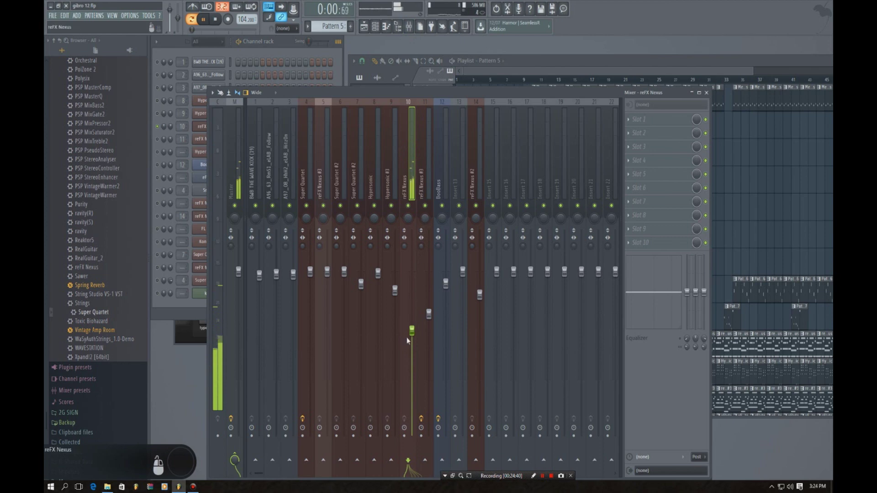
Add Fruity Stereo Shaper to the first effect slot of the reFX Nexus mixer track and close the mixer
{"action": "left_click", "coordinate": [633, 120]}
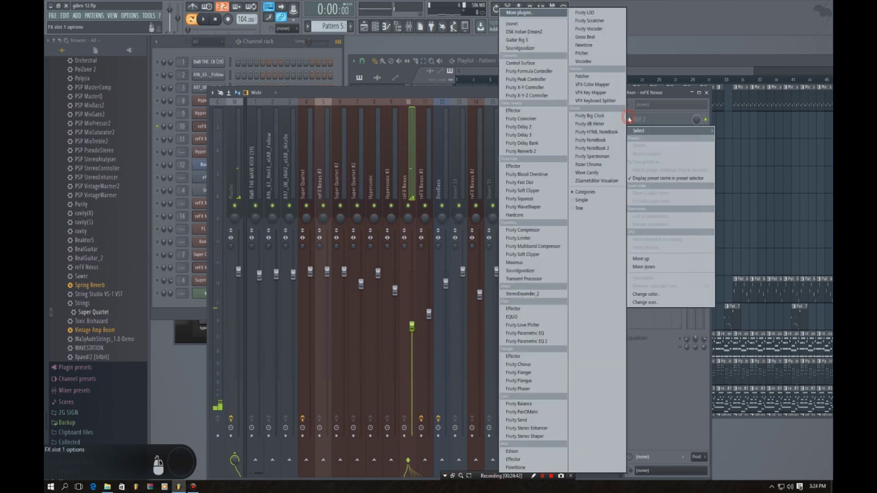
{"action": "left_click", "coordinate": [545, 436]}
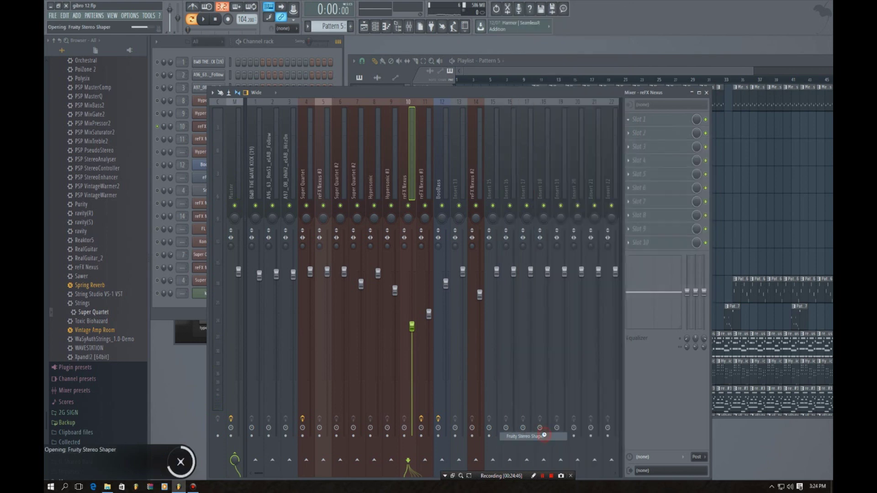
{"action": "left_click_drag", "start_coordinate": [267, 148], "coordinate": [517, 58]}
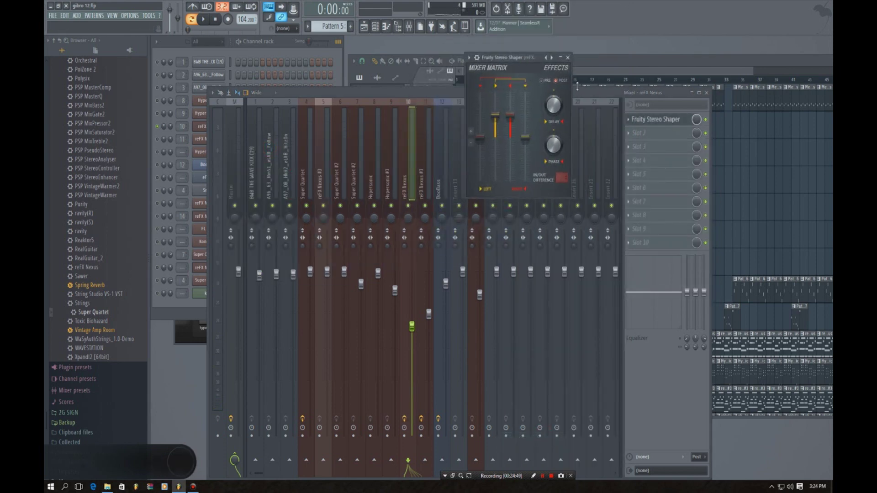
{"action": "left_click", "coordinate": [707, 92]}
Step through the Fruity Stereo Shaper presets during playback and choose aSide - Mid splitter
{"action": "key", "text": "space"}
{"action": "left_click", "coordinate": [552, 58]}
{"action": "left_click", "coordinate": [552, 58]}
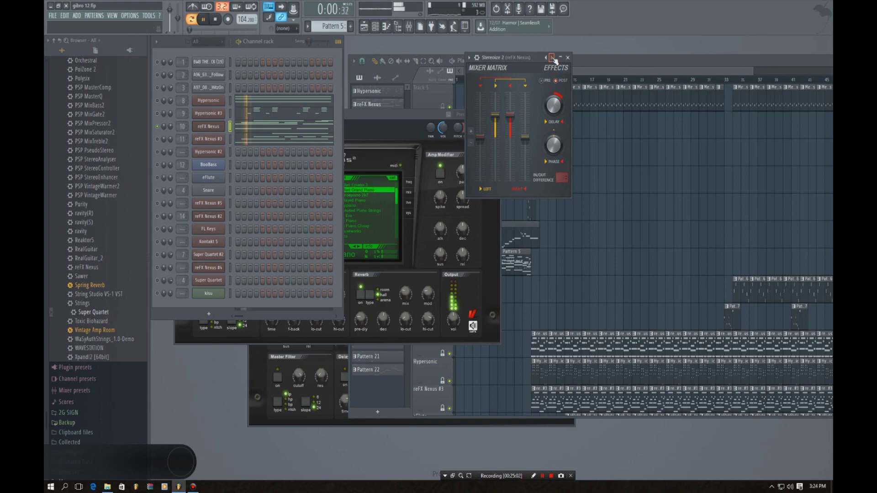
{"action": "left_click", "coordinate": [552, 58]}
{"action": "left_click", "coordinate": [553, 58]}
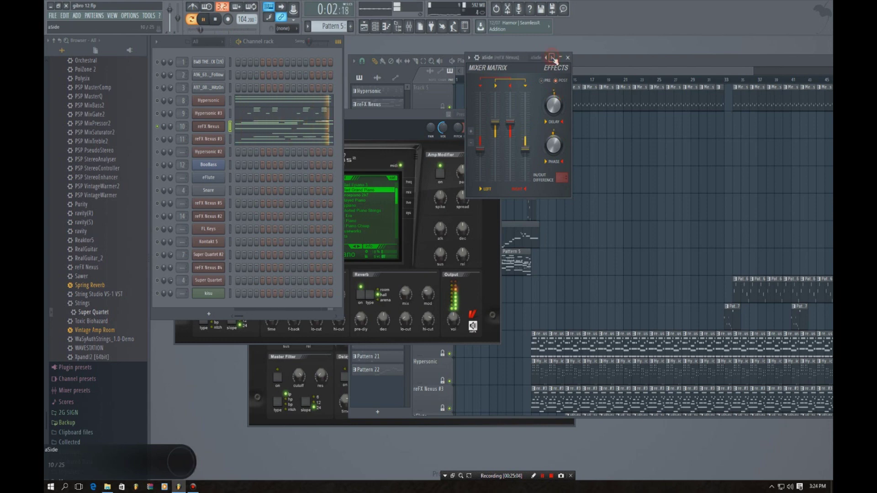
{"action": "left_click", "coordinate": [553, 58]}
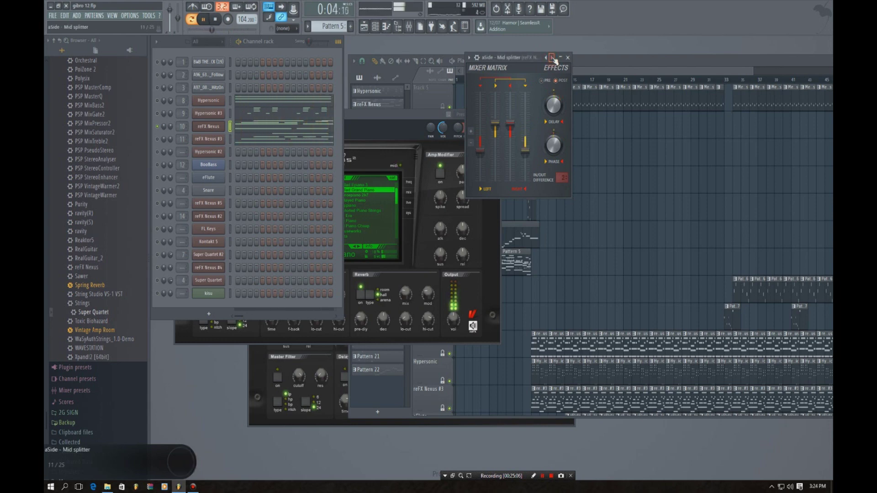
Fine-tune the Stereo Shaper's mixer matrix sliders, setting the left channel level to about -1.1 dB, and close the plugin
{"action": "left_click_drag", "start_coordinate": [526, 150], "coordinate": [526, 98]}
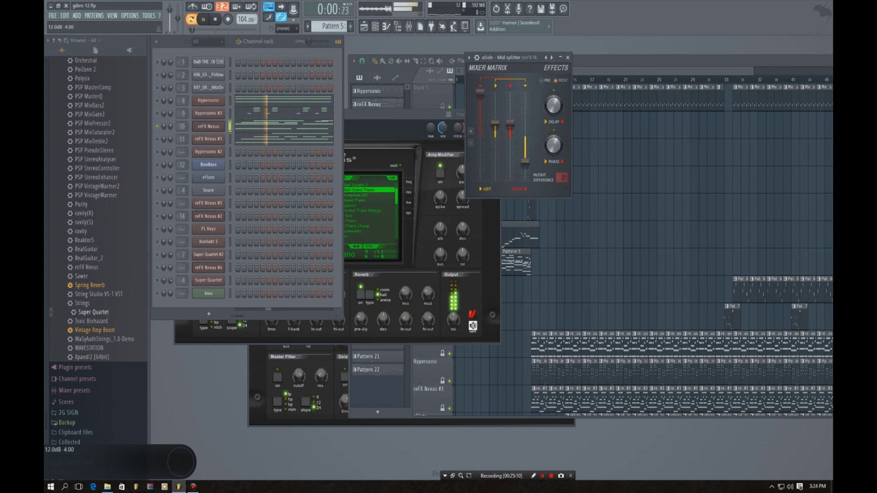
{"action": "left_click_drag", "start_coordinate": [479, 155], "coordinate": [480, 157]}
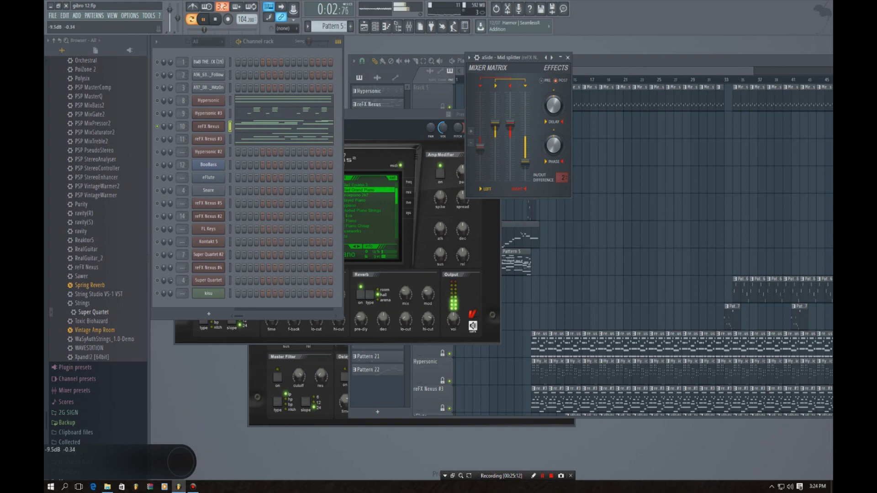
{"action": "mouse_move", "coordinate": [498, 129]}
{"action": "left_mouse_down"}
{"action": "mouse_move", "coordinate": [496, 98]}
{"action": "mouse_move", "coordinate": [495, 130]}
{"action": "left_mouse_up"}
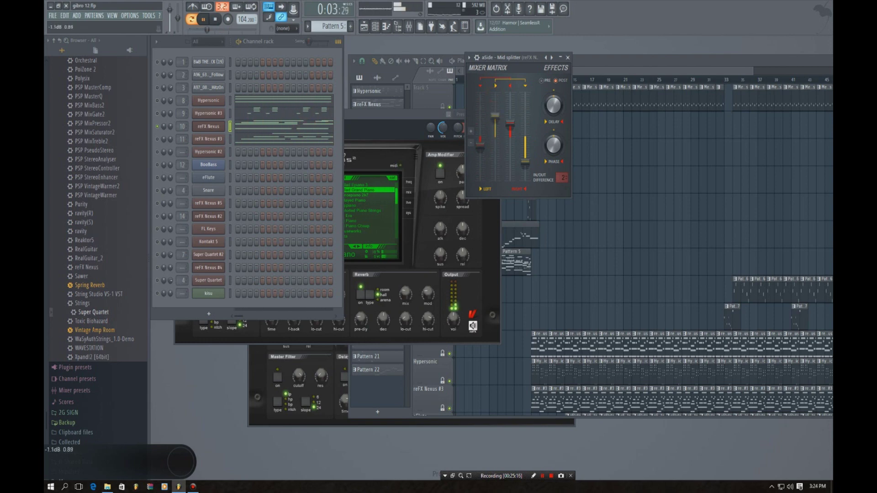
{"action": "mouse_move", "coordinate": [515, 129]}
{"action": "left_mouse_down"}
{"action": "mouse_move", "coordinate": [515, 151]}
{"action": "mouse_move", "coordinate": [511, 137]}
{"action": "left_mouse_up"}
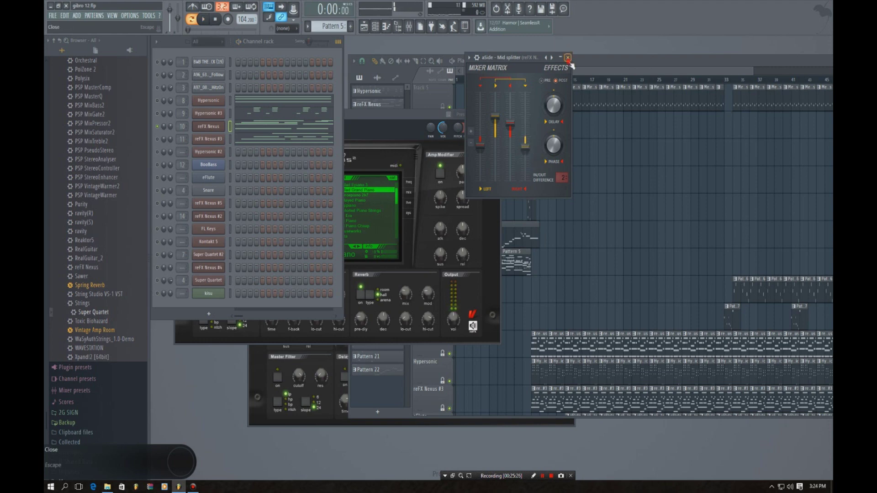
{"action": "left_click", "coordinate": [568, 58]}
{"action": "left_click", "coordinate": [559, 61]}
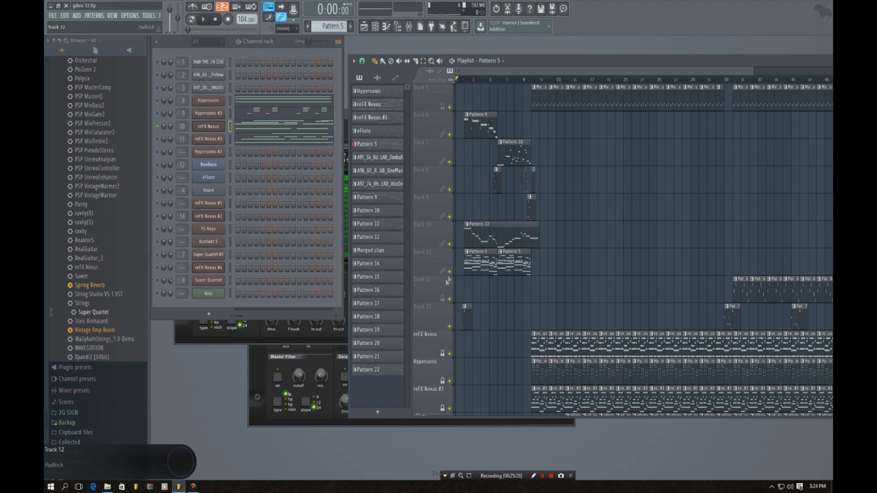
Solo the reFX Nexus #3 channel and play the song in song mode
{"action": "key", "text": "space"}
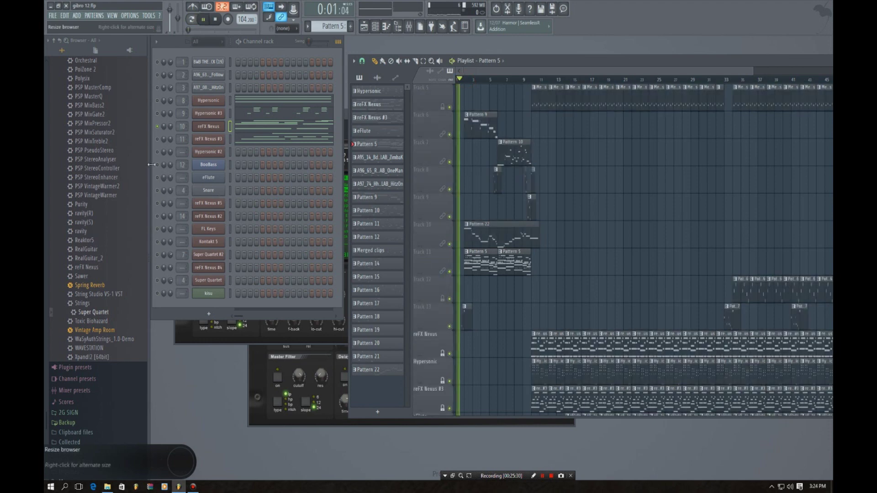
{"action": "left_click", "coordinate": [215, 19]}
{"action": "key", "text": "space"}
{"action": "key", "text": "space"}
{"action": "right_click", "coordinate": [157, 140]}
{"action": "left_click", "coordinate": [162, 147]}
{"action": "key", "text": "space"}
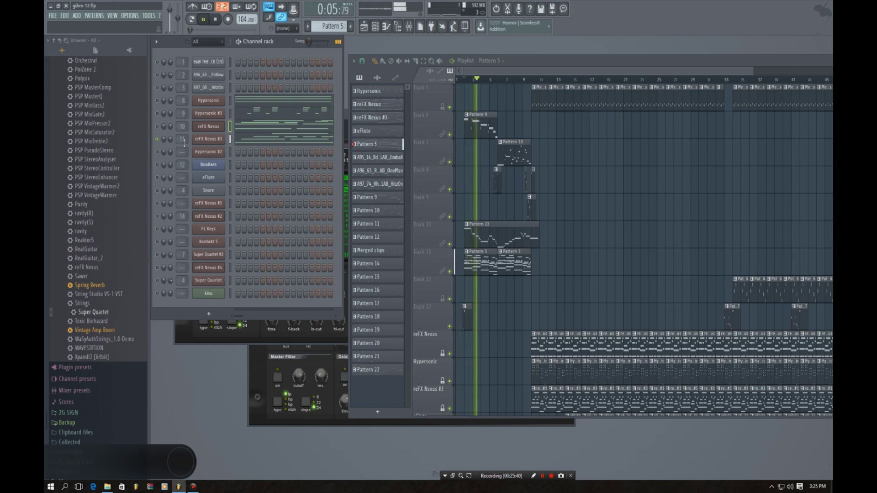
Pan the reFX Nexus #3 channel about 38% right, restart playback, and unmute reFX Nexus alongside it
{"action": "key", "text": "space"}
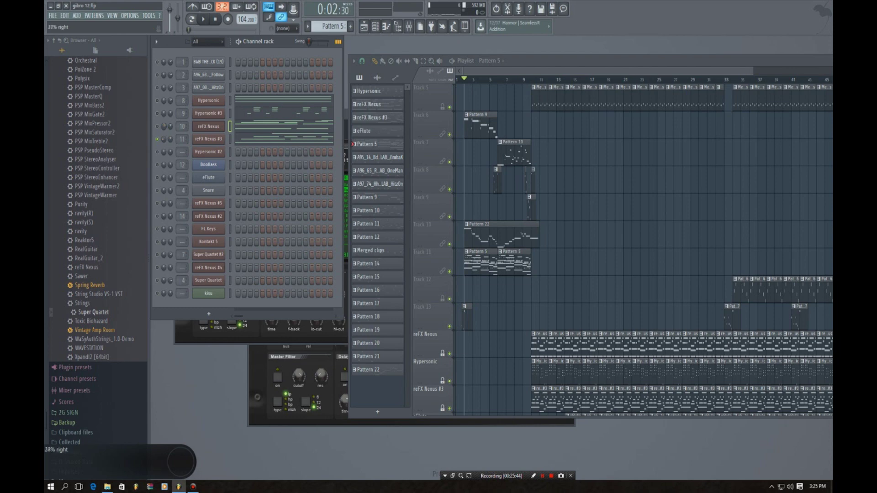
{"action": "key", "text": "space"}
{"action": "left_click", "coordinate": [157, 127]}
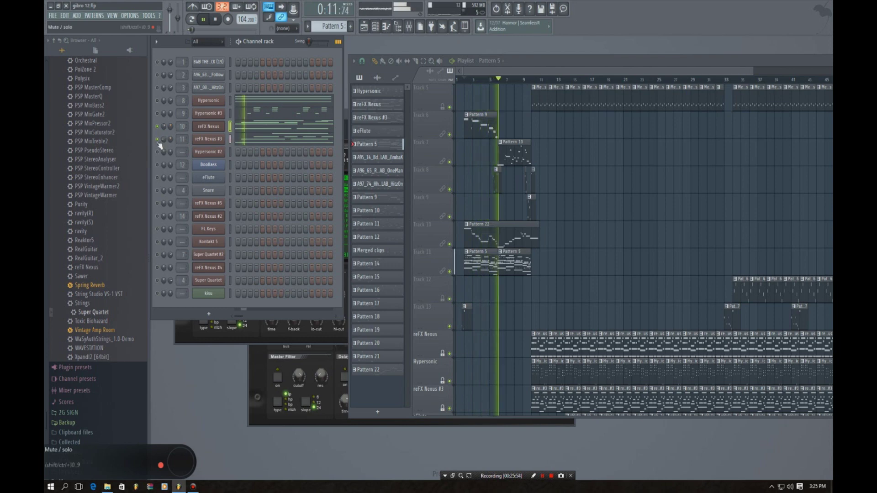
Stop playback, unmute all channels in the channel rack, and play the full song again
{"action": "key", "text": "space"}
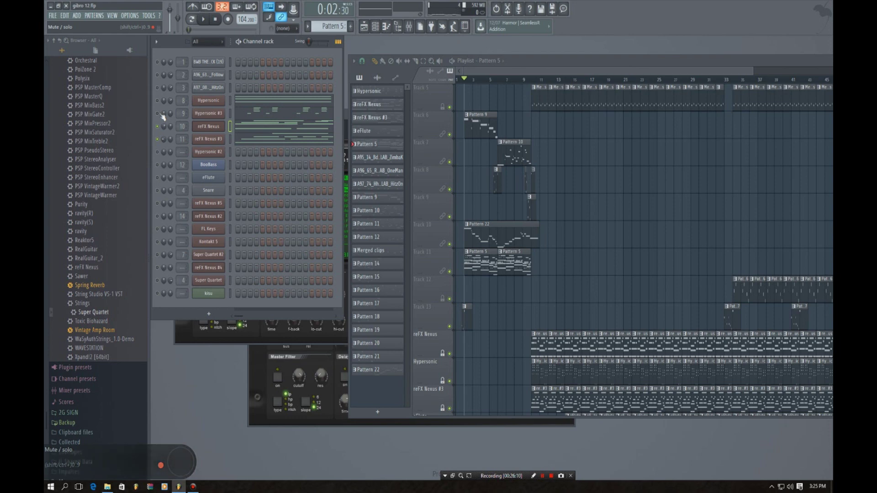
{"action": "right_click", "coordinate": [158, 128]}
{"action": "left_click", "coordinate": [158, 128]}
{"action": "right_click", "coordinate": [158, 128]}
{"action": "left_click", "coordinate": [167, 134]}
{"action": "key", "text": "space"}
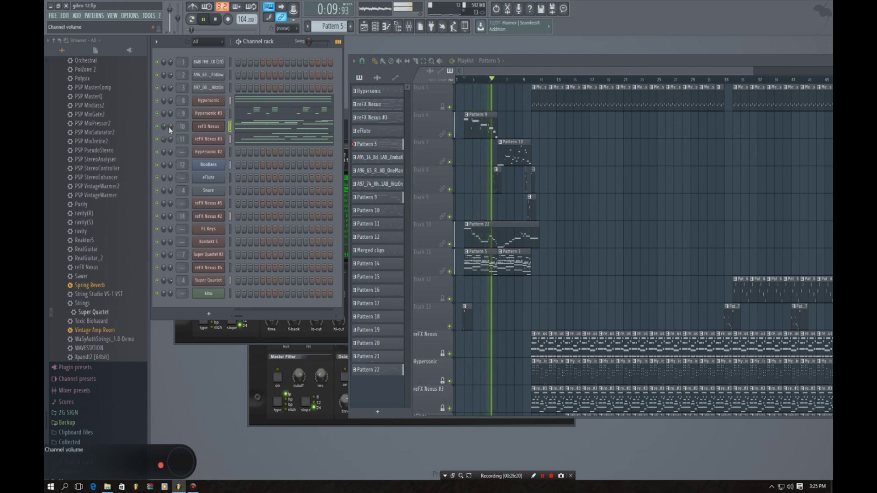
Reposition the playlist to show more of the arrangement, and inspect the notes of the first Pattern 22 clip
{"action": "left_click_drag", "start_coordinate": [752, 71], "coordinate": [832, 71]}
{"action": "left_click_drag", "start_coordinate": [740, 57], "coordinate": [604, 66]}
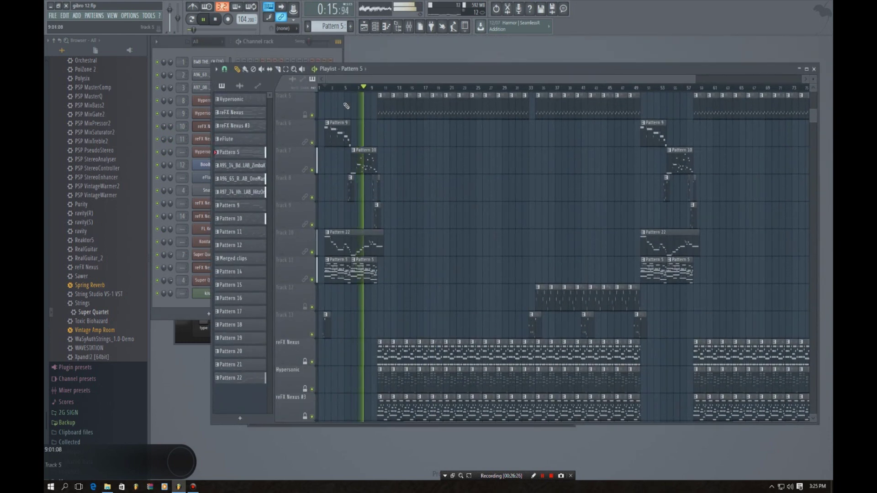
{"action": "left_click", "coordinate": [284, 44]}
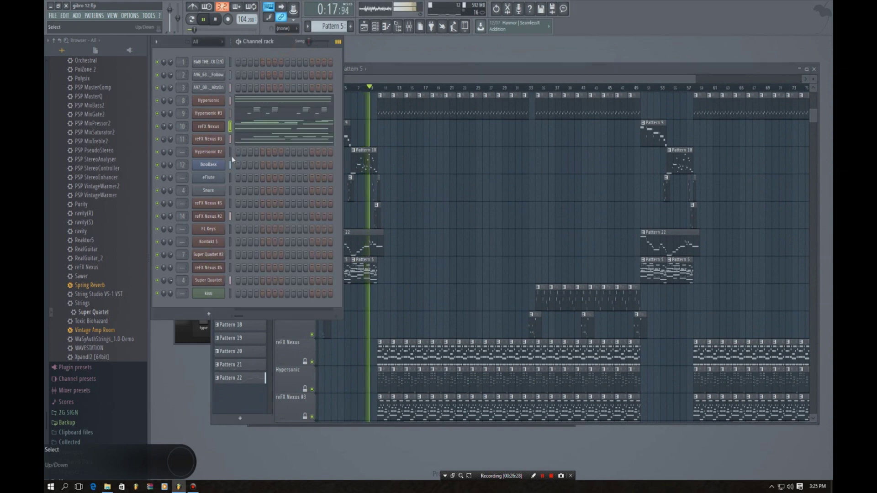
{"action": "left_click", "coordinate": [436, 68]}
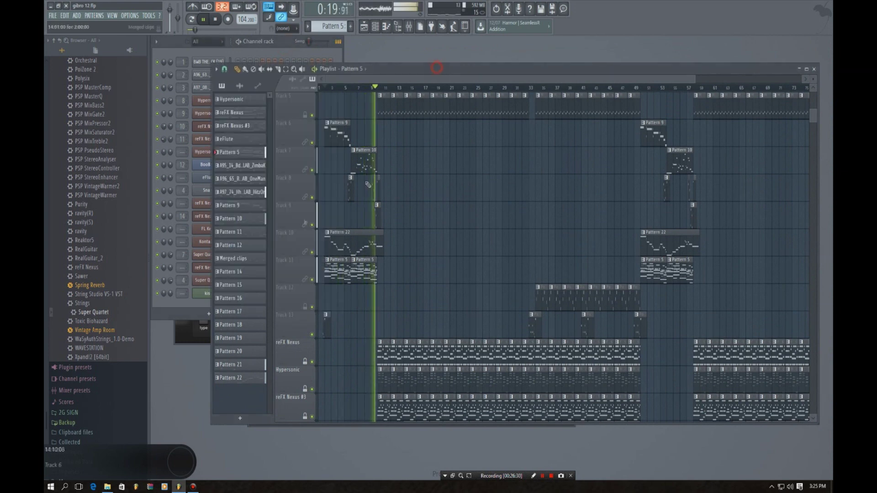
{"action": "double_click", "coordinate": [336, 241]}
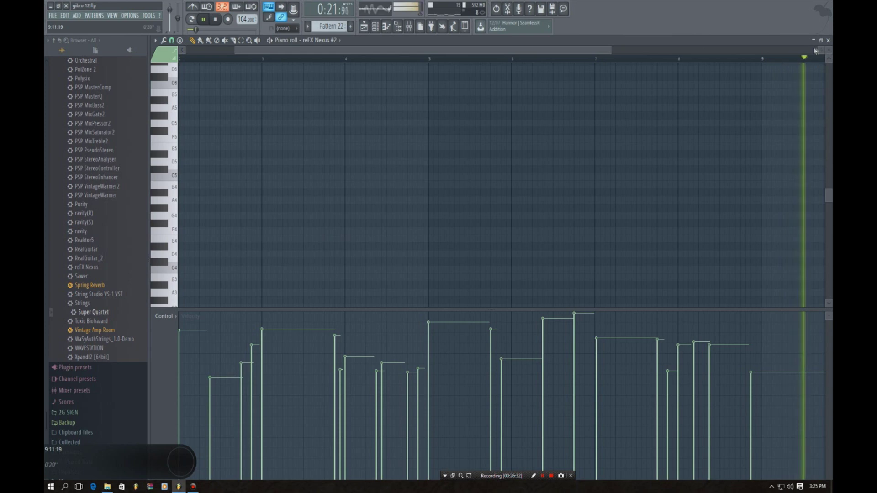
{"action": "left_click", "coordinate": [828, 40]}
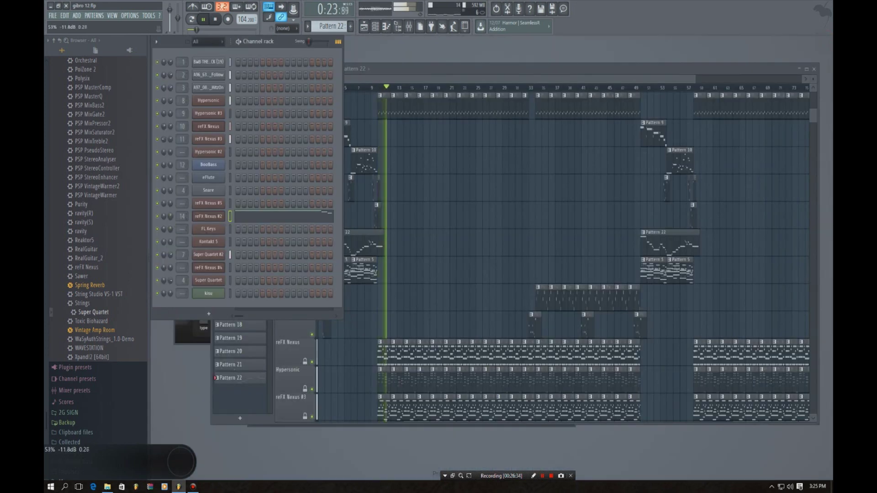
Find the eFlute clips in the playlist, stop playback, and open one briefly so its pattern becomes the active one
{"action": "left_click", "coordinate": [732, 66]}
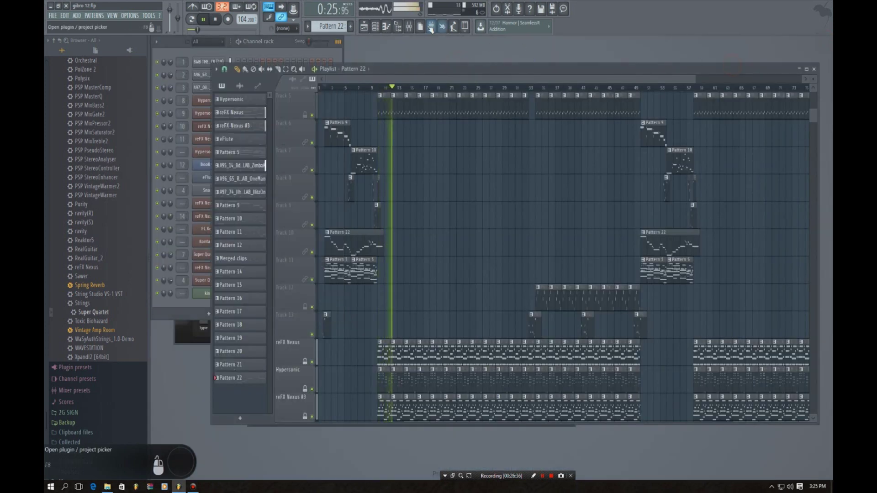
{"action": "left_click", "coordinate": [364, 26]}
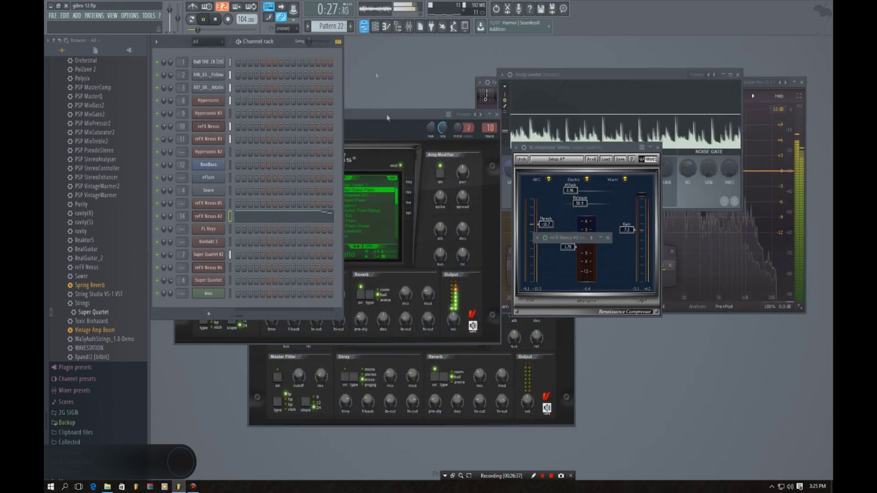
{"action": "left_click", "coordinate": [506, 94]}
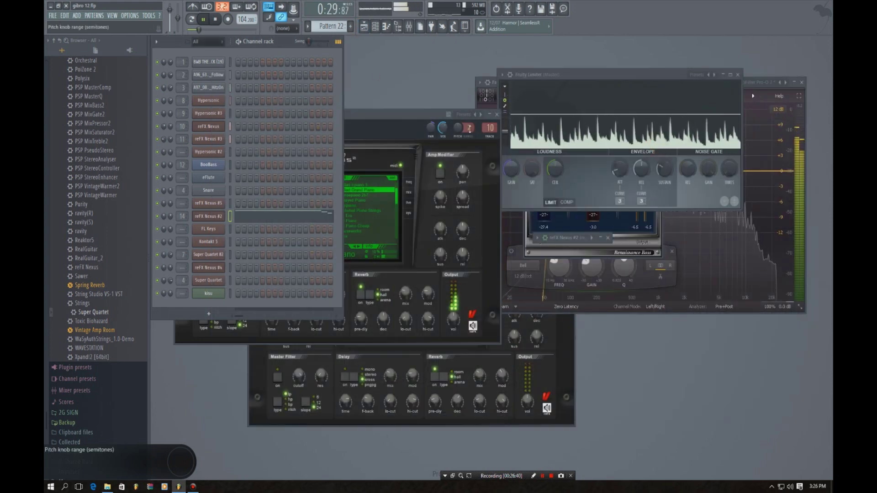
{"action": "left_click", "coordinate": [365, 28]}
{"action": "scroll", "coordinate": [456, 289], "scroll_direction": "down", "scroll_amount": 6}
{"action": "key", "text": "space"}
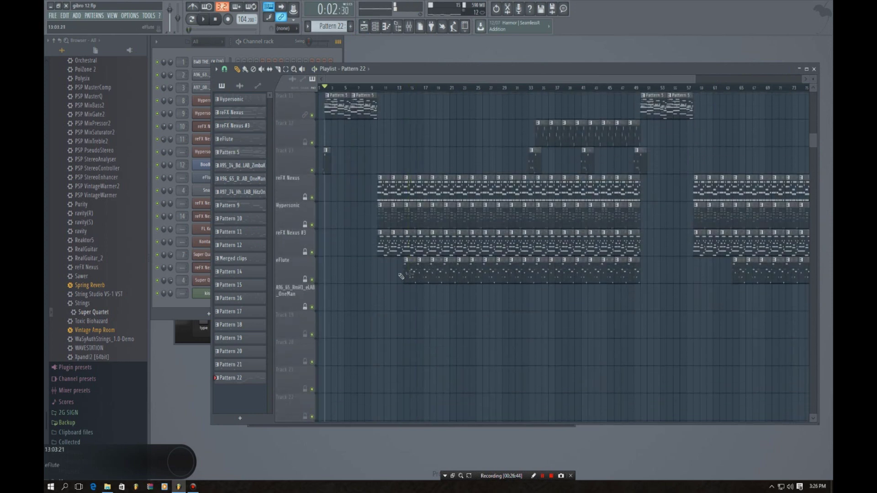
{"action": "double_click", "coordinate": [411, 270]}
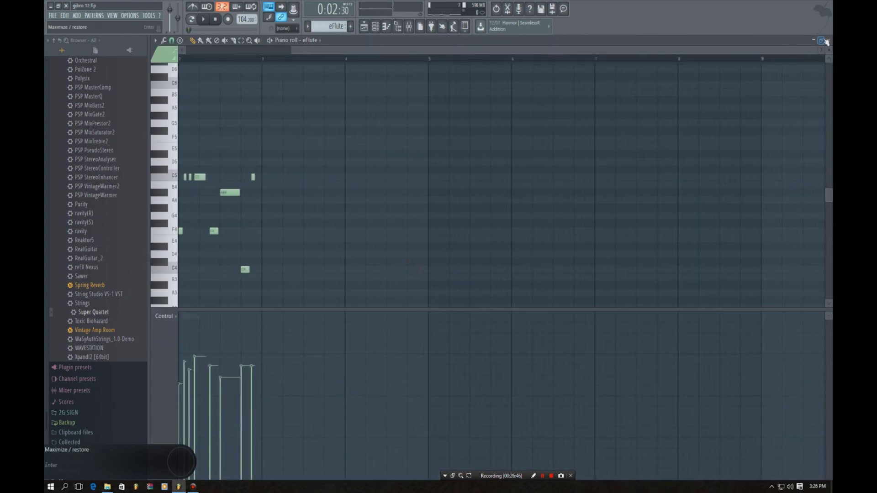
{"action": "left_click", "coordinate": [825, 41]}
Switch to pattern mode and audition the eFlute pattern on its own
{"action": "left_click", "coordinate": [195, 19]}
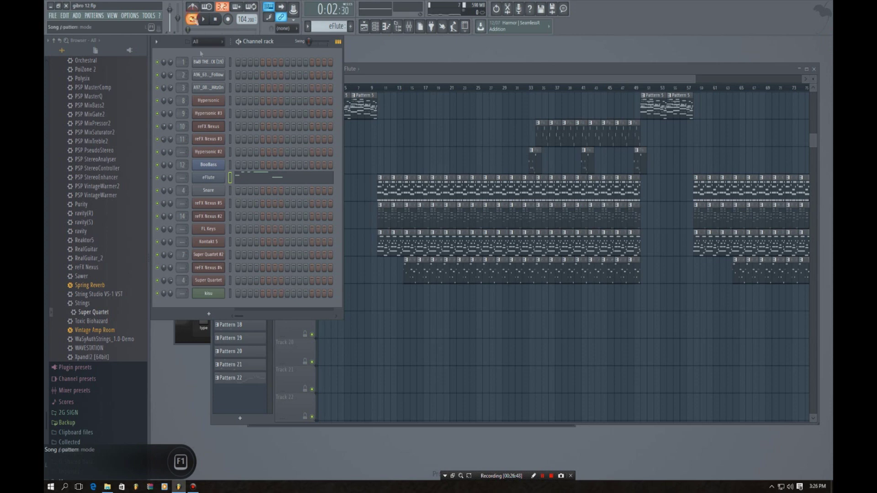
{"action": "left_click", "coordinate": [206, 182]}
{"action": "left_click", "coordinate": [205, 179]}
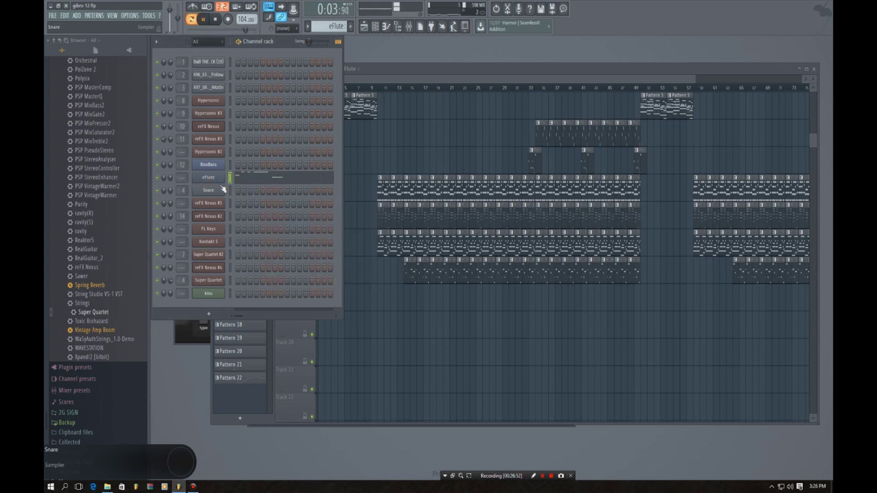
{"action": "key", "text": "space"}
Route the eFlute channel to mixer insert 15
{"action": "left_click", "coordinate": [209, 178]}
{"action": "left_click", "coordinate": [209, 178]}
{"action": "left_click", "coordinate": [408, 28]}
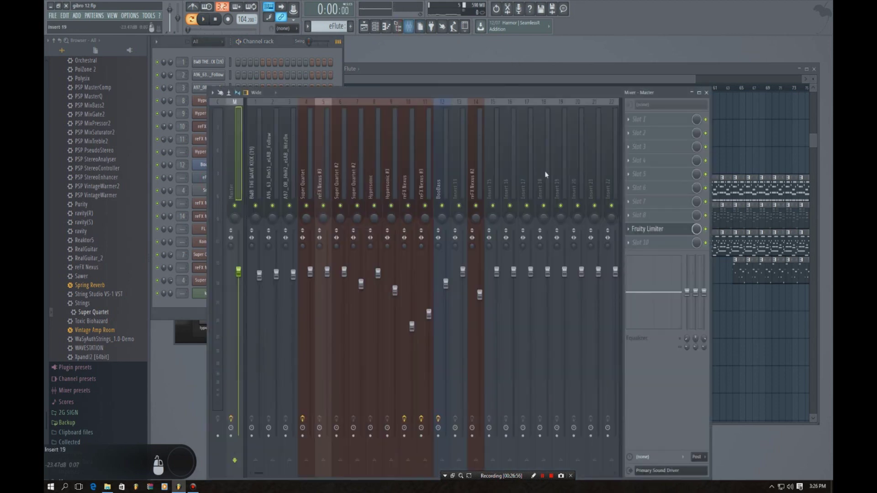
{"action": "right_click", "coordinate": [488, 166]}
{"action": "mouse_move", "coordinate": [541, 168]}
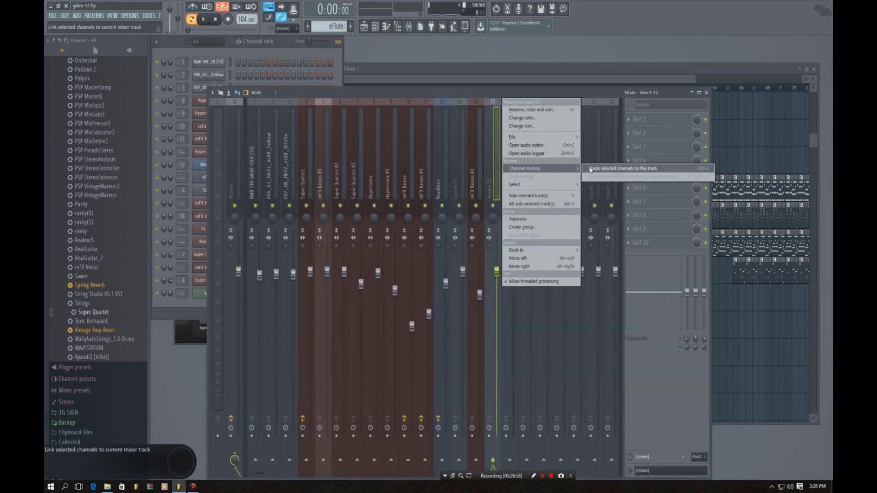
{"action": "left_click", "coordinate": [590, 169]}
Load RBass Stereo into the first effect slot of the eFlute track and move its window clear of the mixer tracks
{"action": "left_click", "coordinate": [631, 120]}
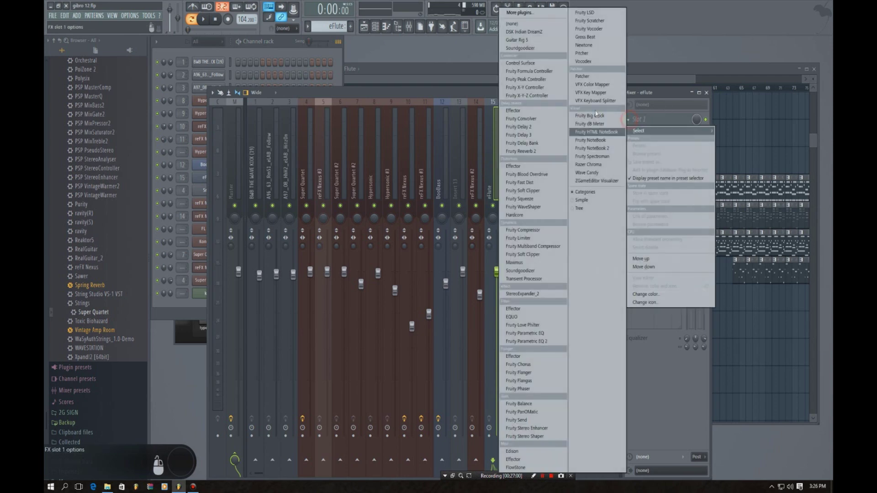
{"action": "left_click", "coordinate": [633, 140]}
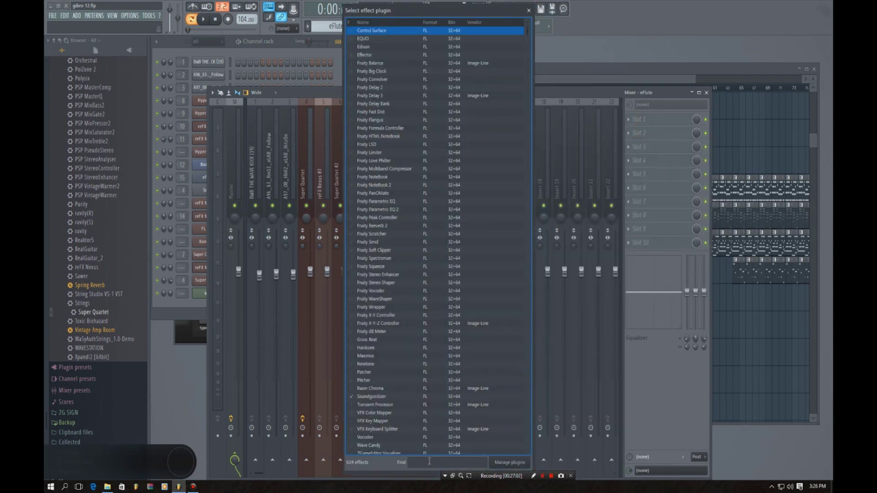
{"action": "type", "text": "R"}
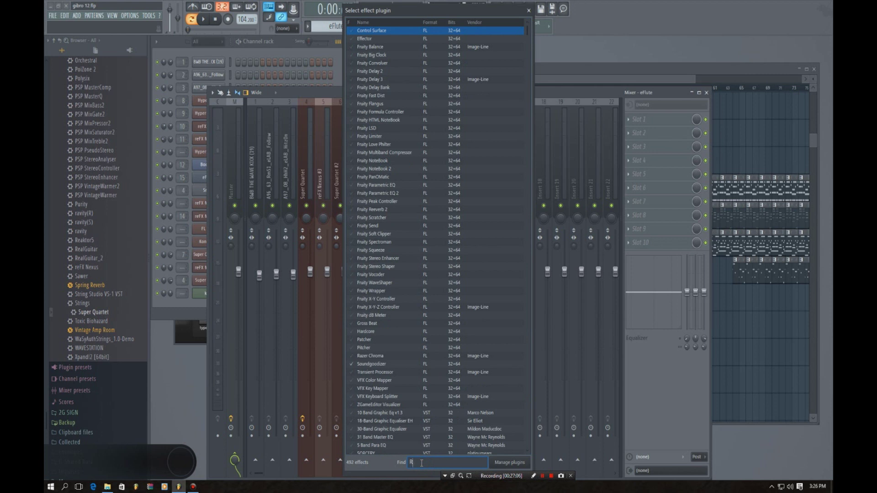
{"action": "type", "text": "BAS"}
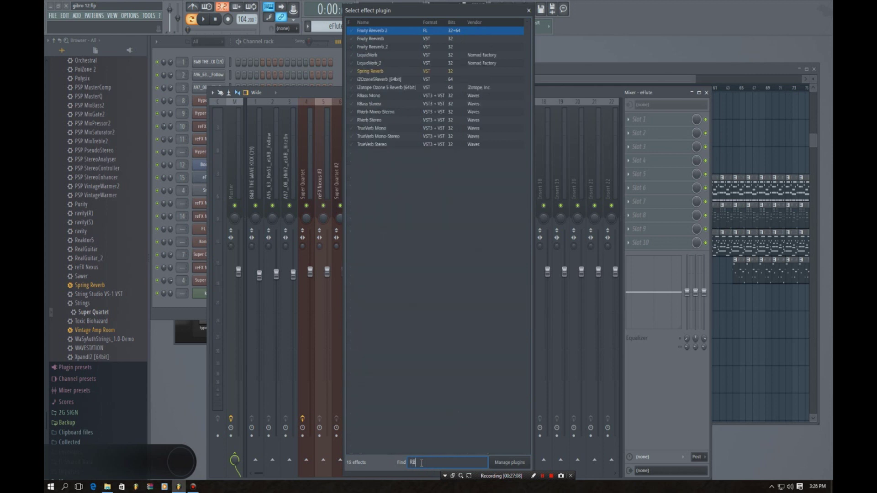
{"action": "left_click", "coordinate": [371, 39]}
{"action": "double_click", "coordinate": [370, 39]}
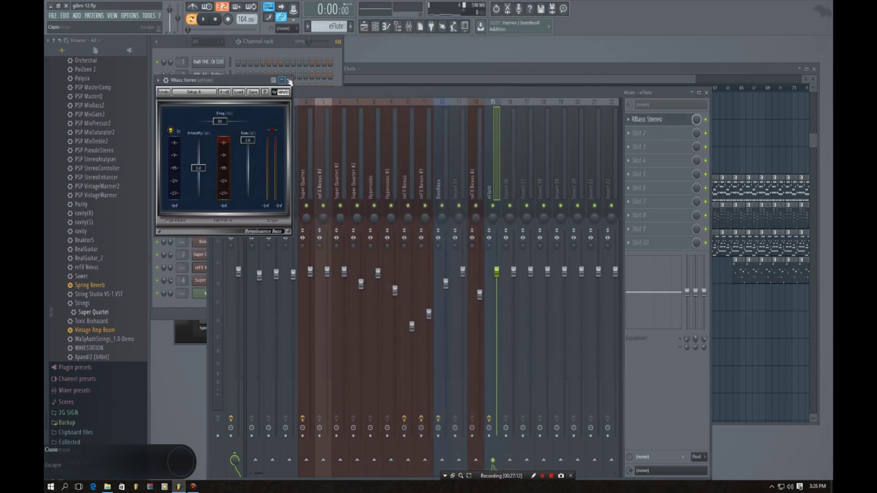
{"action": "left_click_drag", "start_coordinate": [220, 80], "coordinate": [758, 97]}
During playback, set RBass Stereo to about 6.1 dB intensity, -4.4 dB gain and 41 Hz frequency
{"action": "key", "text": "space"}
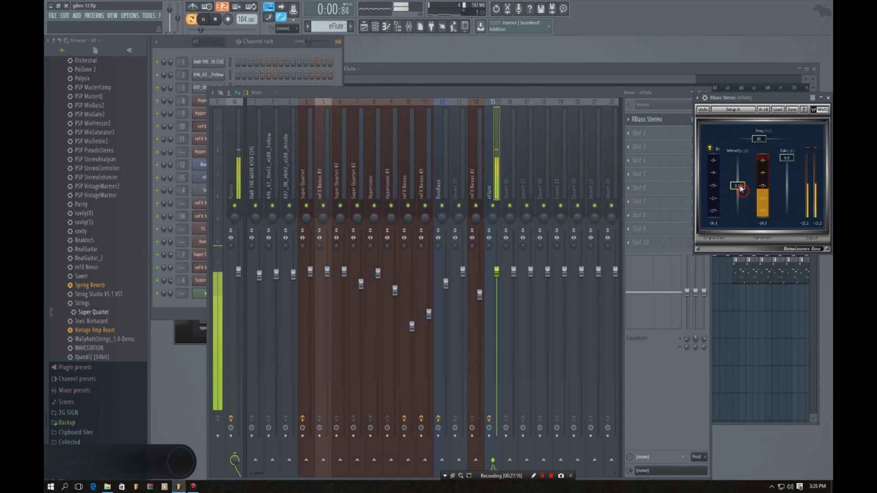
{"action": "left_click_drag", "start_coordinate": [739, 187], "coordinate": [740, 184]}
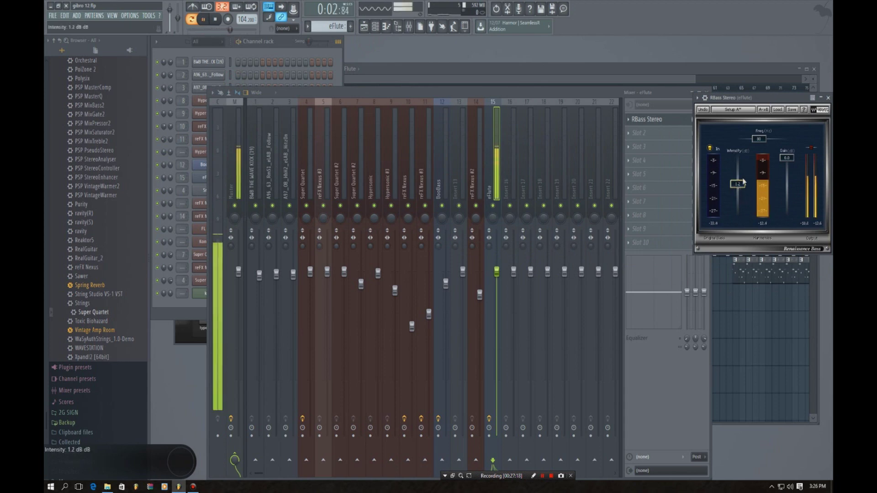
{"action": "left_click_drag", "start_coordinate": [787, 158], "coordinate": [787, 166]}
{"action": "left_click_drag", "start_coordinate": [737, 183], "coordinate": [737, 179]}
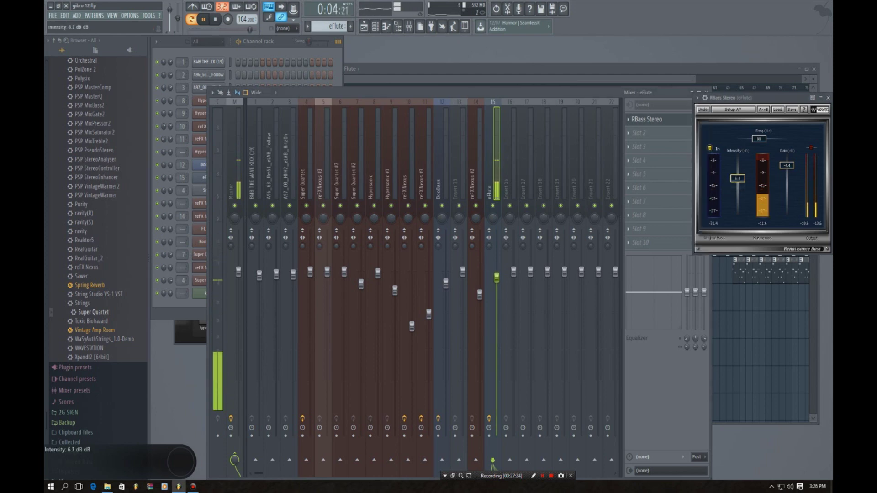
{"action": "mouse_move", "coordinate": [759, 139]}
{"action": "left_mouse_down"}
{"action": "mouse_move", "coordinate": [743, 139]}
{"action": "mouse_move", "coordinate": [774, 139]}
{"action": "mouse_move", "coordinate": [747, 139]}
{"action": "left_mouse_up"}
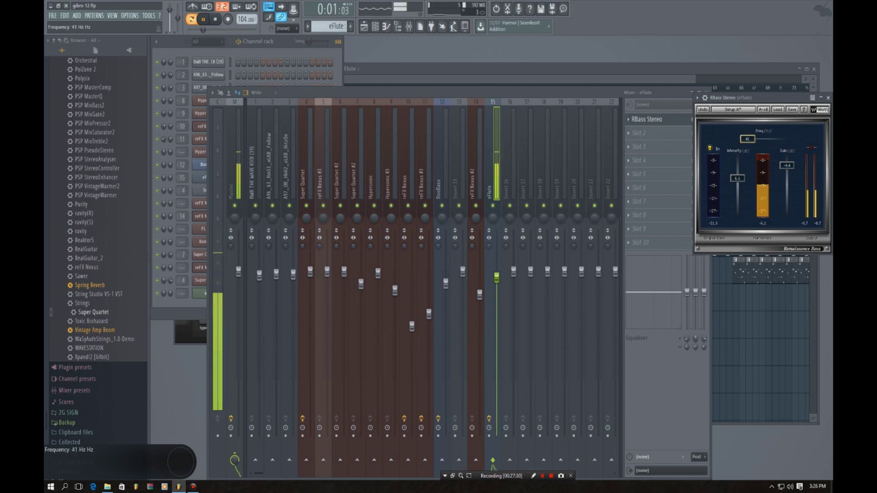
Stop the pattern, switch to song mode, and play the song from where the eFlute clips begin
{"action": "left_click", "coordinate": [423, 67]}
{"action": "key", "text": "space"}
{"action": "left_click", "coordinate": [403, 89]}
{"action": "key", "text": "l"}
{"action": "key", "text": "space"}
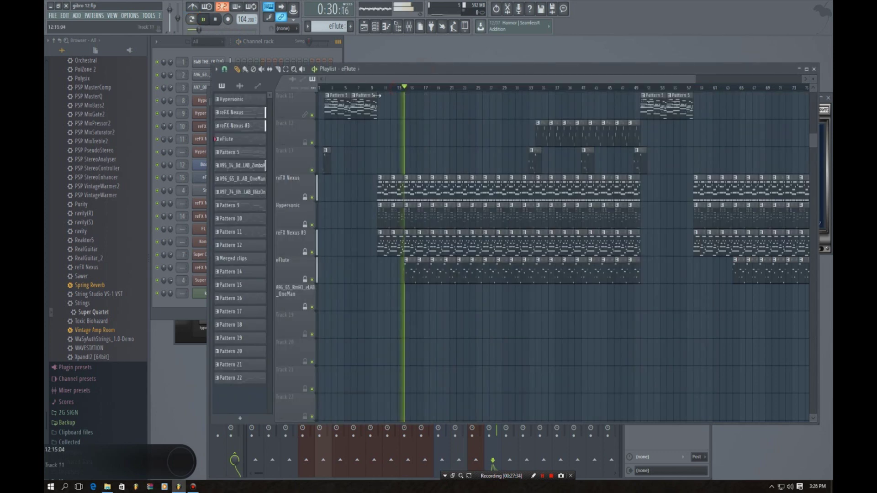
Raise the eFlute mixer track's fader slightly while the full song plays
{"action": "left_click", "coordinate": [277, 42]}
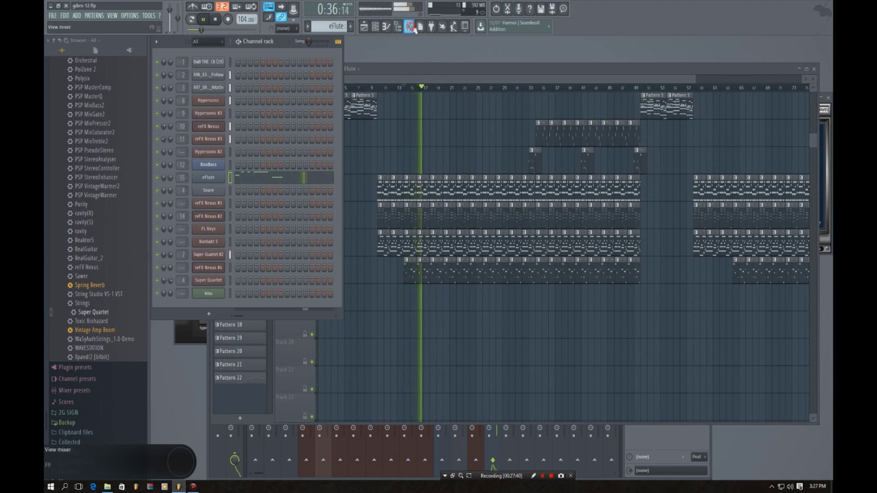
{"action": "key", "text": "F9"}
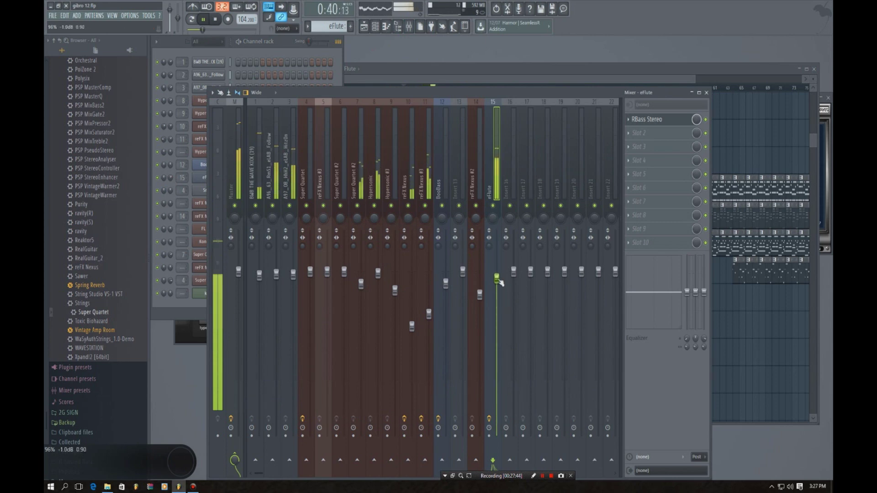
{"action": "left_click_drag", "start_coordinate": [497, 279], "coordinate": [497, 277]}
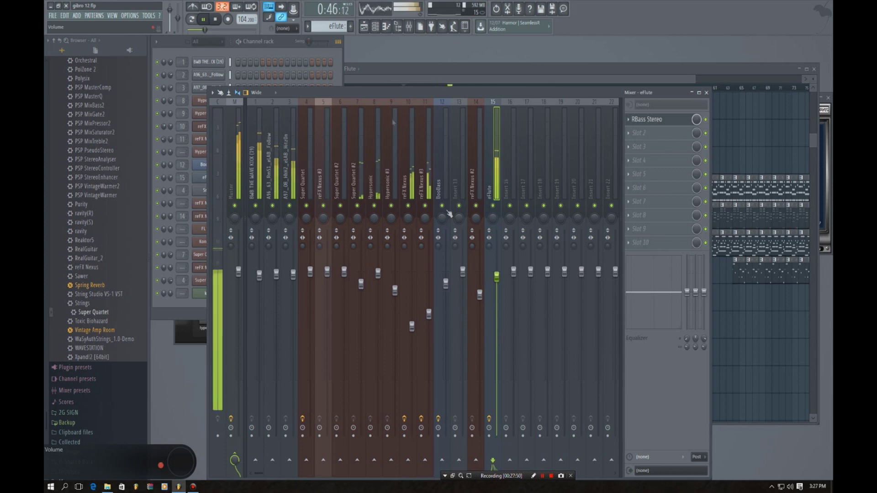
{"action": "left_click", "coordinate": [286, 46]}
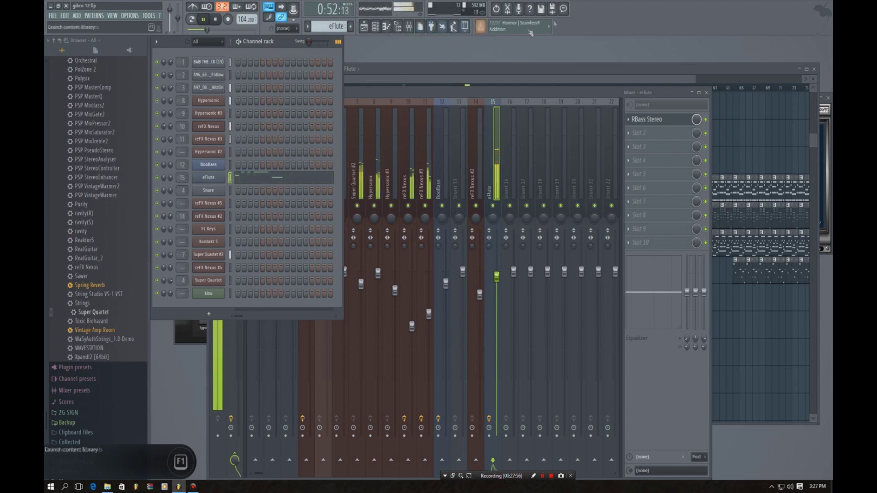
Retune RBass Stereo on the eFlute track during playback to 76 Hz frequency and about 1.4 dB intensity
{"action": "left_click", "coordinate": [663, 119]}
{"action": "left_click", "coordinate": [663, 120]}
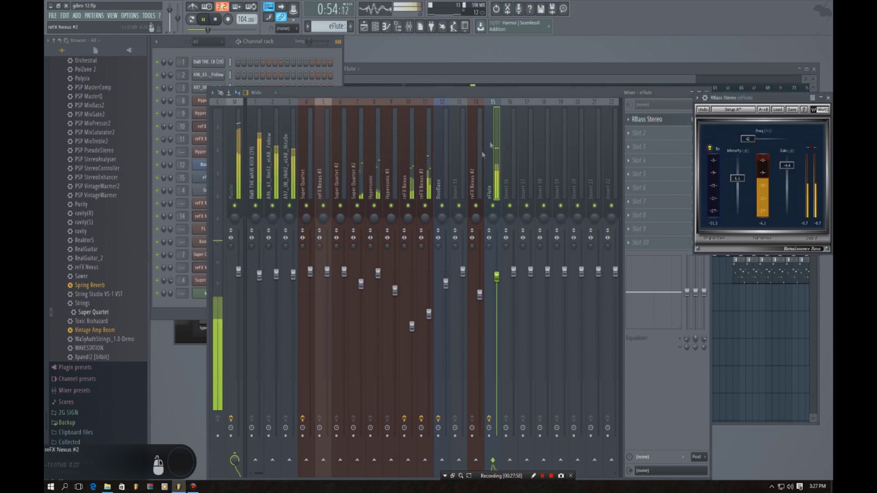
{"action": "left_click_drag", "start_coordinate": [738, 164], "coordinate": [737, 179]}
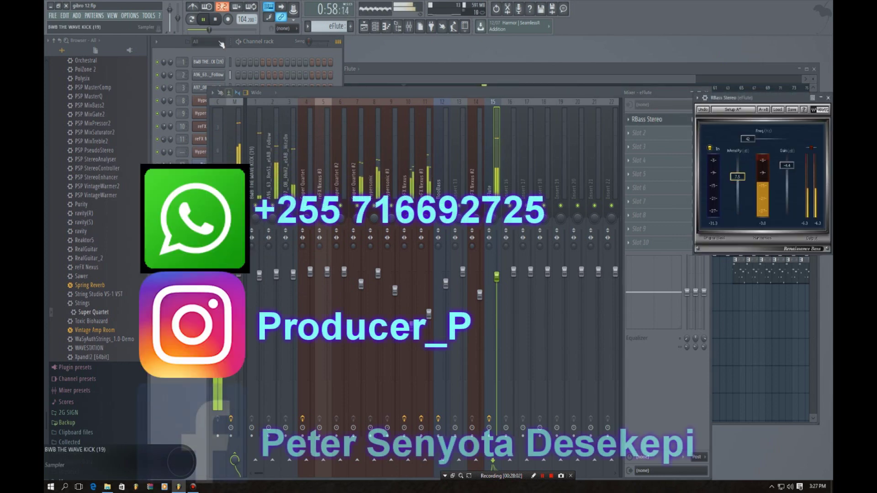
{"action": "left_click", "coordinate": [283, 43]}
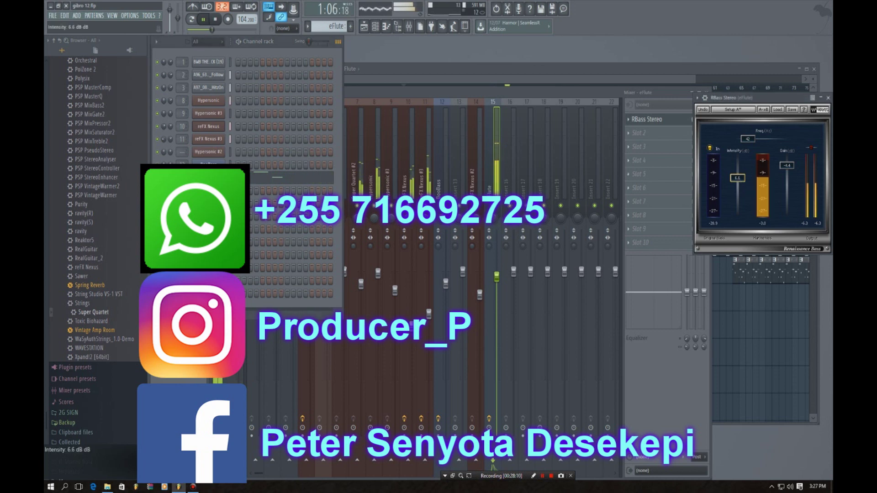
{"action": "mouse_move", "coordinate": [750, 141]}
{"action": "left_mouse_down"}
{"action": "mouse_move", "coordinate": [772, 141]}
{"action": "mouse_move", "coordinate": [757, 141]}
{"action": "left_mouse_up"}
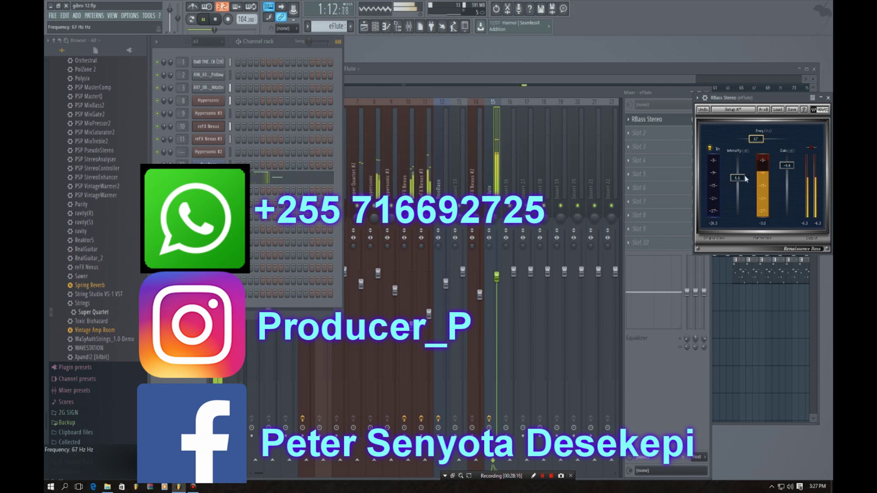
{"action": "left_click_drag", "start_coordinate": [756, 142], "coordinate": [761, 143]}
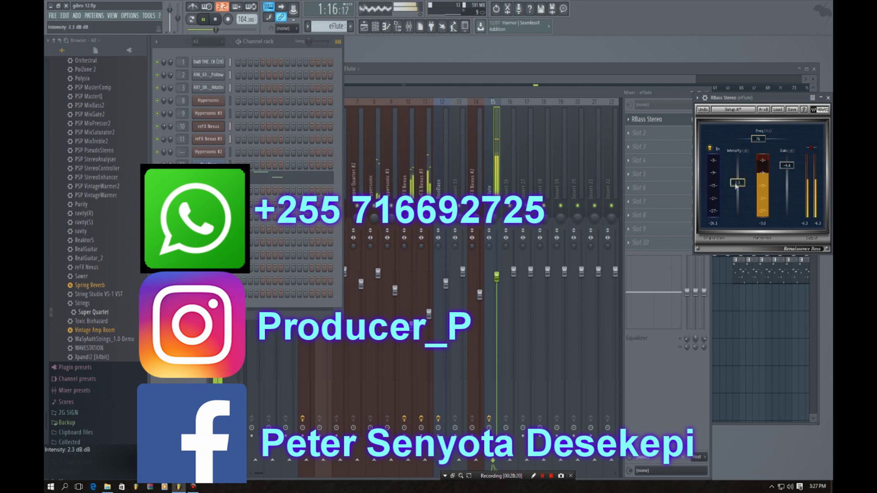
{"action": "left_click_drag", "start_coordinate": [738, 183], "coordinate": [738, 185]}
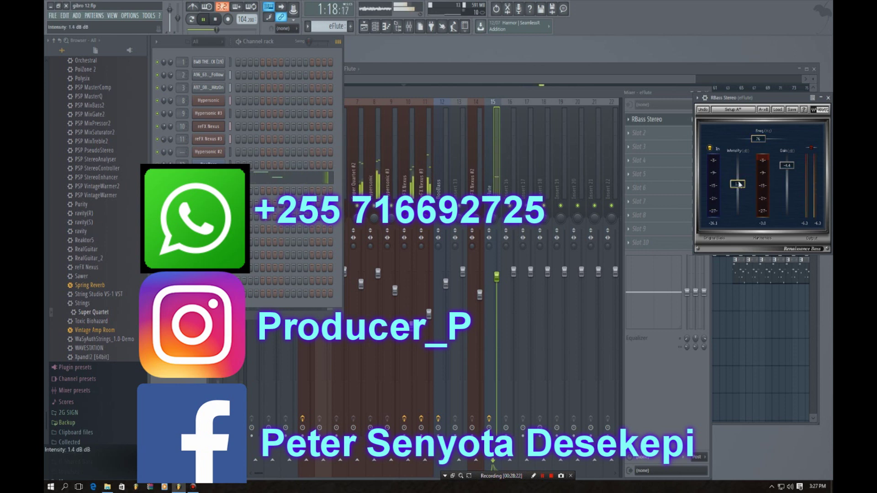
Stop the song, open Pattern 16 from the first Track 12 clip in the playlist, and close its piano roll
{"action": "left_click", "coordinate": [519, 68]}
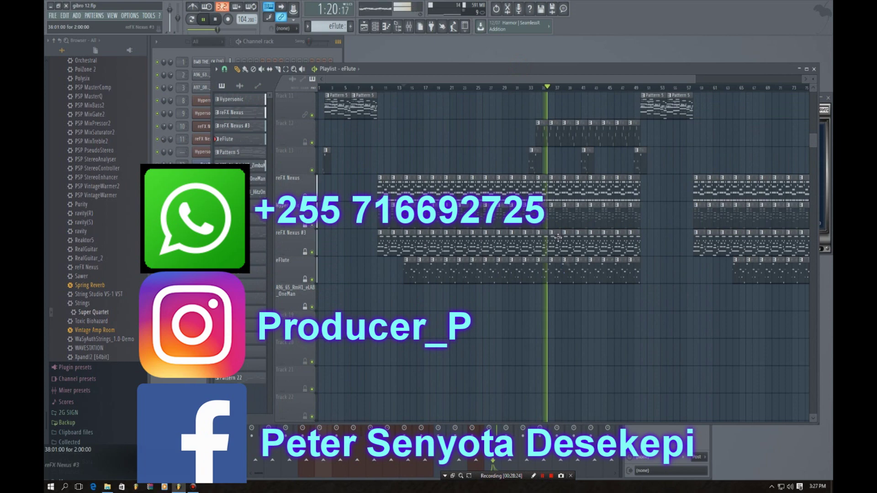
{"action": "scroll", "coordinate": [542, 180], "scroll_direction": "up", "scroll_amount": 3}
{"action": "key", "text": "space"}
{"action": "double_click", "coordinate": [544, 207]}
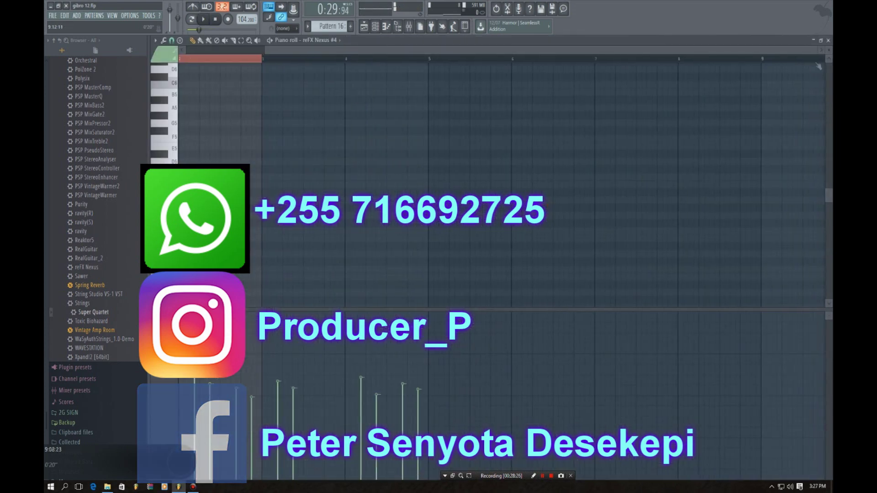
{"action": "left_click", "coordinate": [828, 41]}
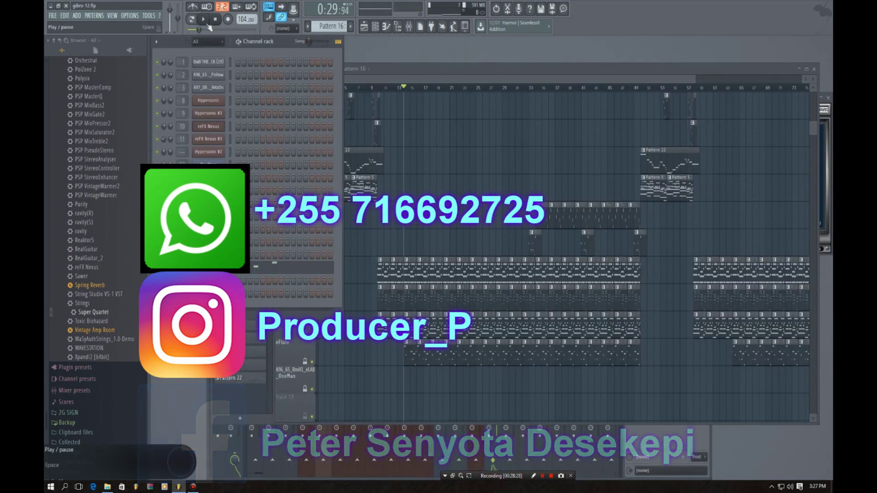
Audition Pattern 16, select its reFX Nexus #4 channel and route it to mixer track Insert 16
{"action": "key", "text": "space"}
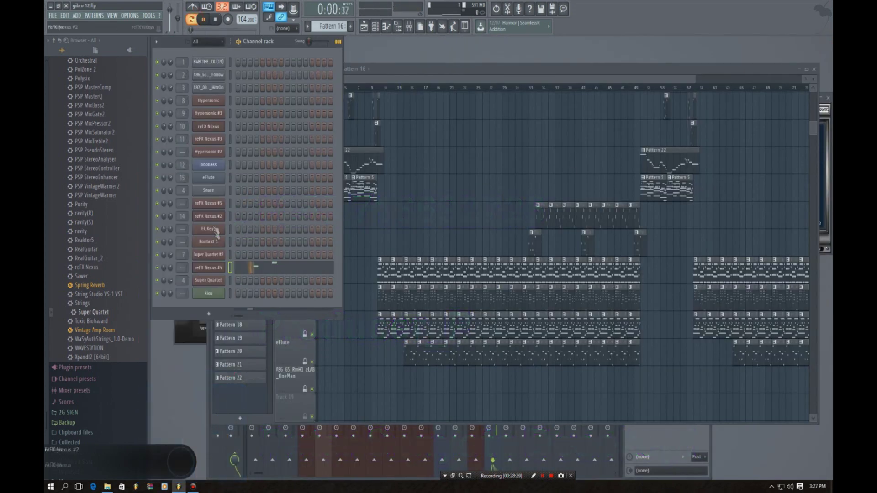
{"action": "left_click", "coordinate": [217, 269]}
{"action": "left_click", "coordinate": [409, 26]}
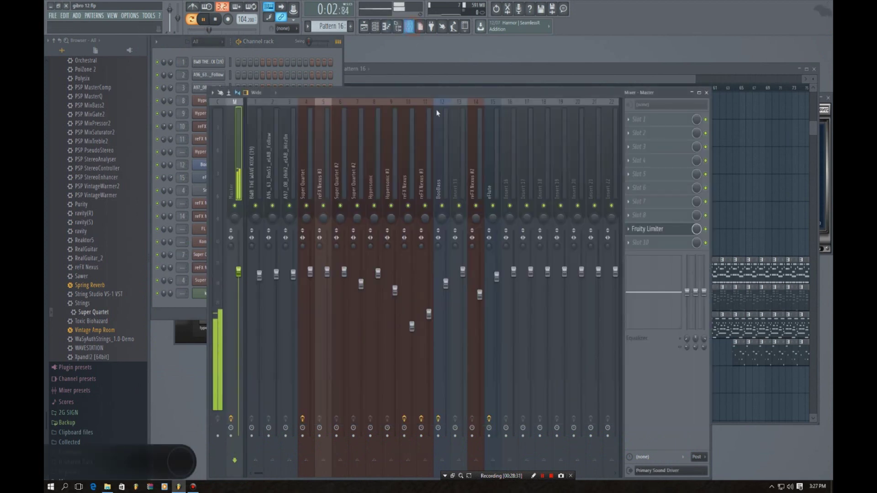
{"action": "key", "text": "space"}
{"action": "left_click", "coordinate": [504, 167]}
{"action": "right_click", "coordinate": [506, 168]}
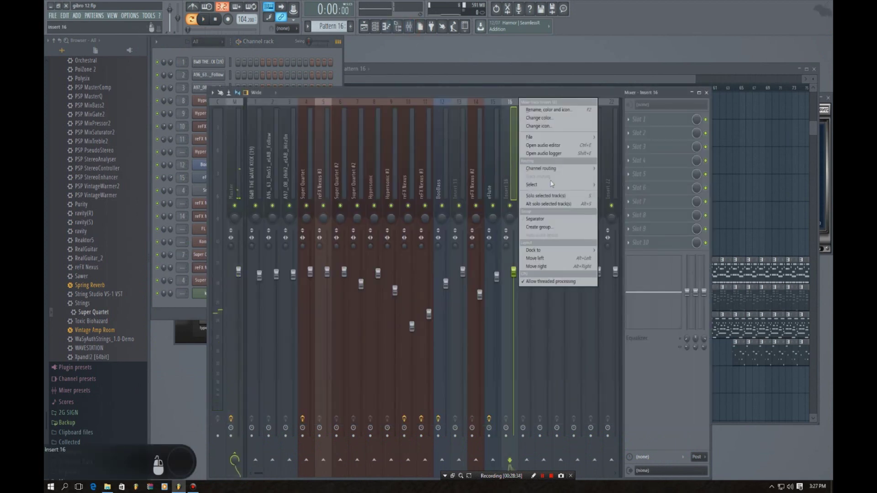
{"action": "mouse_move", "coordinate": [550, 169]}
{"action": "left_click", "coordinate": [613, 170]}
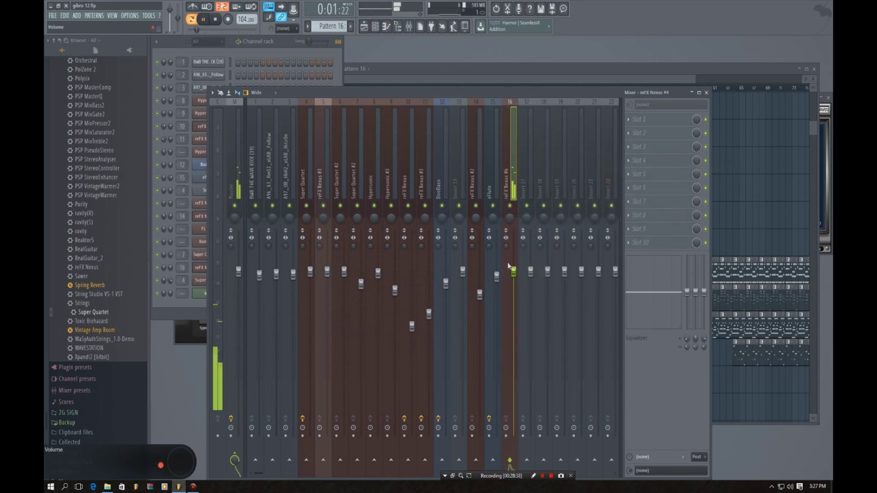
Fit the whole arrangement's length in the playlist and play the song from where the reFX Nexus clips begin
{"action": "left_click", "coordinate": [284, 45]}
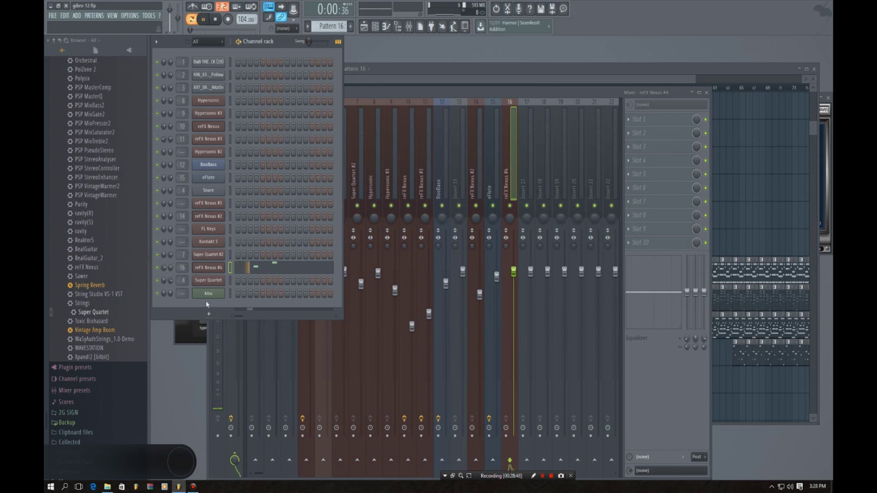
{"action": "left_click", "coordinate": [544, 64]}
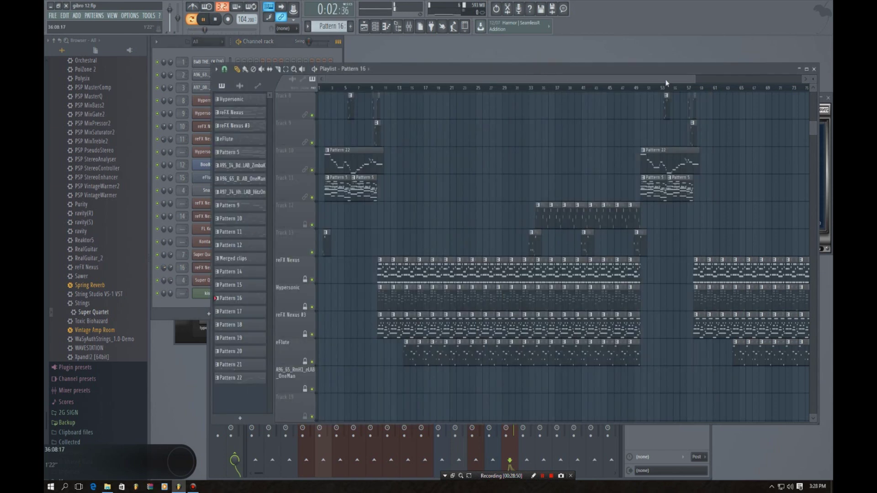
{"action": "left_click_drag", "start_coordinate": [694, 82], "coordinate": [801, 82]}
{"action": "scroll", "coordinate": [636, 139], "scroll_direction": "up", "scroll_amount": 7}
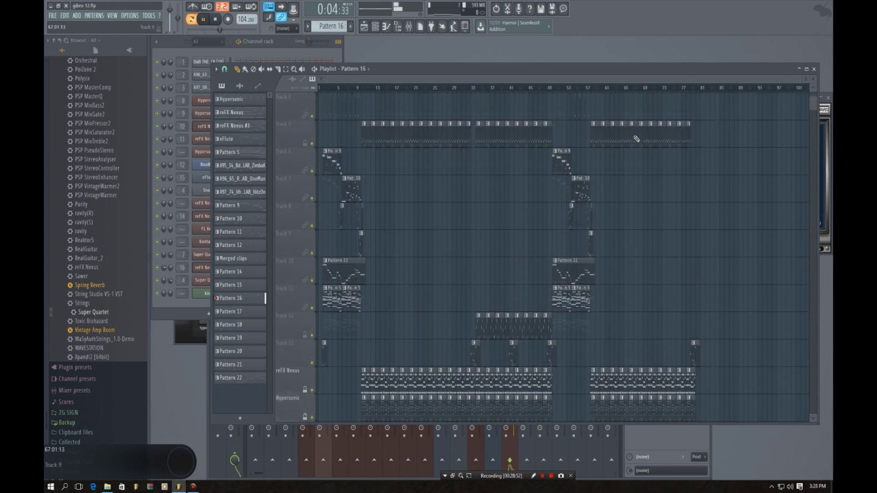
{"action": "right_click", "coordinate": [363, 88]}
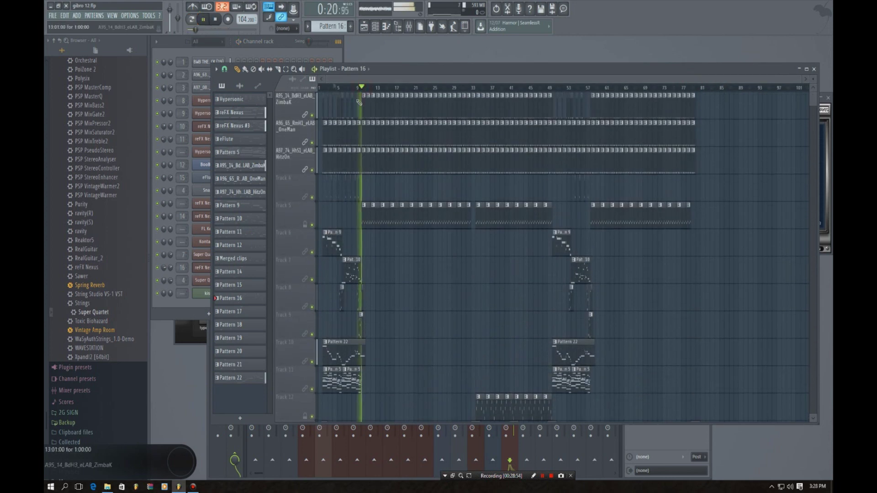
Check the mixer levels during song playback, switch to Pattern 5 and solo the reFX Nexus channel
{"action": "left_click", "coordinate": [287, 42]}
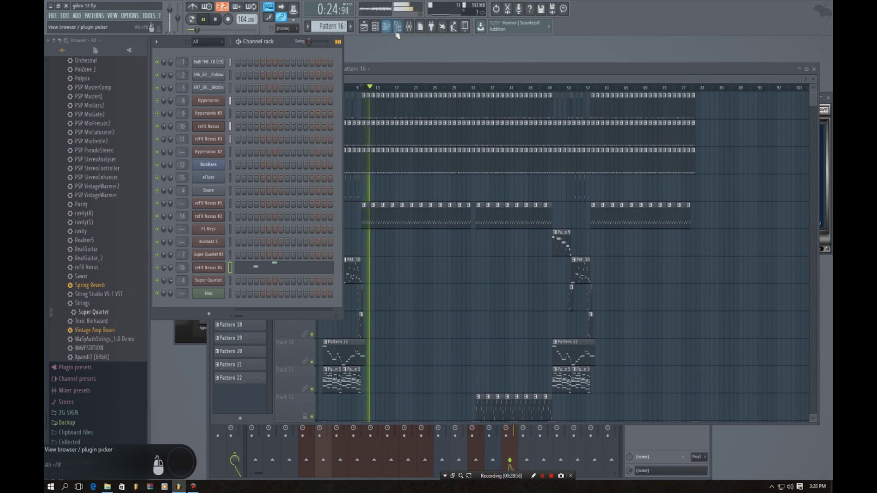
{"action": "left_click", "coordinate": [409, 28]}
{"action": "left_click", "coordinate": [288, 46]}
{"action": "left_click", "coordinate": [409, 28]}
{"action": "left_click", "coordinate": [408, 28]}
{"action": "left_click", "coordinate": [409, 27]}
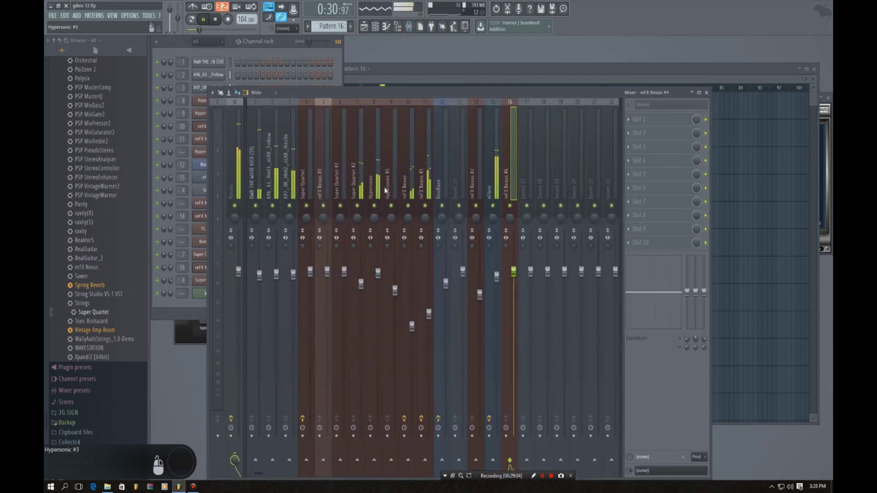
{"action": "left_click", "coordinate": [285, 50]}
{"action": "left_click_drag", "start_coordinate": [341, 25], "coordinate": [342, 38]}
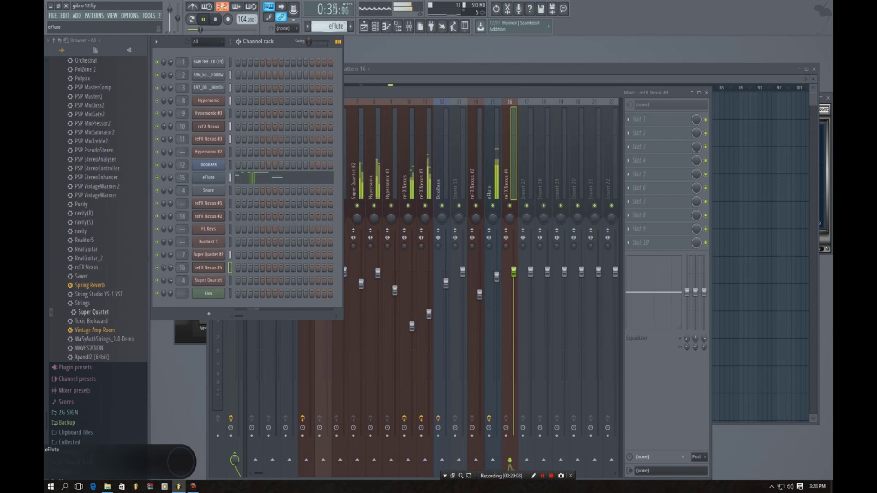
{"action": "right_click", "coordinate": [157, 125]}
{"action": "left_click", "coordinate": [166, 133]}
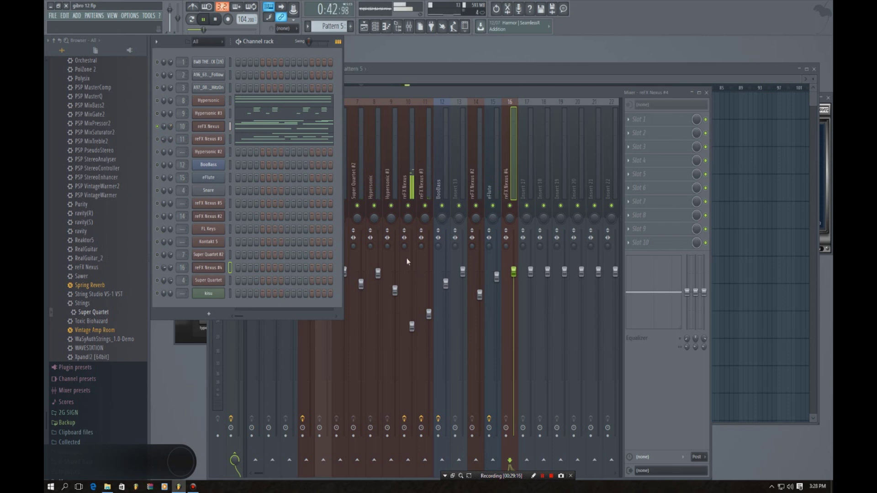
Bypass the first effect slot on the reFX Nexus mixer track and raise the track's fader to about -6.4 dB
{"action": "left_click", "coordinate": [409, 174]}
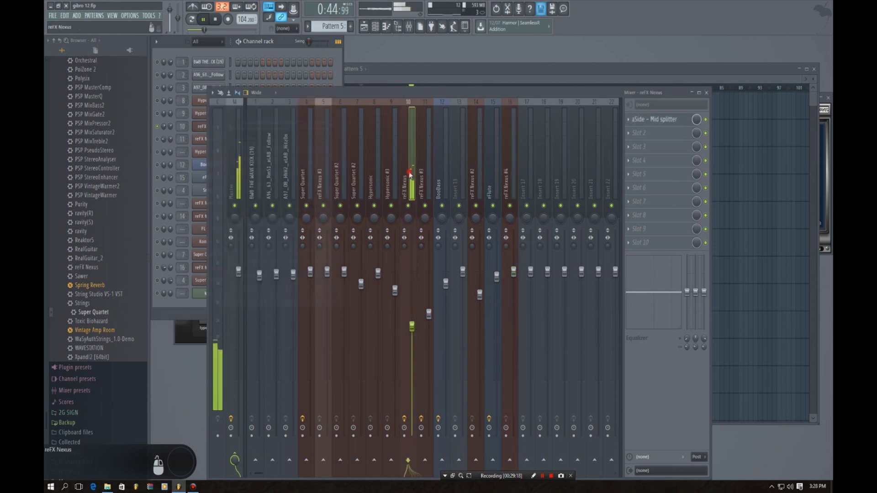
{"action": "left_click", "coordinate": [705, 119]}
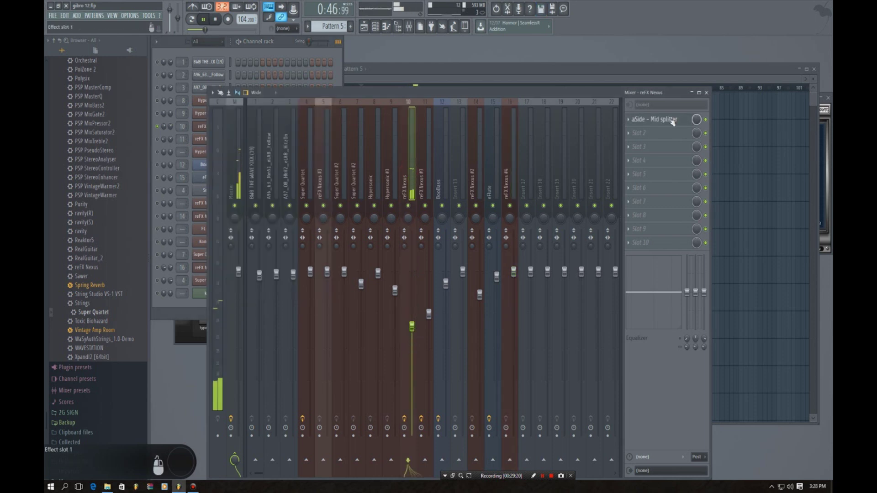
{"action": "left_click_drag", "start_coordinate": [413, 327], "coordinate": [412, 314]}
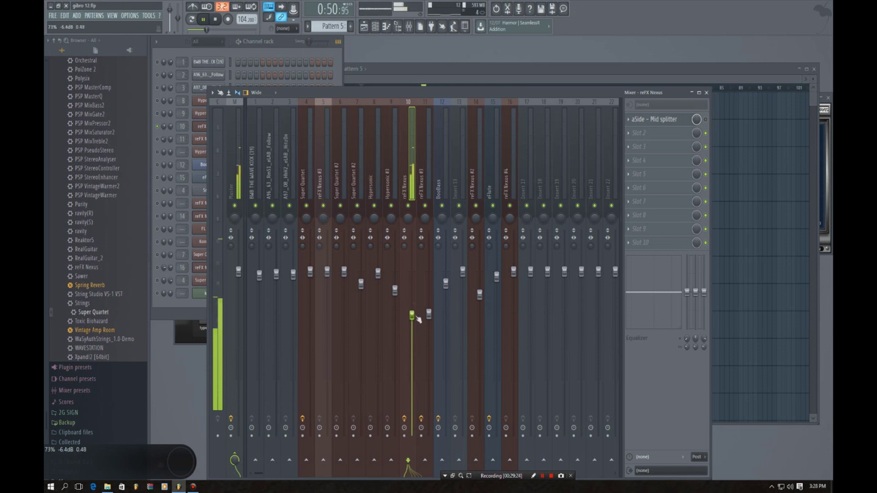
Switch the reFX Nexus track's stereo effect to the Invert preset and raise the track's fader slightly
{"action": "left_click", "coordinate": [668, 119]}
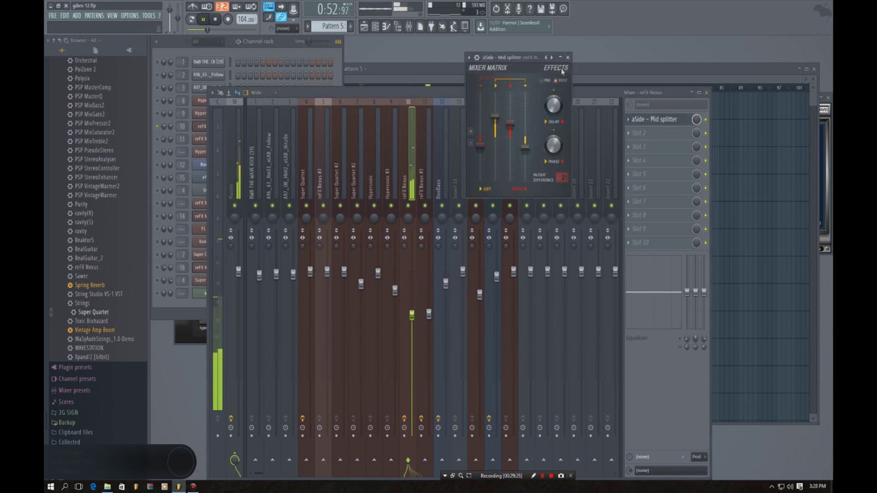
{"action": "left_click", "coordinate": [552, 57]}
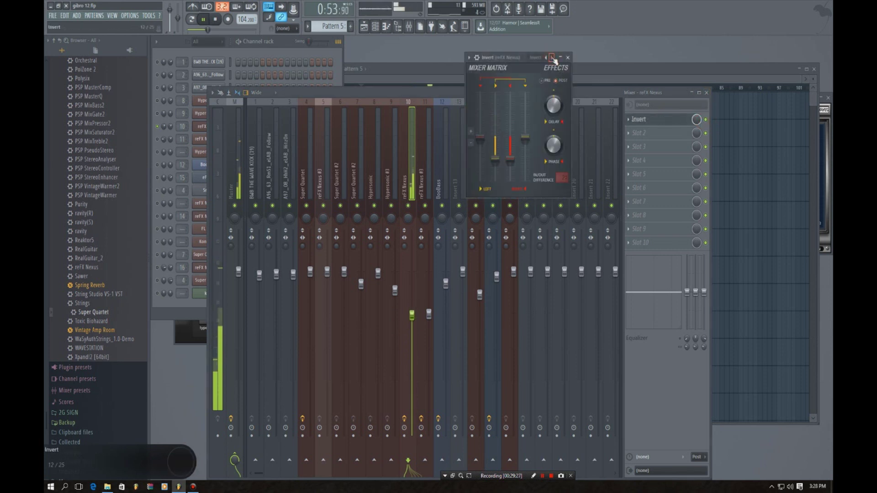
{"action": "left_click", "coordinate": [412, 314]}
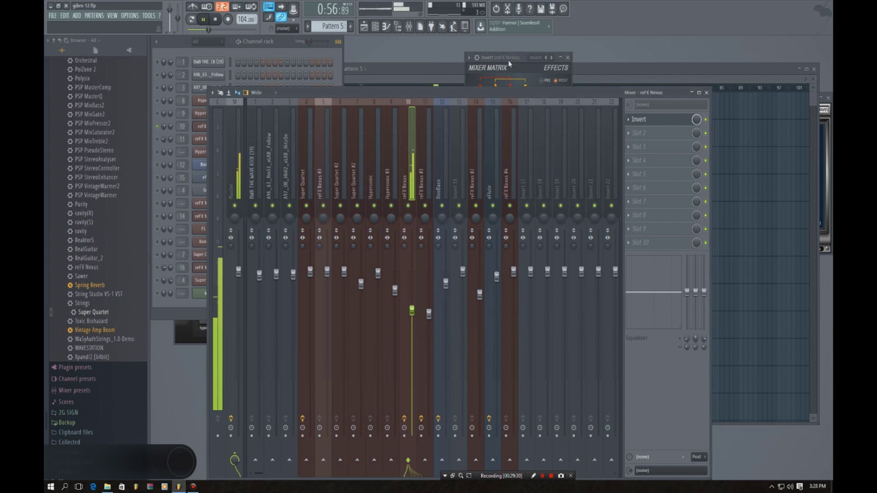
Unsolo the reFX Nexus channel to bring back the full mix during song playback
{"action": "left_click", "coordinate": [389, 70]}
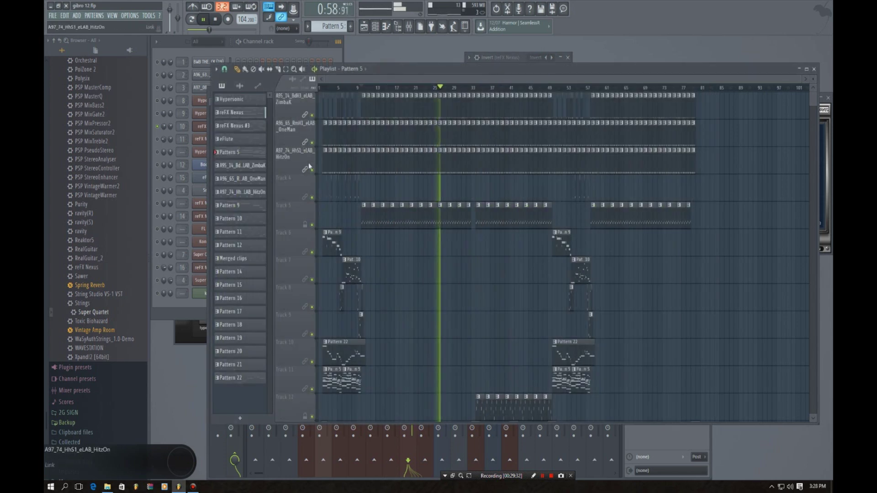
{"action": "right_click", "coordinate": [312, 144]}
{"action": "right_click", "coordinate": [311, 143]}
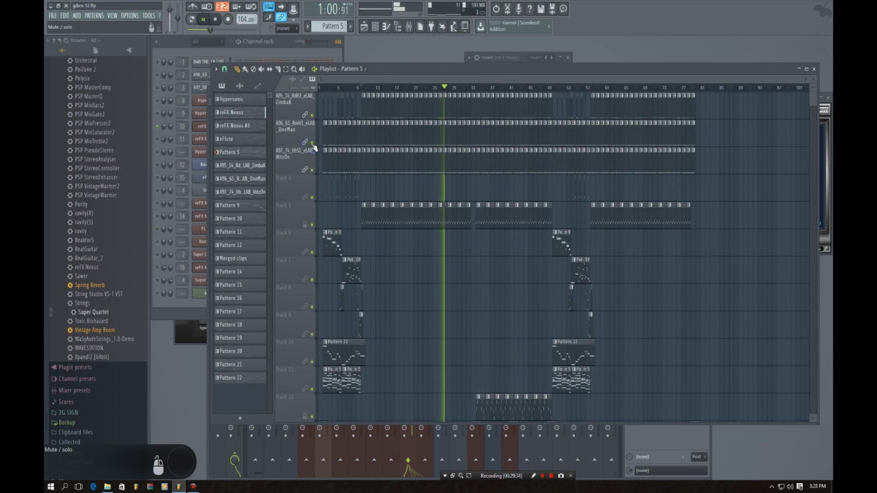
{"action": "key", "text": "F6"}
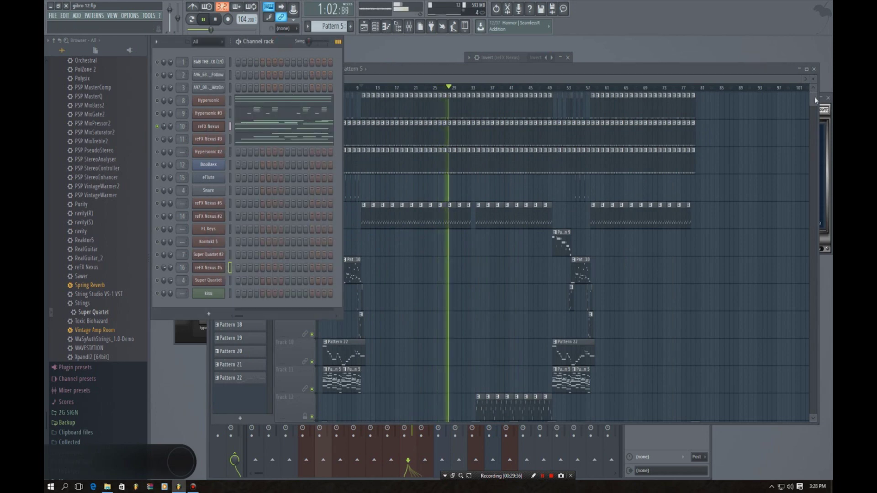
{"action": "right_click", "coordinate": [164, 129]}
{"action": "left_click", "coordinate": [166, 132]}
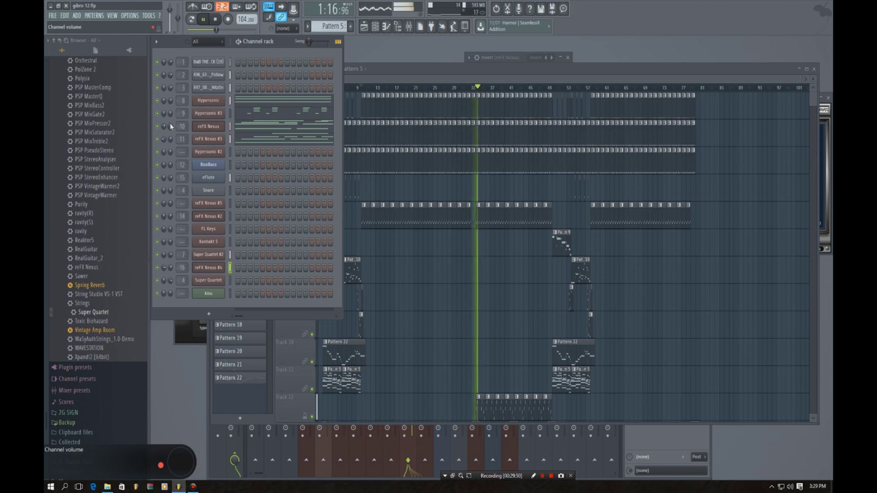
Move playback to the second Pattern 22 clip, stop the song, and reduce the playlist's track height
{"action": "left_click", "coordinate": [554, 87]}
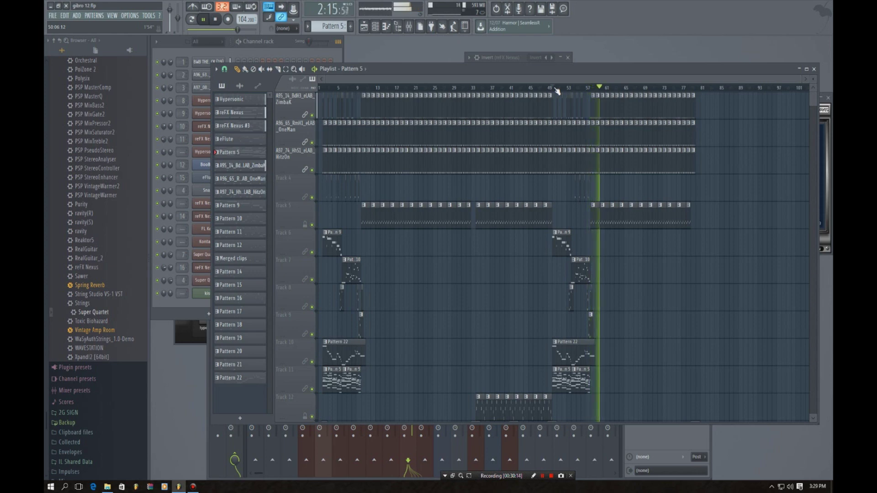
{"action": "key", "text": "space"}
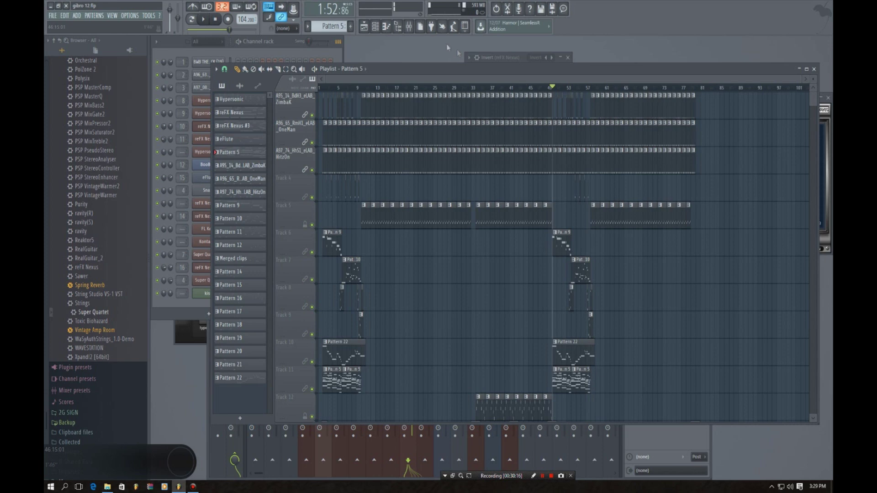
{"action": "left_click", "coordinate": [284, 39]}
{"action": "left_click", "coordinate": [413, 68]}
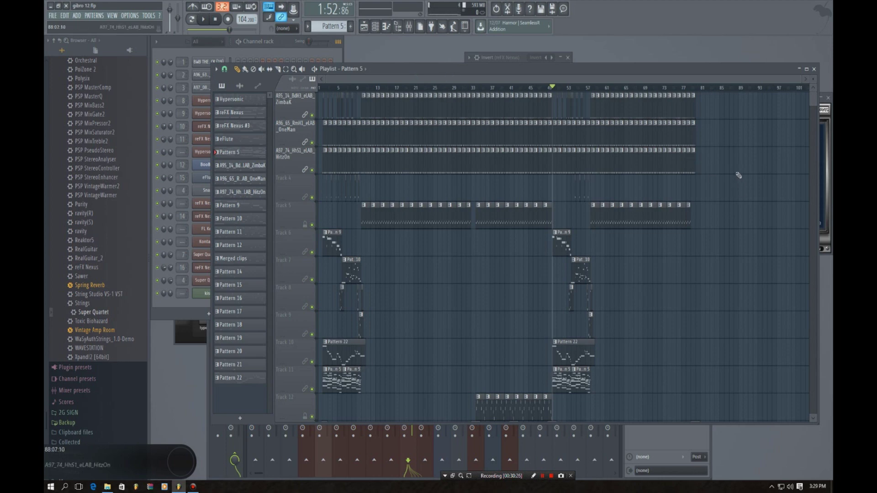
{"action": "left_click_drag", "start_coordinate": [810, 81], "coordinate": [809, 86]}
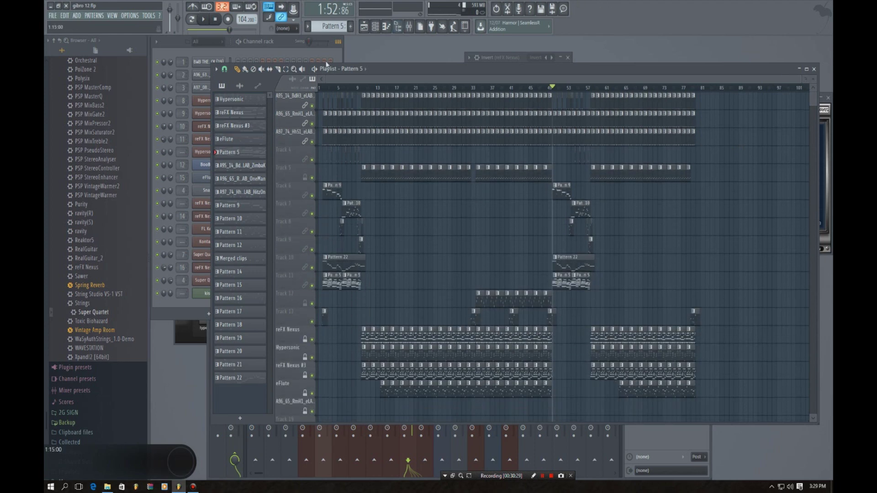
Select the Master track in the mixer and check the settings of its Fruity Limiter
{"action": "left_click", "coordinate": [408, 27]}
{"action": "left_click_drag", "start_coordinate": [247, 146], "coordinate": [229, 138]}
{"action": "left_click", "coordinate": [238, 137]}
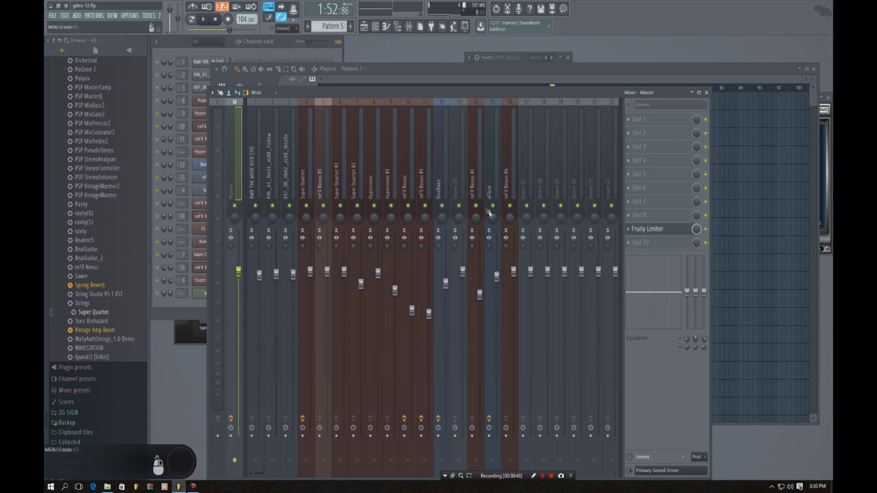
{"action": "left_click", "coordinate": [643, 228]}
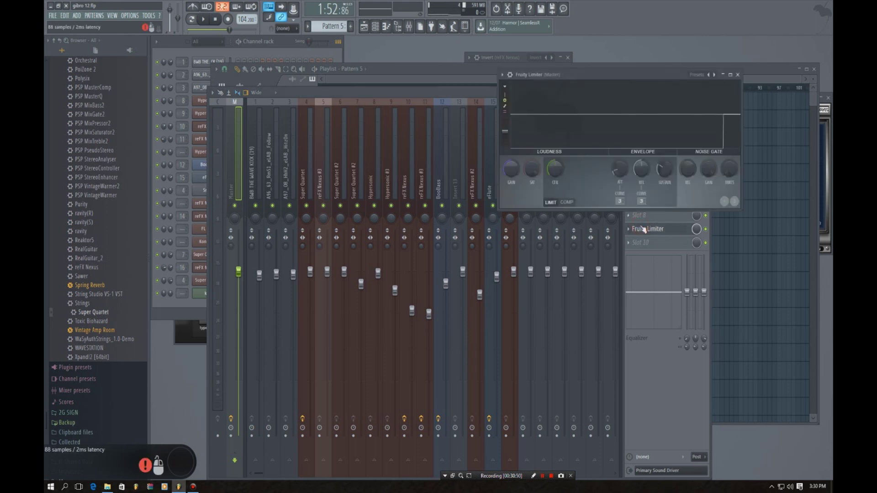
{"action": "left_click", "coordinate": [737, 75]}
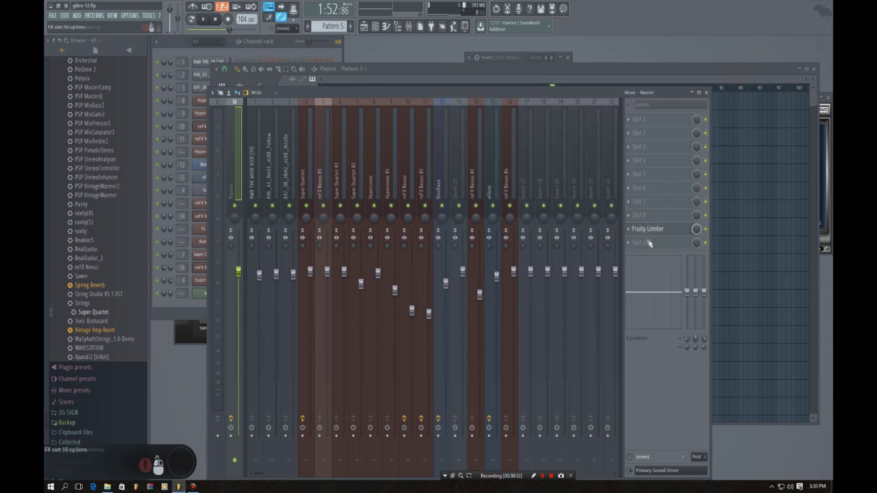
Replace the Master track's Fruity Limiter with Maximus and load the Clear master RMS preset
{"action": "left_click", "coordinate": [631, 229]}
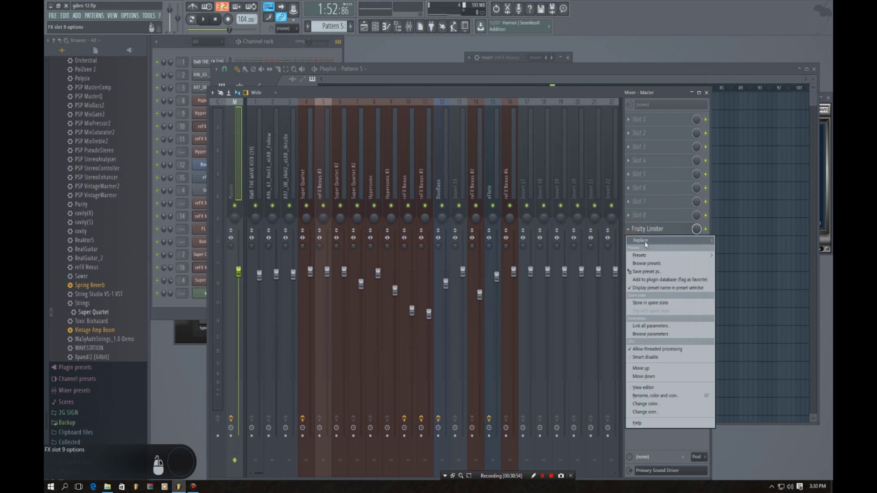
{"action": "mouse_move", "coordinate": [647, 245]}
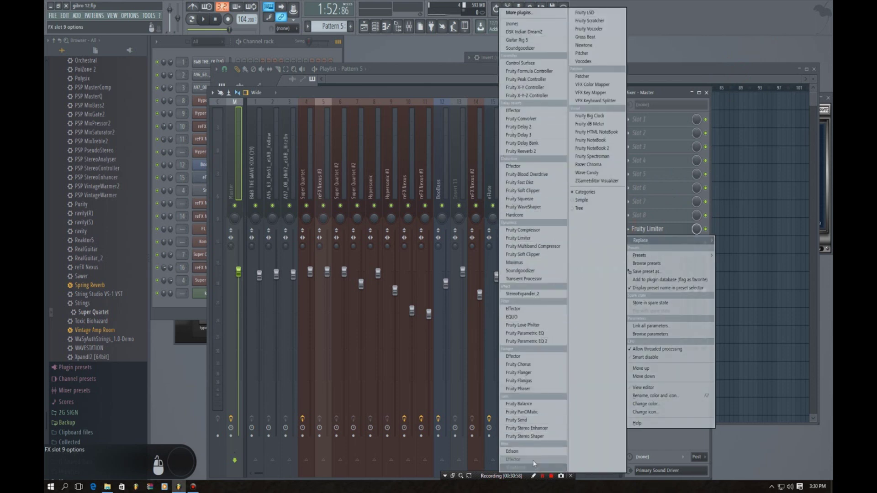
{"action": "left_click", "coordinate": [539, 263]}
{"action": "left_click_drag", "start_coordinate": [566, 74], "coordinate": [499, 64]}
{"action": "left_click", "coordinate": [439, 64]}
{"action": "mouse_move", "coordinate": [445, 90]}
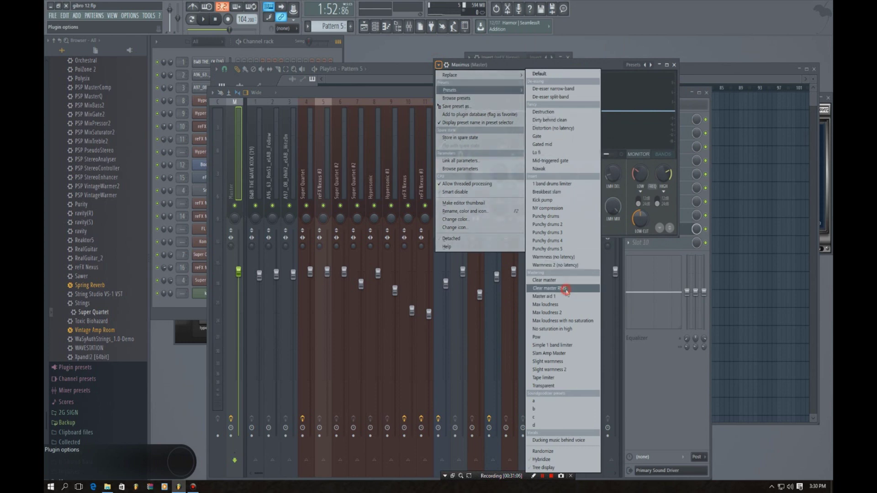
{"action": "left_click", "coordinate": [566, 289]}
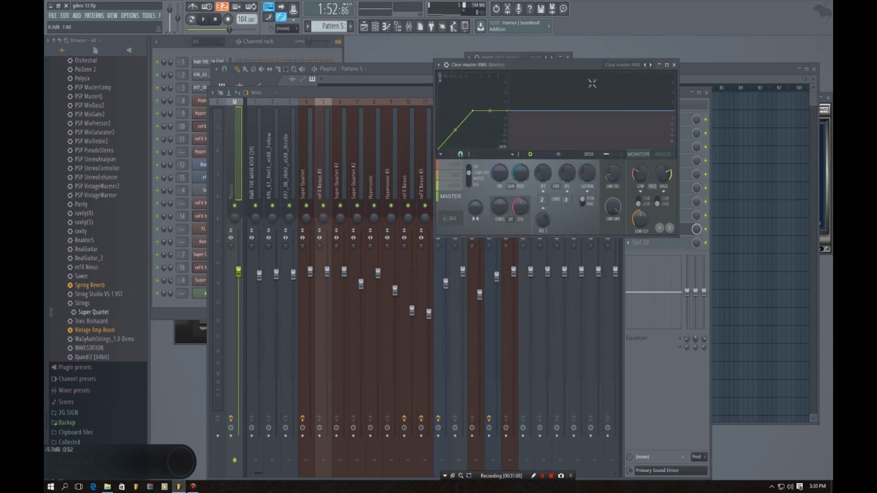
{"action": "left_click_drag", "start_coordinate": [575, 63], "coordinate": [476, 120]}
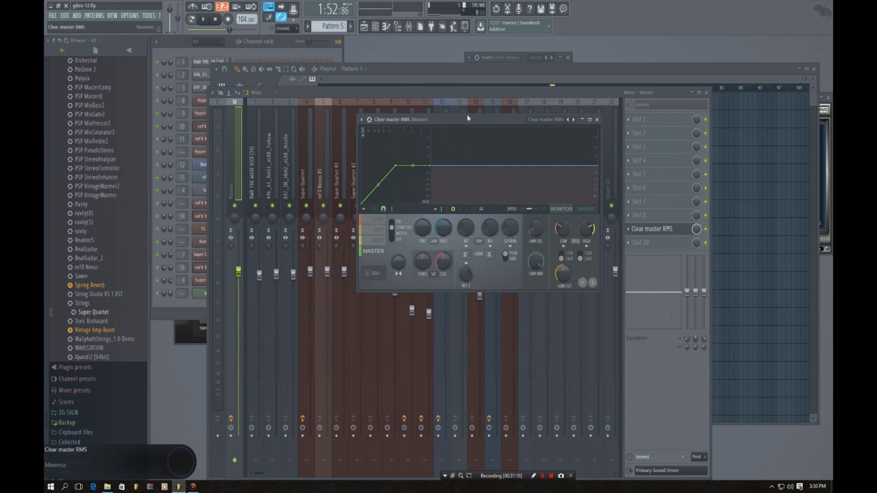
Preview the song briefly through Maximus and reload its Clear master RMS mastering preset
{"action": "key", "text": "space"}
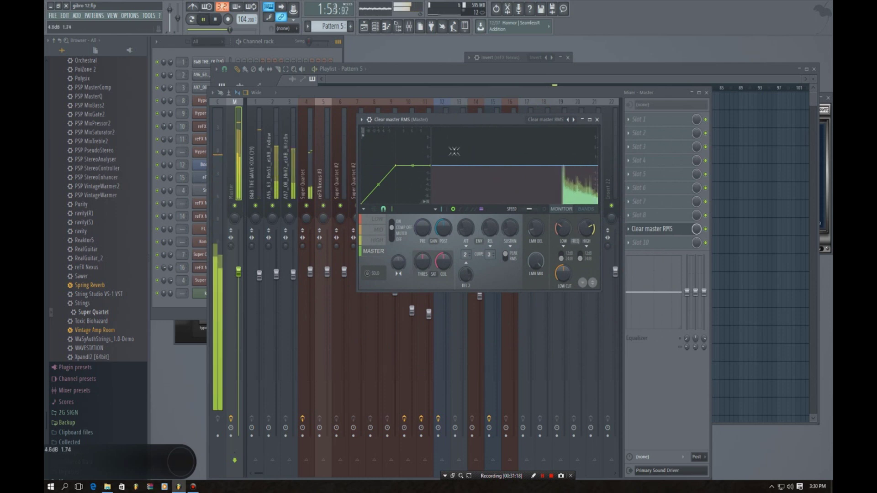
{"action": "key", "text": "space"}
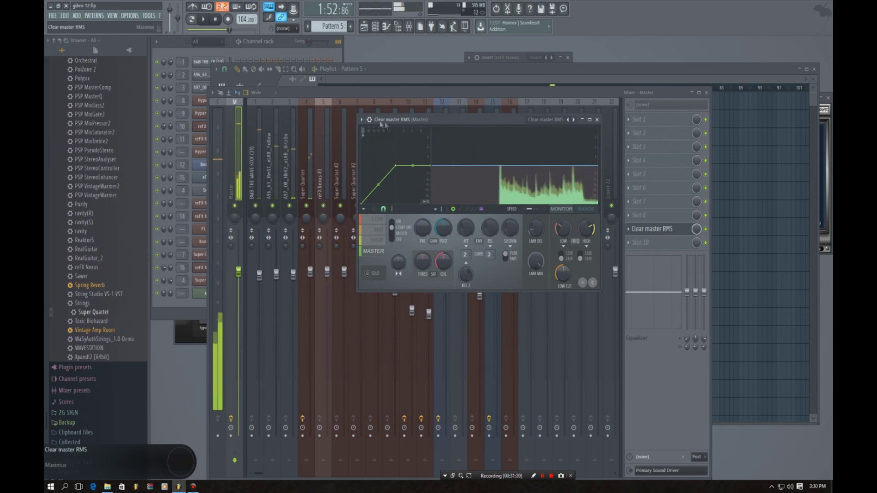
{"action": "left_click", "coordinate": [361, 120]}
{"action": "mouse_move", "coordinate": [401, 145]}
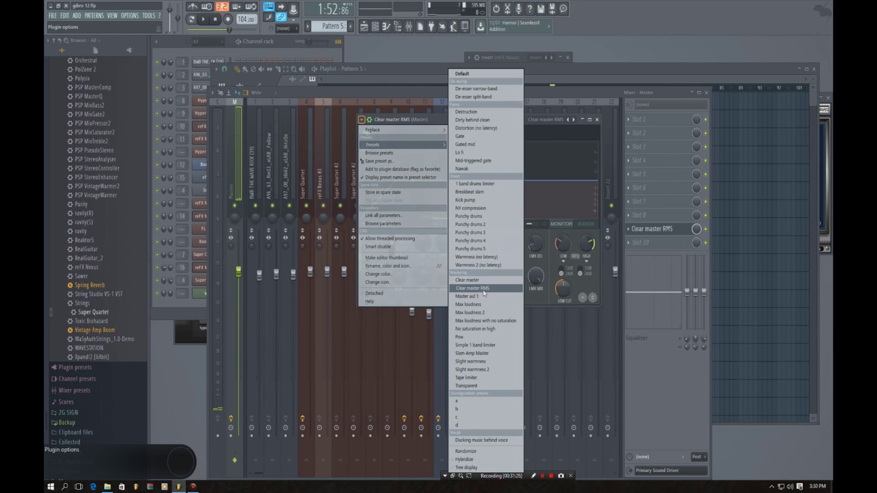
{"action": "left_click", "coordinate": [414, 123]}
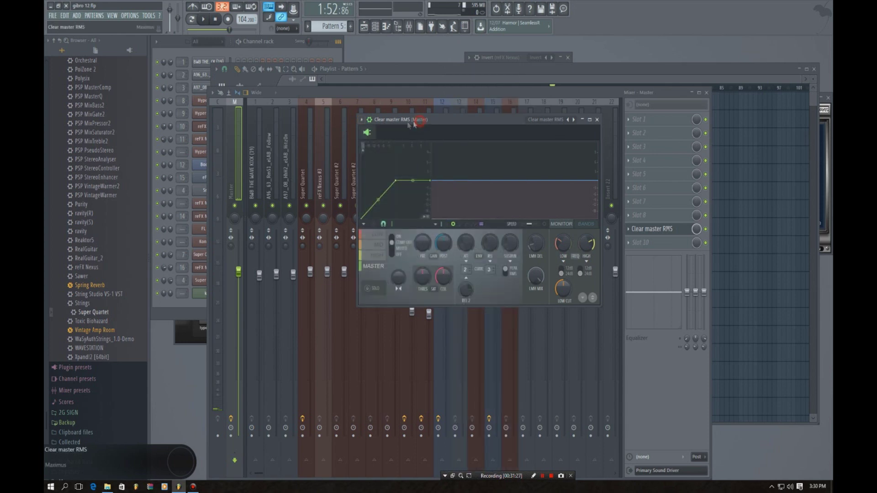
{"action": "left_click", "coordinate": [361, 120]}
{"action": "mouse_move", "coordinate": [402, 145]}
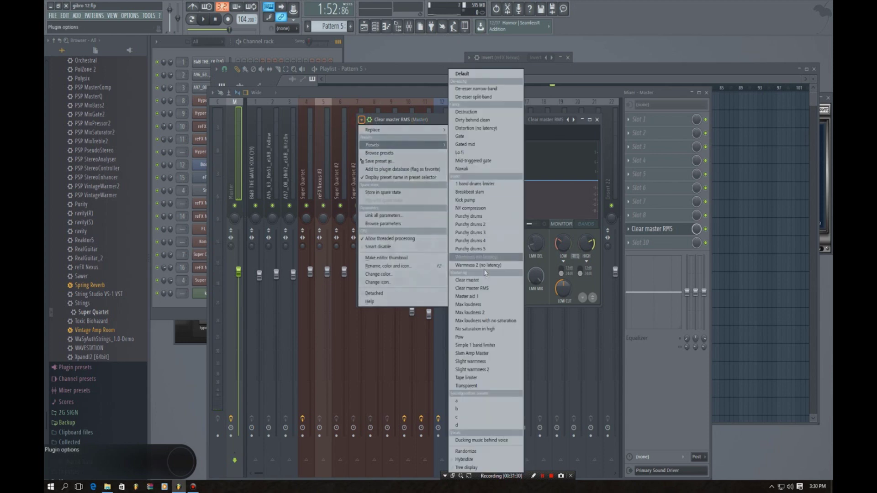
{"action": "left_click", "coordinate": [487, 290]}
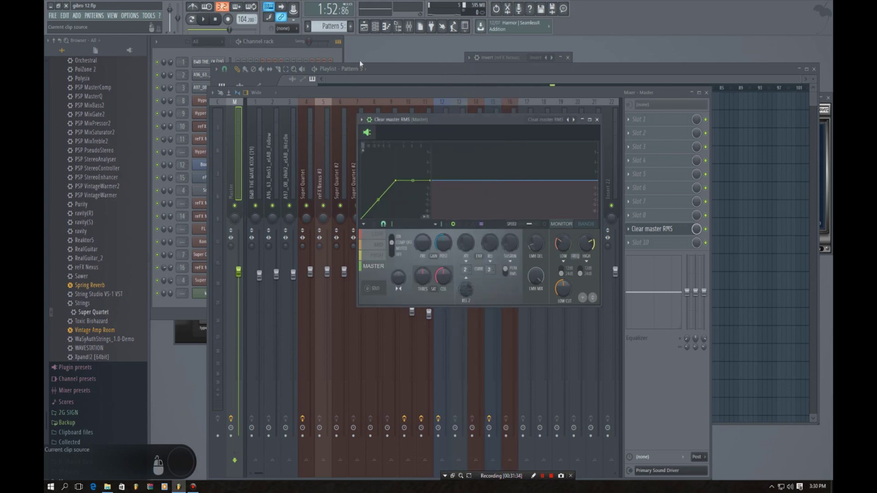
Play the song to hear the Maximus mastering on the full mix, close the plugin window and stop playback
{"action": "left_click_drag", "start_coordinate": [452, 124], "coordinate": [483, 76]}
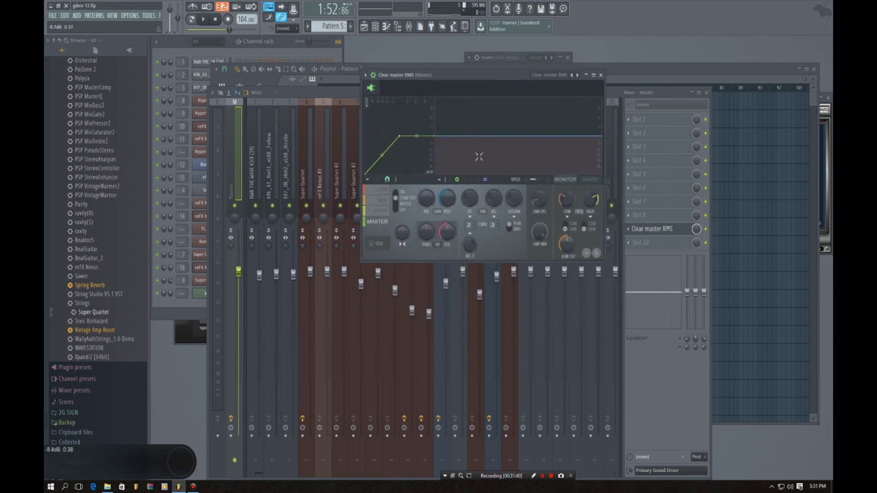
{"action": "key", "text": "space"}
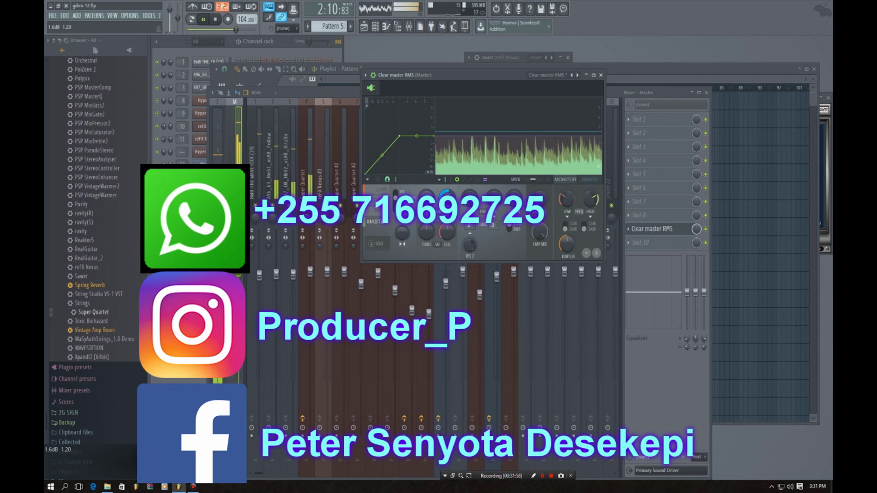
{"action": "left_click", "coordinate": [601, 75]}
{"action": "key", "text": "space"}
Load Fruity Parametric EQ into the Master track's second effect slot
{"action": "left_click_drag", "start_coordinate": [459, 95], "coordinate": [489, 103]}
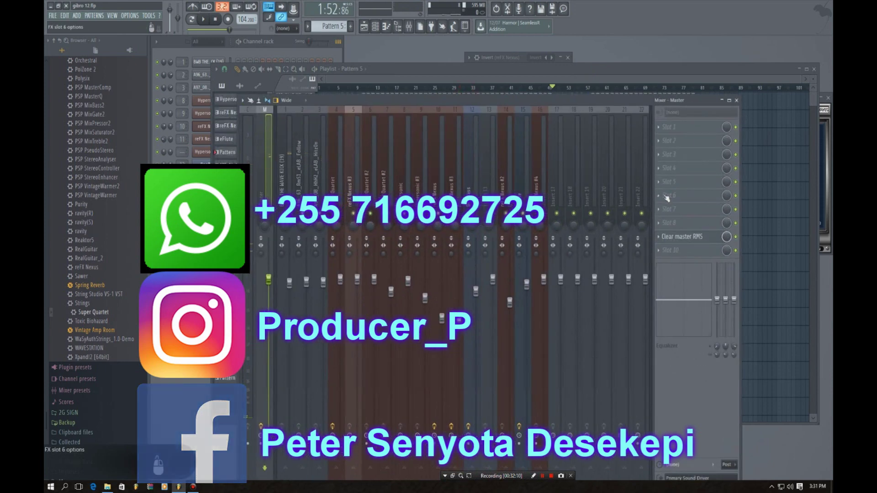
{"action": "left_click", "coordinate": [659, 169]}
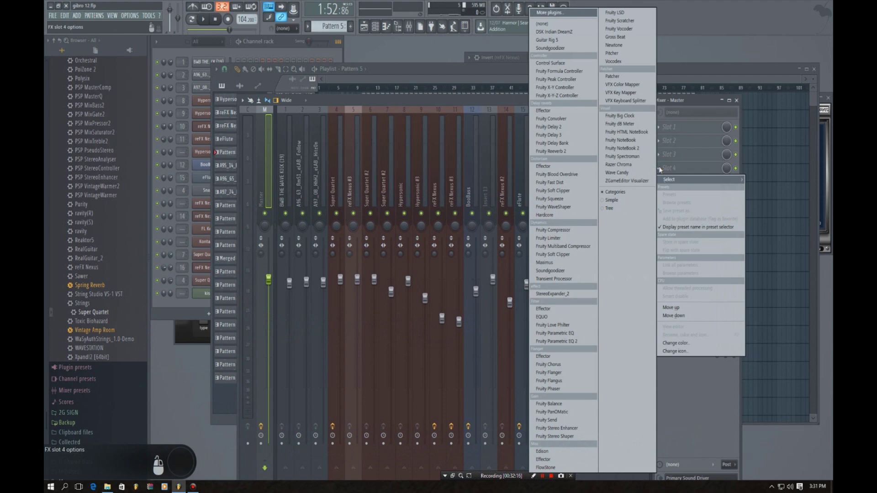
{"action": "left_click", "coordinate": [662, 129]}
{"action": "left_click", "coordinate": [660, 141]}
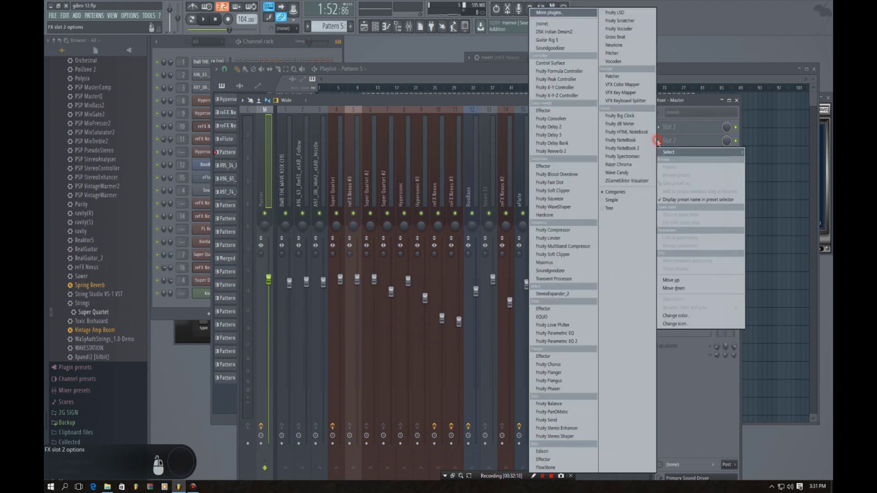
{"action": "left_click", "coordinate": [564, 333]}
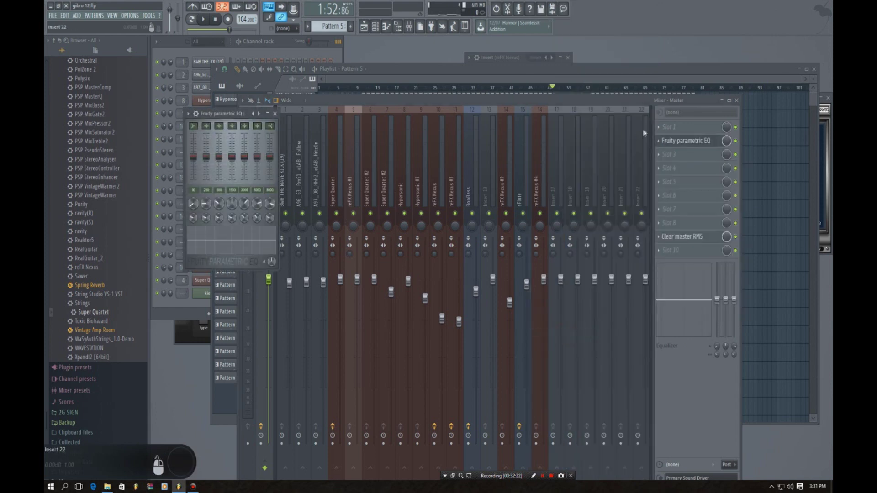
Replace the EQ in the Master track's second slot with Fruity Parametric EQ 2
{"action": "left_click", "coordinate": [660, 143]}
{"action": "mouse_move", "coordinate": [662, 153]}
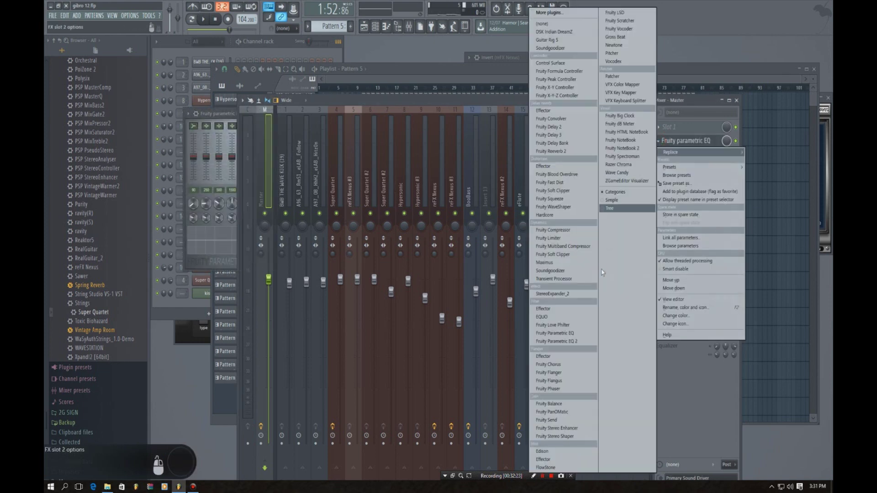
{"action": "left_click", "coordinate": [570, 342]}
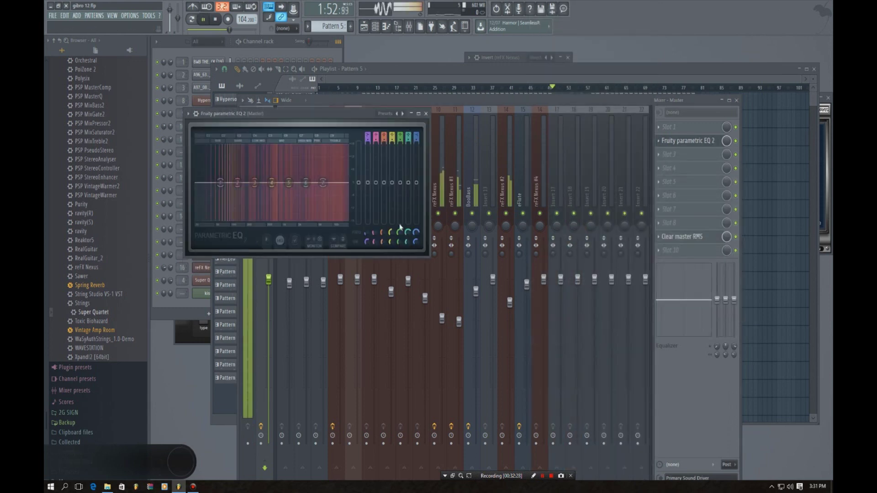
Slightly boost the upper-mid and high bands of the master's Parametric EQ 2 during playback, and stop the song
{"action": "mouse_move", "coordinate": [304, 189]}
{"action": "left_mouse_down"}
{"action": "mouse_move", "coordinate": [305, 178]}
{"action": "mouse_move", "coordinate": [284, 184]}
{"action": "mouse_move", "coordinate": [307, 180]}
{"action": "left_mouse_up"}
{"action": "mouse_move", "coordinate": [323, 182]}
{"action": "left_mouse_down"}
{"action": "mouse_move", "coordinate": [270, 181]}
{"action": "mouse_move", "coordinate": [325, 181]}
{"action": "mouse_move", "coordinate": [309, 181]}
{"action": "left_mouse_up"}
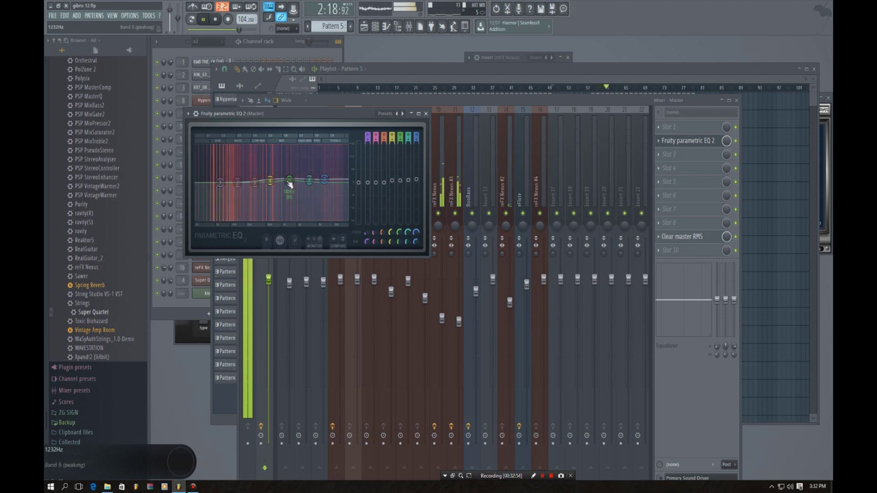
{"action": "mouse_move", "coordinate": [324, 180]}
{"action": "left_mouse_down"}
{"action": "mouse_move", "coordinate": [293, 182]}
{"action": "mouse_move", "coordinate": [308, 179]}
{"action": "left_mouse_up"}
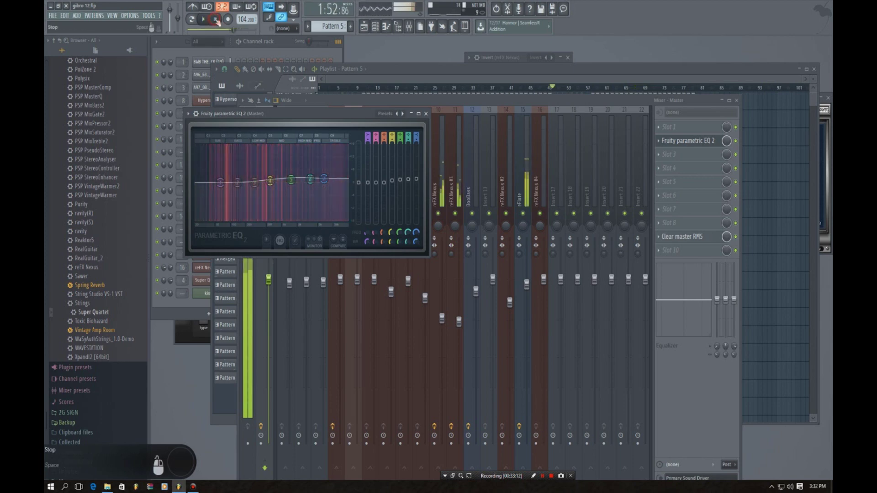
{"action": "left_click", "coordinate": [216, 20]}
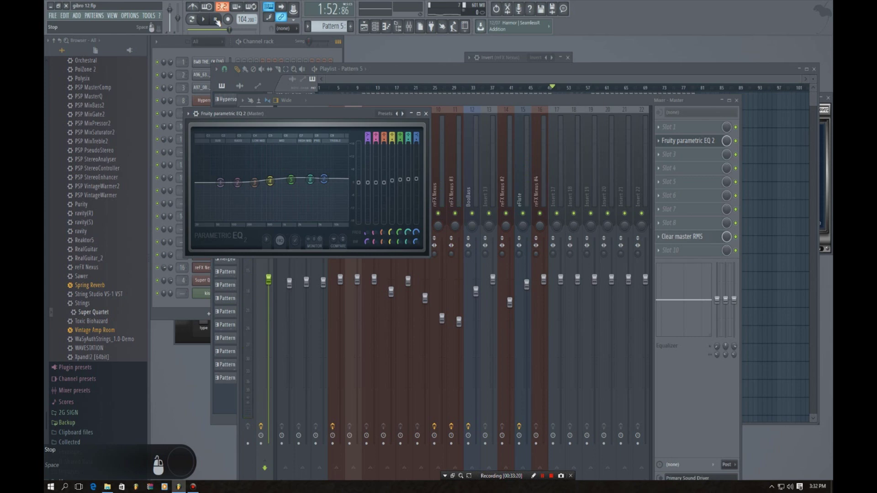
Play the song to hear the master EQ, bring the playlist forward and stop playback
{"action": "left_click", "coordinate": [409, 26]}
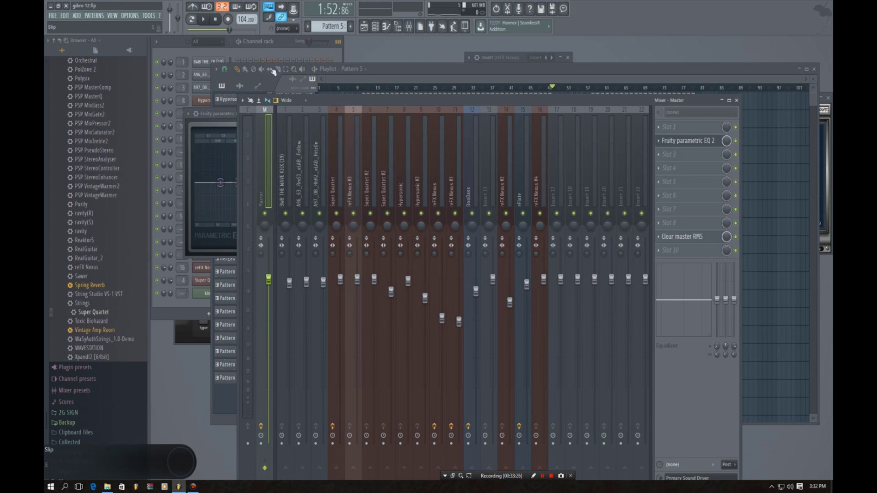
{"action": "left_click", "coordinate": [220, 112]}
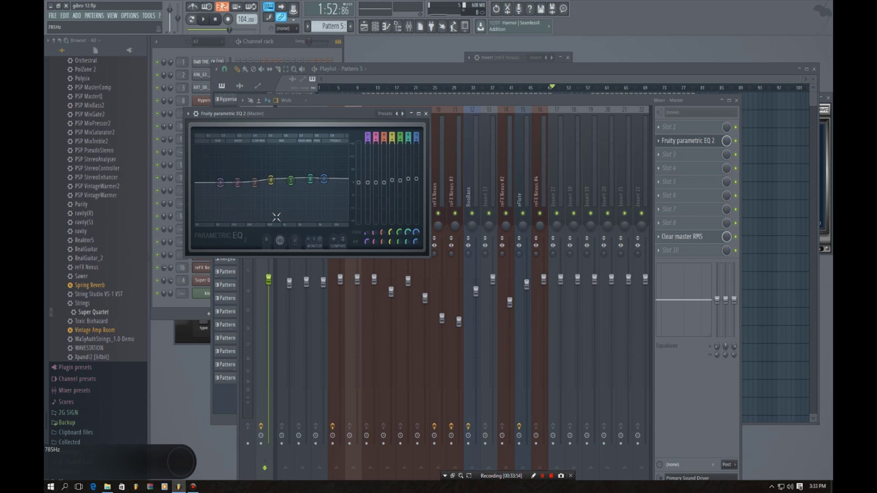
{"action": "key", "text": "space"}
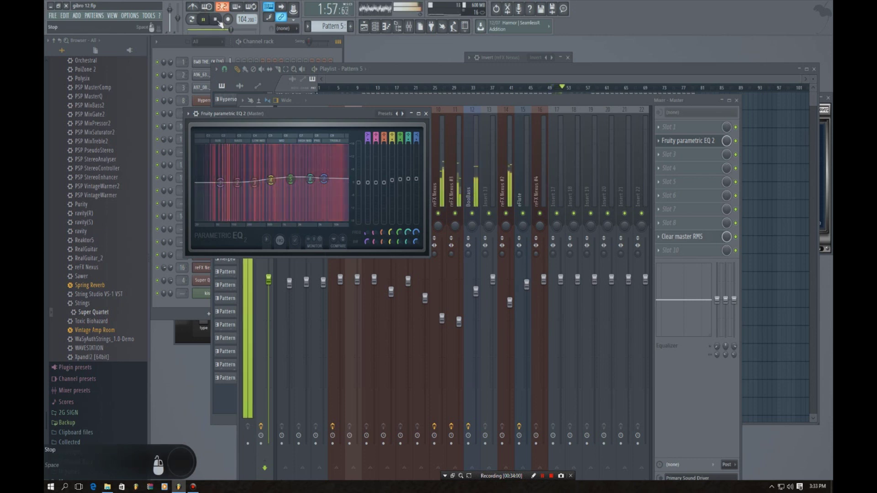
{"action": "left_click", "coordinate": [473, 69]}
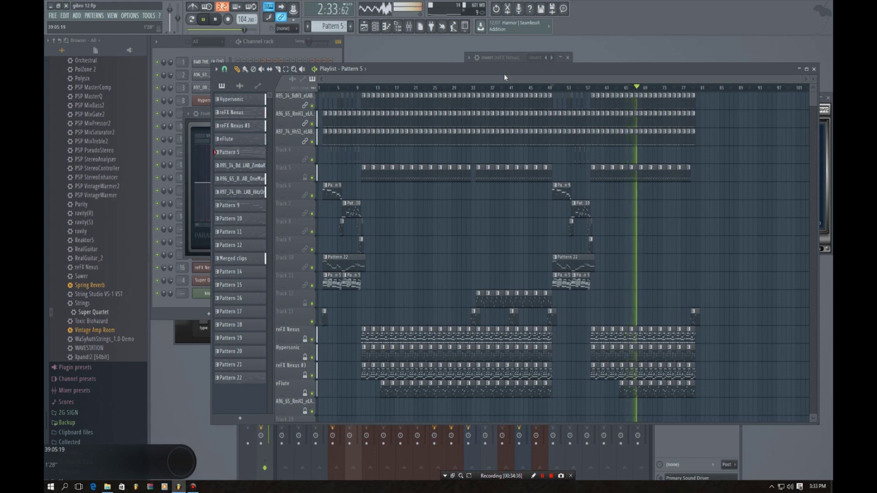
{"action": "key", "text": "space"}
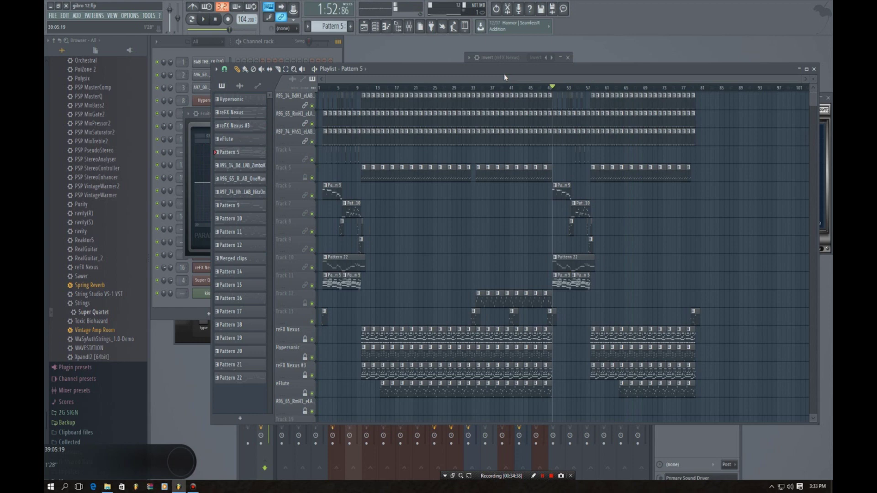
Load PSP StereoEnhancer into the Master track's fifth effect slot and move its window clear of the master meters
{"action": "key", "text": "F9"}
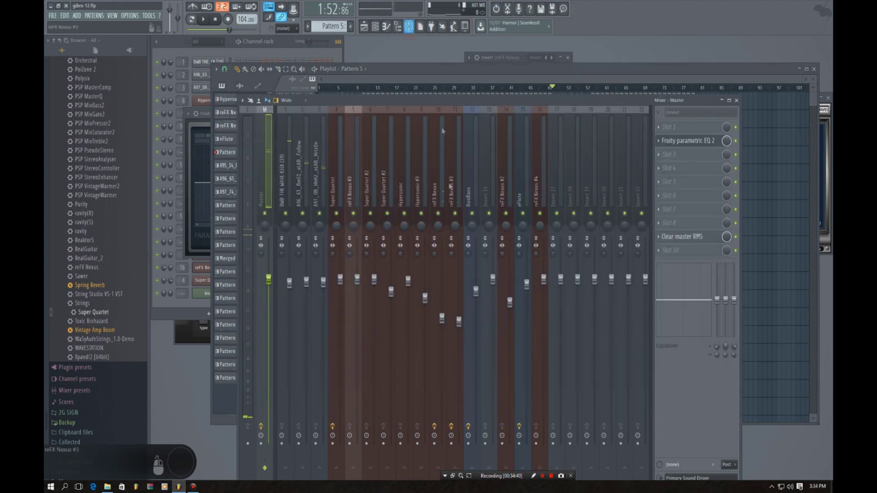
{"action": "scroll", "coordinate": [577, 185], "scroll_direction": "down", "scroll_amount": 2}
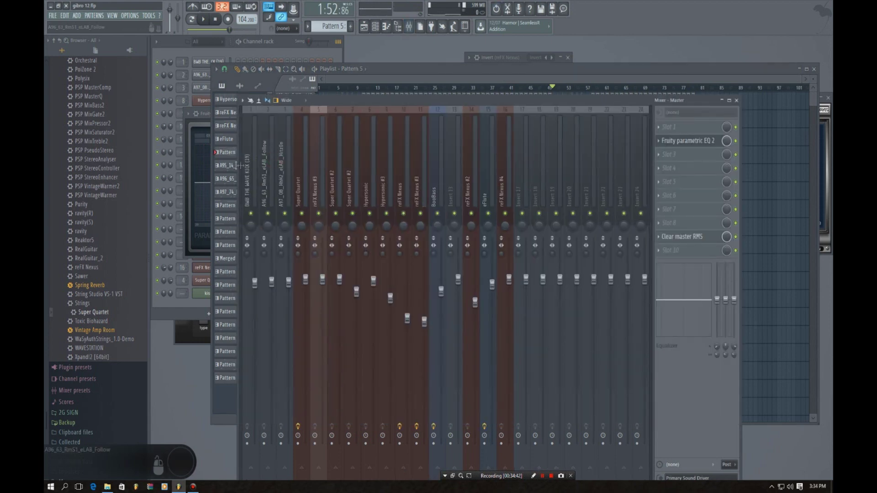
{"action": "left_click", "coordinate": [251, 156]}
{"action": "scroll", "coordinate": [241, 164], "scroll_direction": "up", "scroll_amount": 2}
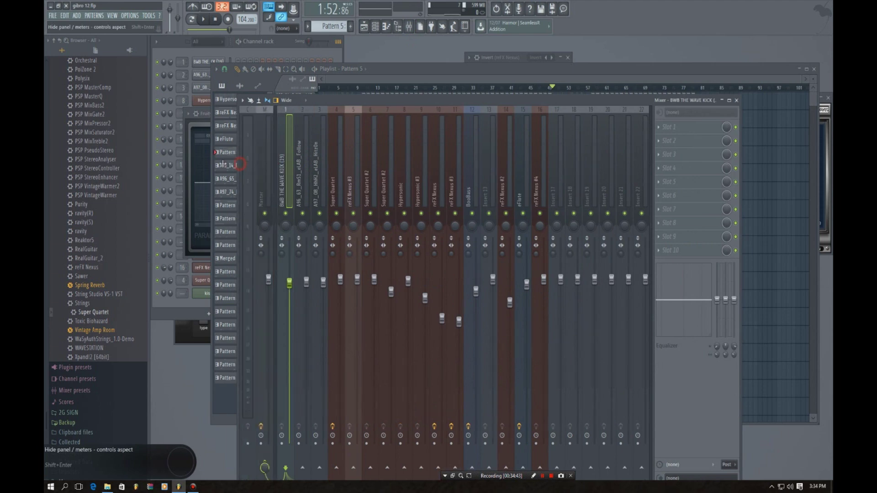
{"action": "left_click", "coordinate": [266, 165]}
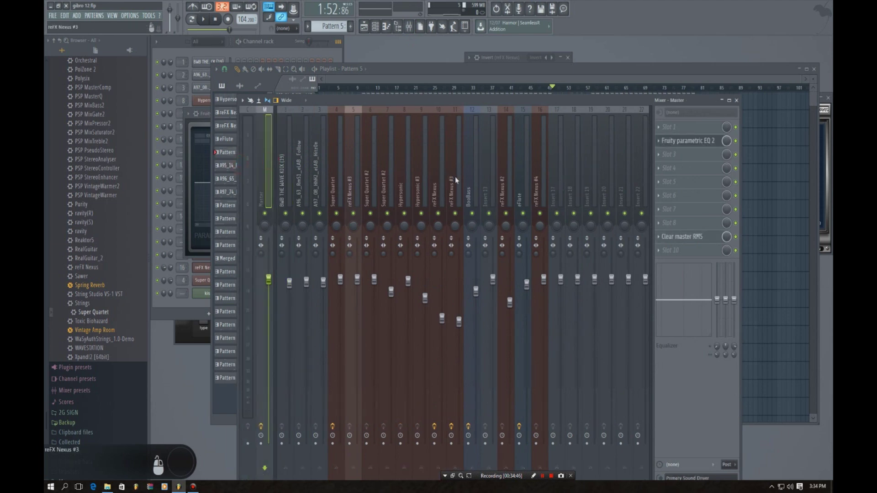
{"action": "left_click", "coordinate": [659, 186]}
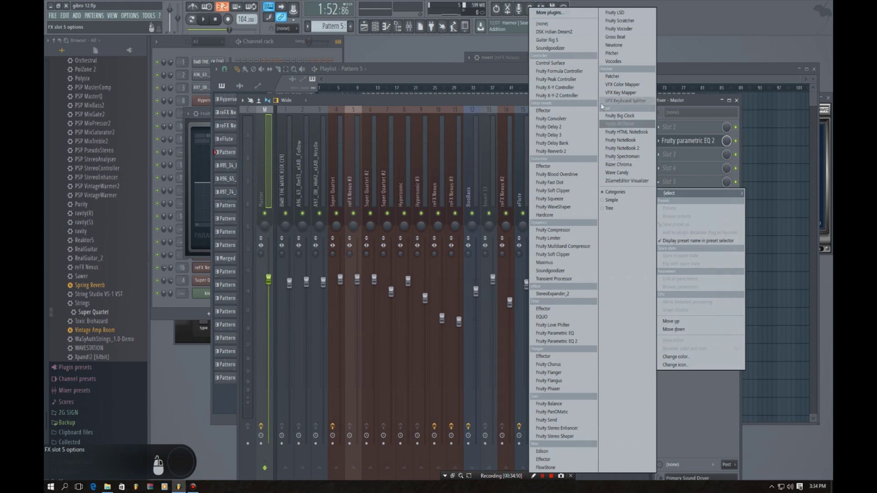
{"action": "left_click", "coordinate": [555, 13]}
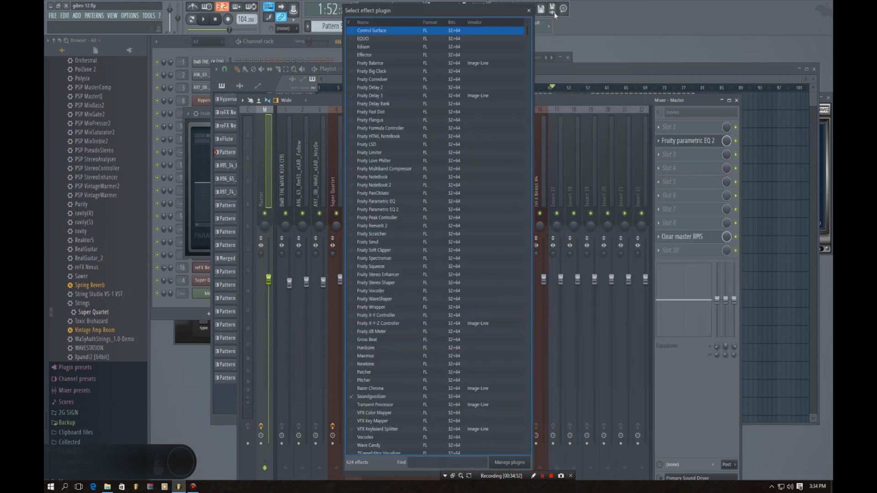
{"action": "type", "text": "PSP"}
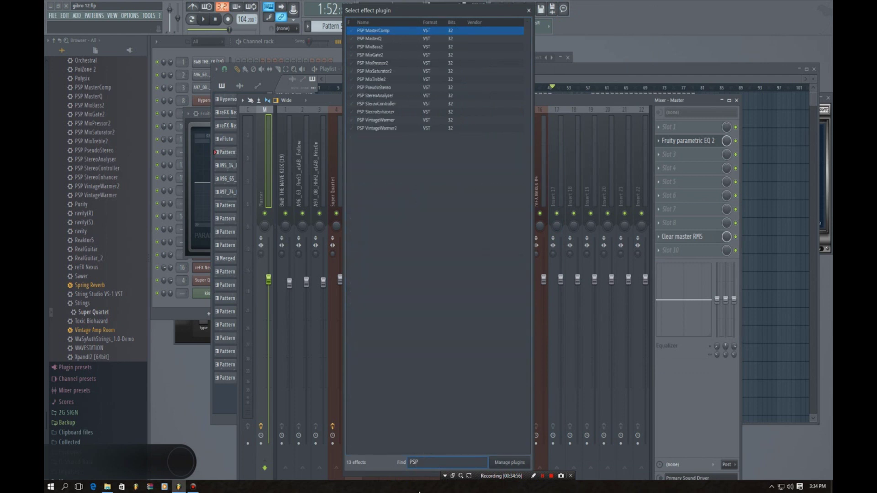
{"action": "left_click", "coordinate": [390, 112]}
{"action": "double_click", "coordinate": [386, 113]}
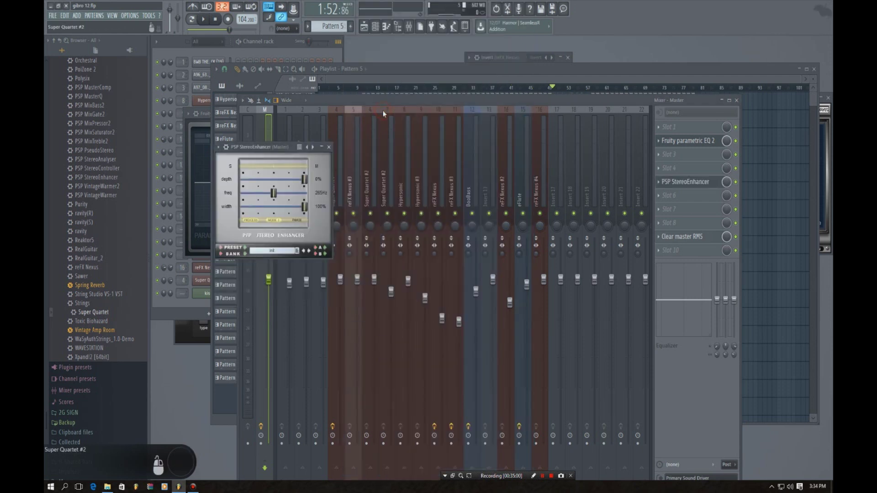
{"action": "left_click_drag", "start_coordinate": [282, 153], "coordinate": [513, 132]}
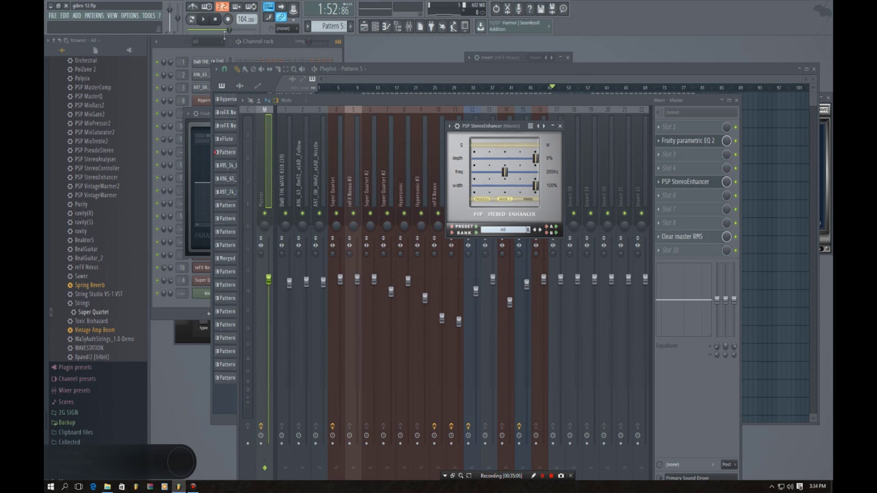
Play the song, try the StereoEnhancer's depth at 18%, and apply the fourth enhanced space preset
{"action": "left_click", "coordinate": [204, 19]}
{"action": "left_click_drag", "start_coordinate": [535, 158], "coordinate": [535, 186]}
{"action": "left_click", "coordinate": [528, 229]}
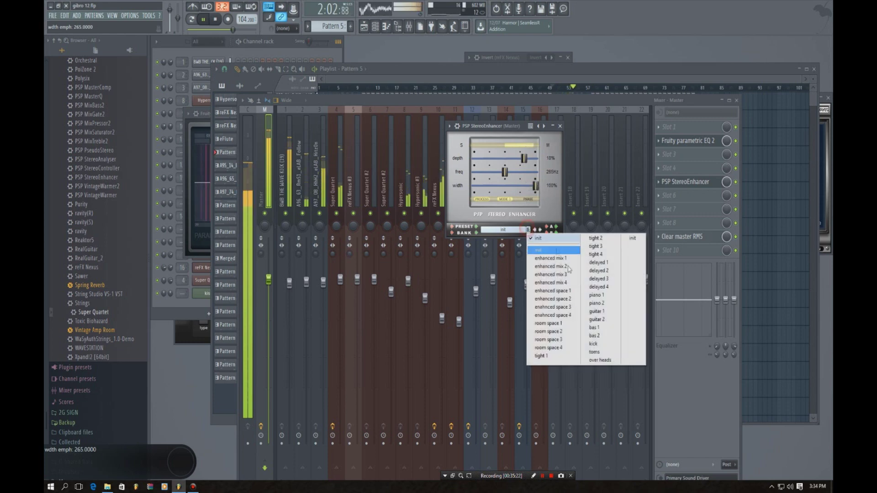
{"action": "left_click", "coordinate": [553, 315]}
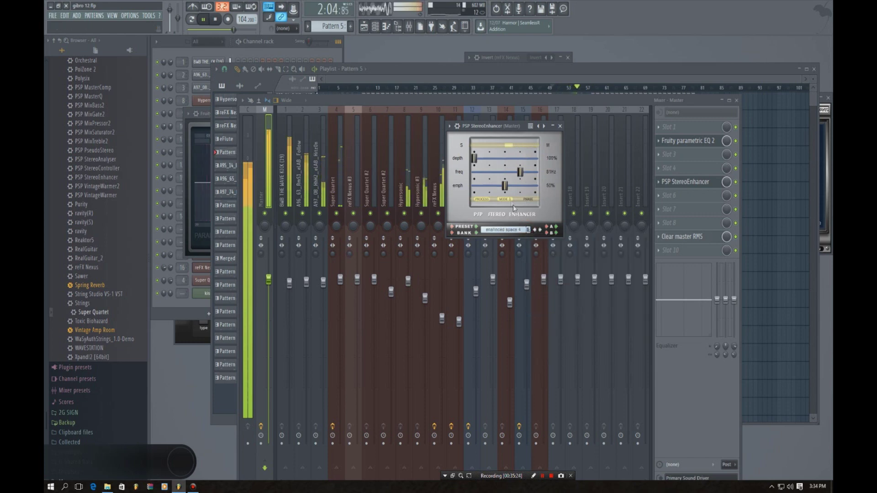
Reduce the StereoEnhancer's depth to 21% while listening, close its window and stop playback
{"action": "left_click_drag", "start_coordinate": [474, 158], "coordinate": [511, 160]}
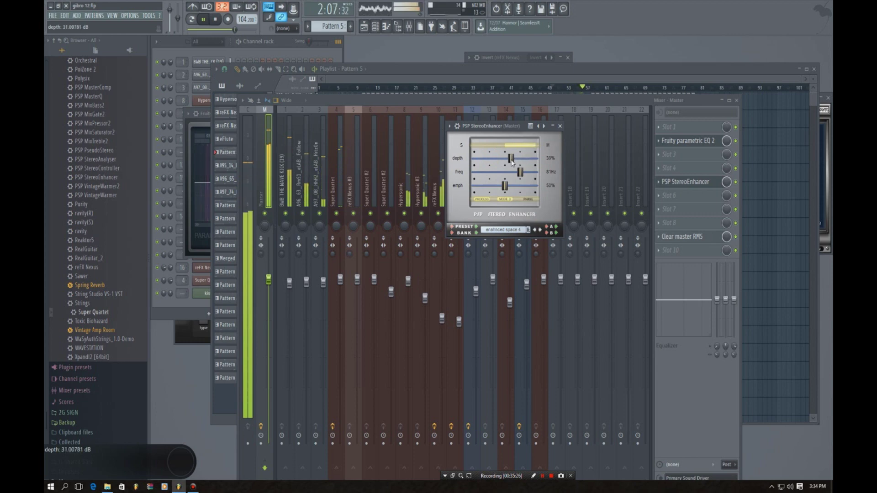
{"action": "left_click", "coordinate": [528, 230]}
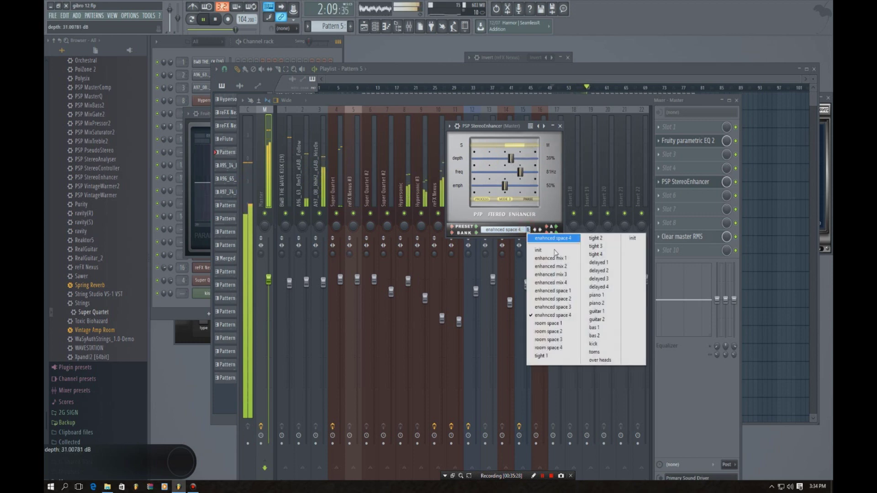
{"action": "left_click", "coordinate": [572, 318]}
{"action": "left_click_drag", "start_coordinate": [514, 160], "coordinate": [524, 158]}
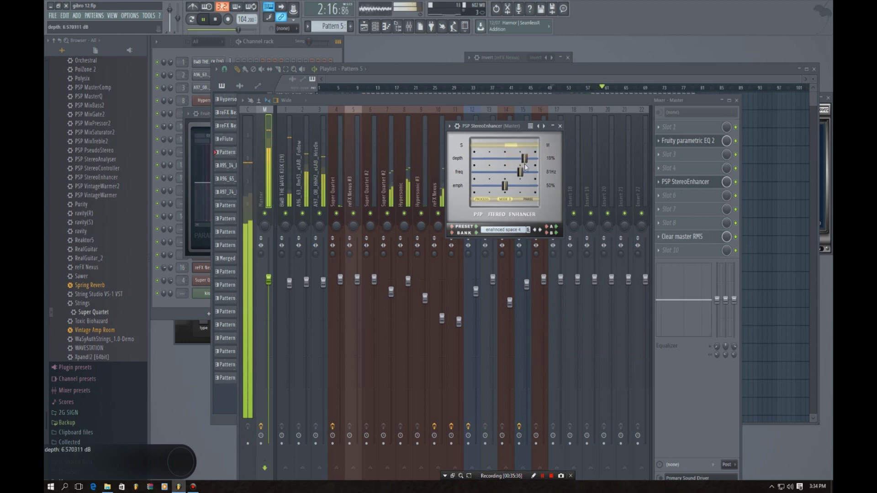
{"action": "left_click_drag", "start_coordinate": [524, 159], "coordinate": [522, 159]}
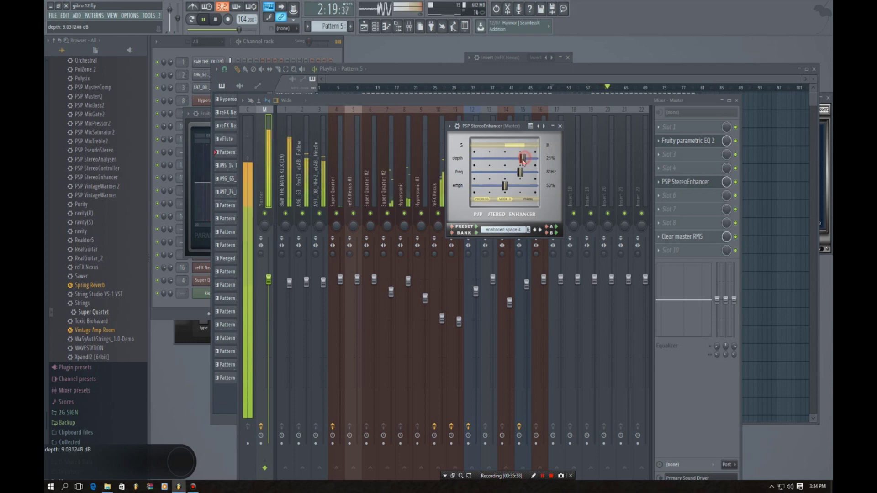
{"action": "left_click", "coordinate": [560, 127]}
{"action": "left_click_drag", "start_coordinate": [242, 33], "coordinate": [230, 33]}
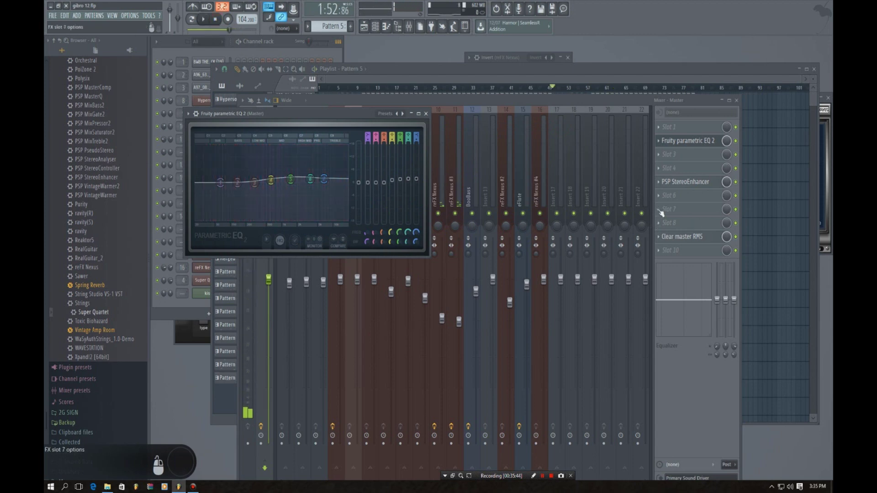
Load PSP StereoAnalyser into the Master track's seventh effect slot and place its window over the unused mixer tracks
{"action": "left_click", "coordinate": [661, 213]}
{"action": "left_click", "coordinate": [558, 15]}
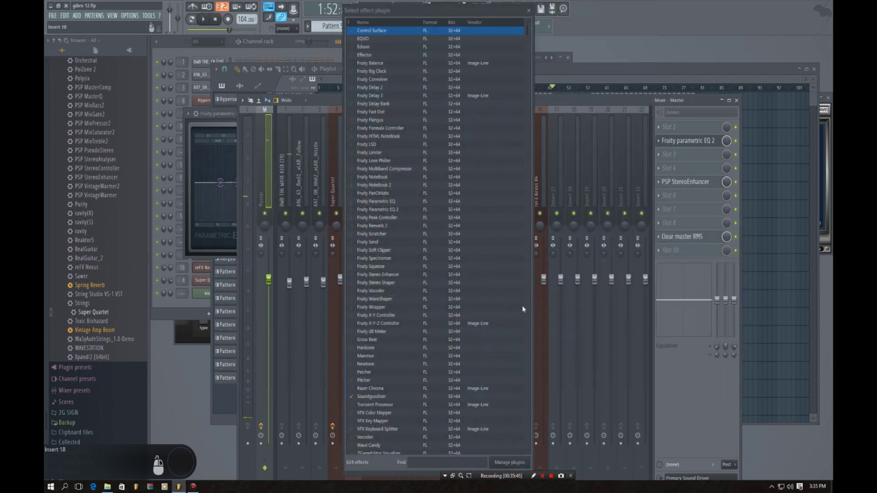
{"action": "type", "text": "S"}
{"action": "key", "text": "BackSpace"}
{"action": "type", "text": "PSP"}
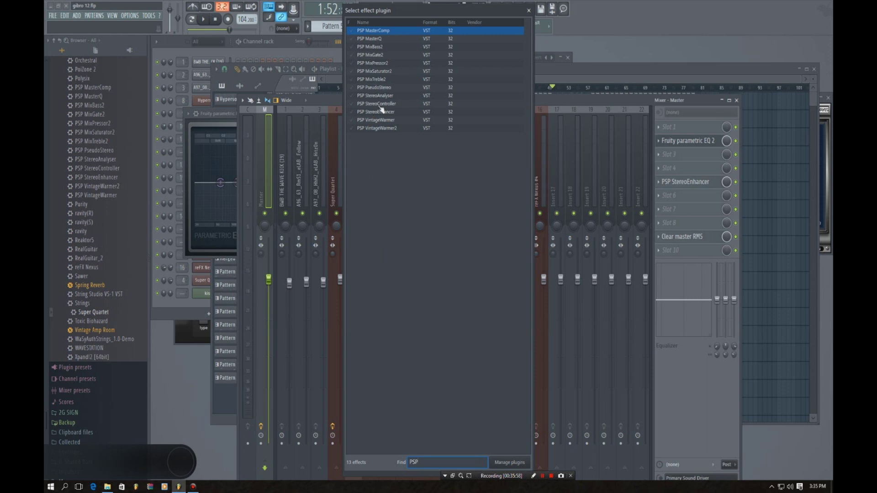
{"action": "double_click", "coordinate": [389, 95]}
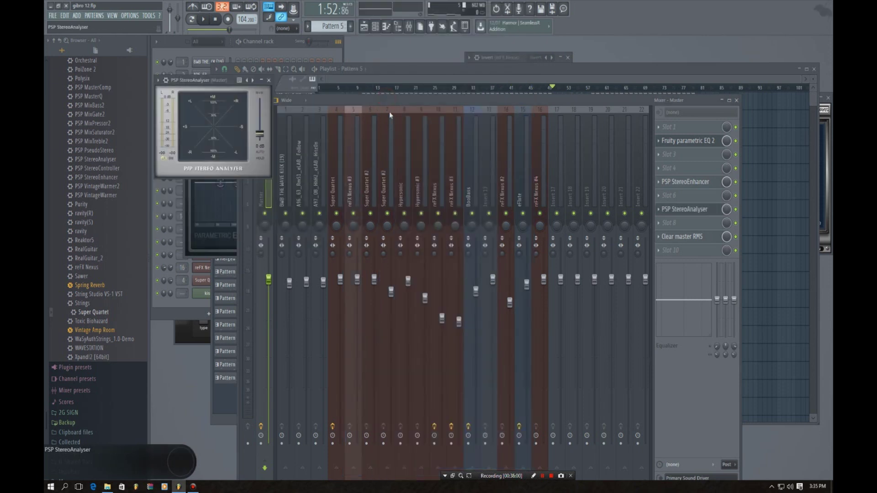
{"action": "left_click_drag", "start_coordinate": [255, 101], "coordinate": [533, 105]}
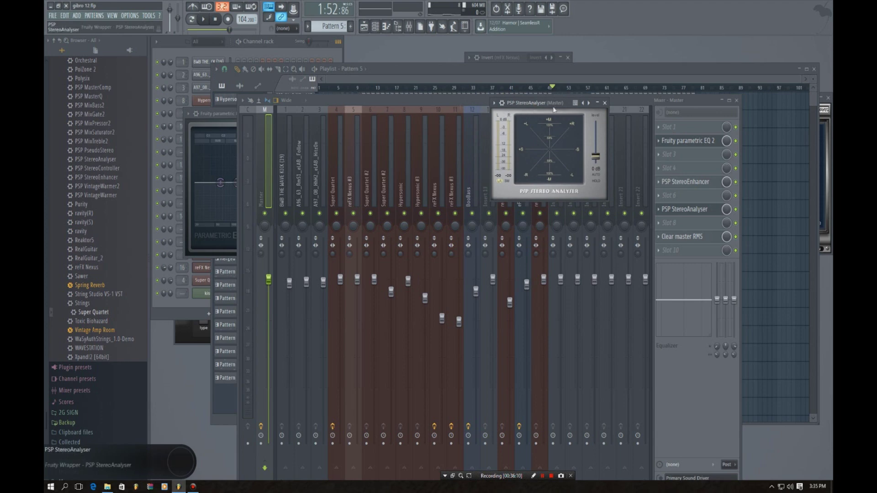
{"action": "left_click_drag", "start_coordinate": [557, 104], "coordinate": [564, 107]}
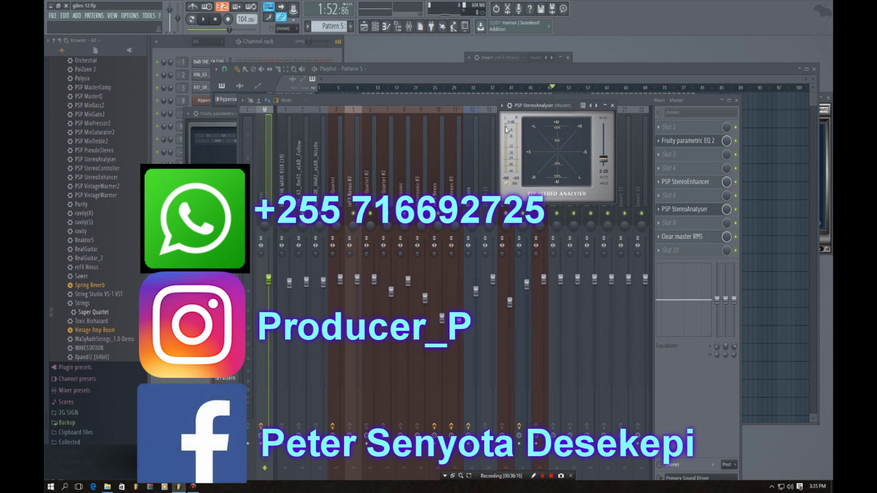
Play the song through the StereoAnalyser, raise its level slider slightly, and stop playback
{"action": "left_click", "coordinate": [203, 19]}
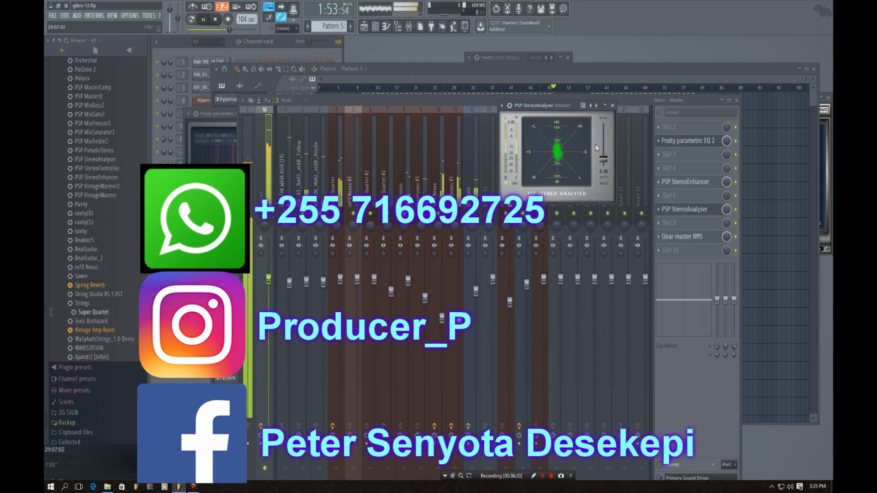
{"action": "mouse_move", "coordinate": [603, 158]}
{"action": "left_mouse_down"}
{"action": "mouse_move", "coordinate": [610, 141]}
{"action": "mouse_move", "coordinate": [607, 153]}
{"action": "left_mouse_up"}
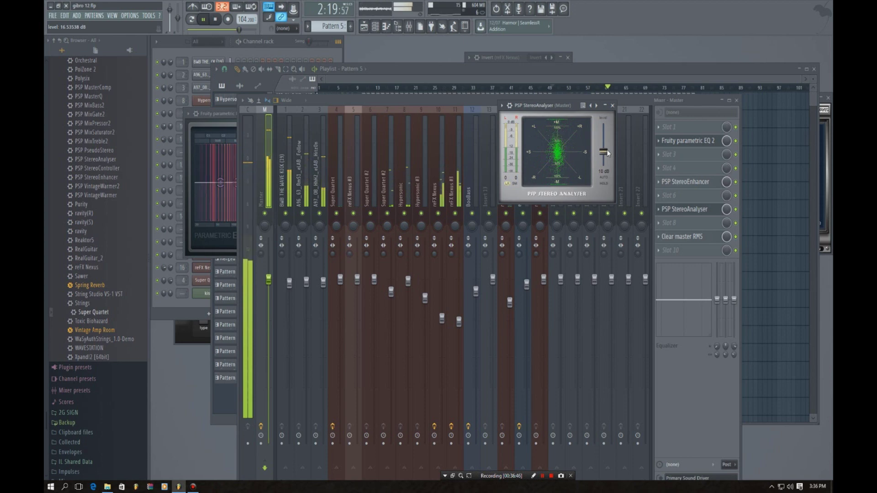
{"action": "key", "text": "space"}
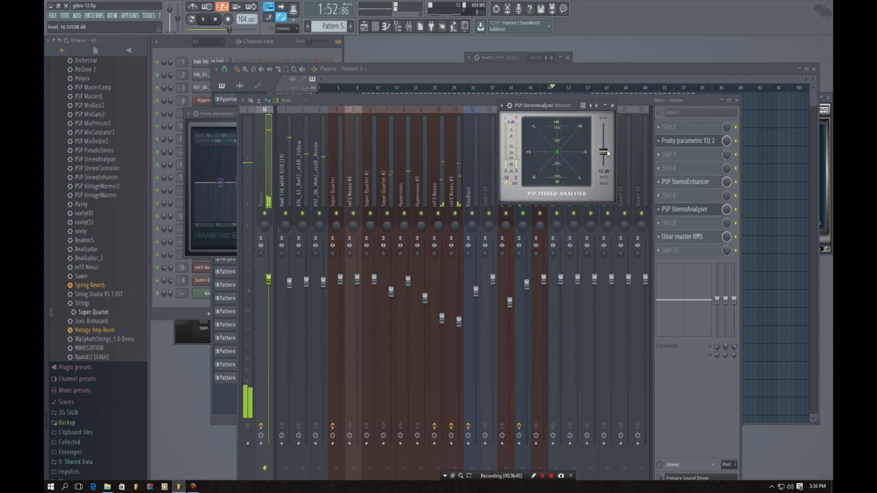
View the Clear master RMS settings on the Master track and bring the playlist forward
{"action": "left_click", "coordinate": [696, 237]}
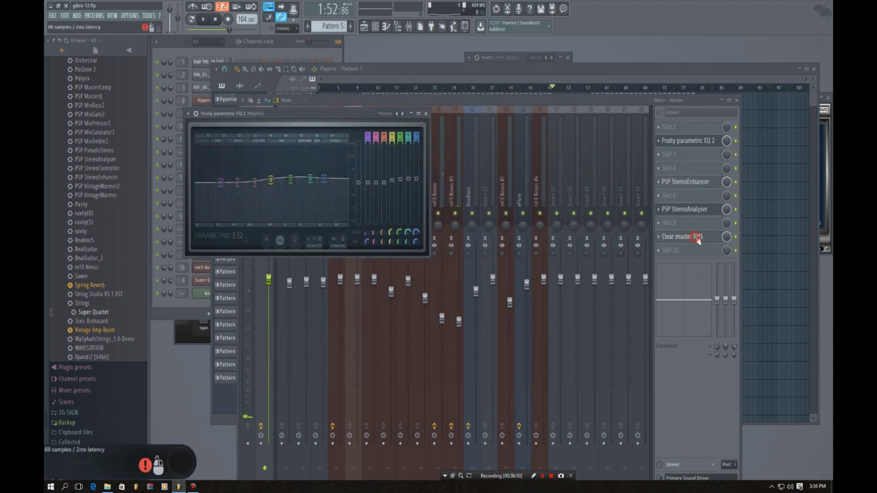
{"action": "left_click", "coordinate": [698, 237]}
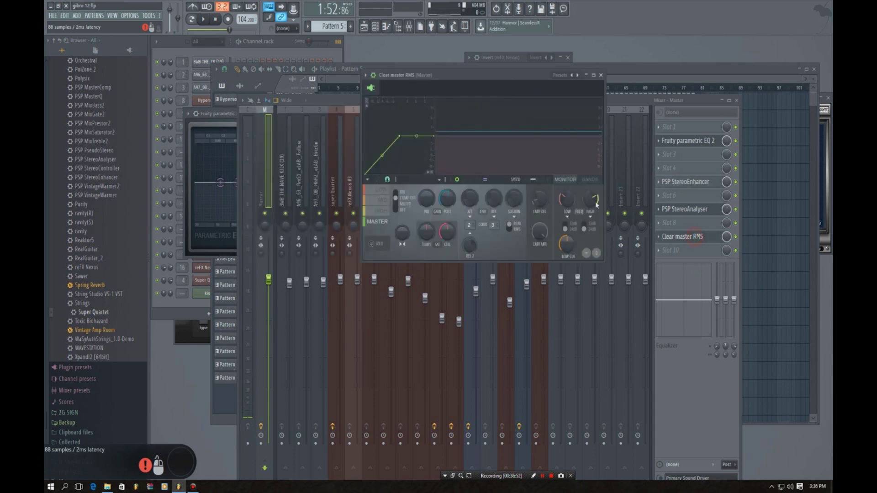
{"action": "left_click", "coordinate": [623, 69]}
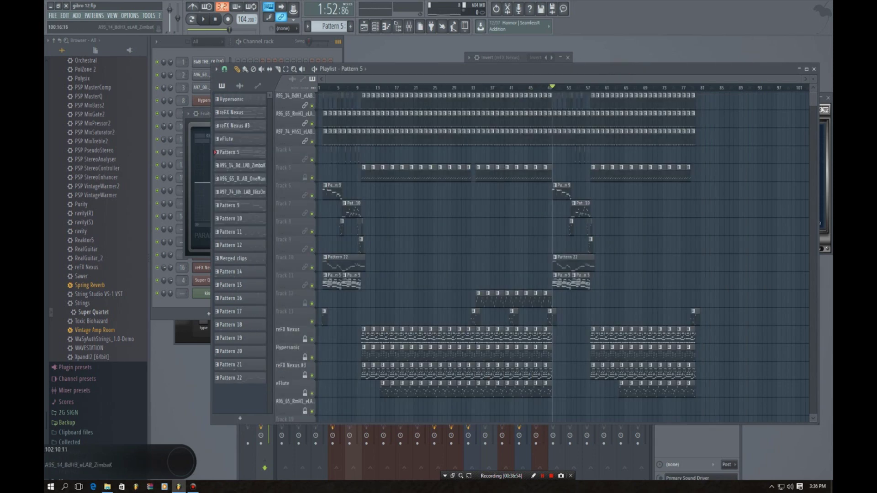
Return the song position to the start and examine the whole playlist arrangement at different track heights
{"action": "mouse_move", "coordinate": [813, 79]}
{"action": "left_mouse_down"}
{"action": "mouse_move", "coordinate": [813, 87]}
{"action": "mouse_move", "coordinate": [813, 69]}
{"action": "mouse_move", "coordinate": [777, 79]}
{"action": "mouse_move", "coordinate": [813, 88]}
{"action": "left_mouse_up"}
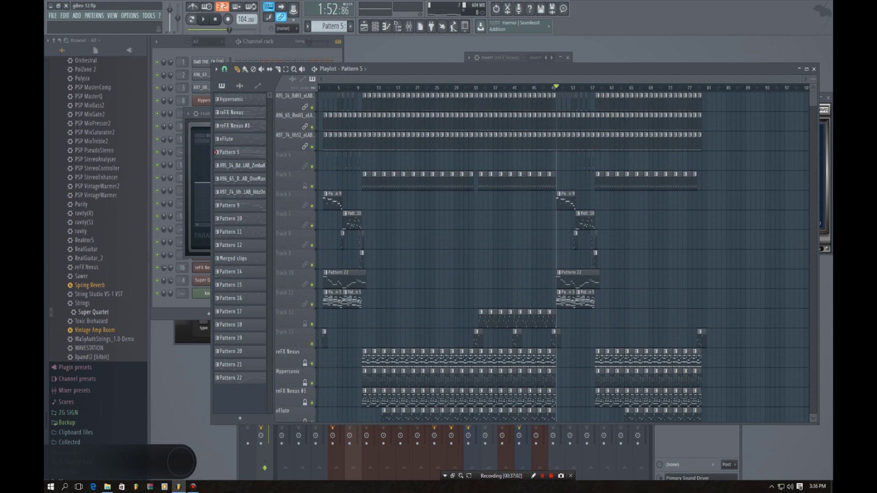
{"action": "left_click_drag", "start_coordinate": [811, 82], "coordinate": [813, 111]}
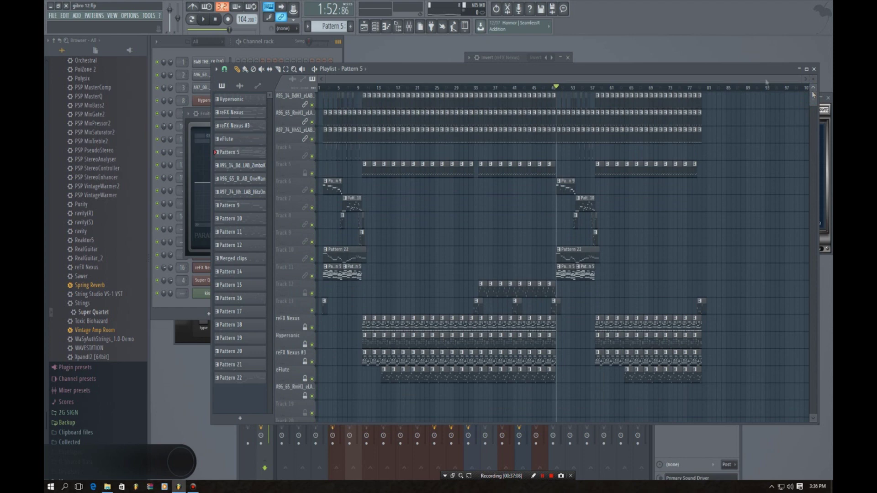
{"action": "left_click", "coordinate": [329, 86]}
{"action": "left_click", "coordinate": [276, 56]}
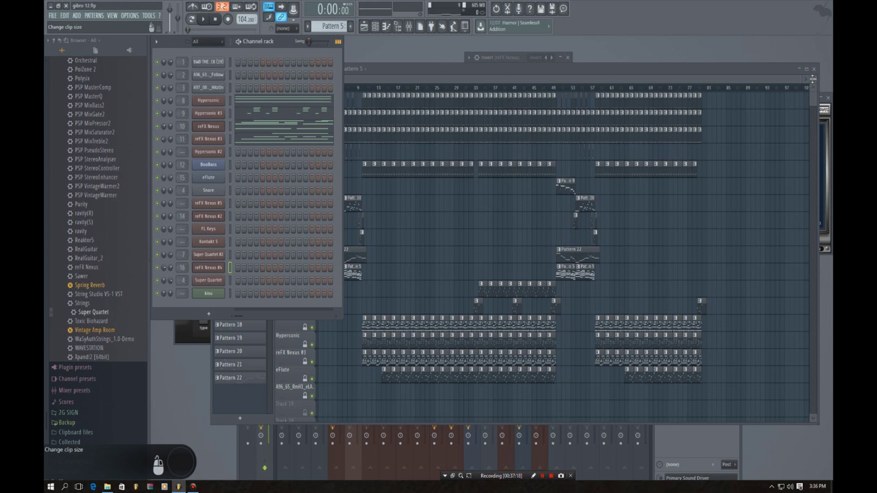
{"action": "scroll", "coordinate": [739, 214], "scroll_direction": "down", "scroll_amount": 2}
{"action": "scroll", "coordinate": [561, 255], "scroll_direction": "up", "scroll_amount": 1}
{"action": "scroll", "coordinate": [562, 256], "scroll_direction": "up", "scroll_amount": 1}
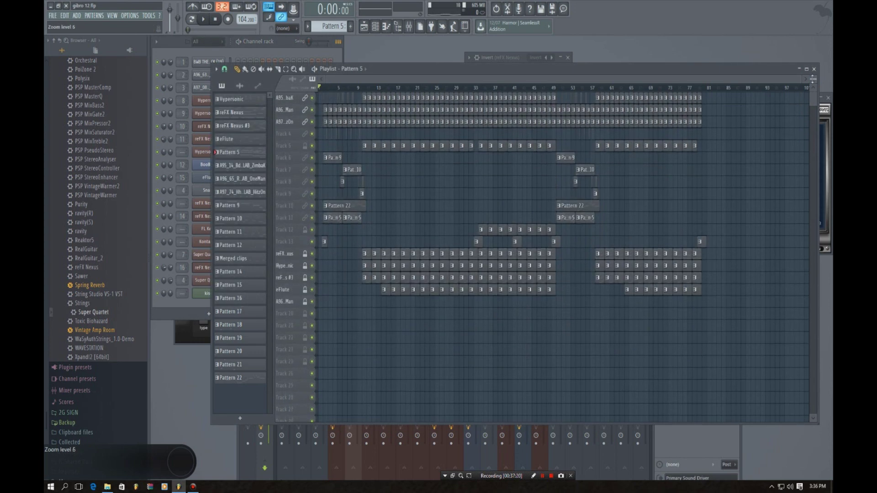
{"action": "scroll", "coordinate": [562, 256], "scroll_direction": "up", "scroll_amount": 10}
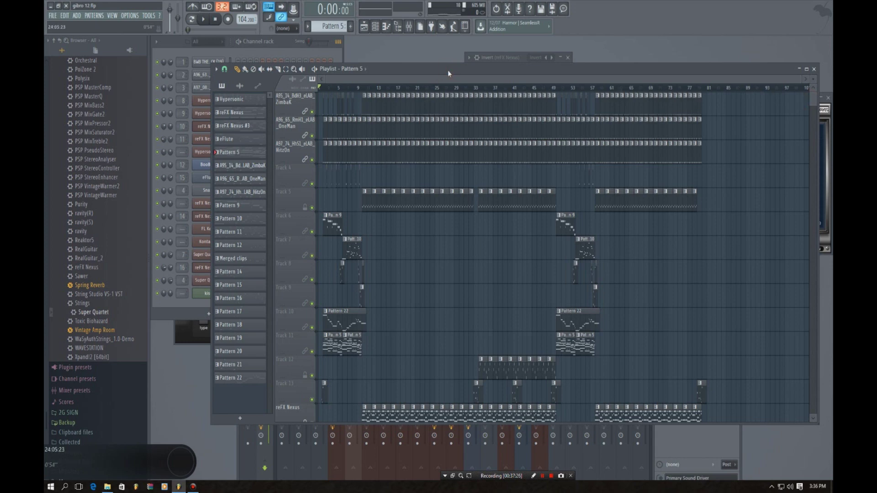
{"action": "mouse_move", "coordinate": [813, 80]}
{"action": "left_mouse_down"}
{"action": "mouse_move", "coordinate": [814, 126]}
{"action": "mouse_move", "coordinate": [814, 76]}
{"action": "mouse_move", "coordinate": [813, 88]}
{"action": "left_mouse_up"}
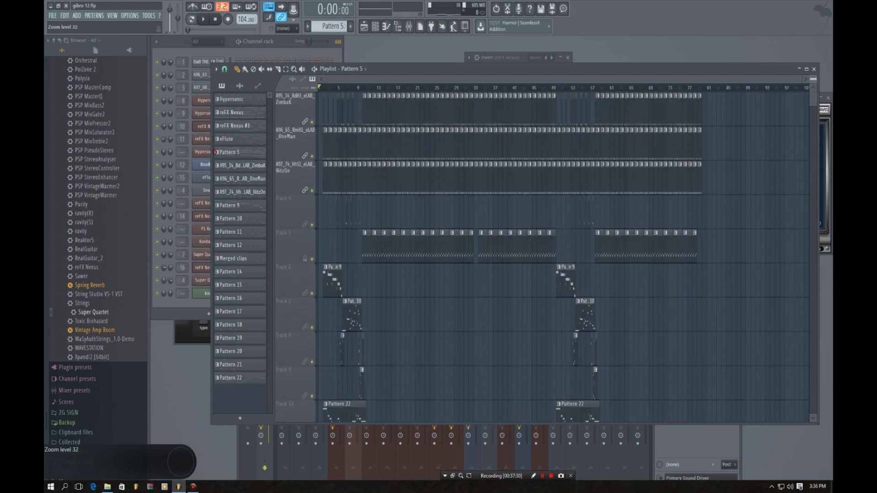
Bring the channel rack forward and collapse the installed plugins folder in the browser
{"action": "left_click", "coordinate": [273, 48]}
{"action": "scroll", "coordinate": [102, 201], "scroll_direction": "up", "scroll_amount": 10}
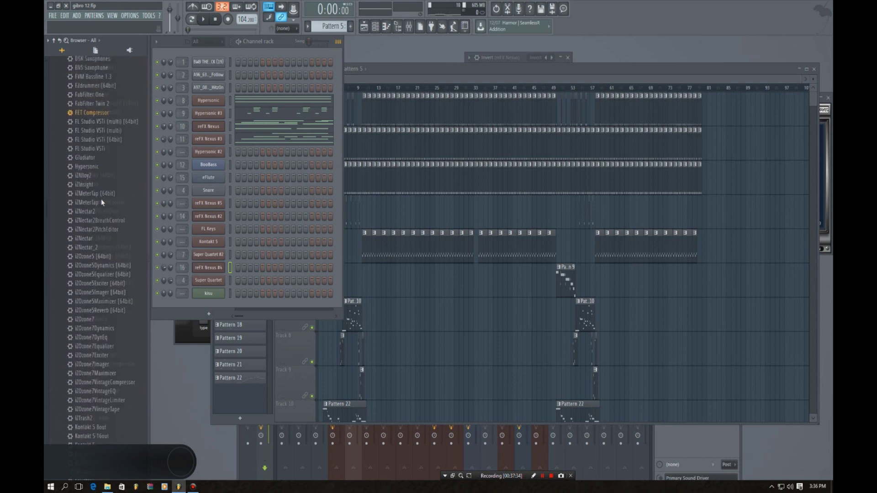
{"action": "scroll", "coordinate": [101, 203], "scroll_direction": "up", "scroll_amount": 10}
{"action": "left_click", "coordinate": [74, 116]}
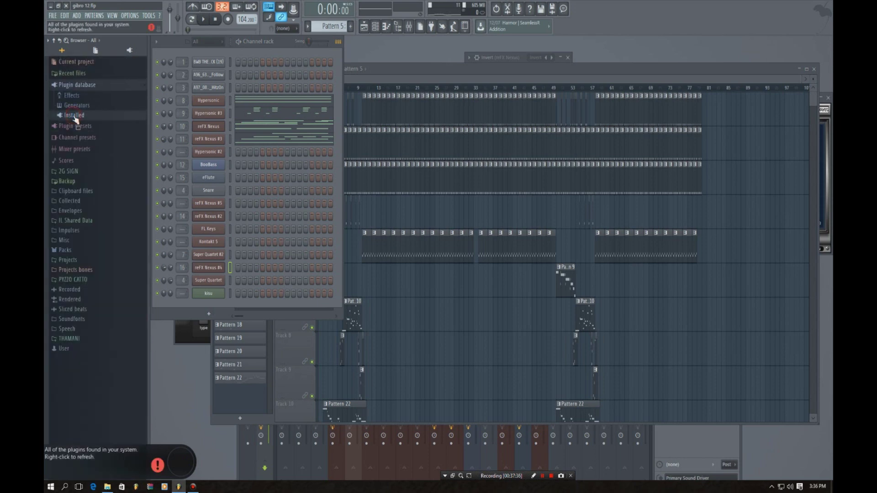
Expand the custom samples folder in the browser, audition the No Heart HiHat sample, and collapse the folder
{"action": "left_click", "coordinate": [73, 279]}
{"action": "left_click", "coordinate": [79, 297]}
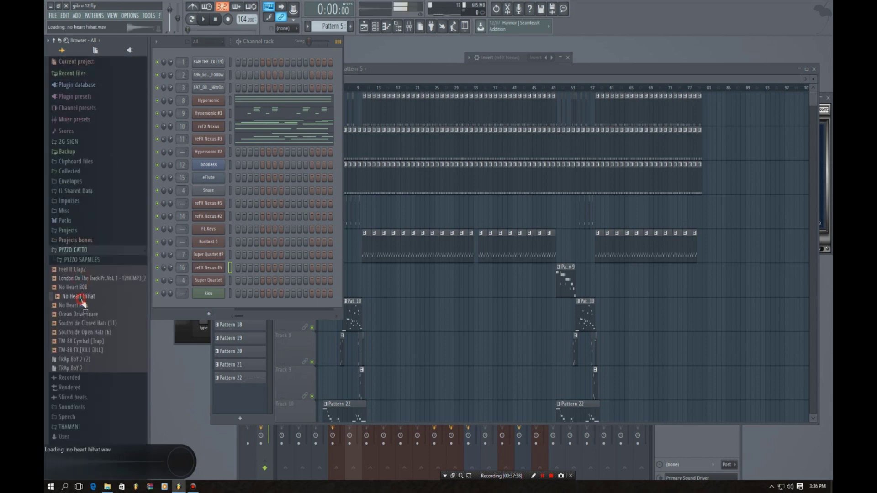
{"action": "left_click", "coordinate": [78, 252]}
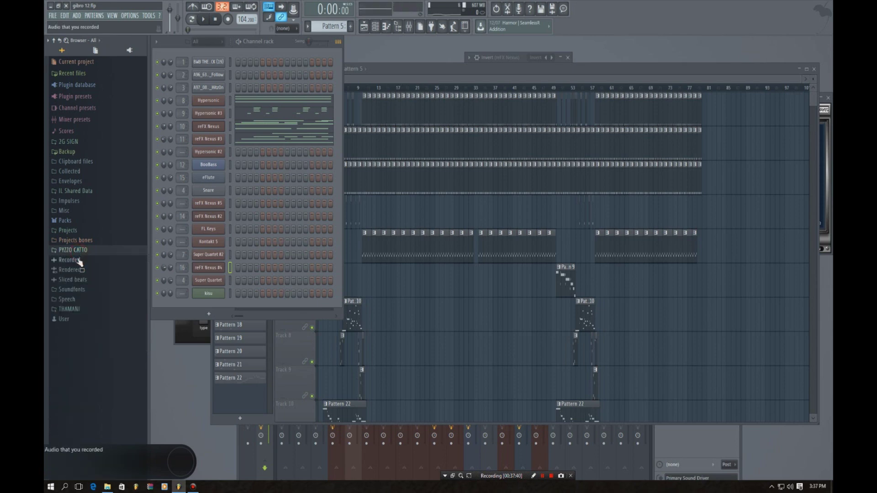
Open the 808's Drum Kit folder inside the custom samples folder and audition the 808hihat2 sample
{"action": "left_click", "coordinate": [66, 251]}
{"action": "left_click", "coordinate": [68, 263]}
{"action": "left_click", "coordinate": [75, 280]}
{"action": "left_click", "coordinate": [80, 287]}
{"action": "left_click", "coordinate": [90, 314]}
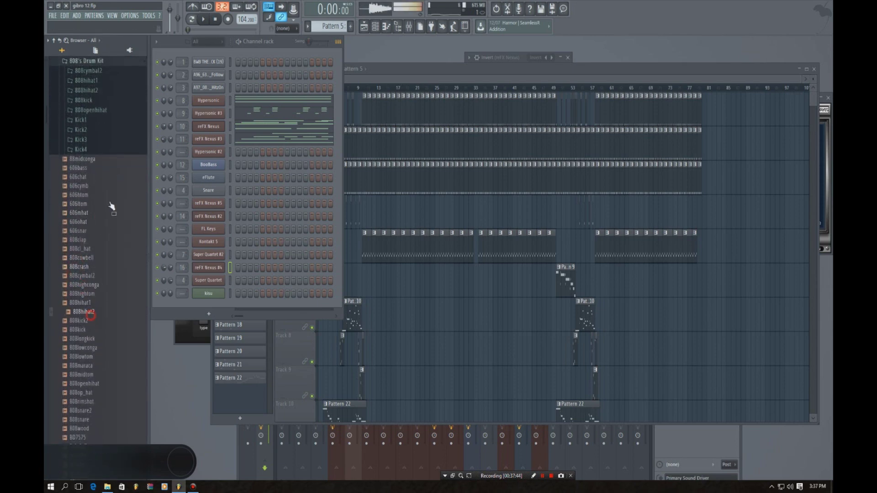
Look through the kick and cymbal subfolders of the 808's Drum Kit and audition the cymbal sample in 808cymbal2
{"action": "scroll", "coordinate": [96, 245], "scroll_direction": "up", "scroll_amount": 7}
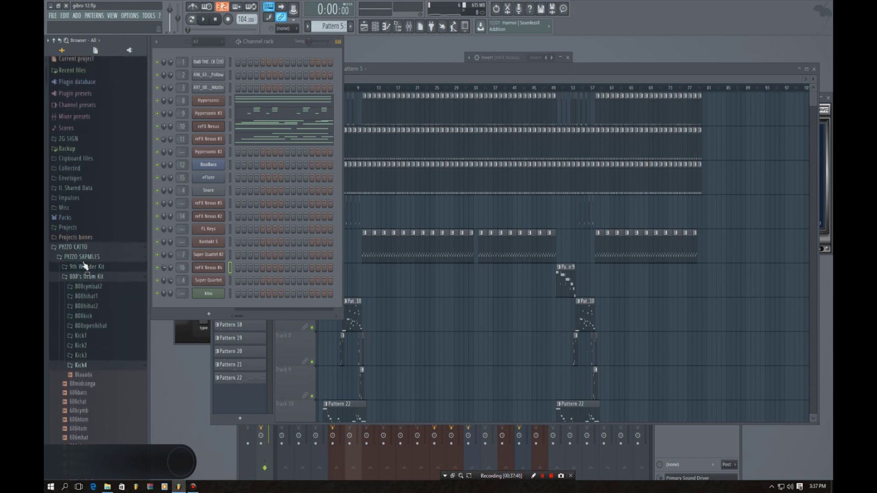
{"action": "left_click", "coordinate": [84, 262]}
{"action": "left_click", "coordinate": [83, 260]}
{"action": "left_click_drag", "start_coordinate": [94, 352], "coordinate": [85, 348]}
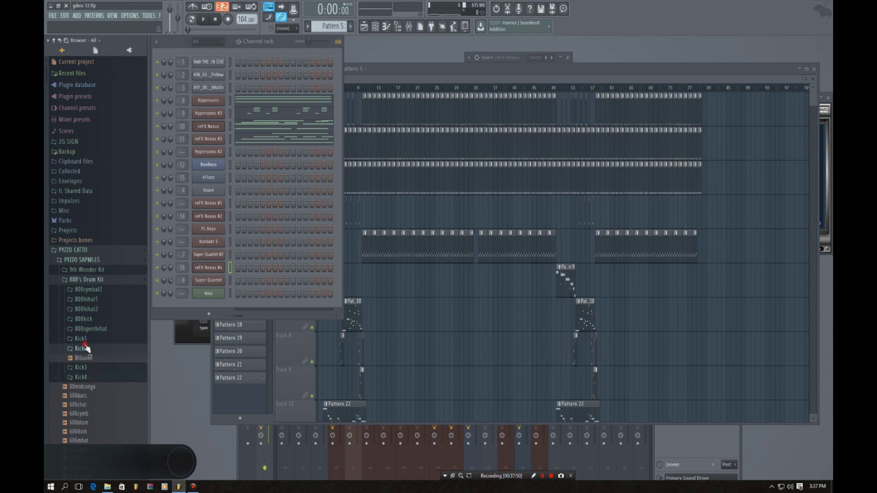
{"action": "left_click_drag", "start_coordinate": [87, 381], "coordinate": [94, 289]}
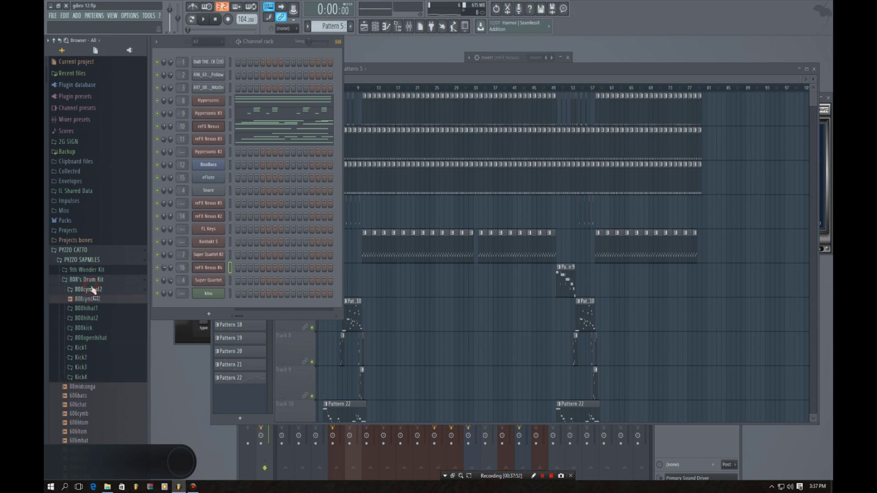
{"action": "left_click", "coordinate": [95, 302]}
Open the Kick subfolder of New Folder, audition its hihat sample, and collapse the subfolder
{"action": "scroll", "coordinate": [101, 295], "scroll_direction": "down", "scroll_amount": 15}
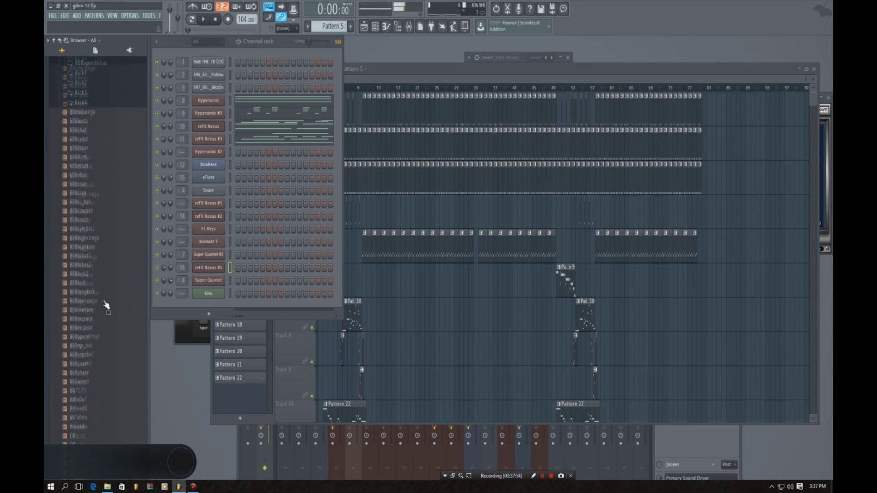
{"action": "scroll", "coordinate": [103, 296], "scroll_direction": "down", "scroll_amount": 10}
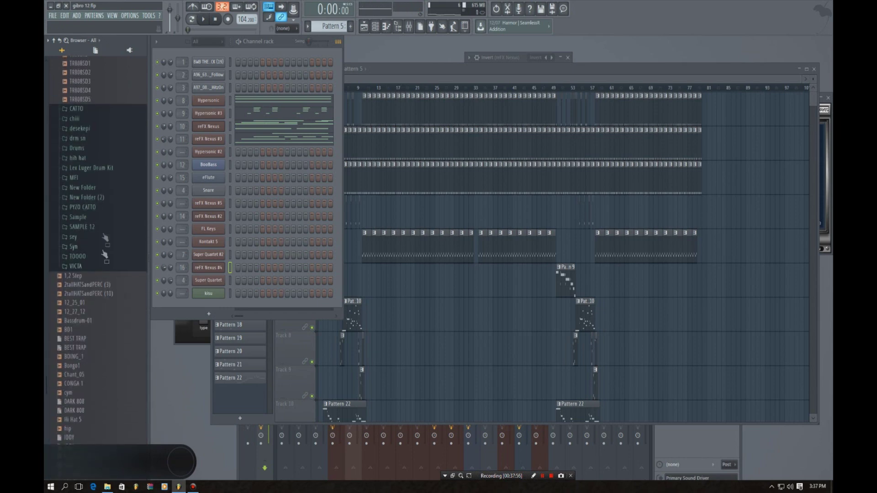
{"action": "left_click", "coordinate": [77, 187]}
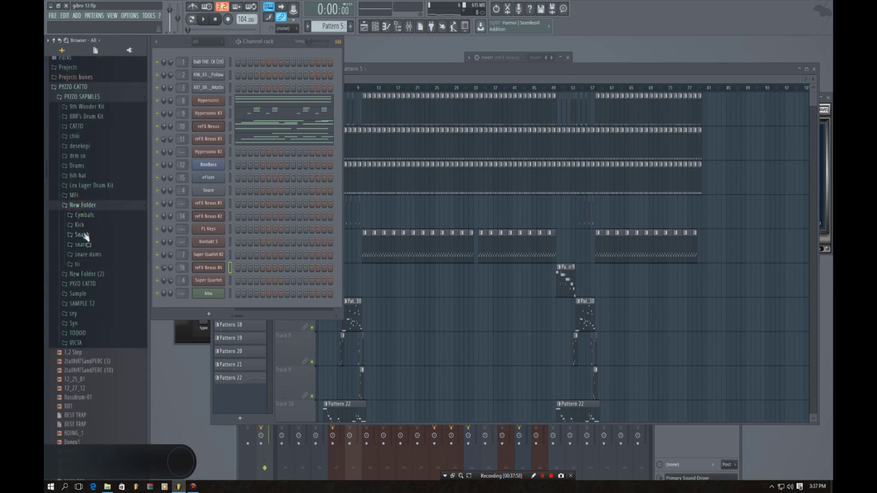
{"action": "left_click", "coordinate": [80, 225]}
{"action": "left_click", "coordinate": [84, 233]}
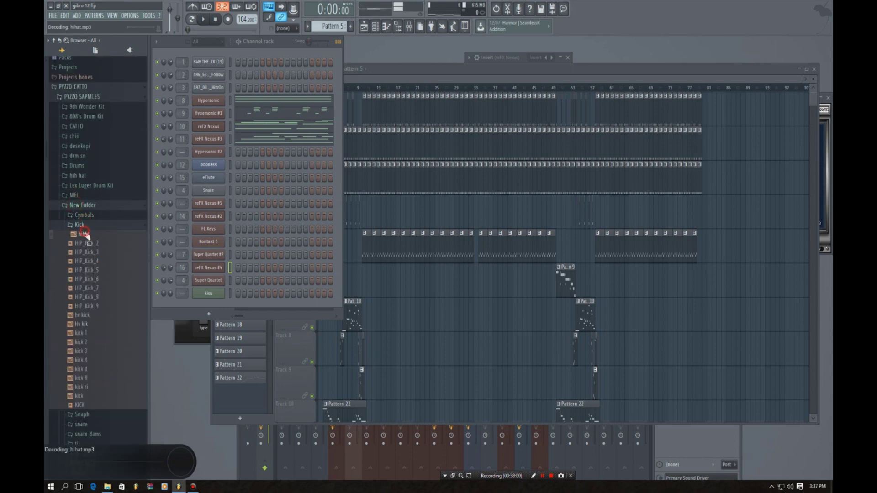
{"action": "left_click", "coordinate": [88, 224]}
Open the Vybe Beatz sound folder inside desekepi and audition several of its samples
{"action": "left_click", "coordinate": [80, 147]}
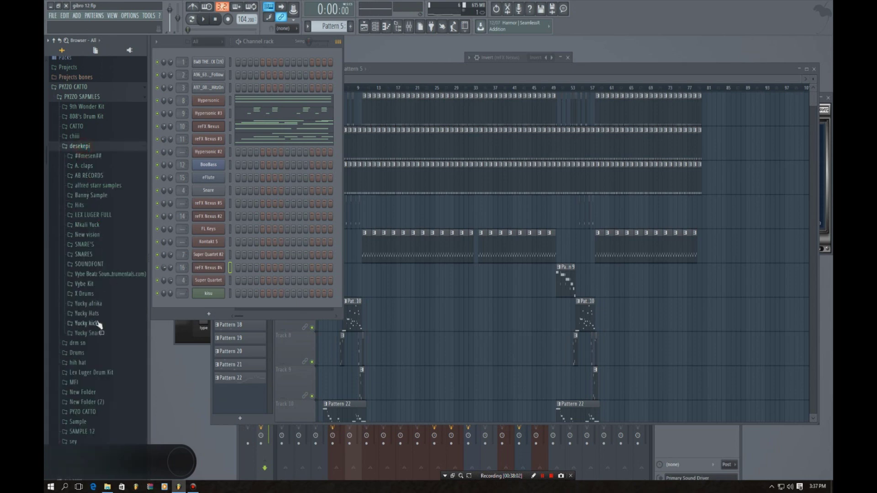
{"action": "left_click", "coordinate": [94, 275]}
{"action": "left_click", "coordinate": [99, 97]}
{"action": "scroll", "coordinate": [103, 217], "scroll_direction": "down", "scroll_amount": 10}
{"action": "left_click", "coordinate": [105, 268]}
{"action": "left_click", "coordinate": [102, 321]}
{"action": "scroll", "coordinate": [102, 323], "scroll_direction": "down", "scroll_amount": 2}
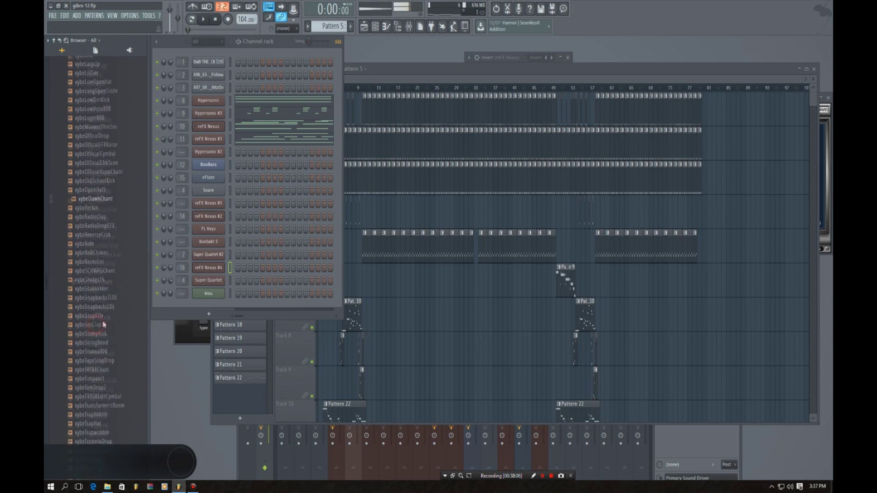
{"action": "scroll", "coordinate": [97, 361], "scroll_direction": "down", "scroll_amount": 4}
Audition another Vybe sample, leave that folder, and expand the Lex Luger Drum Kit folder
{"action": "left_click", "coordinate": [97, 359]}
{"action": "left_click", "coordinate": [86, 259]}
{"action": "left_click", "coordinate": [84, 313]}
{"action": "left_click", "coordinate": [85, 259]}
{"action": "left_click", "coordinate": [86, 267]}
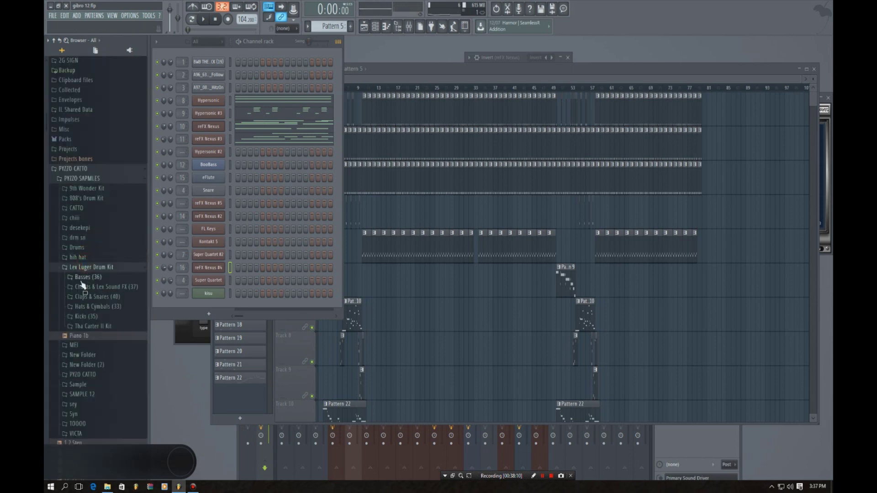
Bring the playlist forward and examine the full song arrangement at different track heights
{"action": "left_click", "coordinate": [395, 72]}
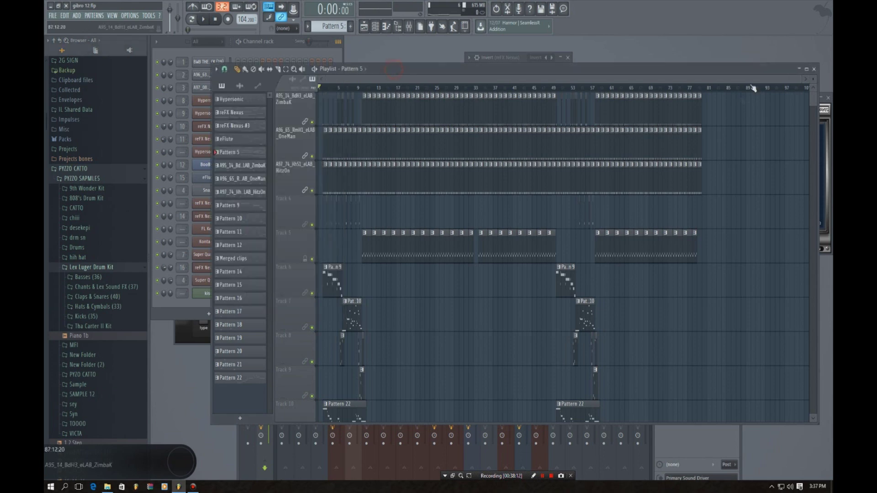
{"action": "scroll", "coordinate": [503, 228], "scroll_direction": "down", "scroll_amount": 3}
{"action": "scroll", "coordinate": [503, 228], "scroll_direction": "up", "scroll_amount": 3}
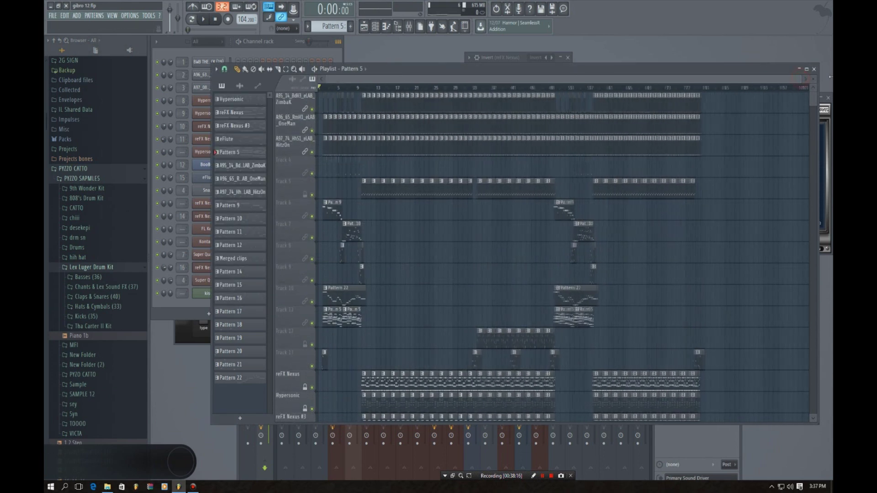
{"action": "left_click", "coordinate": [289, 46]}
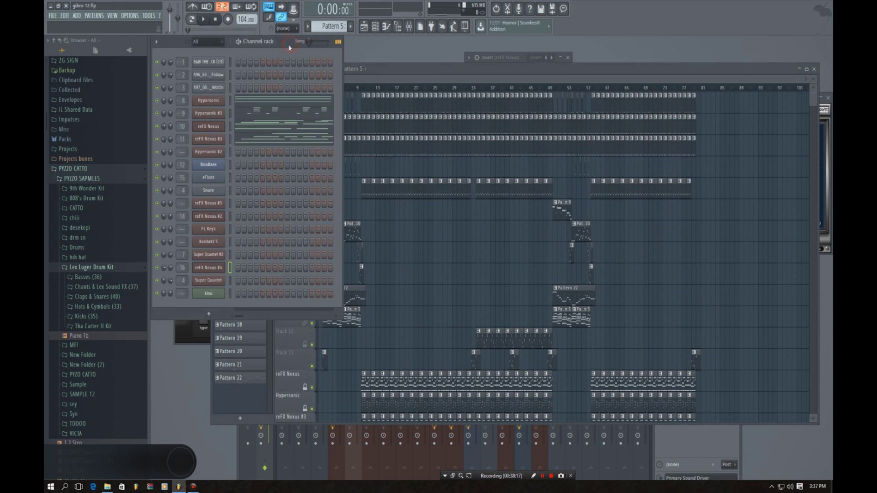
{"action": "left_click", "coordinate": [491, 68]}
{"action": "scroll", "coordinate": [492, 69], "scroll_direction": "up", "scroll_amount": 3}
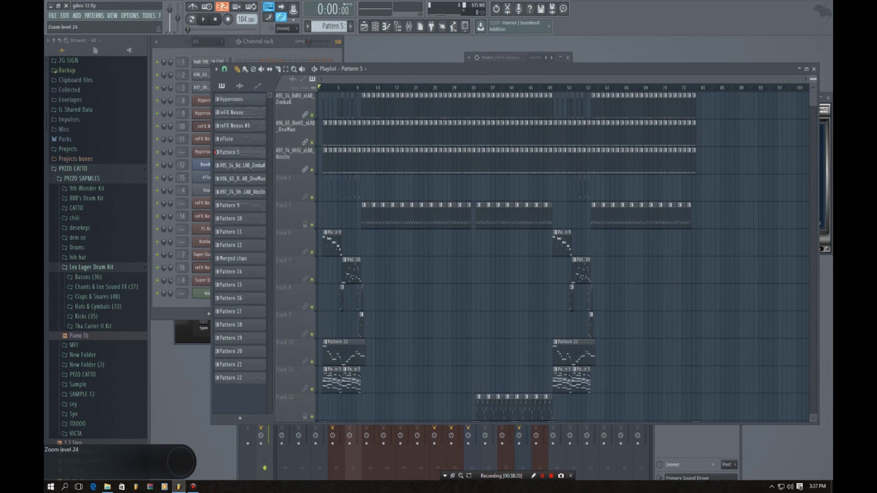
{"action": "scroll", "coordinate": [507, 251], "scroll_direction": "up", "scroll_amount": 6}
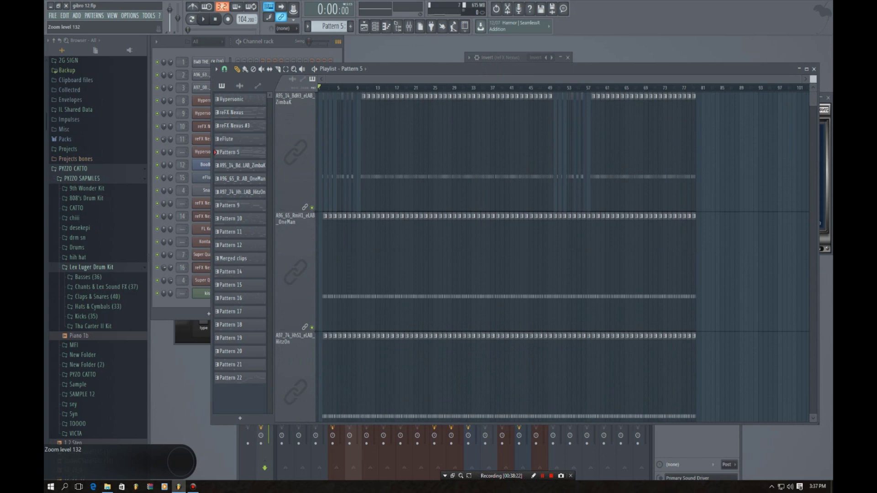
{"action": "scroll", "coordinate": [507, 251], "scroll_direction": "down", "scroll_amount": 6}
Save the project and switch between the channel rack and the playlist, leaving the playlist in front
{"action": "left_click", "coordinate": [53, 16]}
{"action": "left_click", "coordinate": [67, 48]}
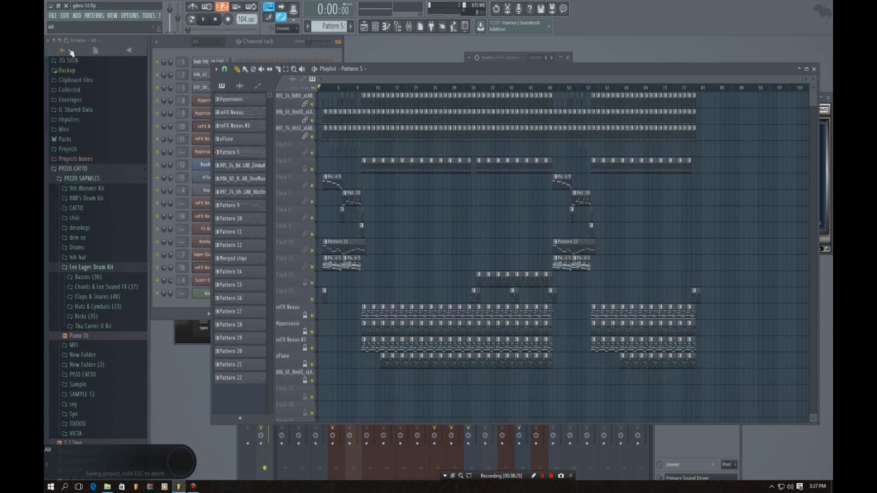
{"action": "left_click", "coordinate": [287, 44]}
{"action": "left_click", "coordinate": [387, 79]}
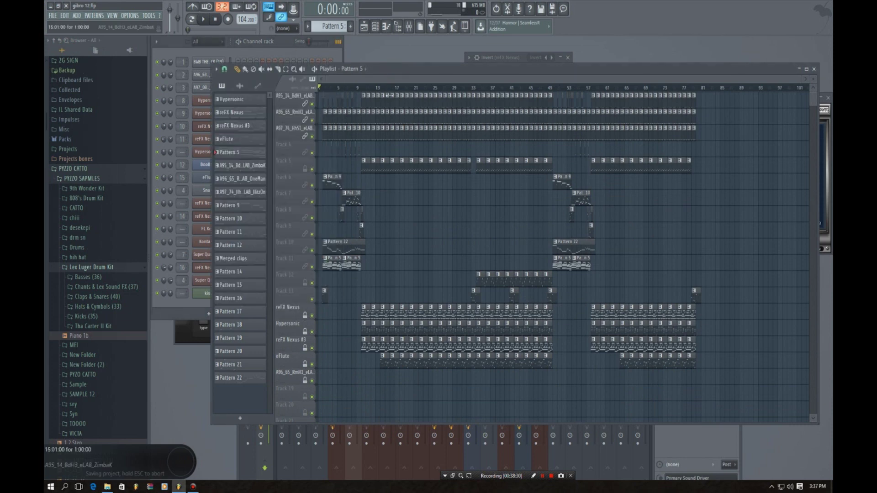
Bring the channel rack forward and save the project again
{"action": "left_click", "coordinate": [285, 42]}
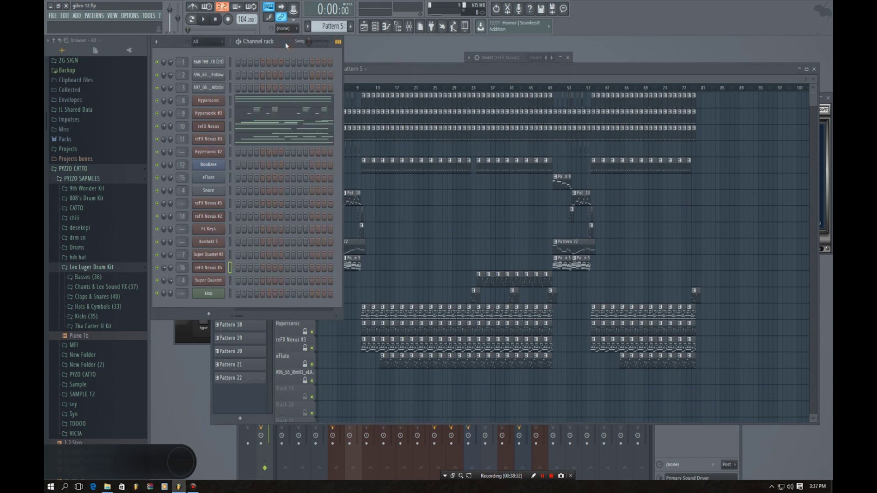
{"action": "left_click", "coordinate": [53, 16]}
{"action": "left_click", "coordinate": [62, 53]}
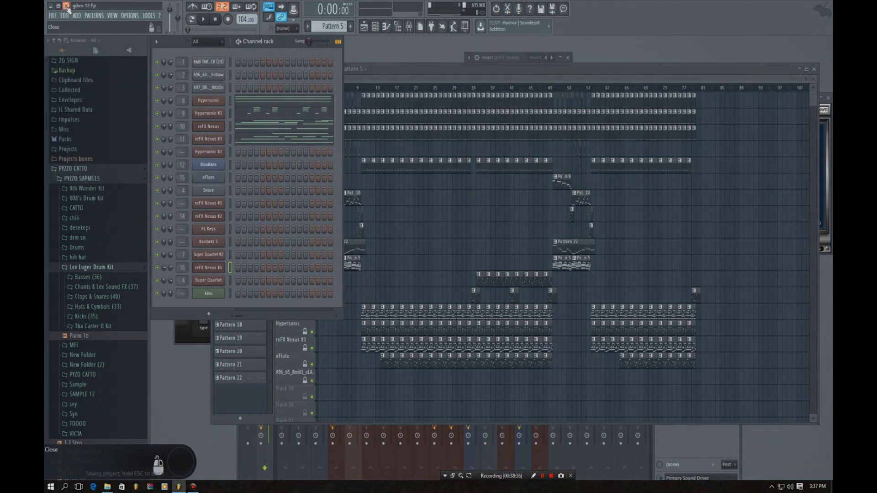